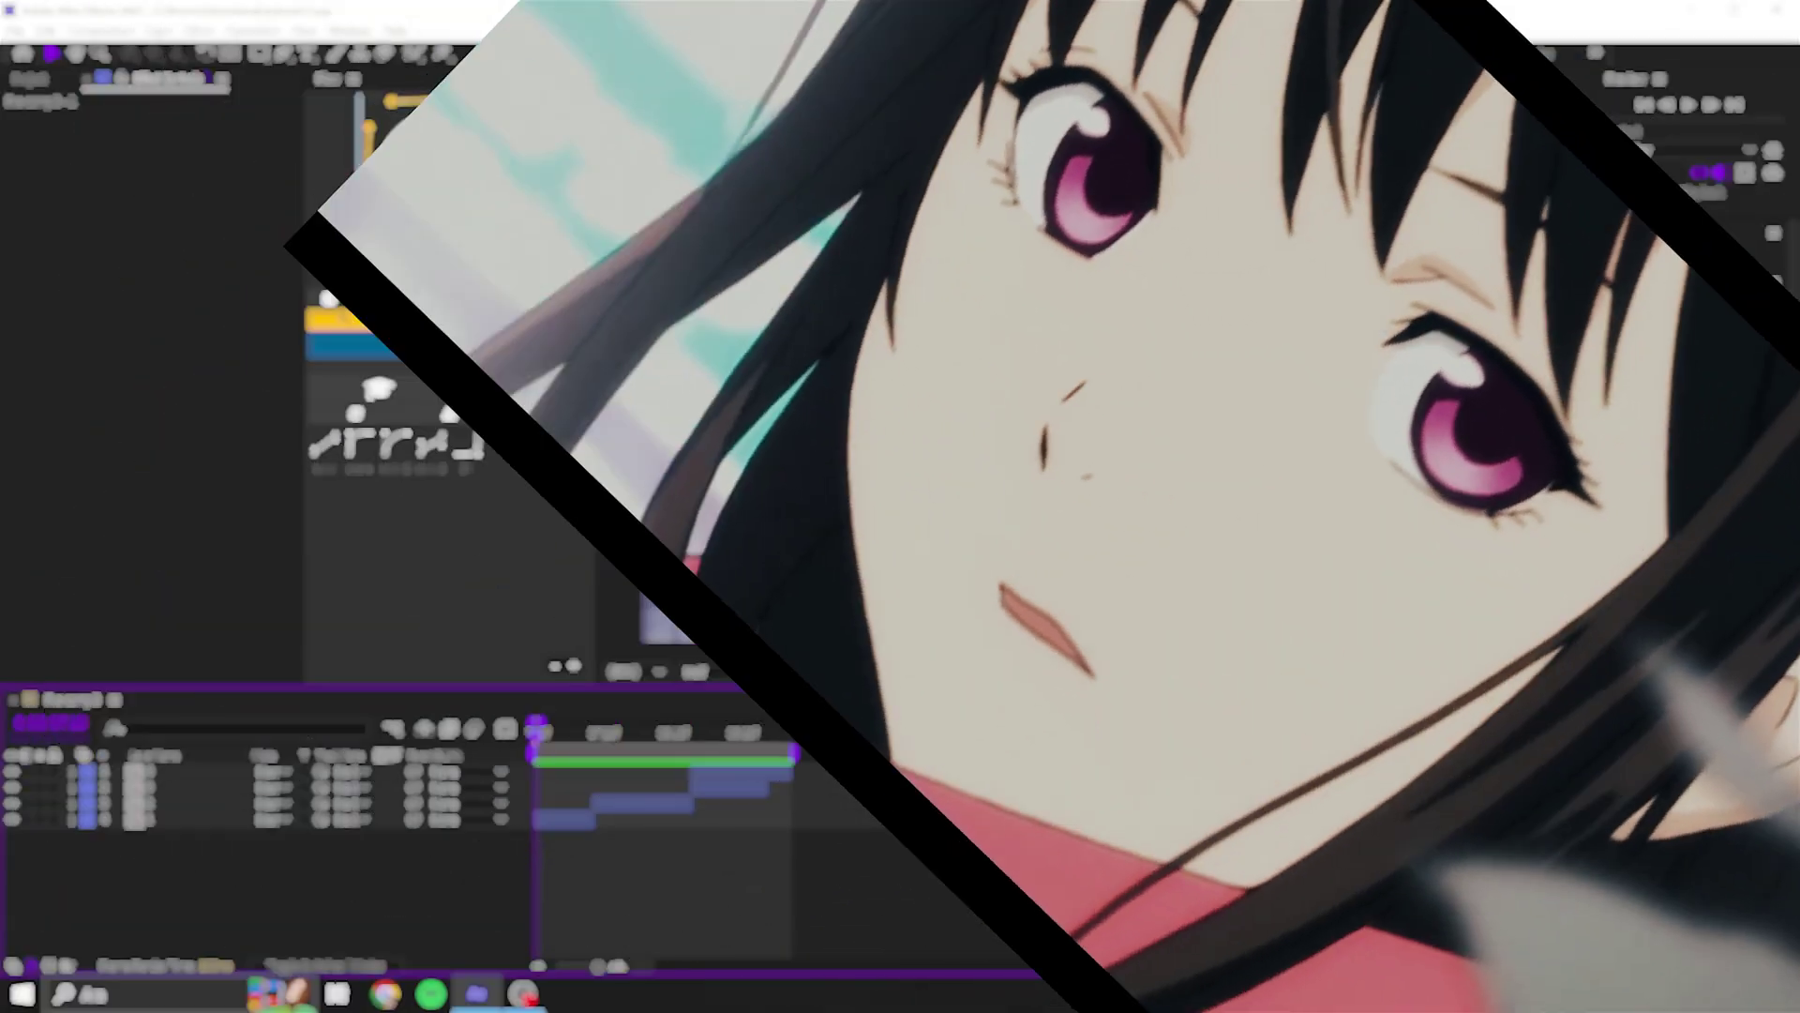
# Start a RAM preview of Pre-comp 3's four staggered anime clips.
pyautogui.press('space')
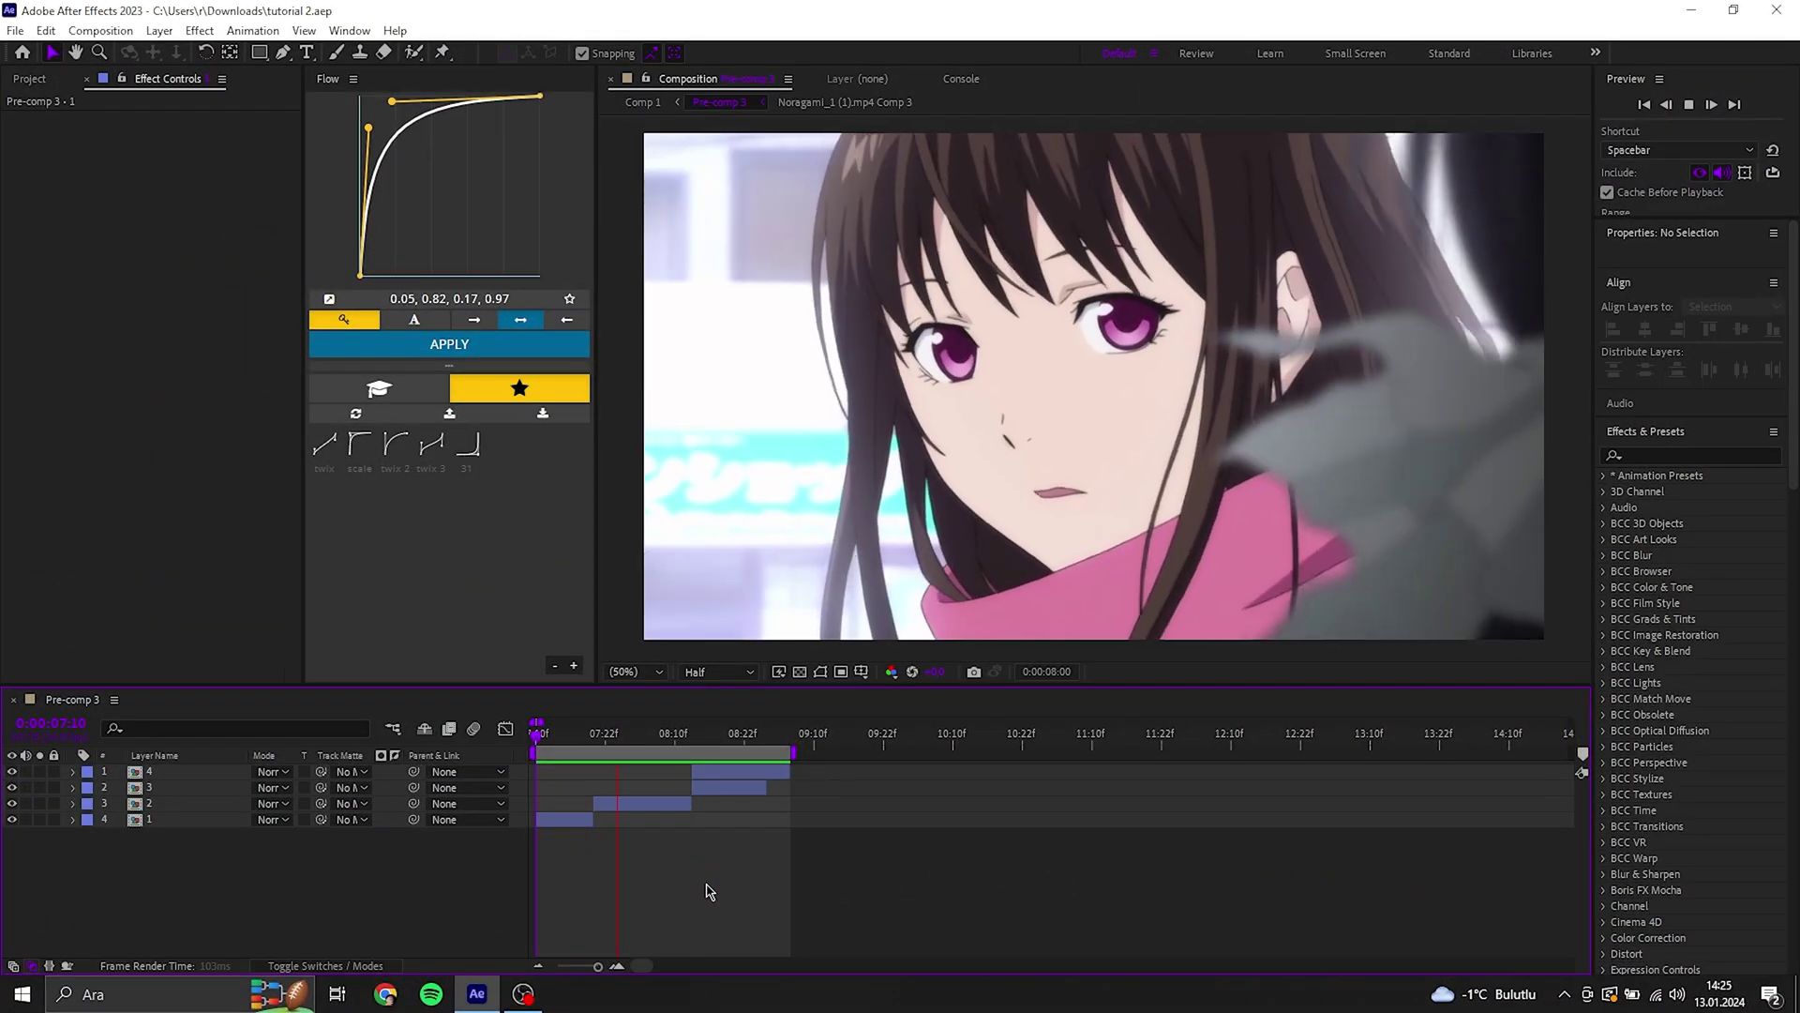
# Replay the composition preview and stop it at 07:15.
pyautogui.press('space')
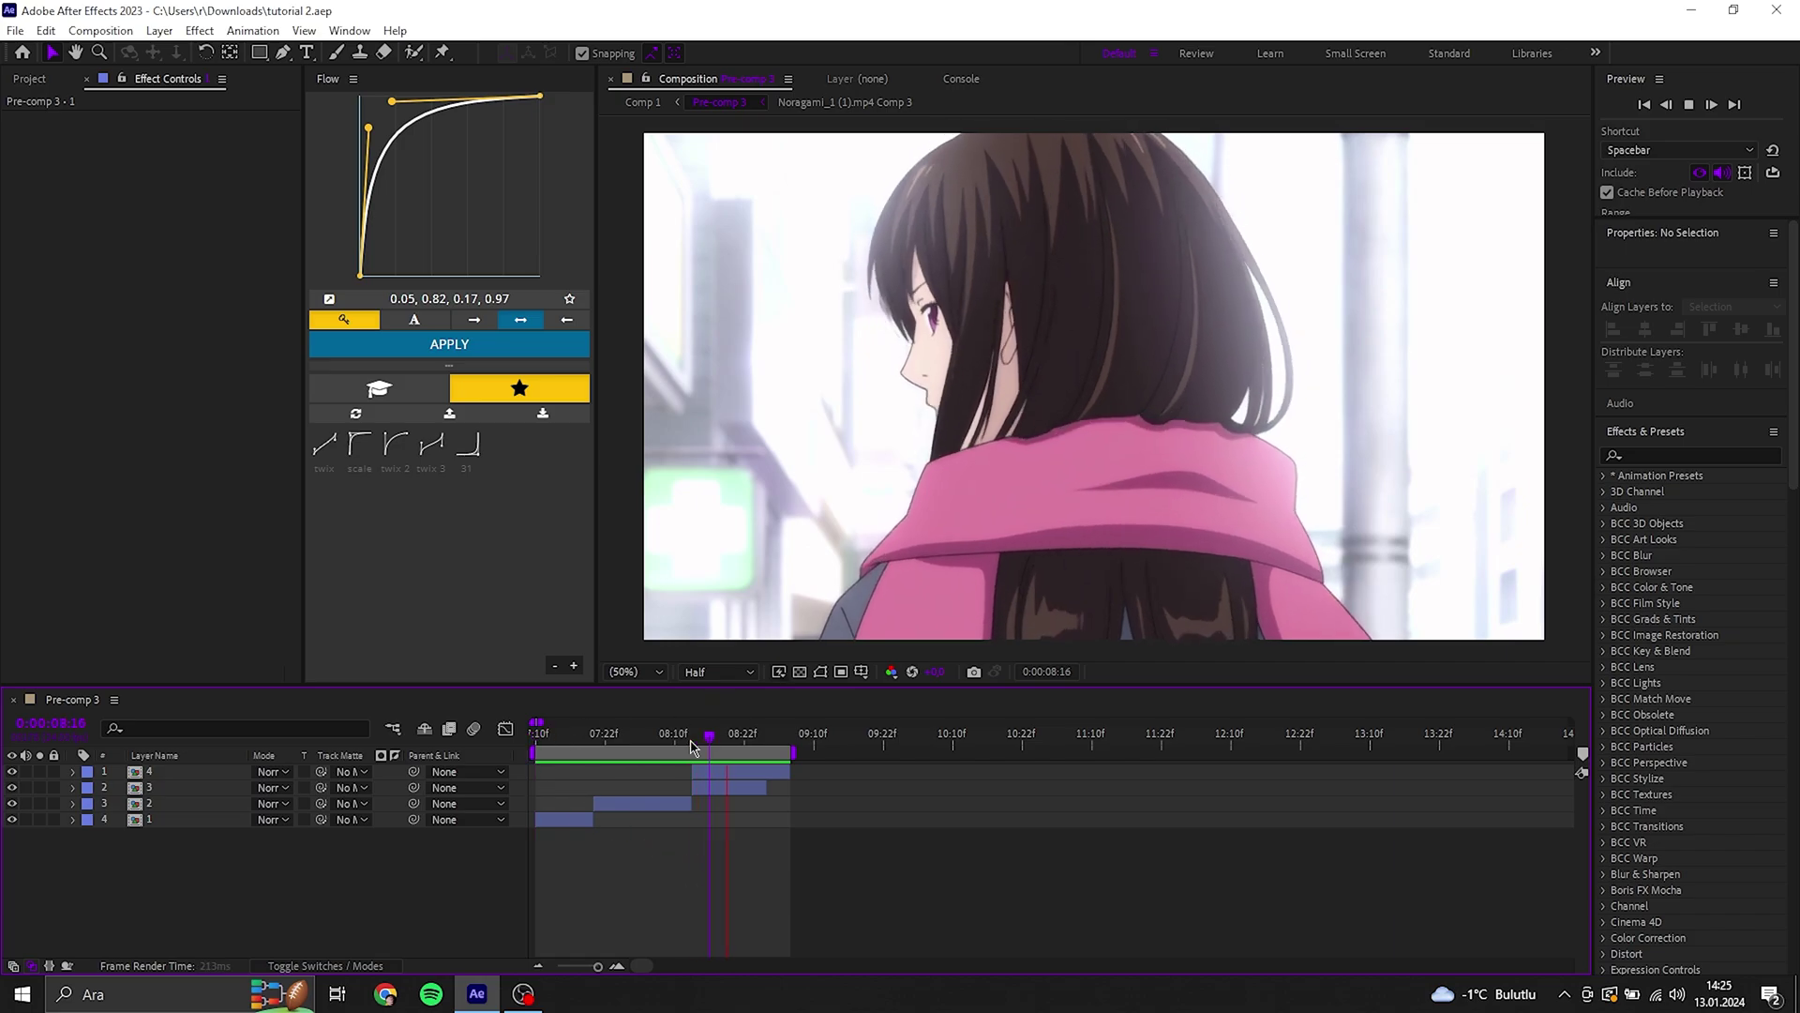
pyautogui.press('space')
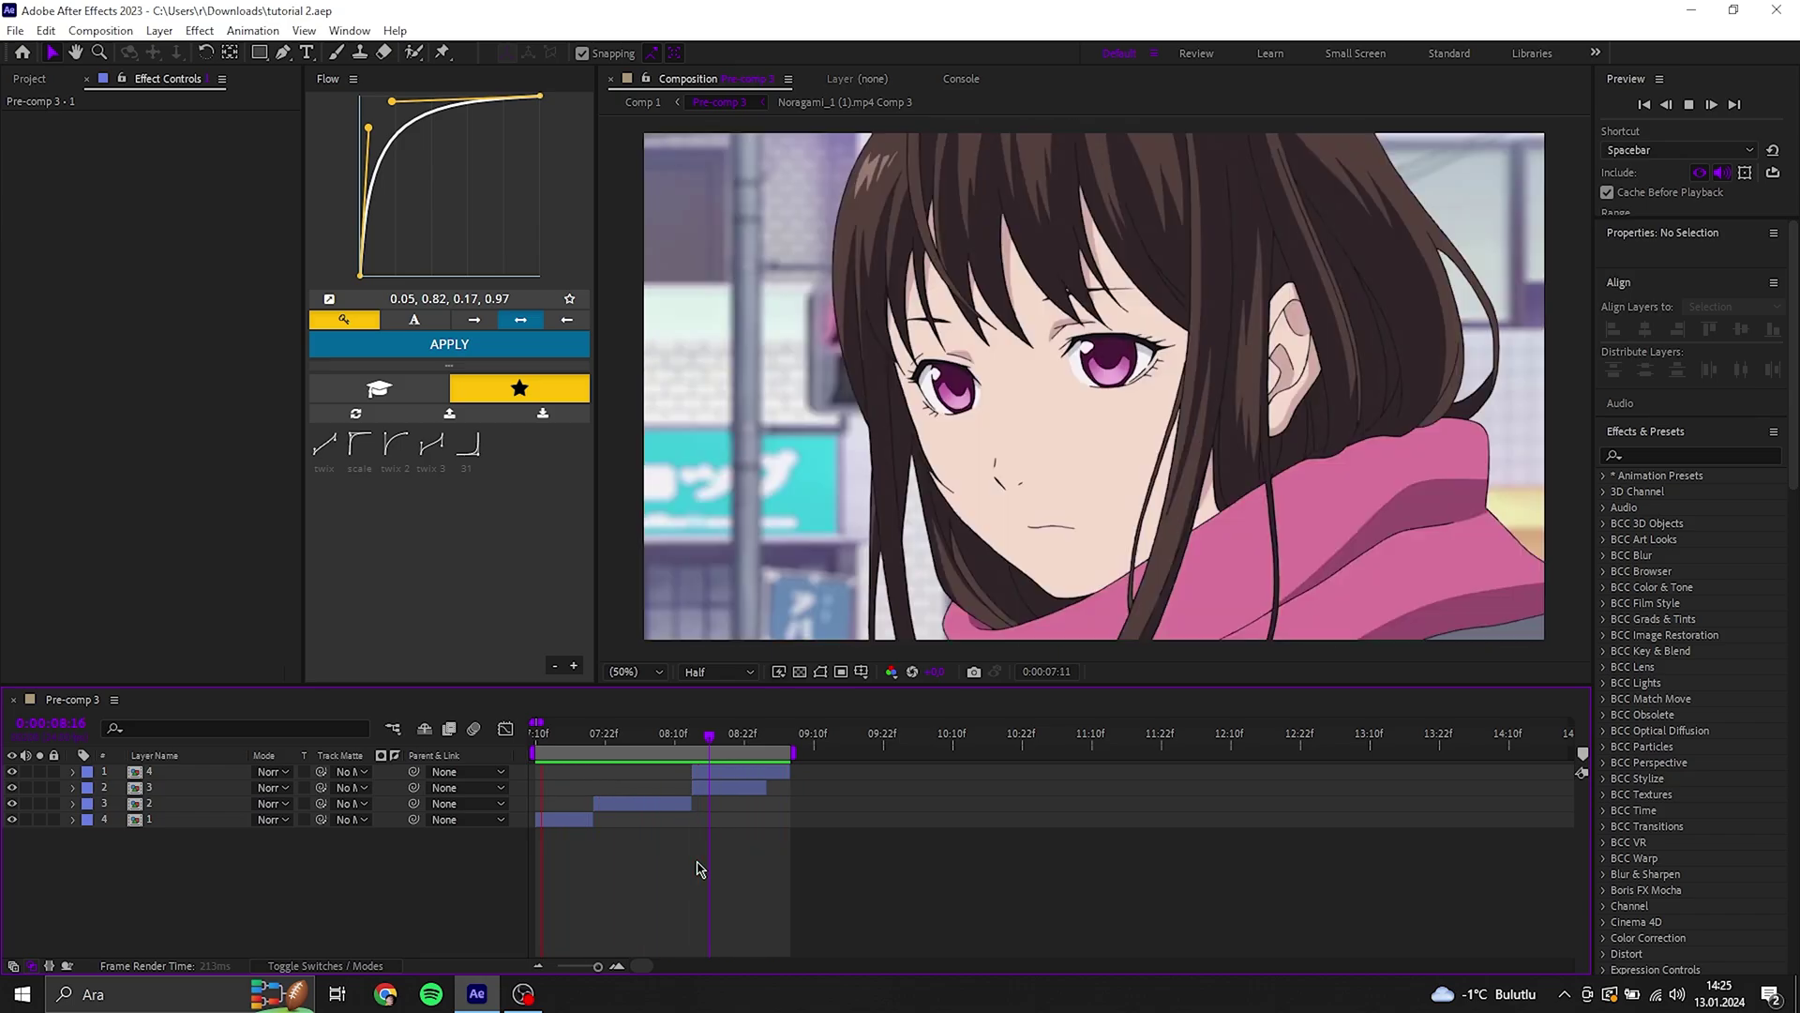
pyautogui.press('space')
pyautogui.scroll(-2, 1239, 490)
# Confirm Pre-comp 3 is 1920x1080 at 24 fps and fit the frame in the viewer.
pyautogui.rightClick(800, 488)
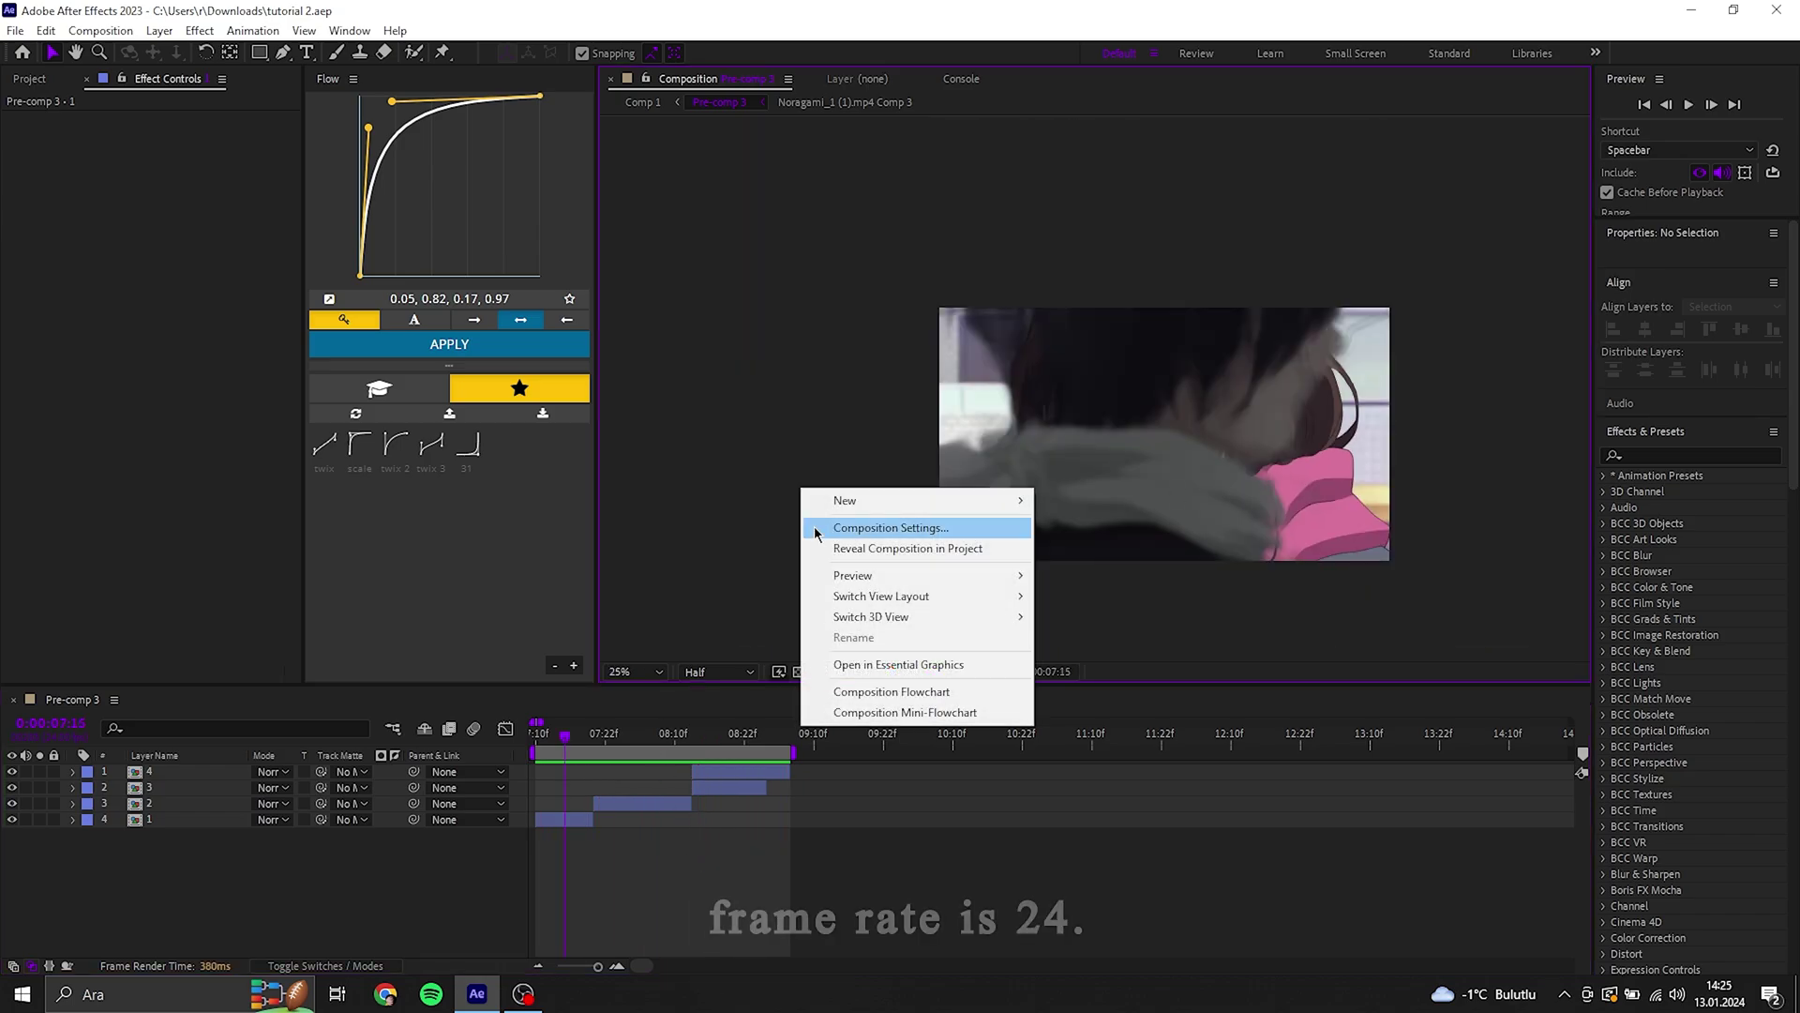
pyautogui.click(817, 523)
pyautogui.click(743, 472)
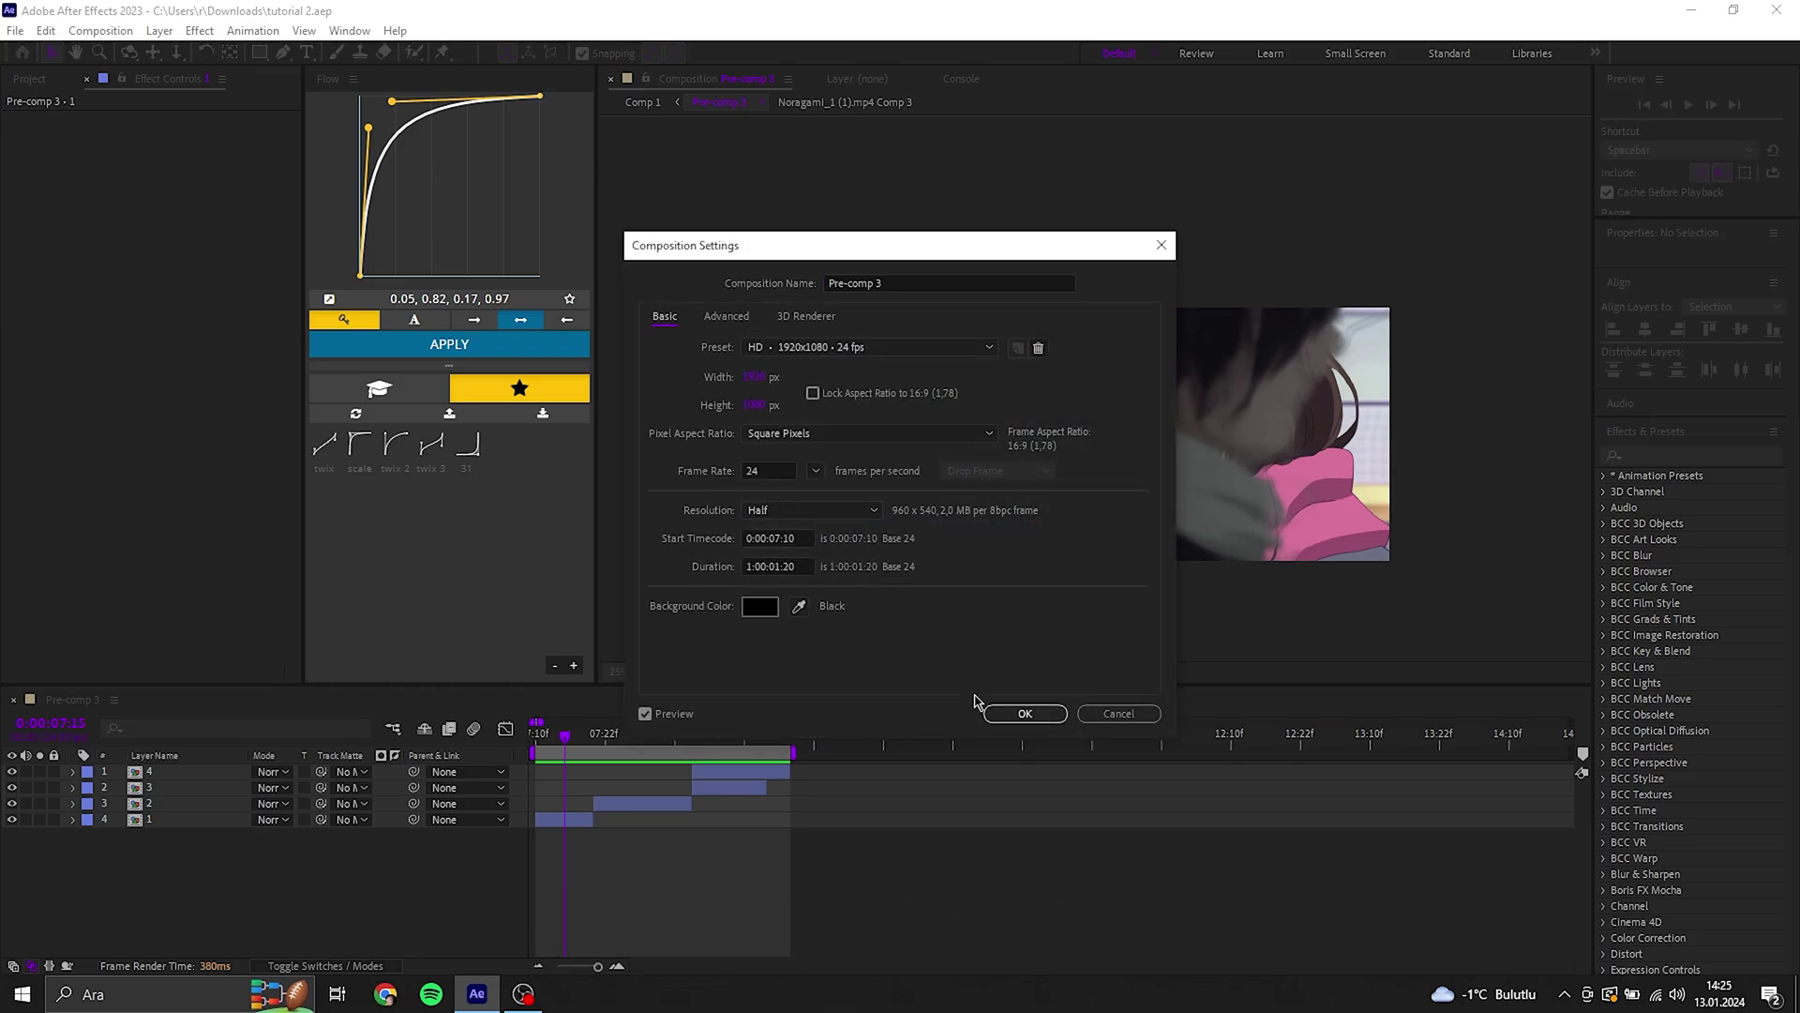
pyautogui.click(1004, 713)
pyautogui.click(633, 671)
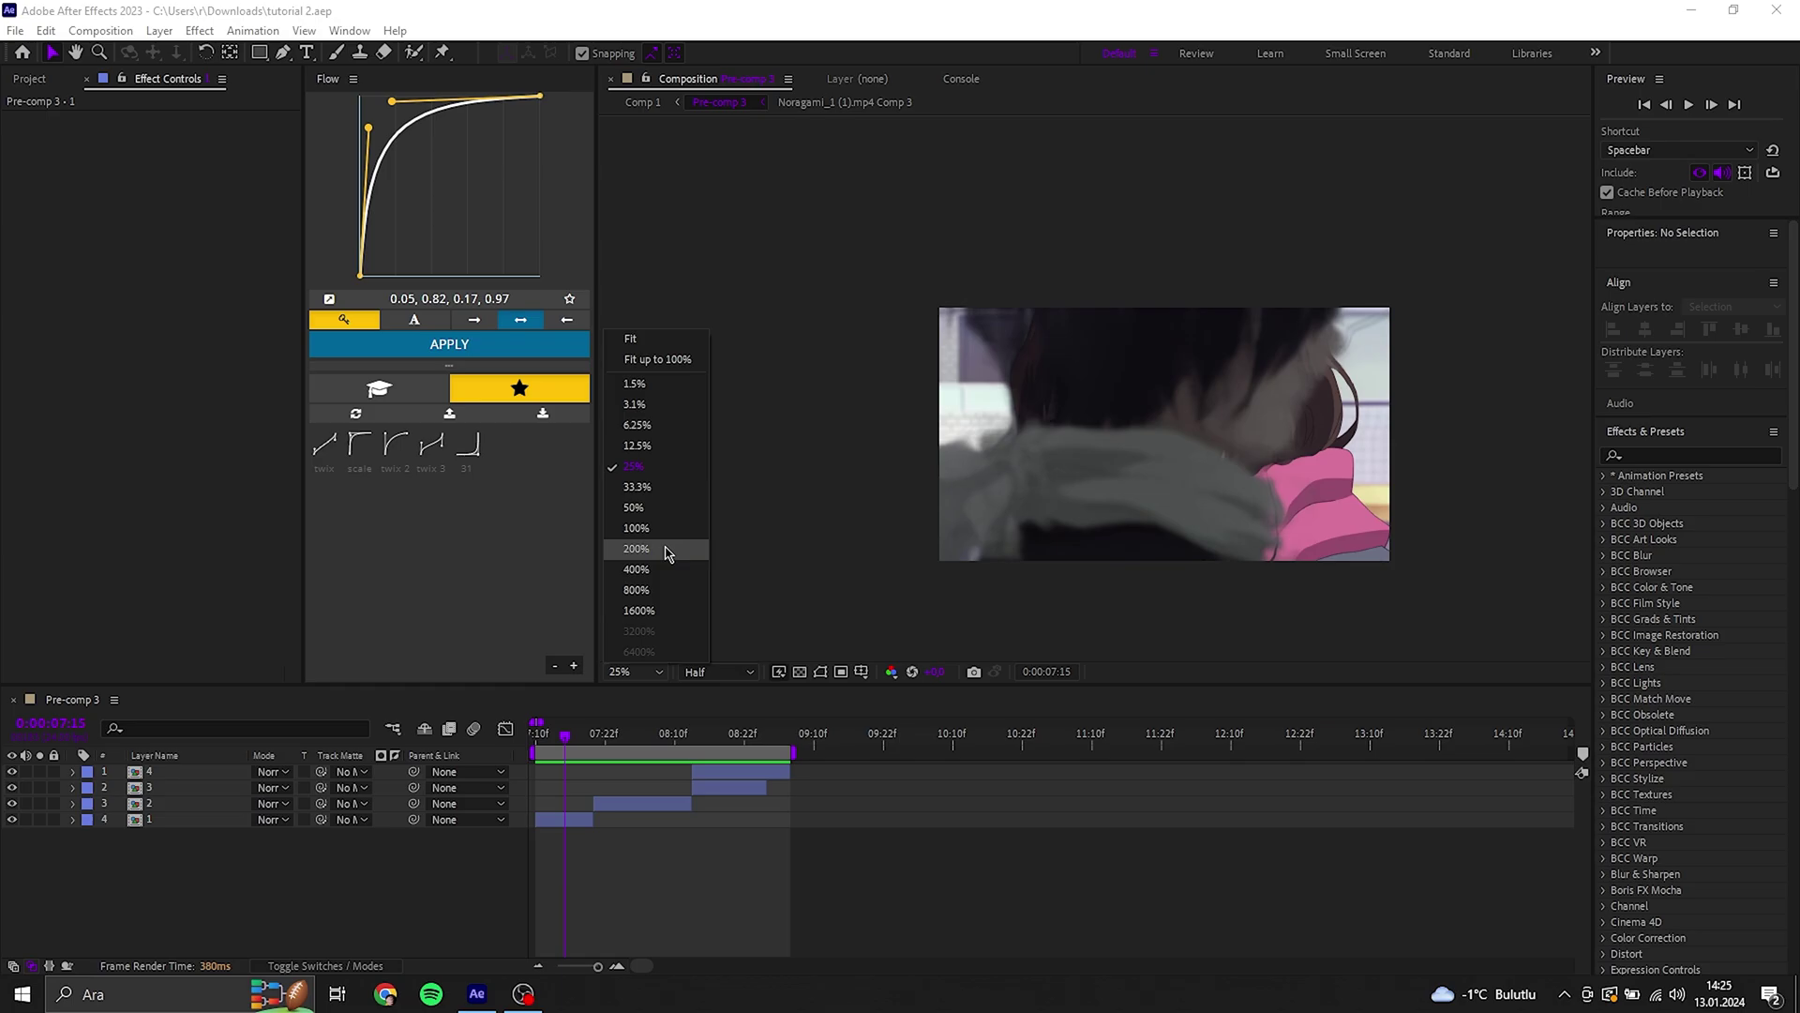
pyautogui.click(656, 359)
# Add a null object below the top two clips, trimmed to end at 08:12.
pyautogui.rightClick(235, 908)
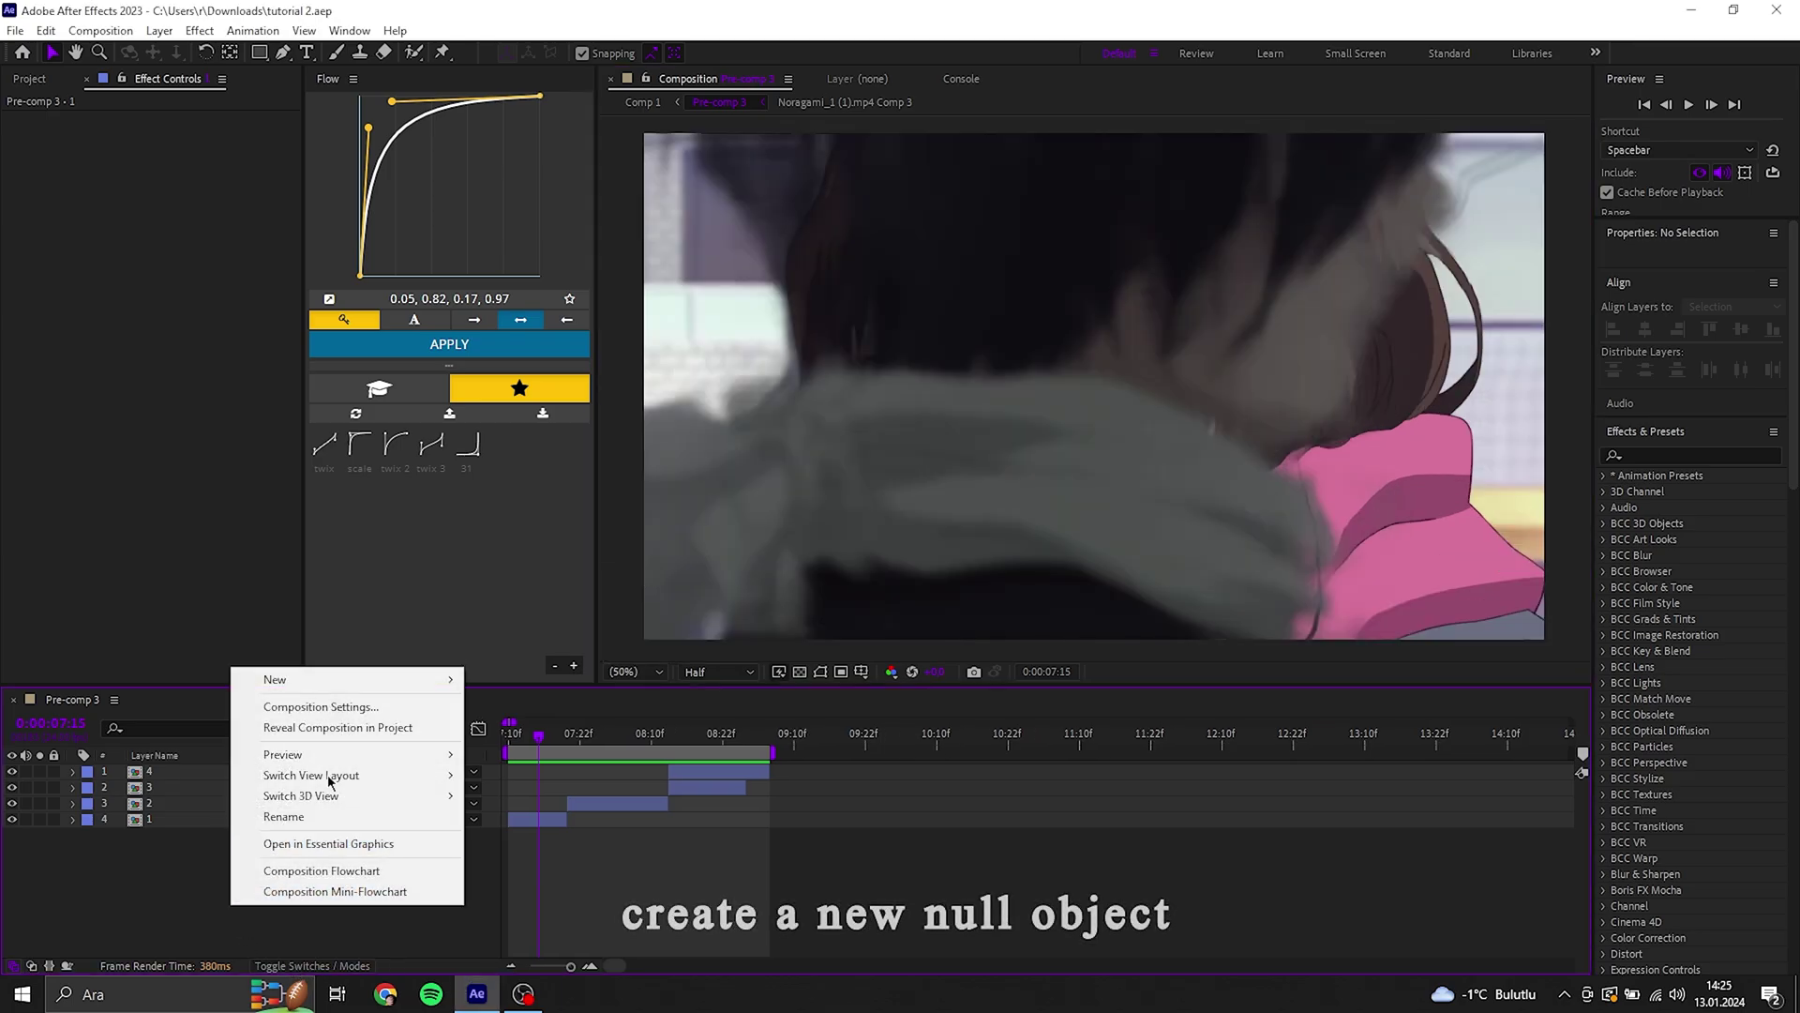
pyautogui.moveTo(282, 679)
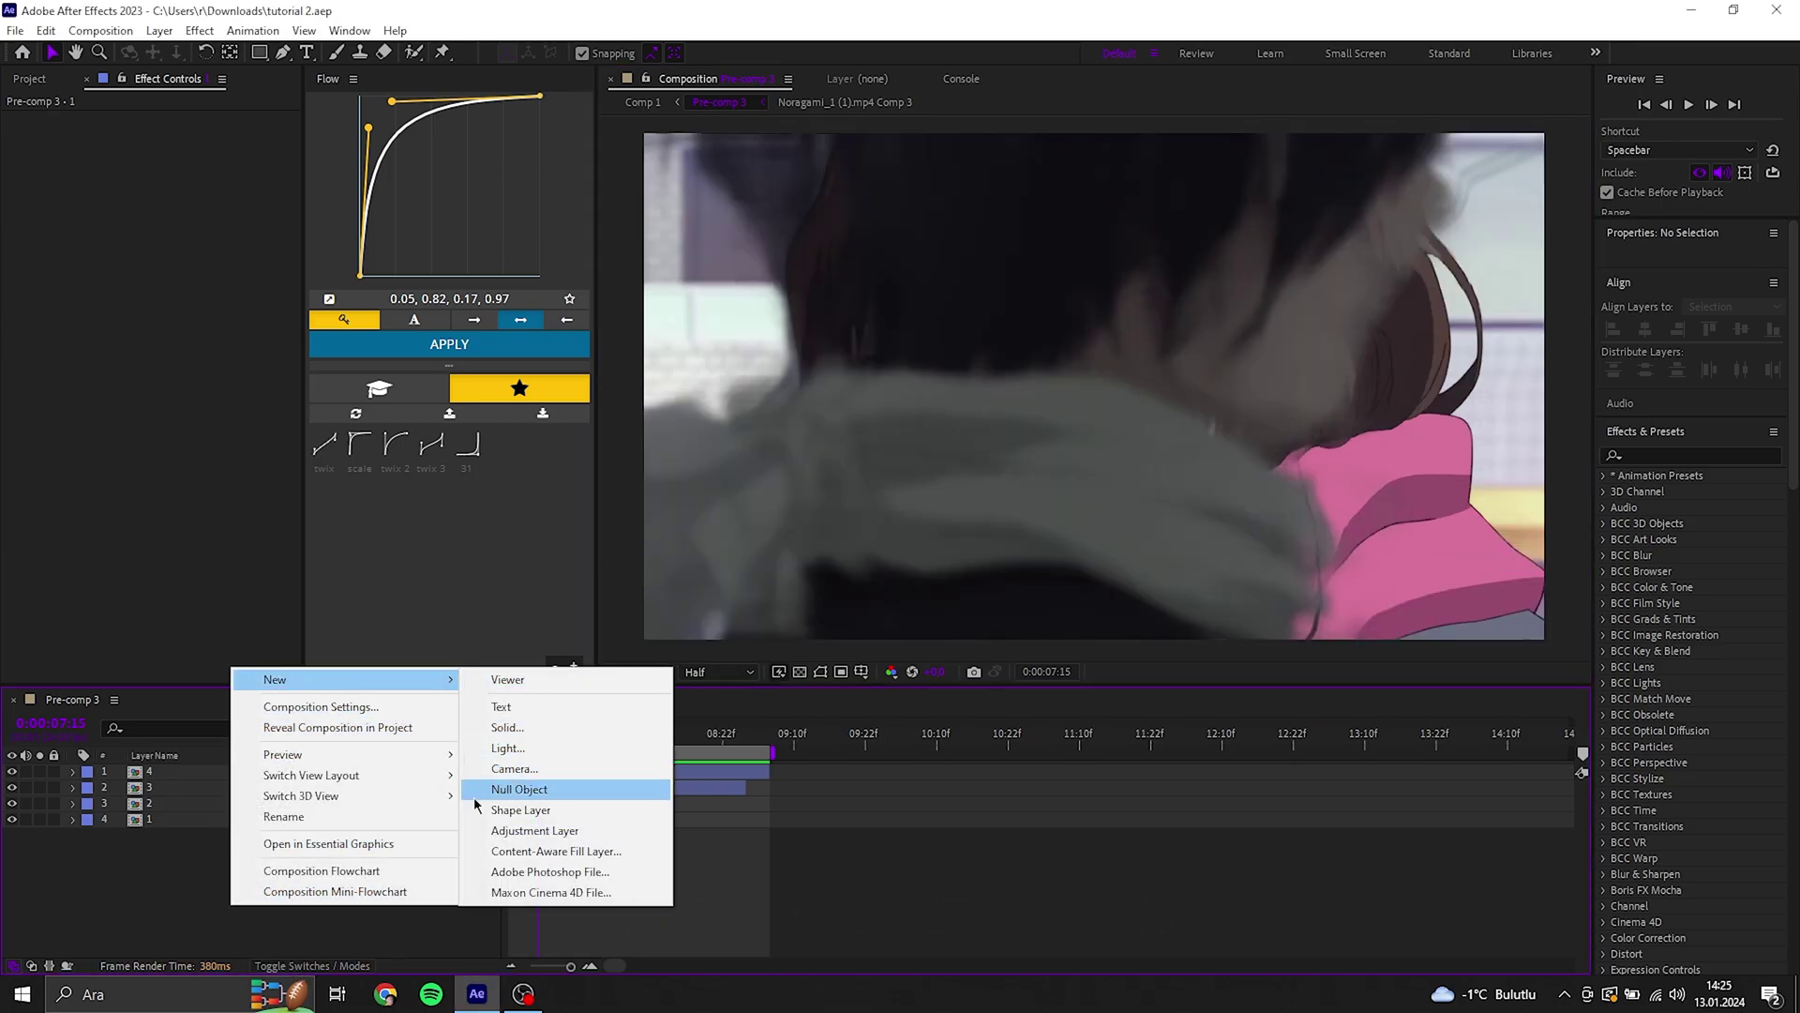
pyautogui.click(519, 793)
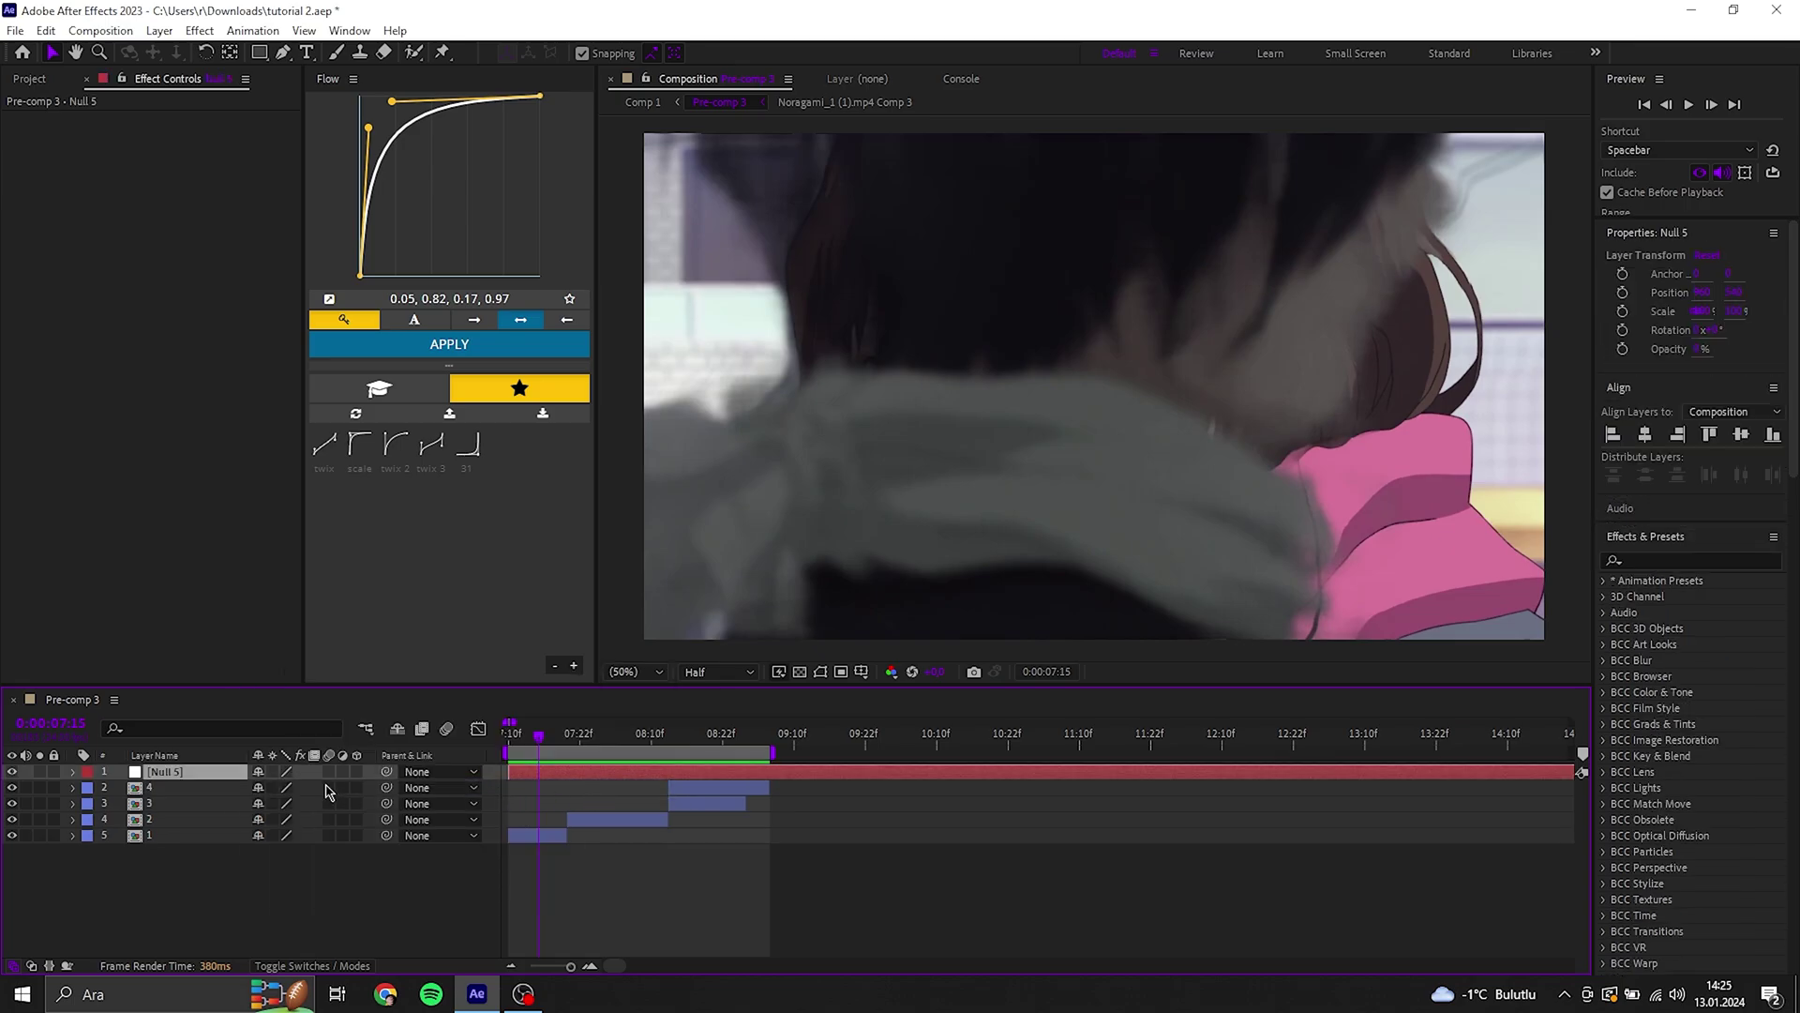
pyautogui.moveTo(200, 812); pyautogui.dragTo(202, 812)
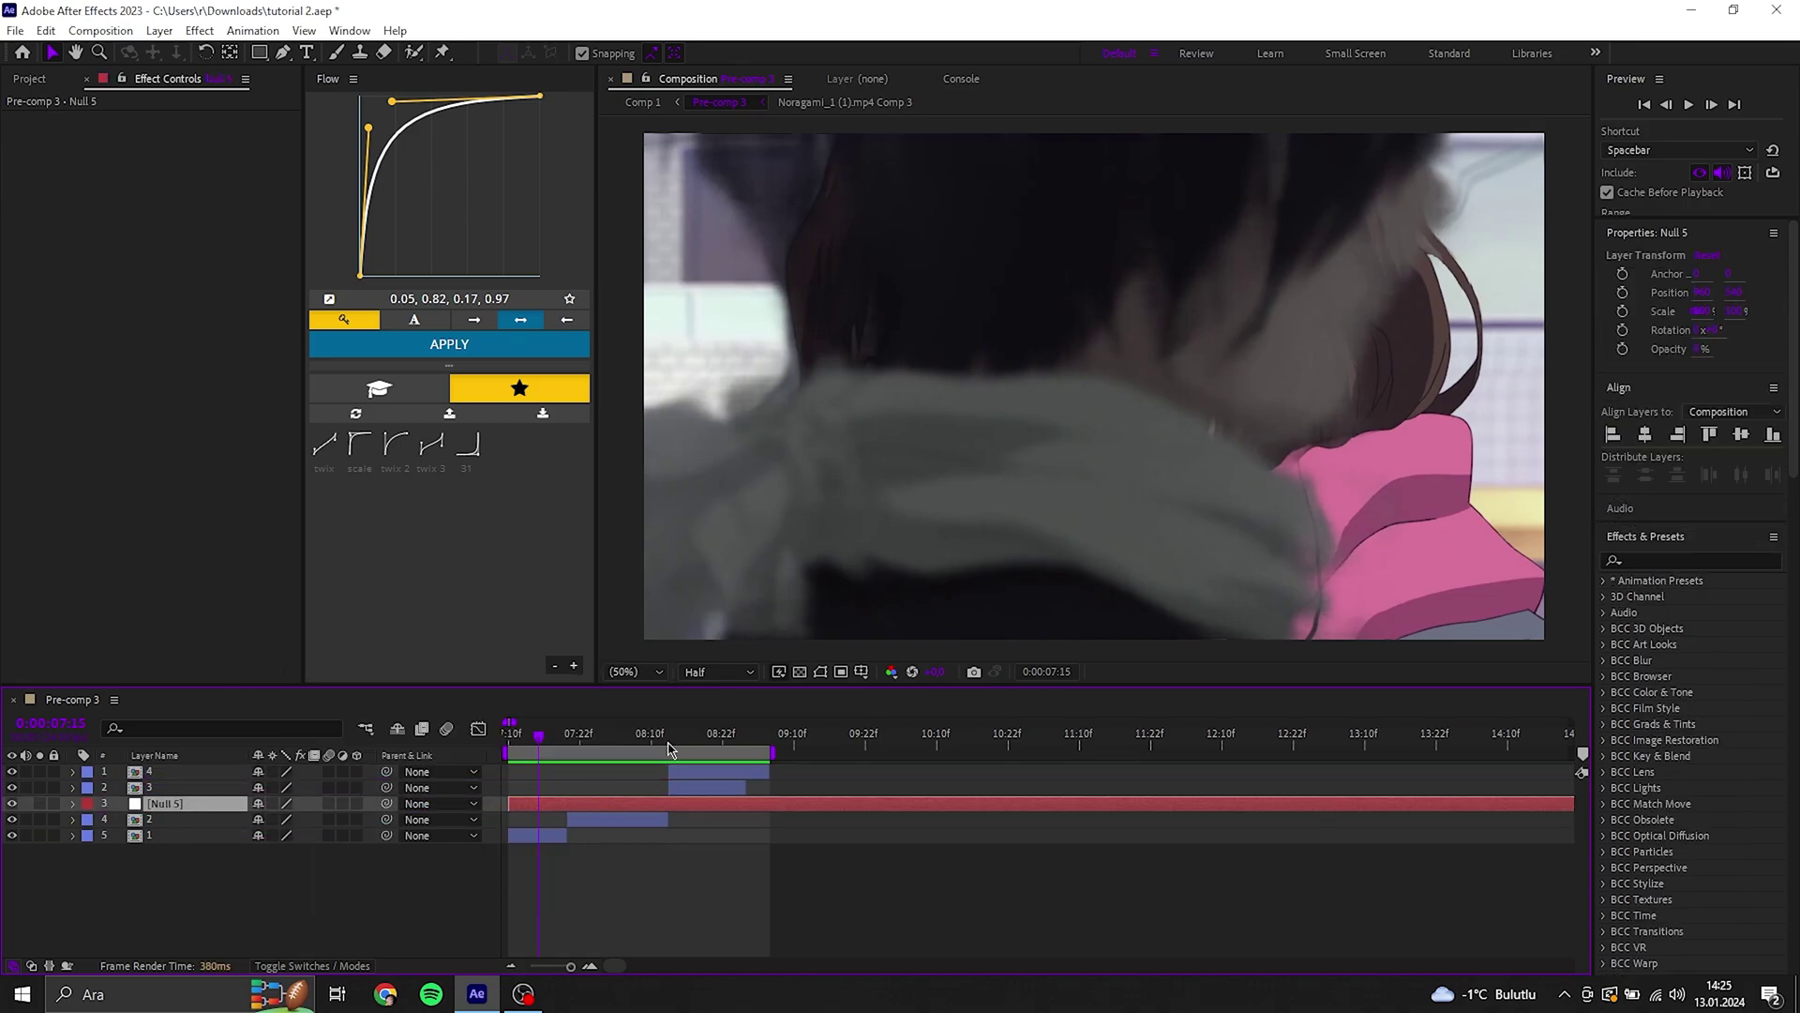
pyautogui.click(667, 748)
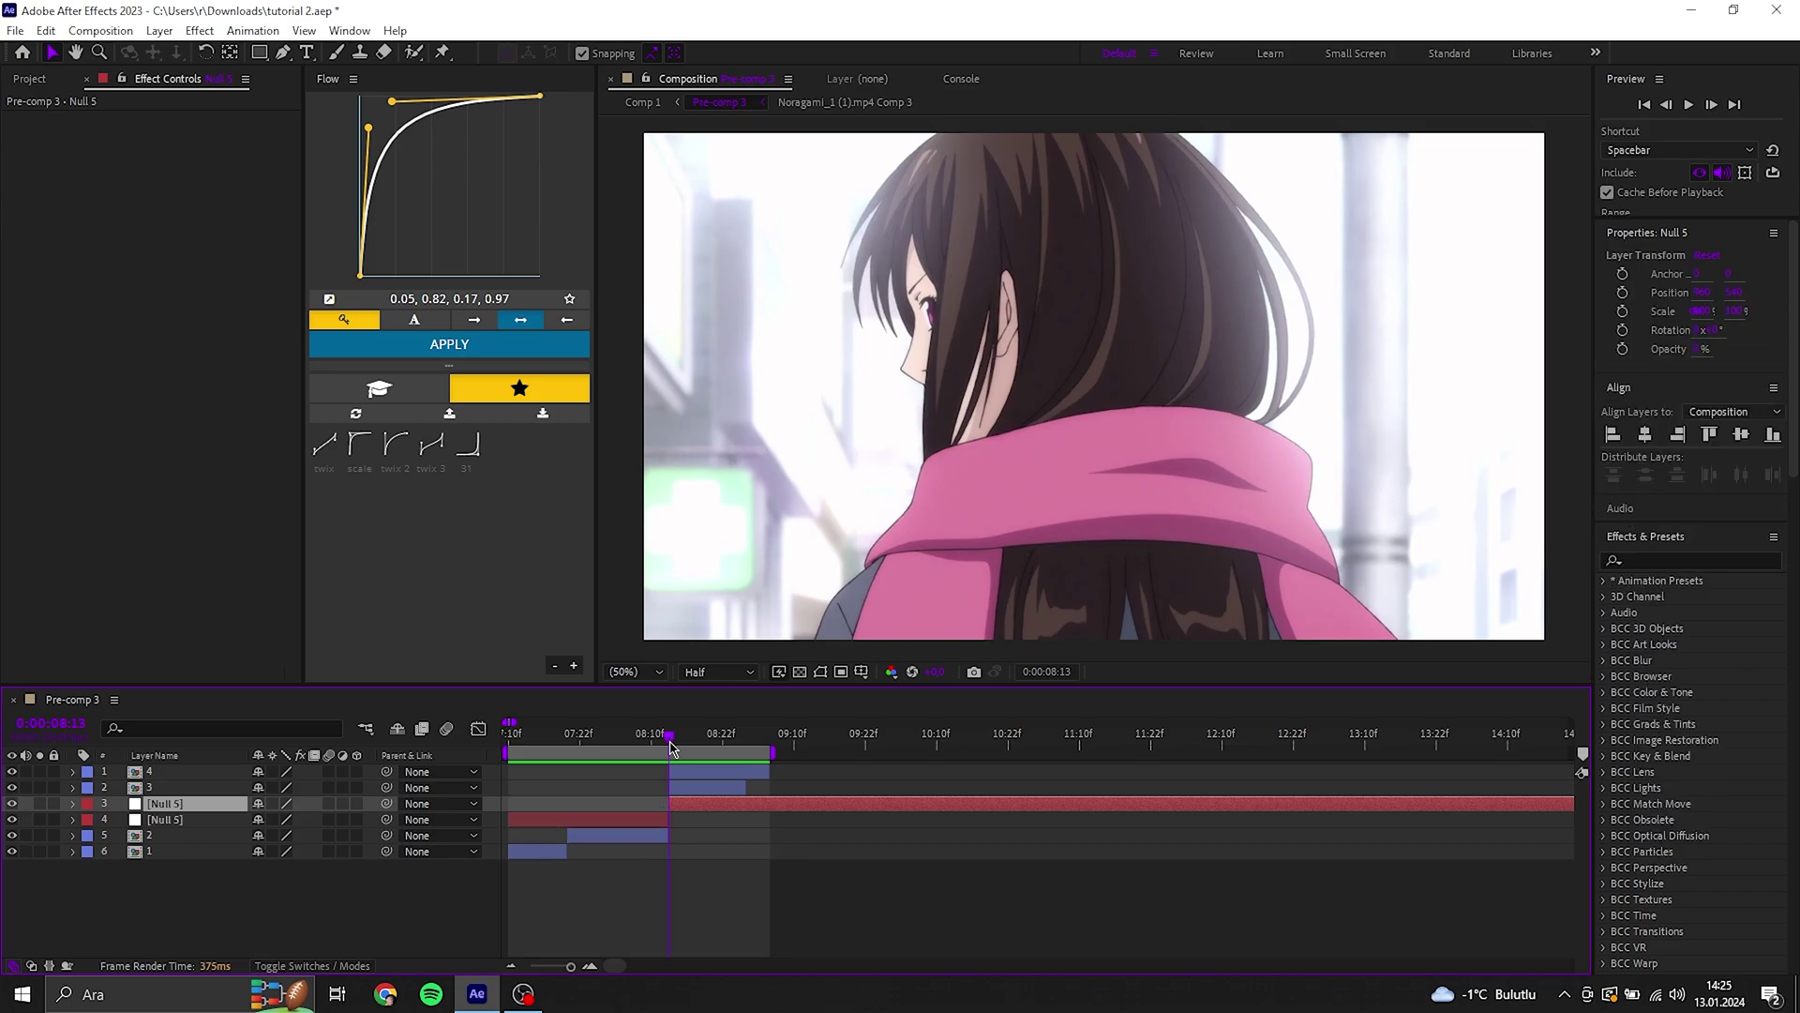
pyautogui.hotkey('alt', ']')
pyautogui.moveTo(668, 747); pyautogui.dragTo(507, 747)
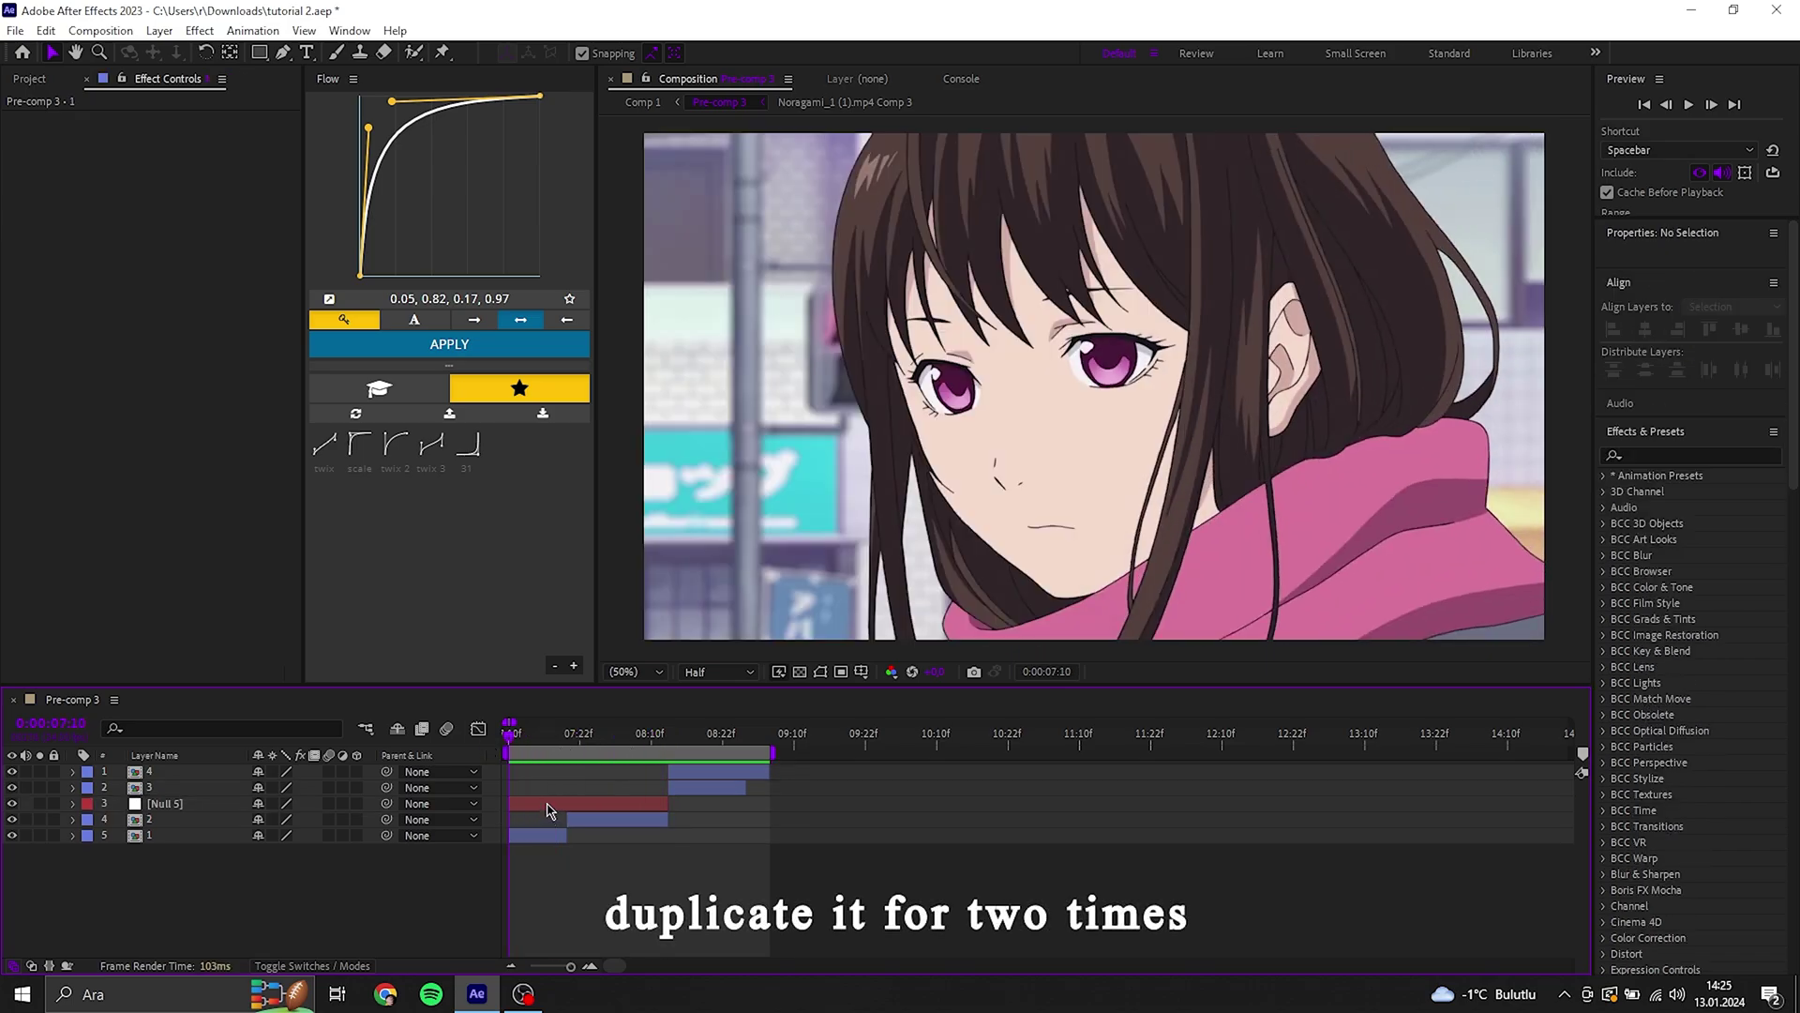
# Duplicate Null 5, parent clips 1 and 2 to the bottom null, and chain the nulls upward.
pyautogui.click(542, 806)
pyautogui.hotkey('ctrl', 'd')
pyautogui.hotkey('ctrl', 'd')
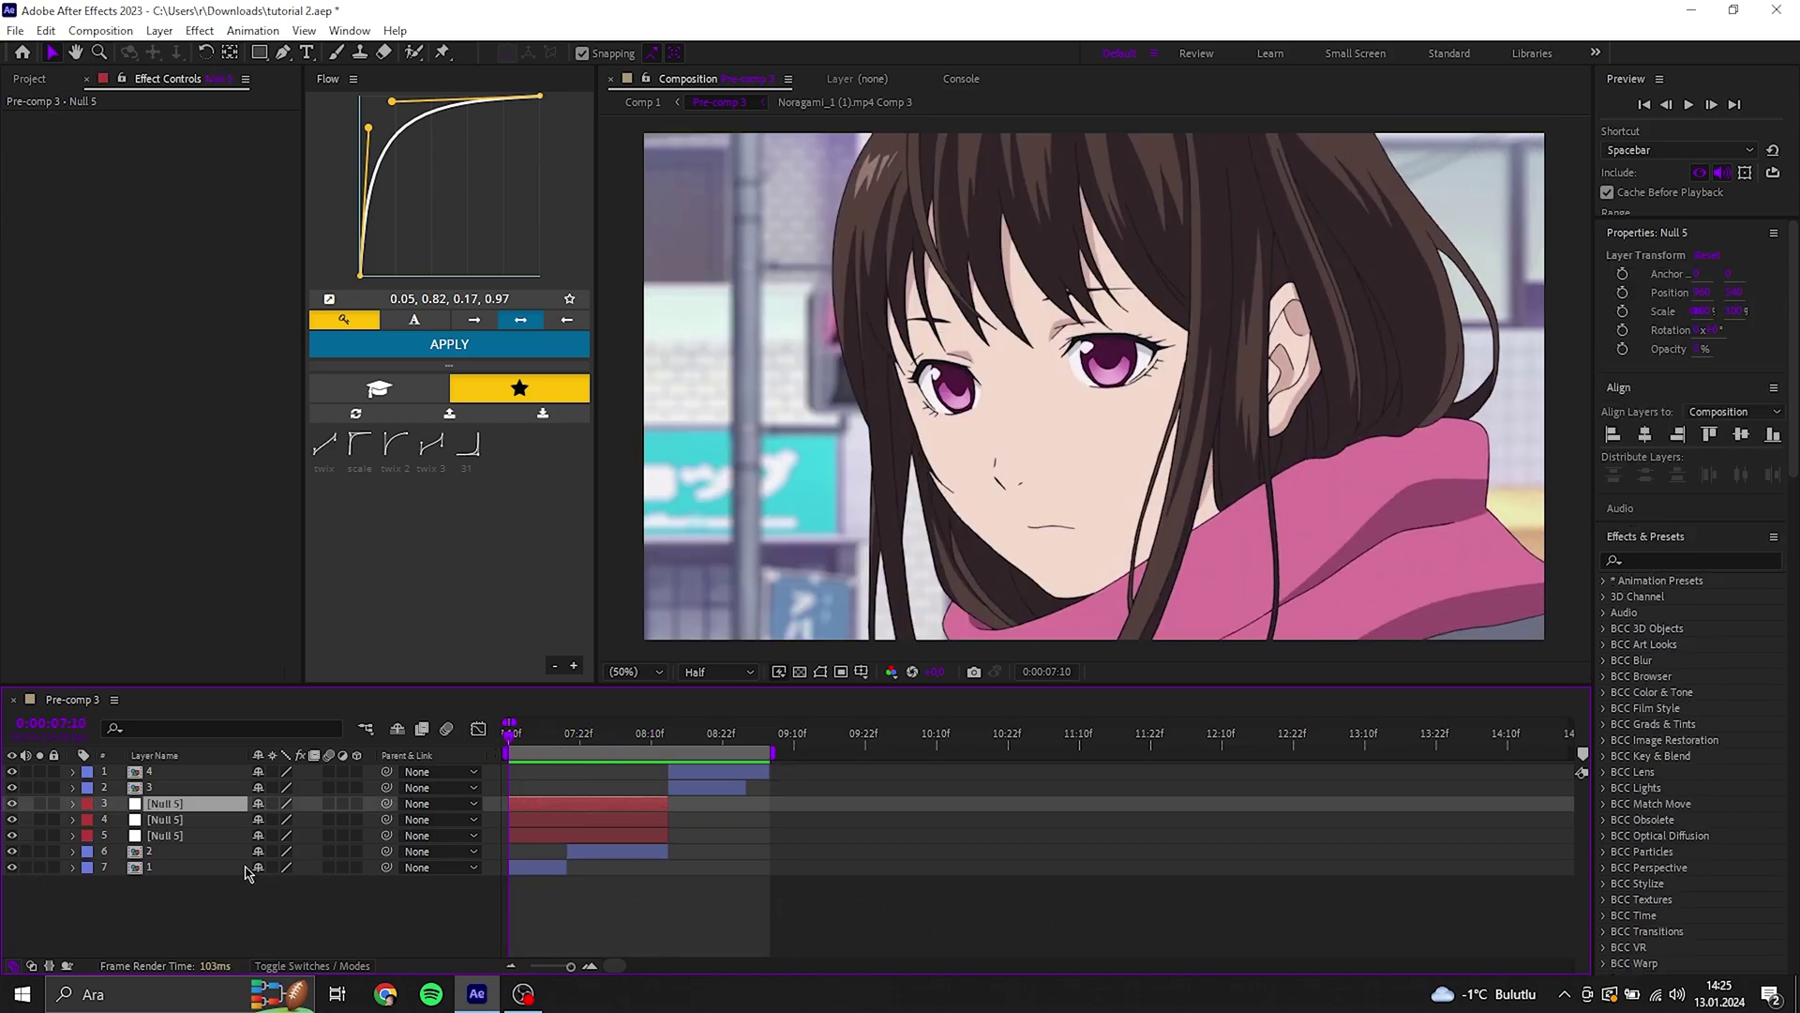
pyautogui.click(223, 868)
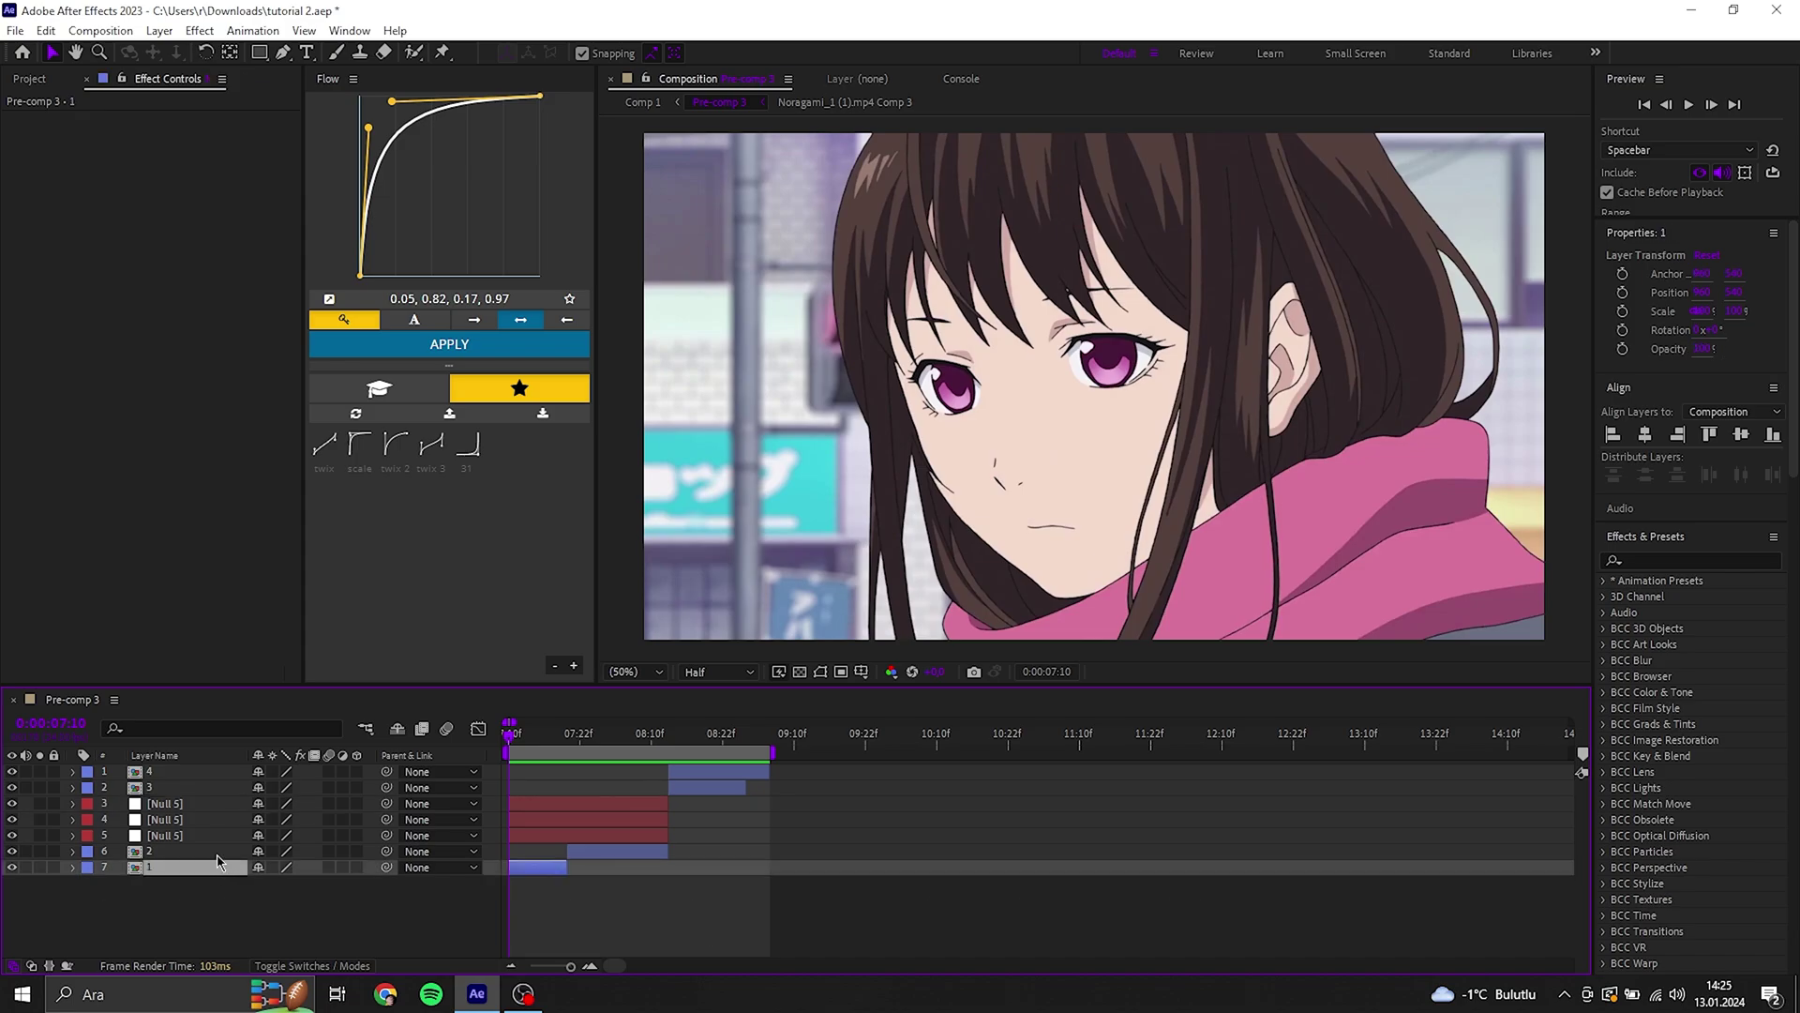
pyautogui.keyDown('ctrl'); pyautogui.click(235, 852); pyautogui.keyUp('ctrl')
pyautogui.moveTo(388, 851); pyautogui.dragTo(207, 836)
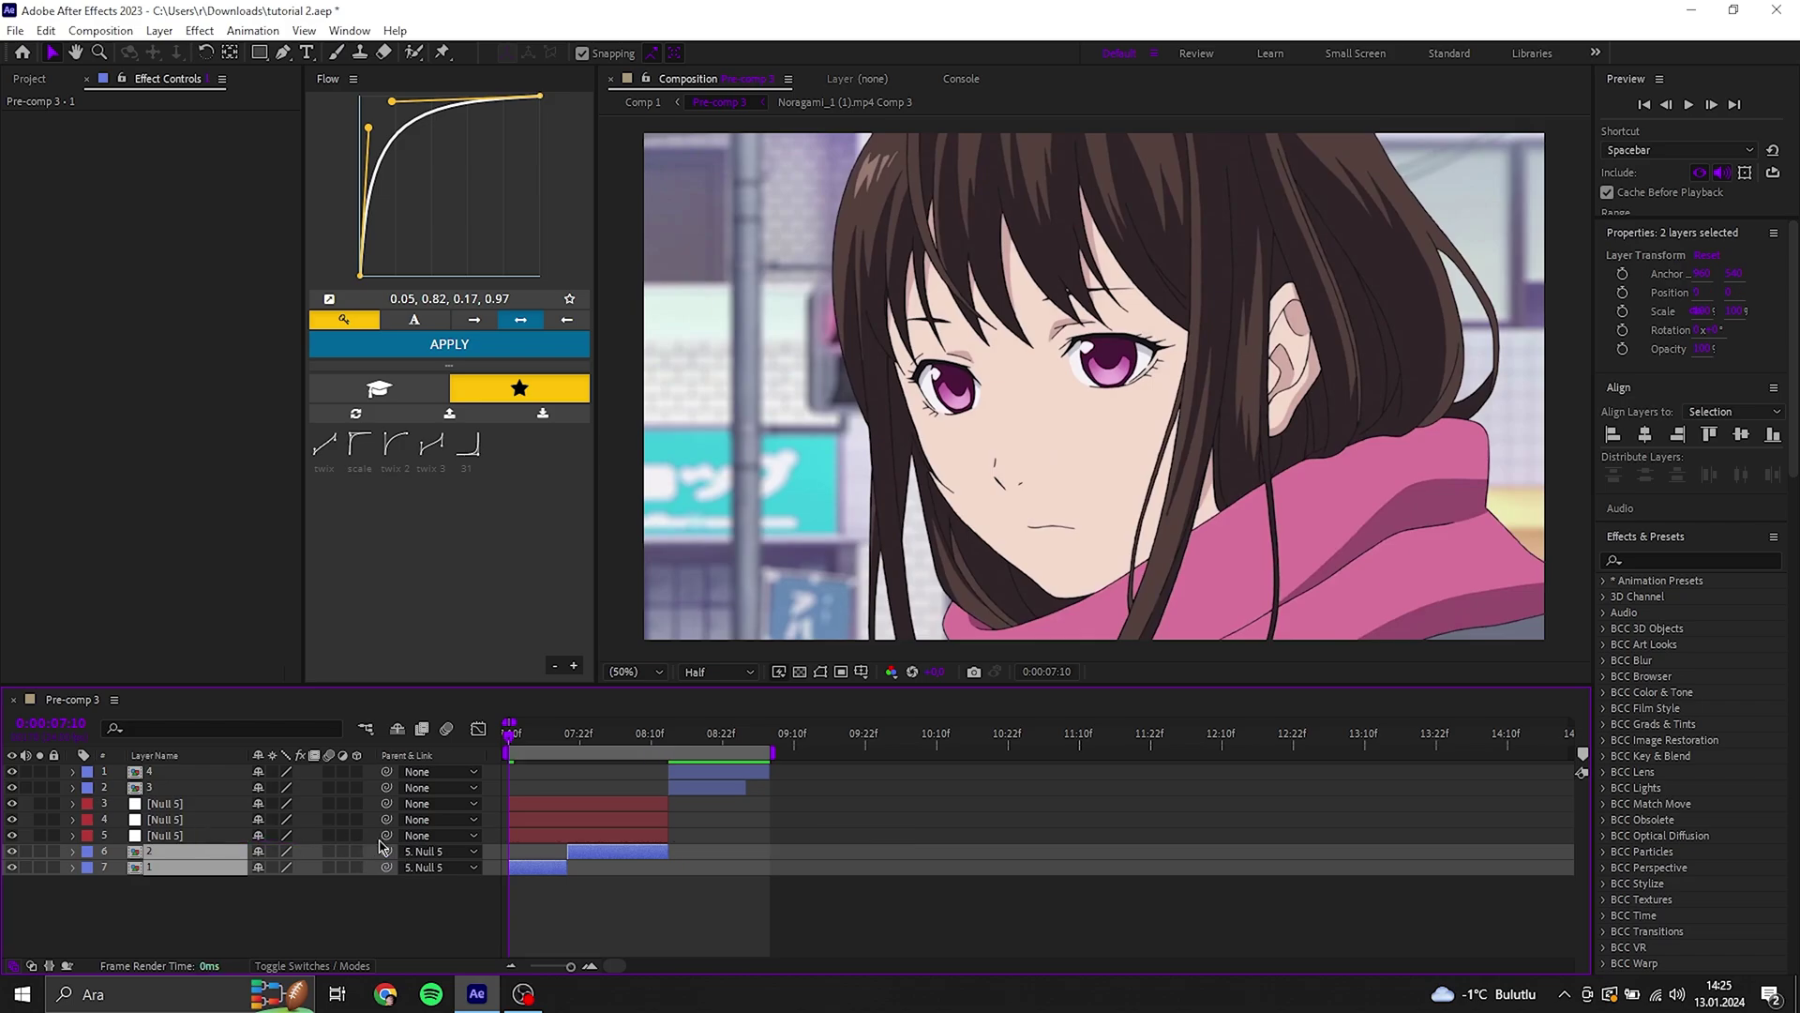
pyautogui.moveTo(323, 835); pyautogui.dragTo(319, 819)
pyautogui.moveTo(386, 820); pyautogui.dragTo(223, 806)
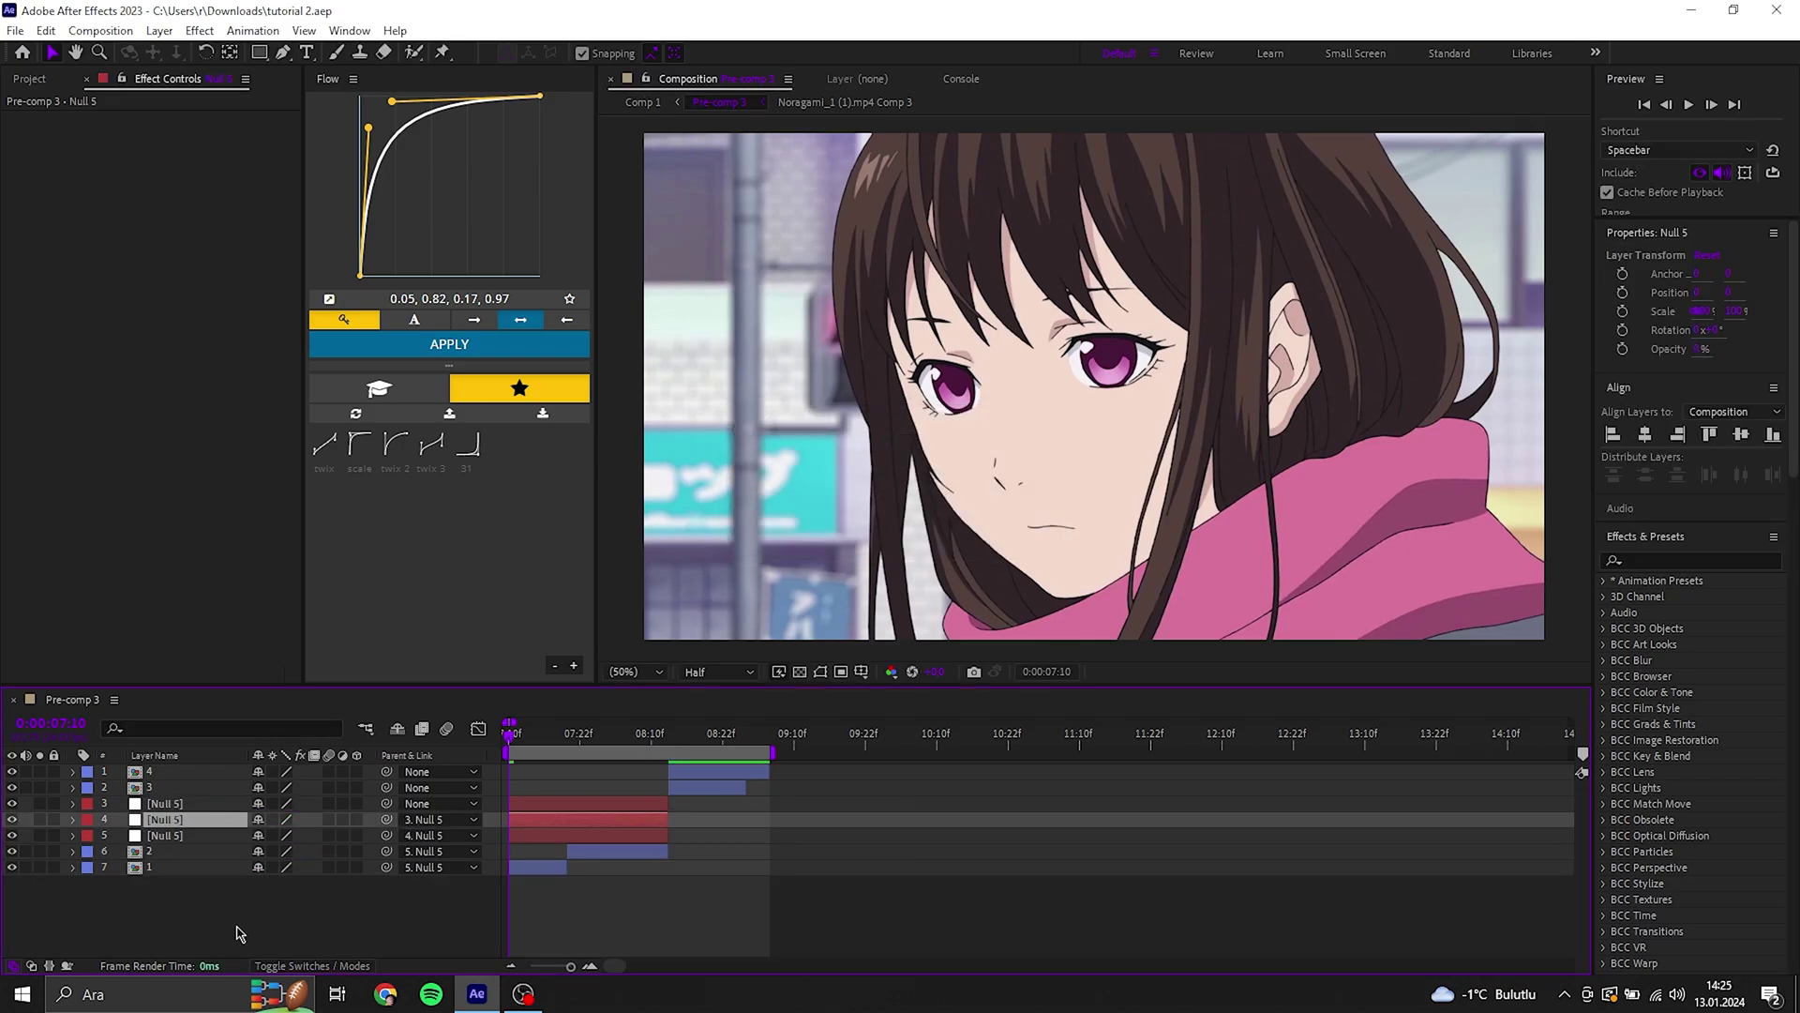
pyautogui.press('=')
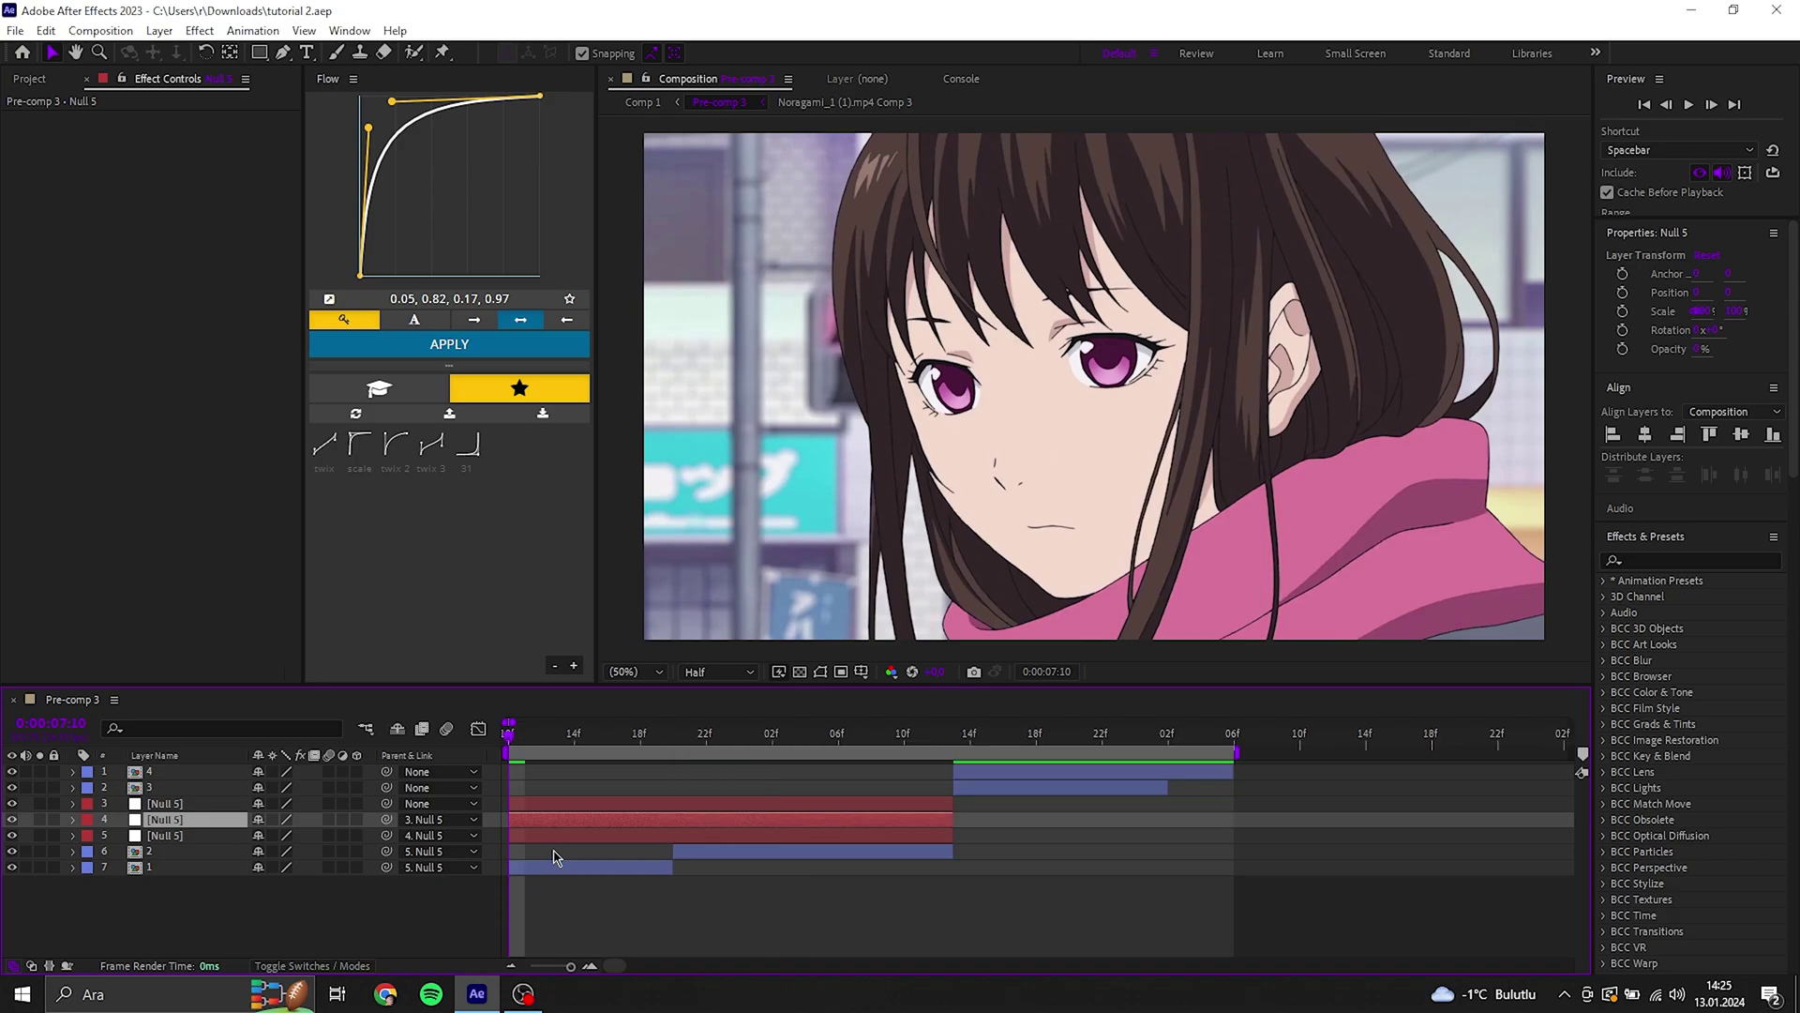
# Keyframe the bottom null's Scale from 200% at the start to 100% at the first clip's end, and save.
pyautogui.click(553, 834)
pyautogui.press('s')
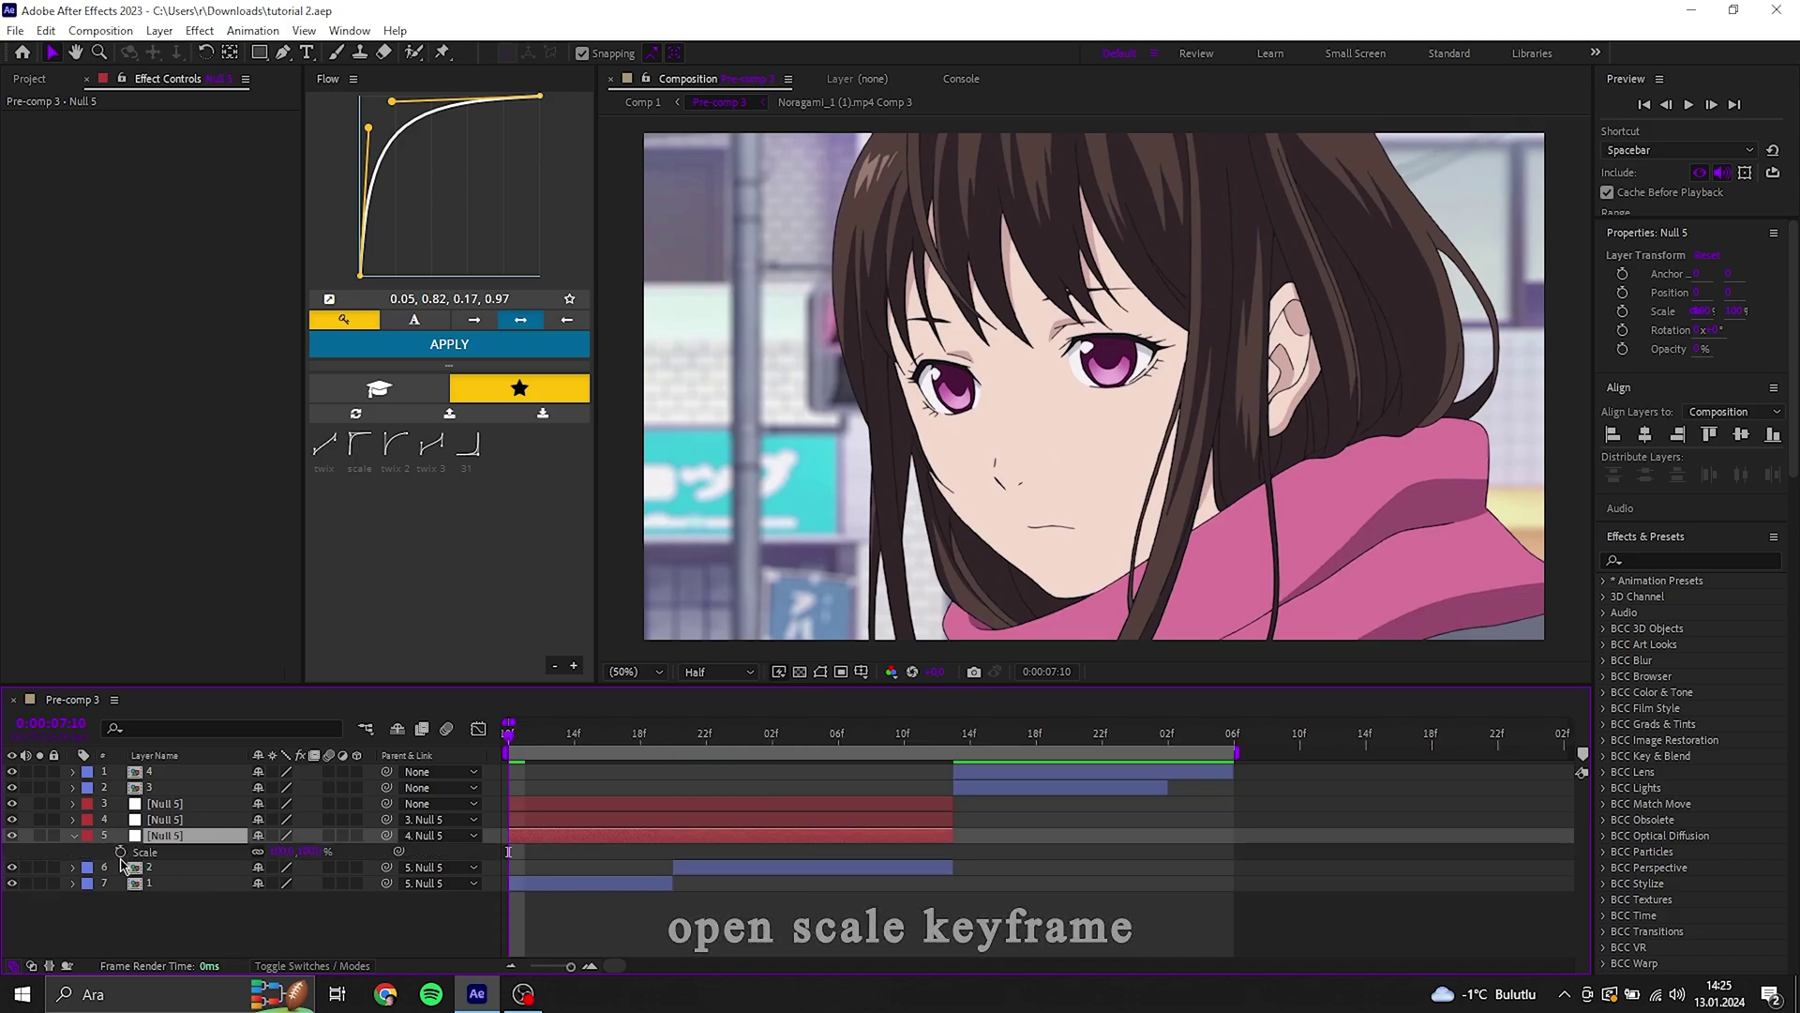
pyautogui.click(120, 851)
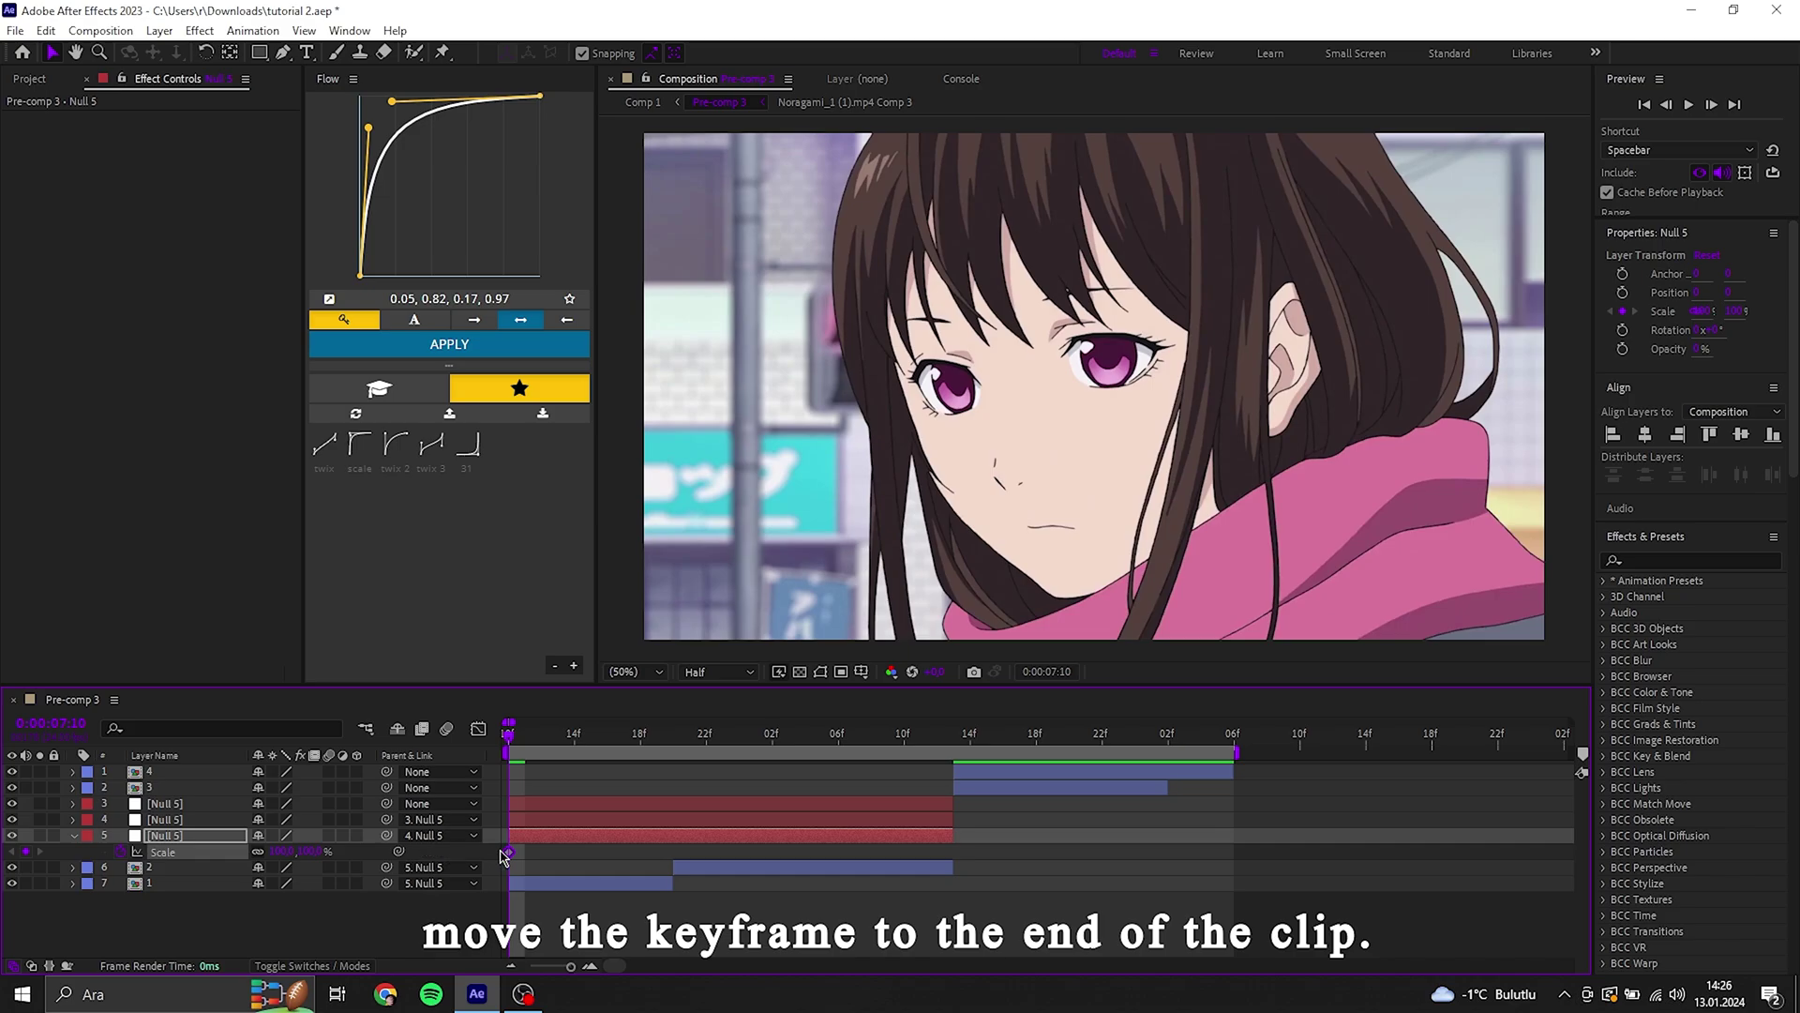
pyautogui.moveTo(506, 853); pyautogui.dragTo(674, 853)
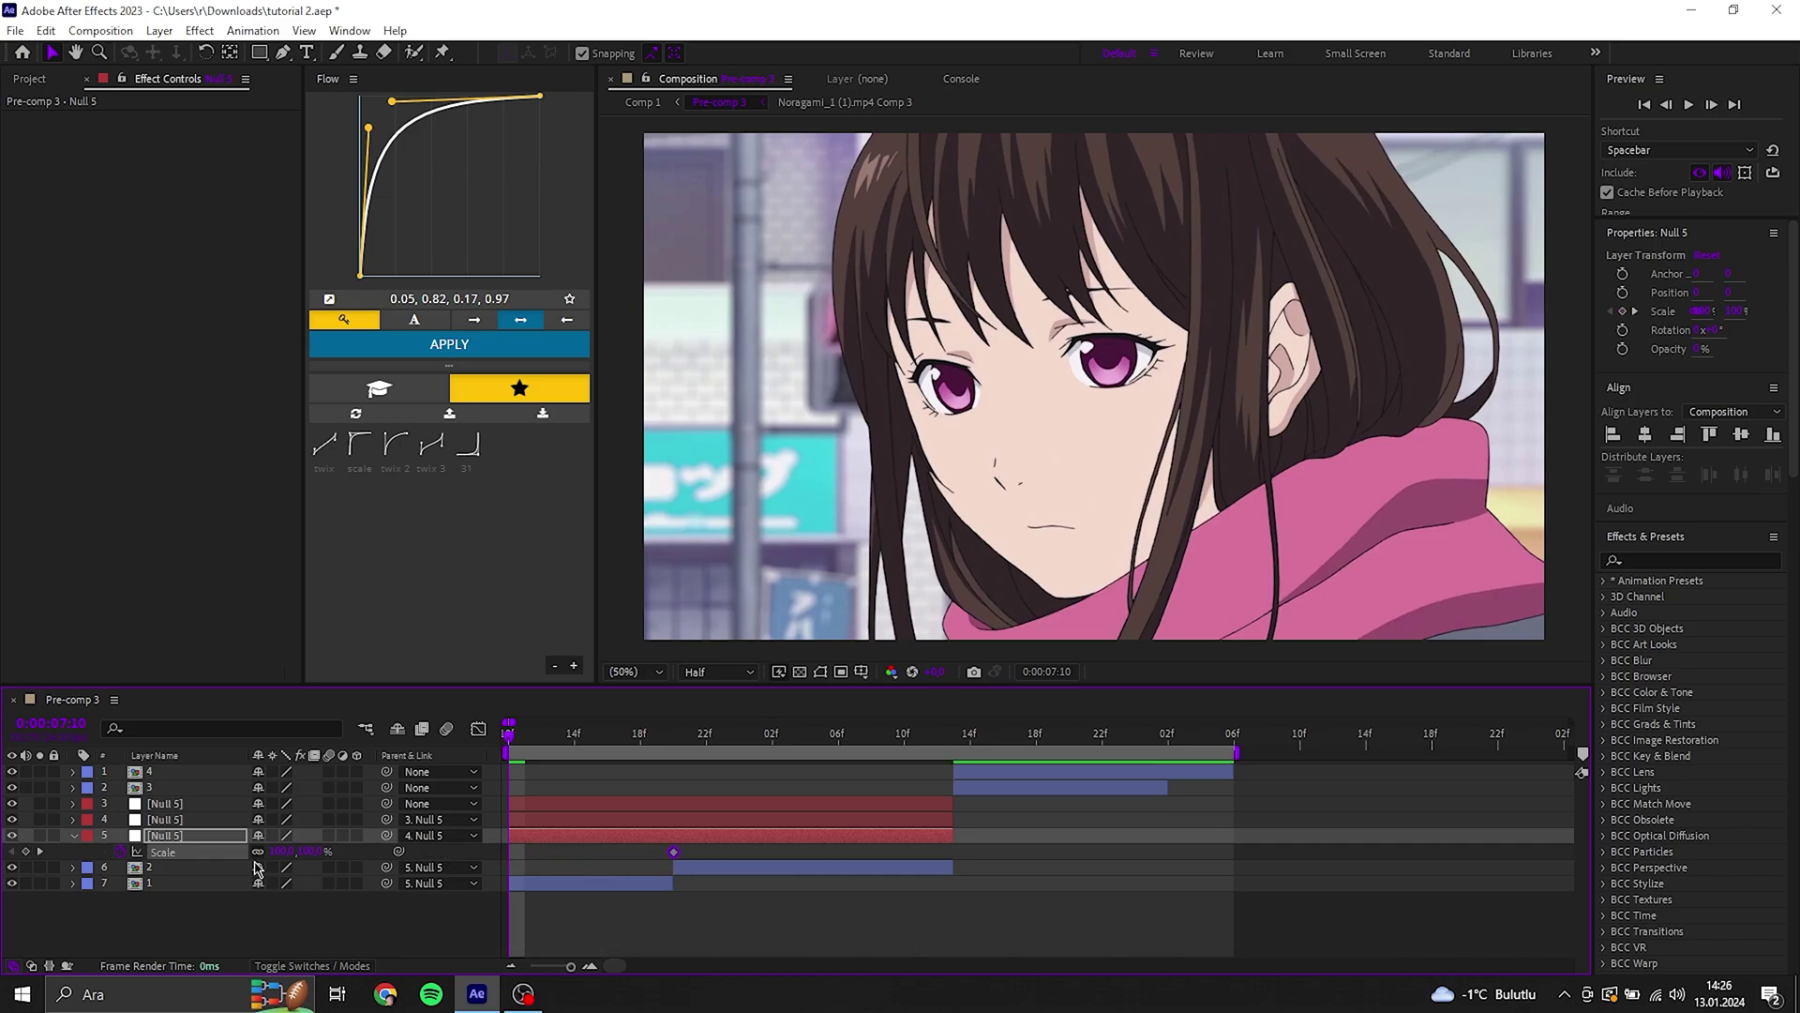
pyautogui.click(283, 851)
pyautogui.write('200')
pyautogui.press('Return')
pyautogui.hotkey('ctrl', 's')
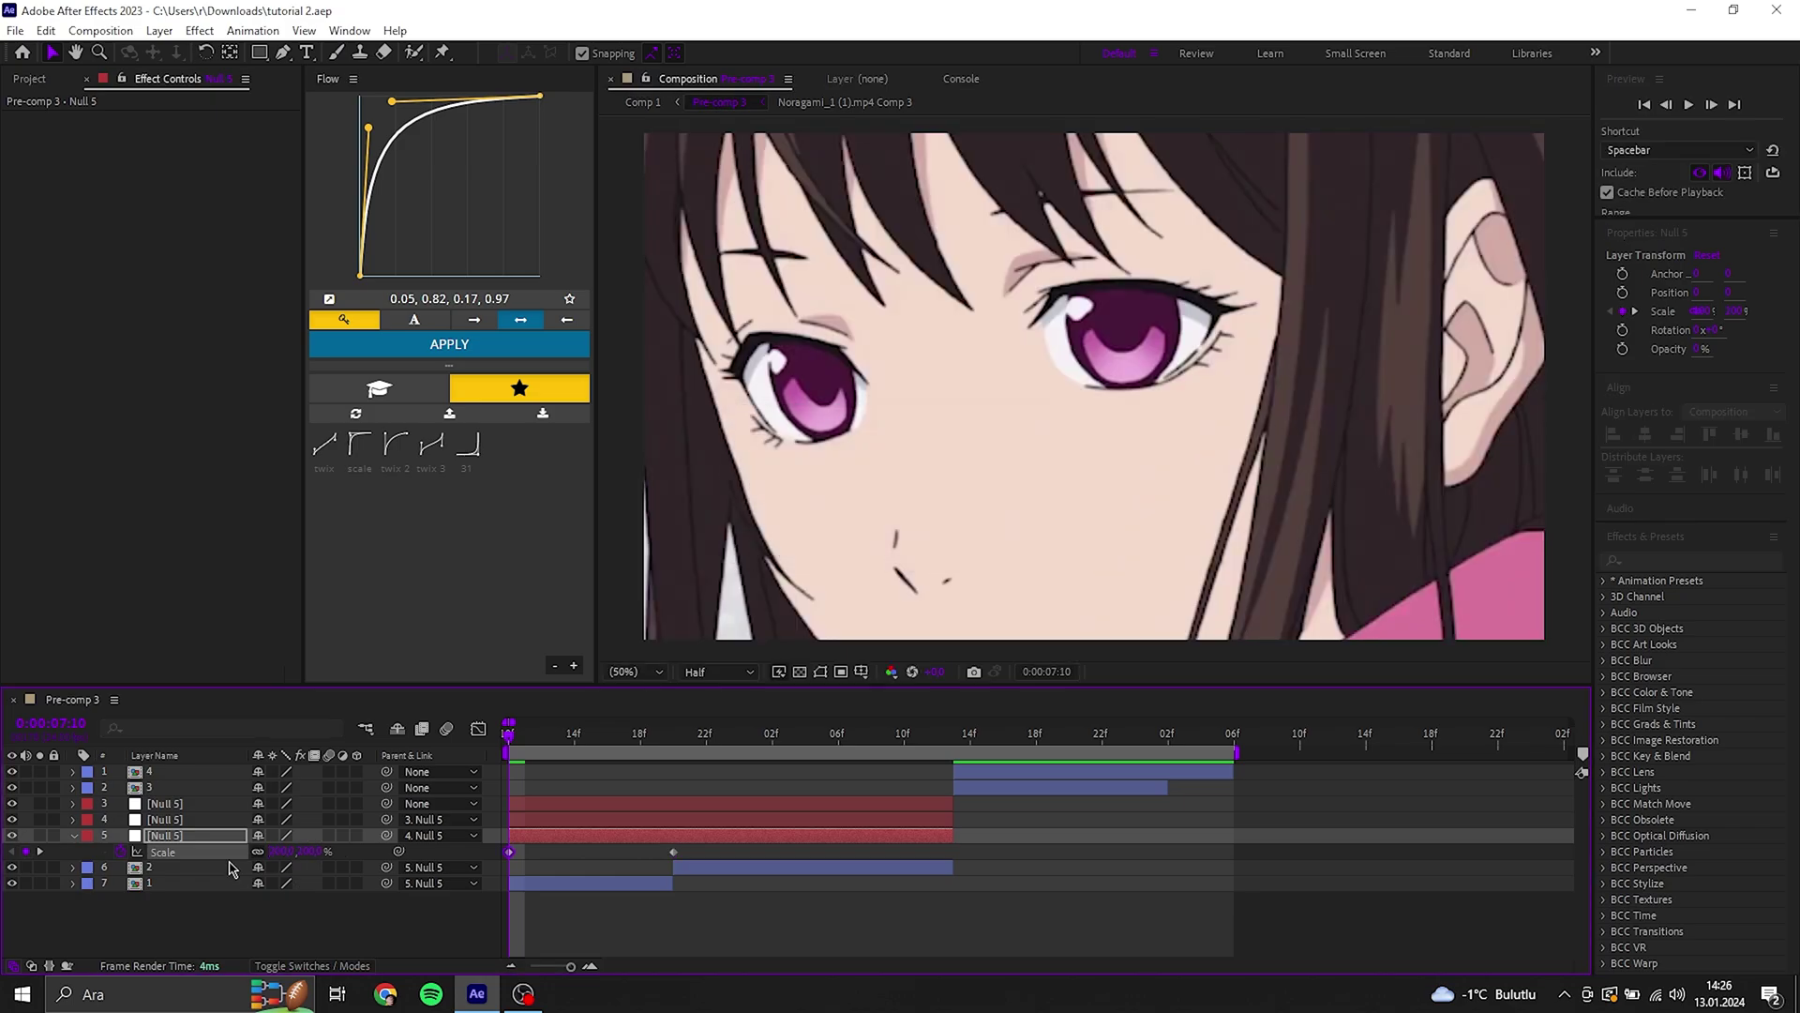
# Ease both Scale keyframes and steepen the curve in the Graph Editor for a sharp zoom-out.
pyautogui.click(217, 860)
pyautogui.press('F9')
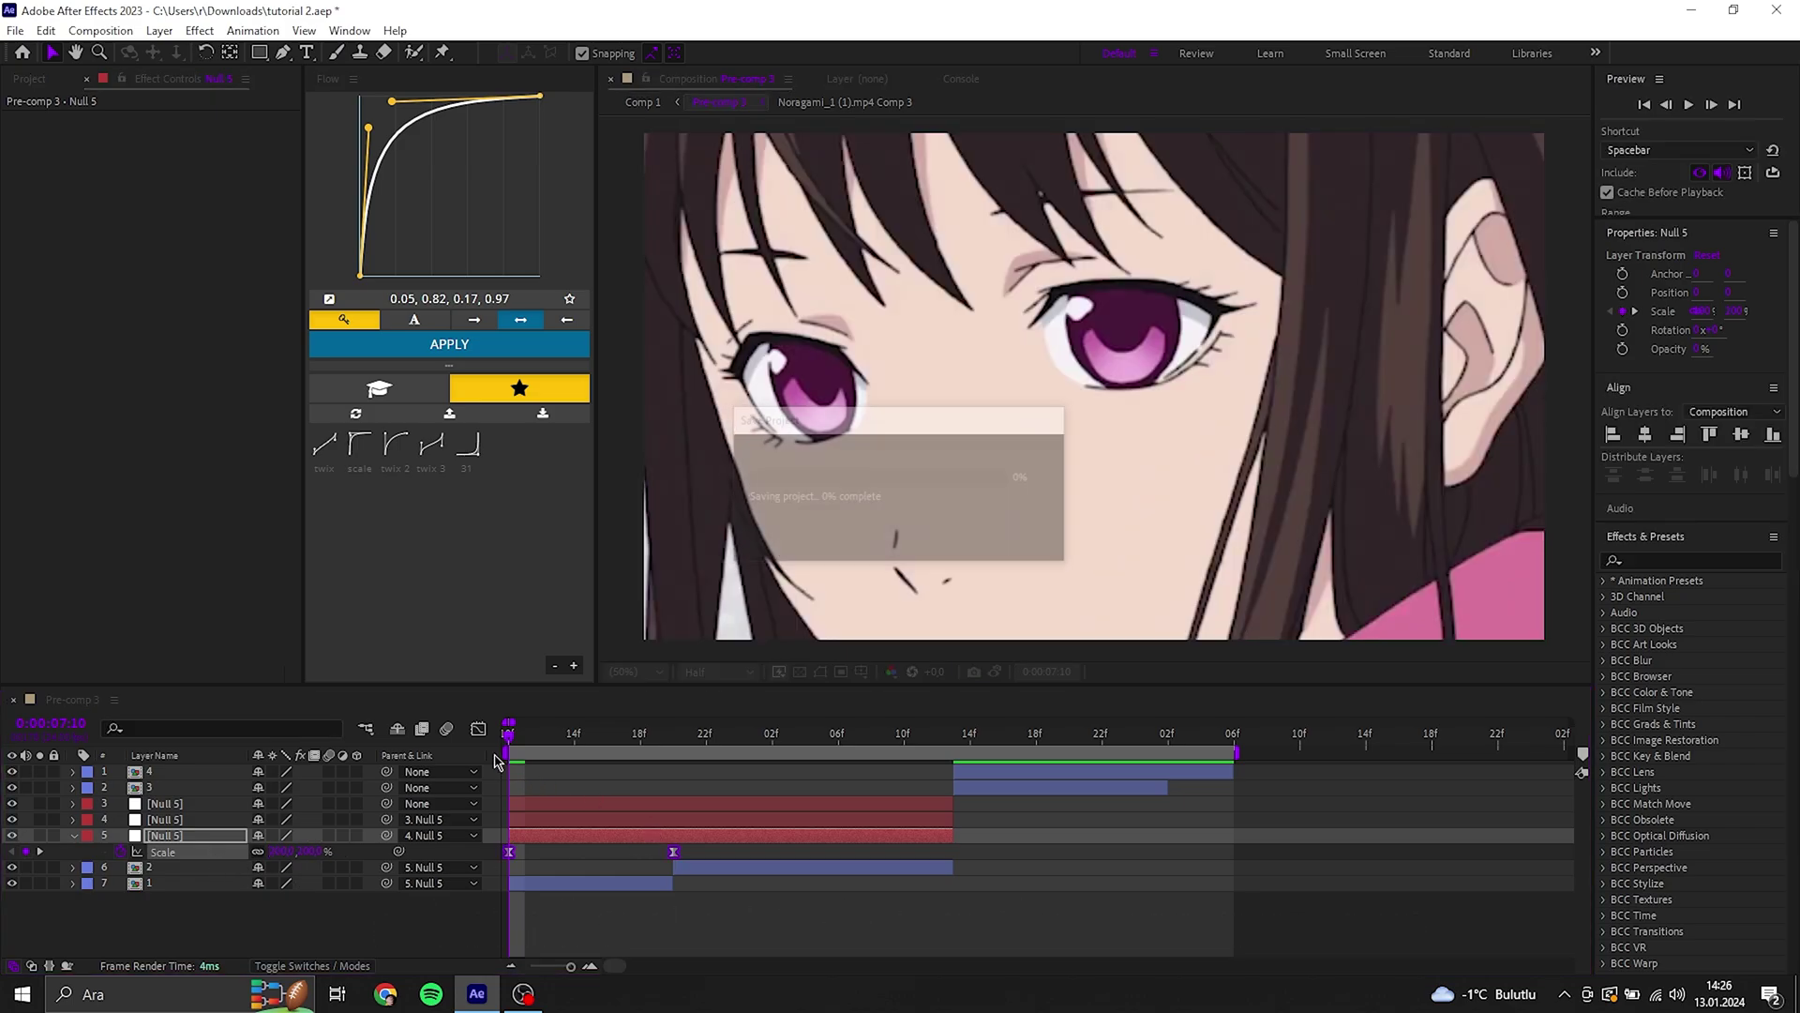
pyautogui.hotkey('shift', 'F3')
pyautogui.click(519, 788)
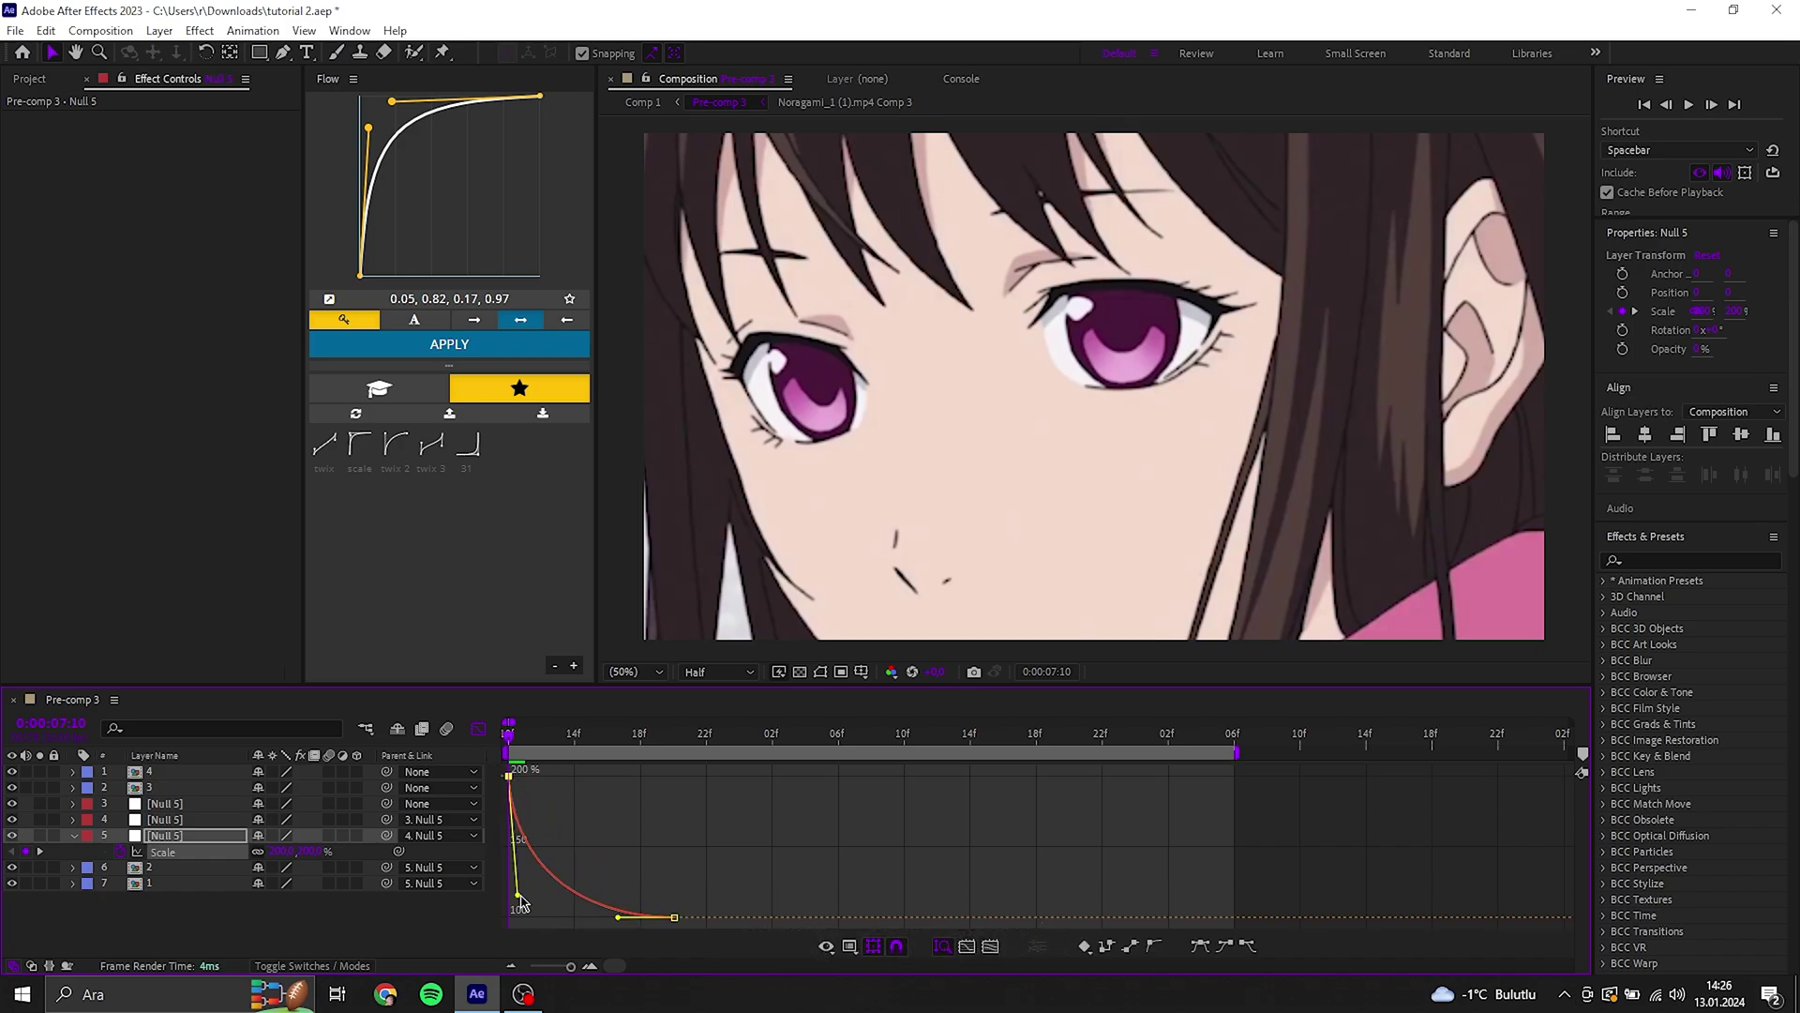
pyautogui.moveTo(619, 918); pyautogui.dragTo(510, 920)
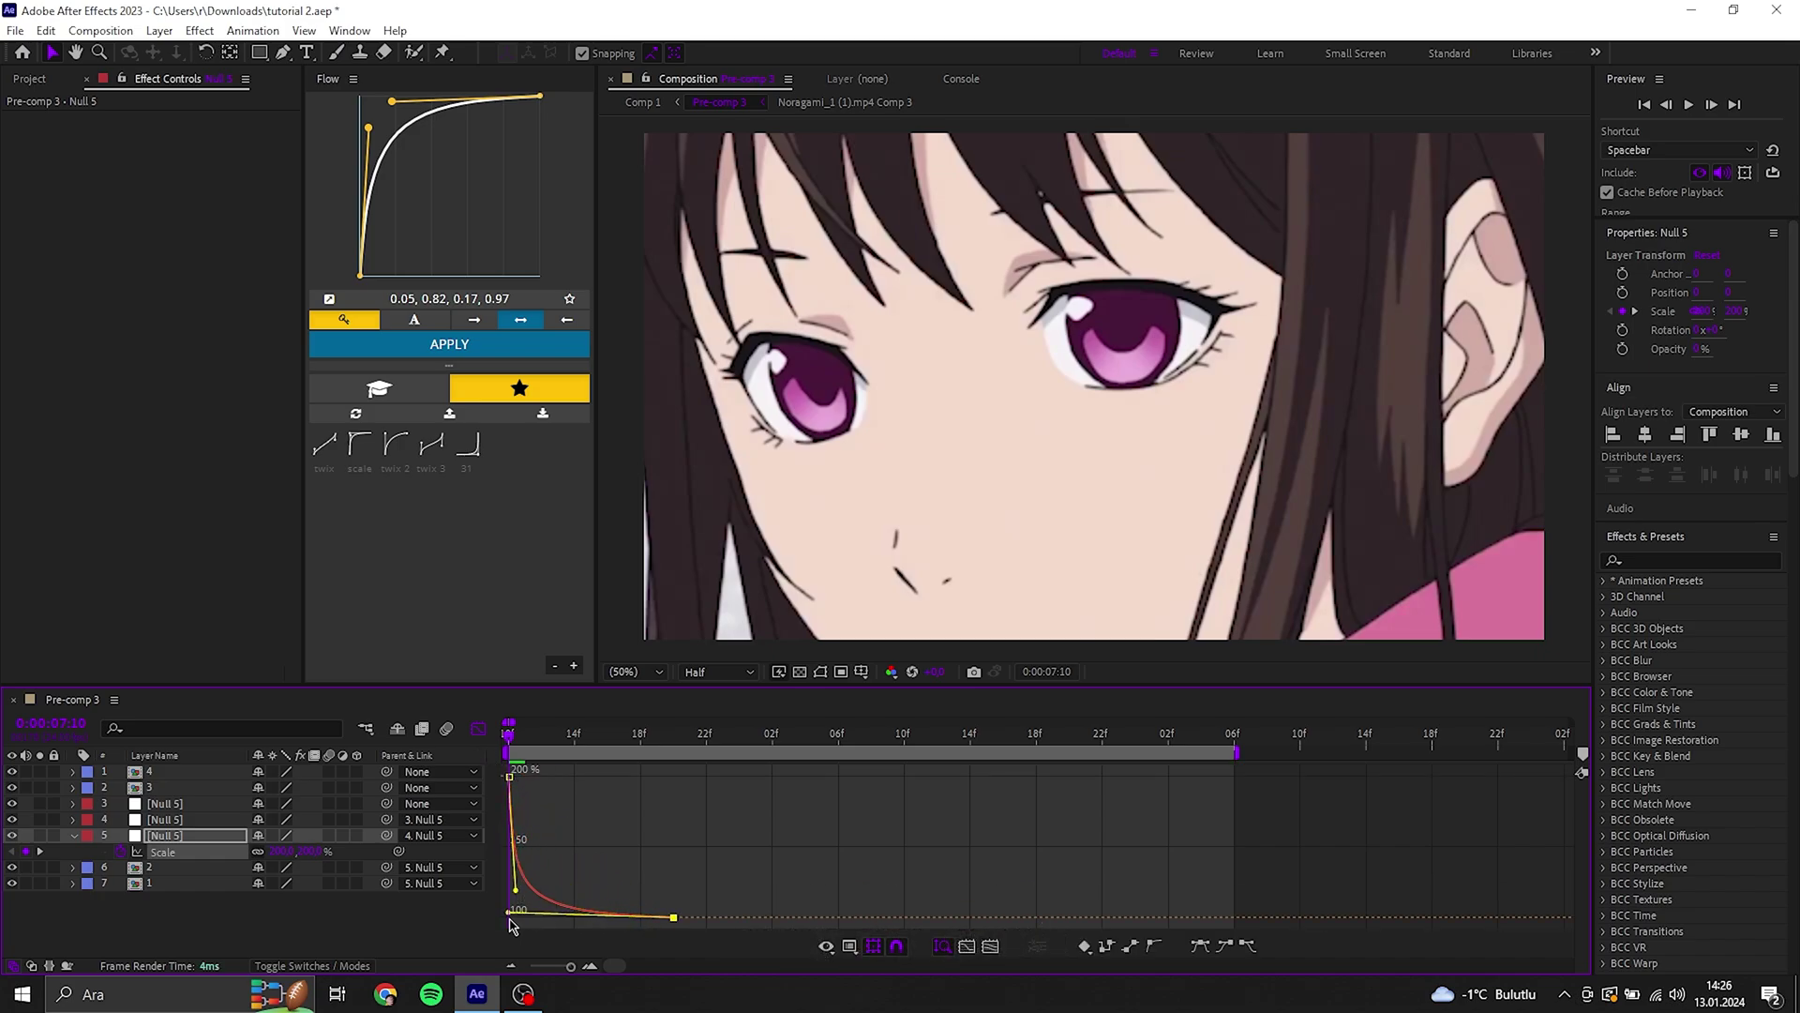
pyautogui.press('space')
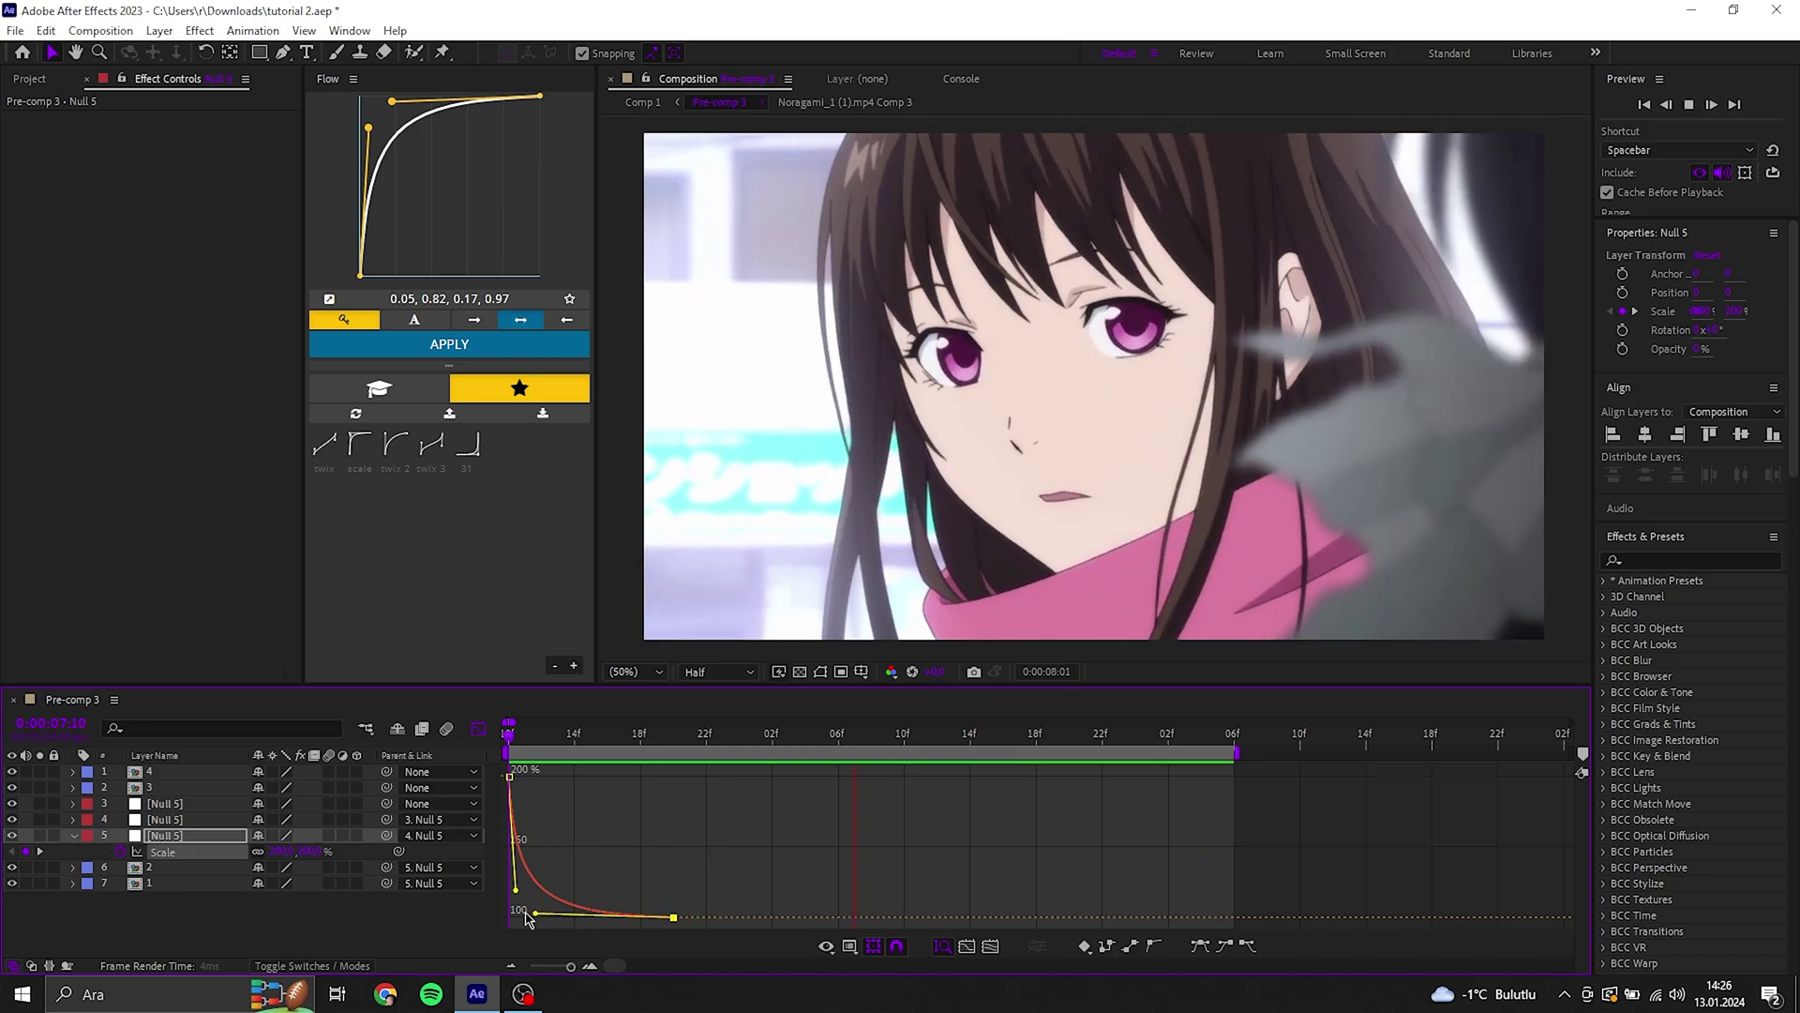
pyautogui.press('space')
pyautogui.moveTo(538, 917); pyautogui.dragTo(527, 917)
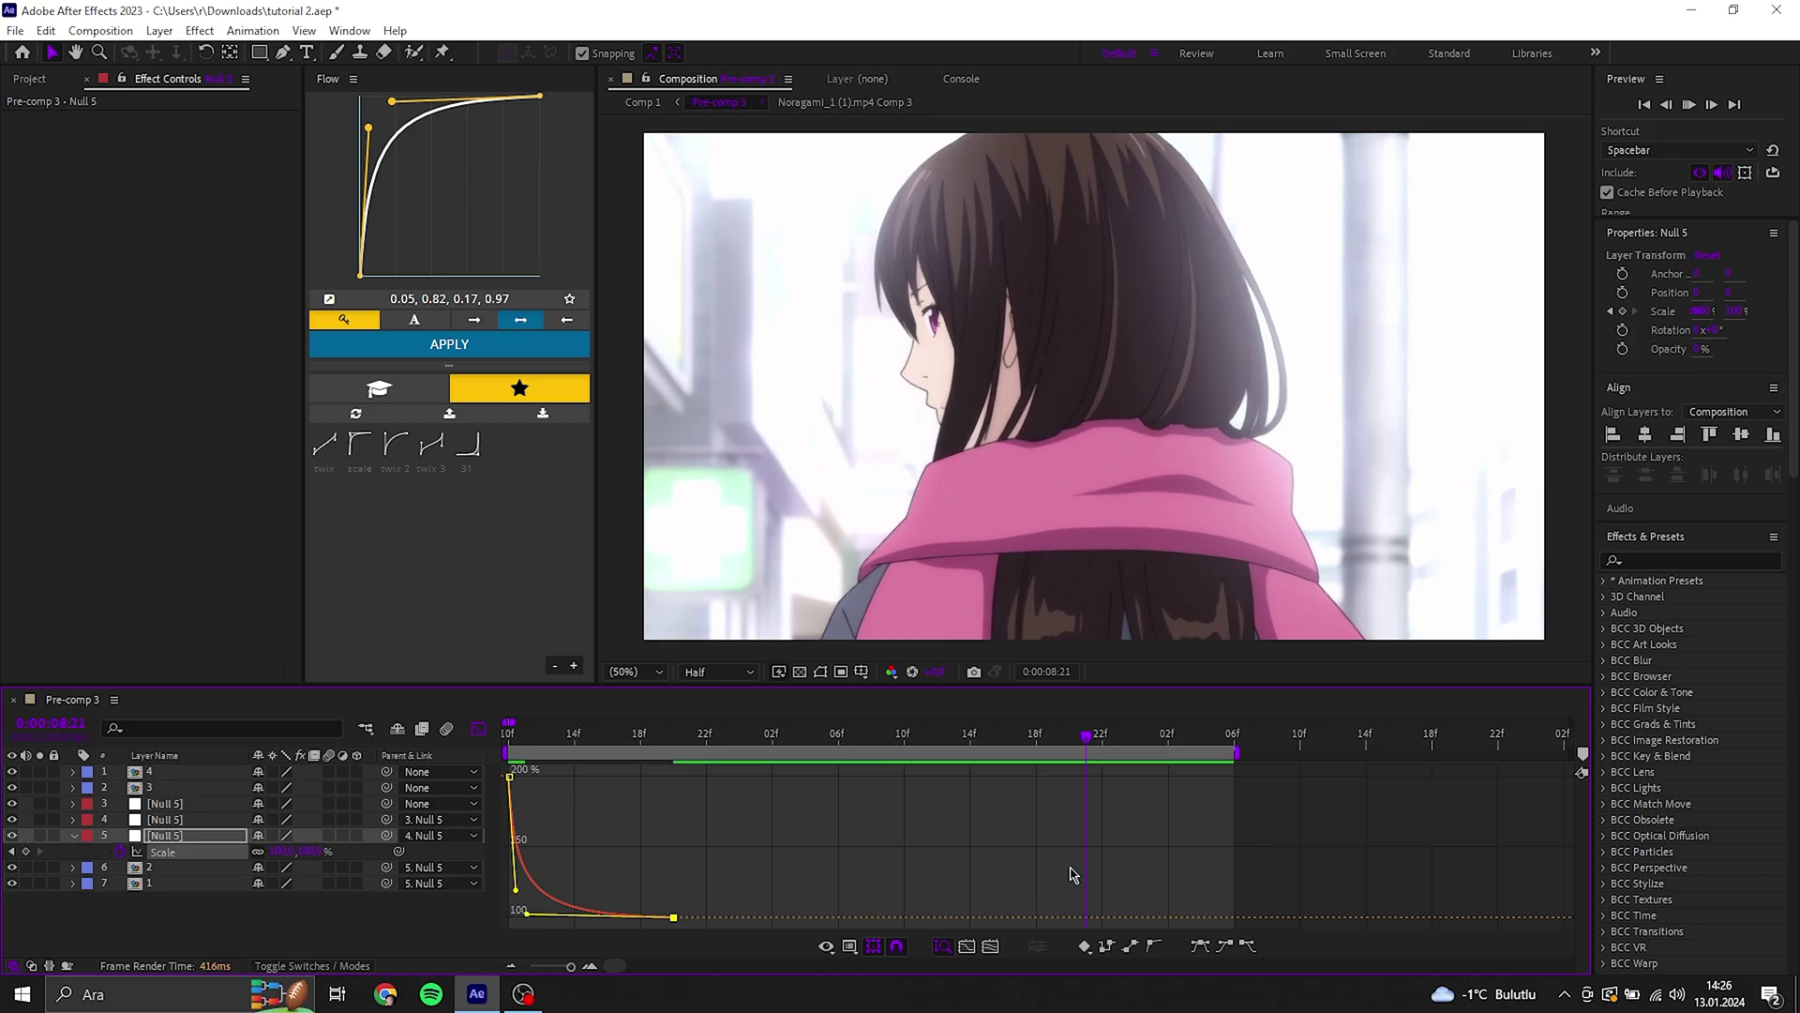
pyautogui.press('space')
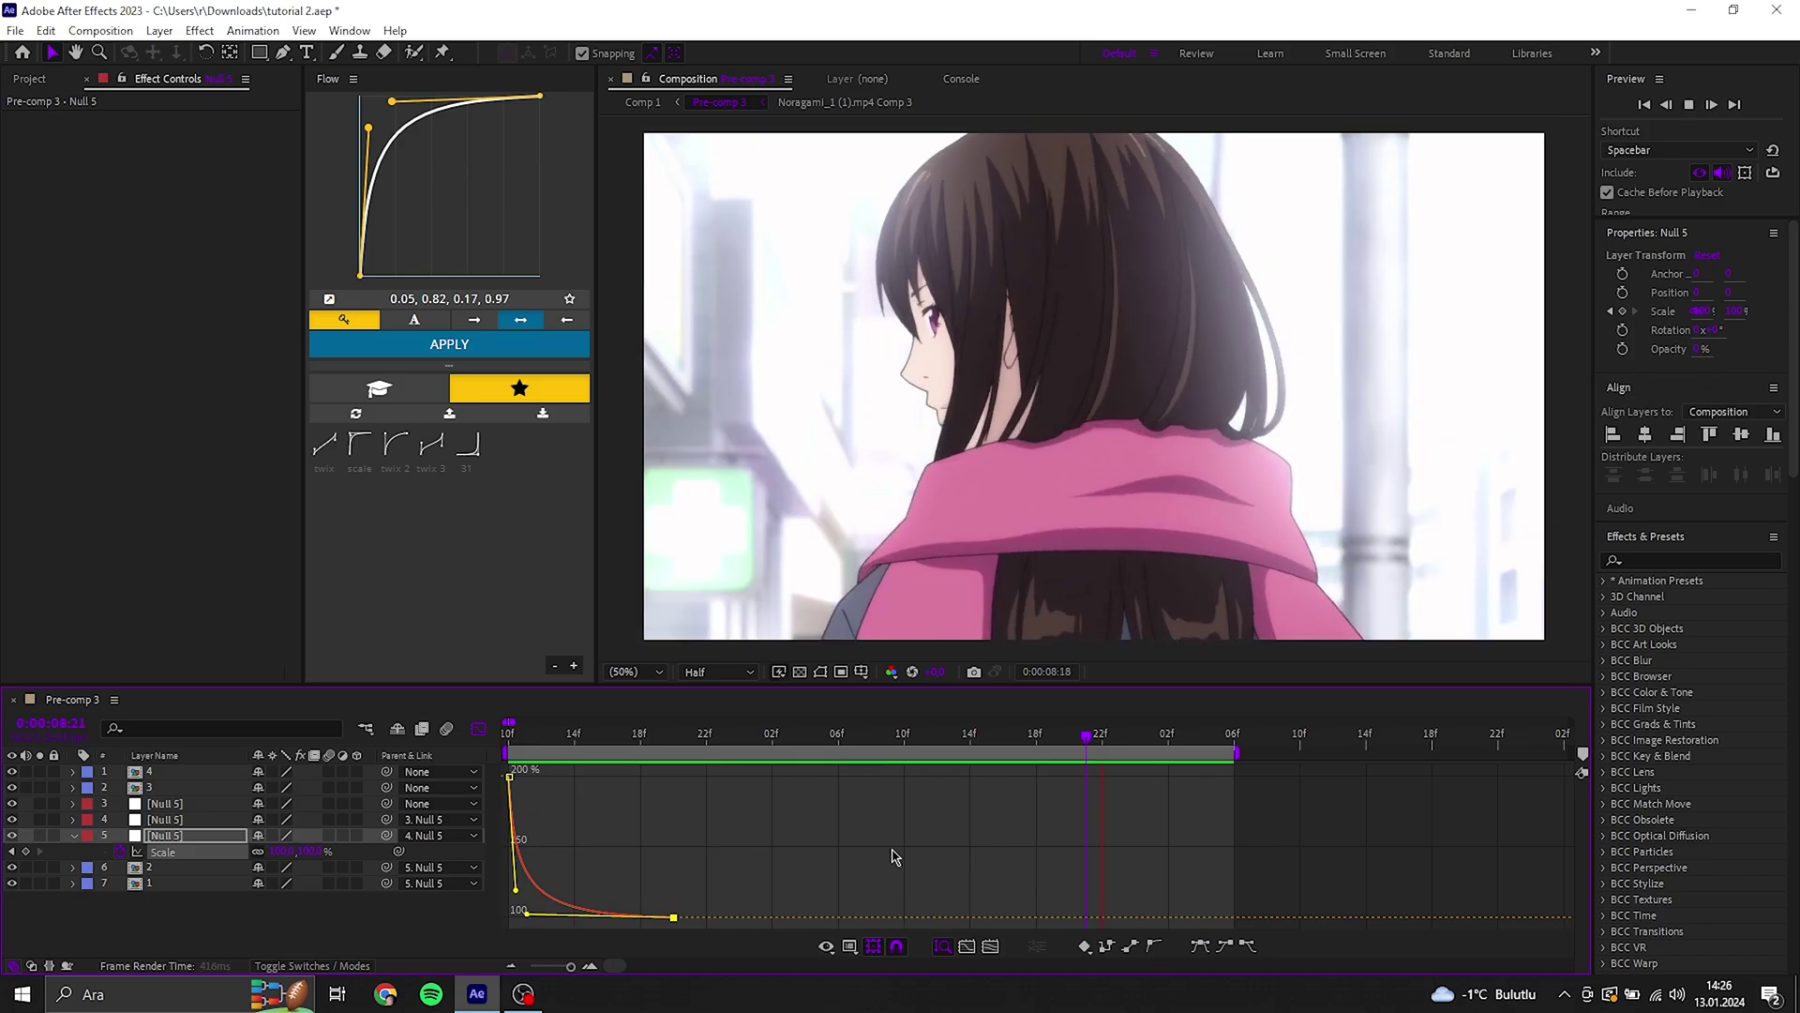
# Set a starting Scale keyframe on Null 5 just before the second clip.
pyautogui.click(476, 734)
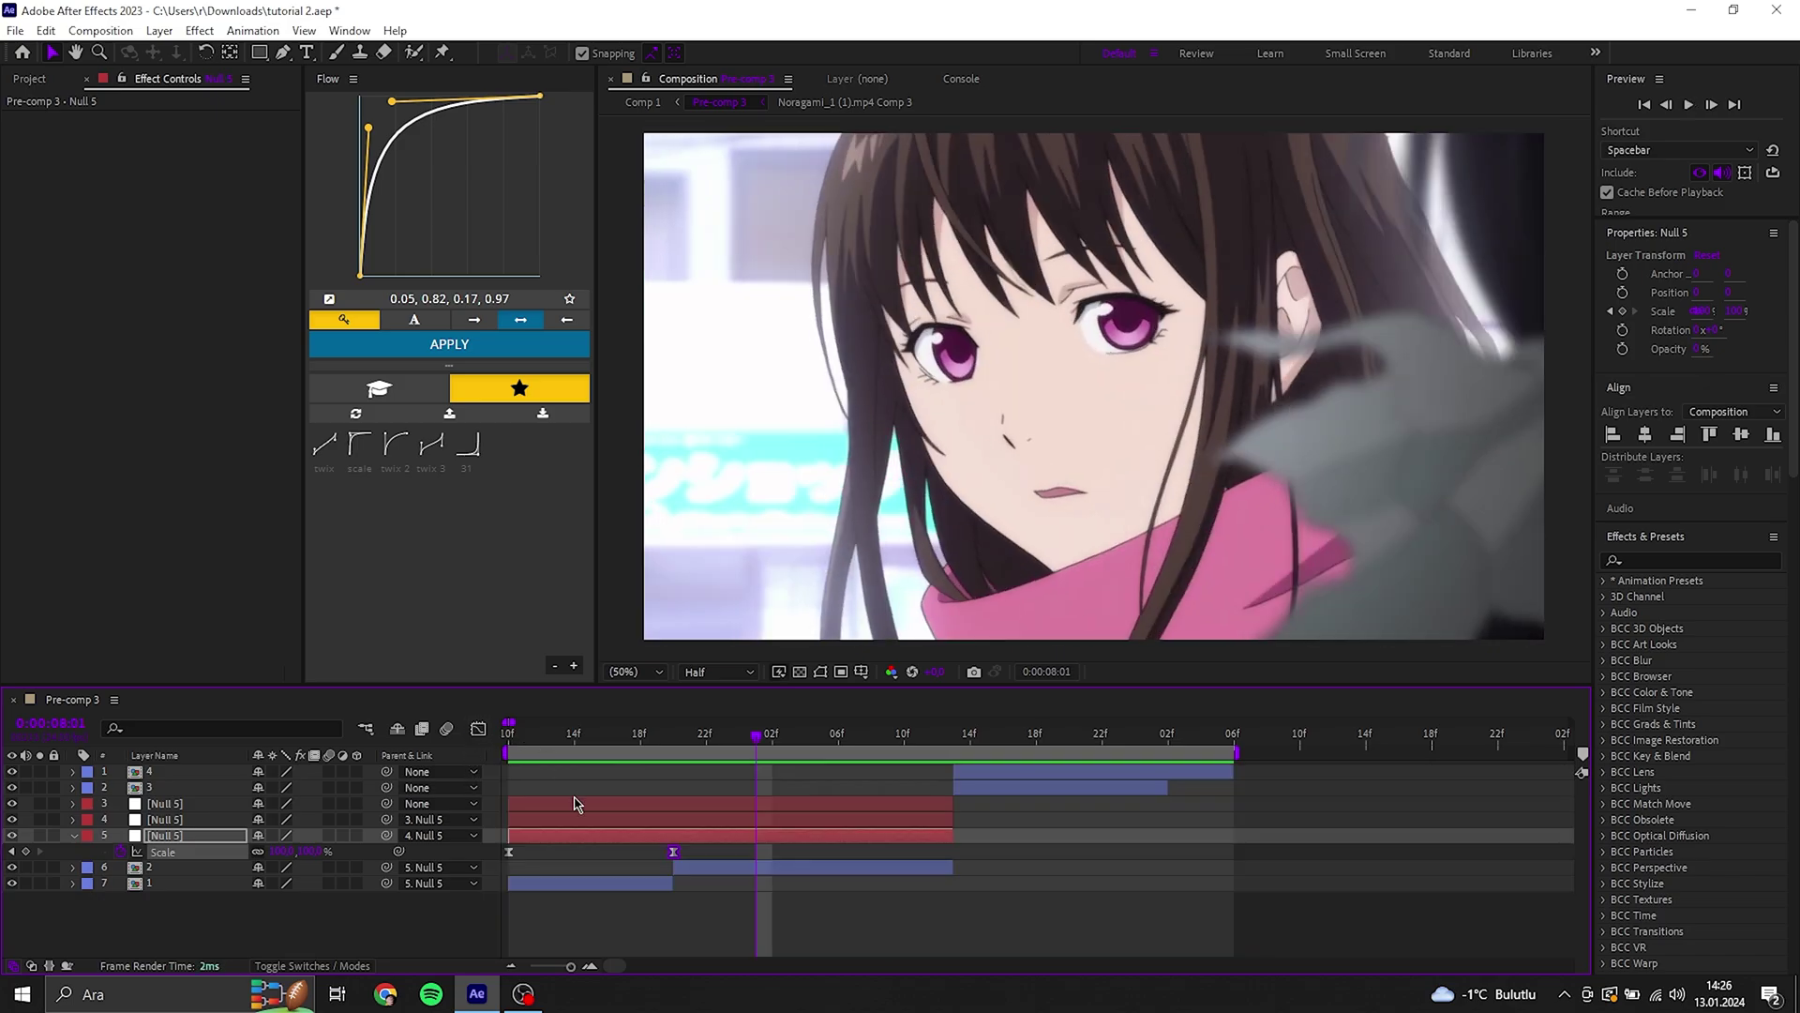
pyautogui.click(581, 928)
pyautogui.press('space')
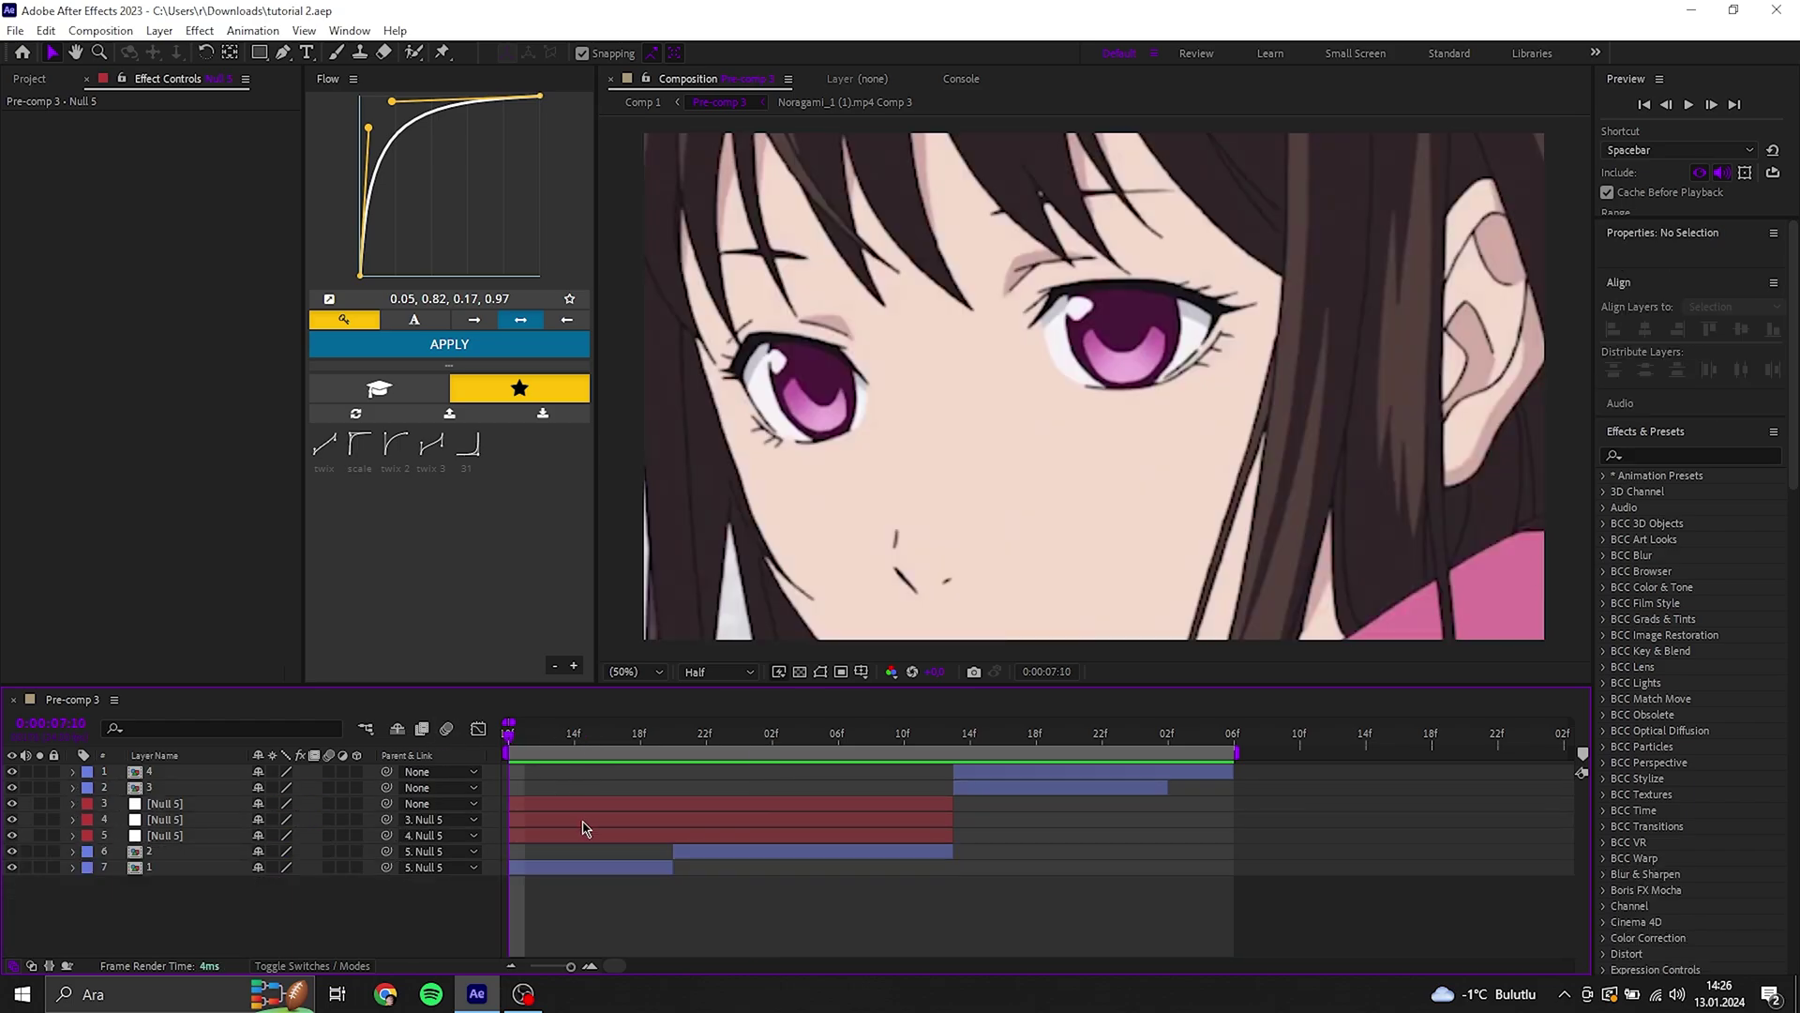
pyautogui.press('-')
pyautogui.click(577, 823)
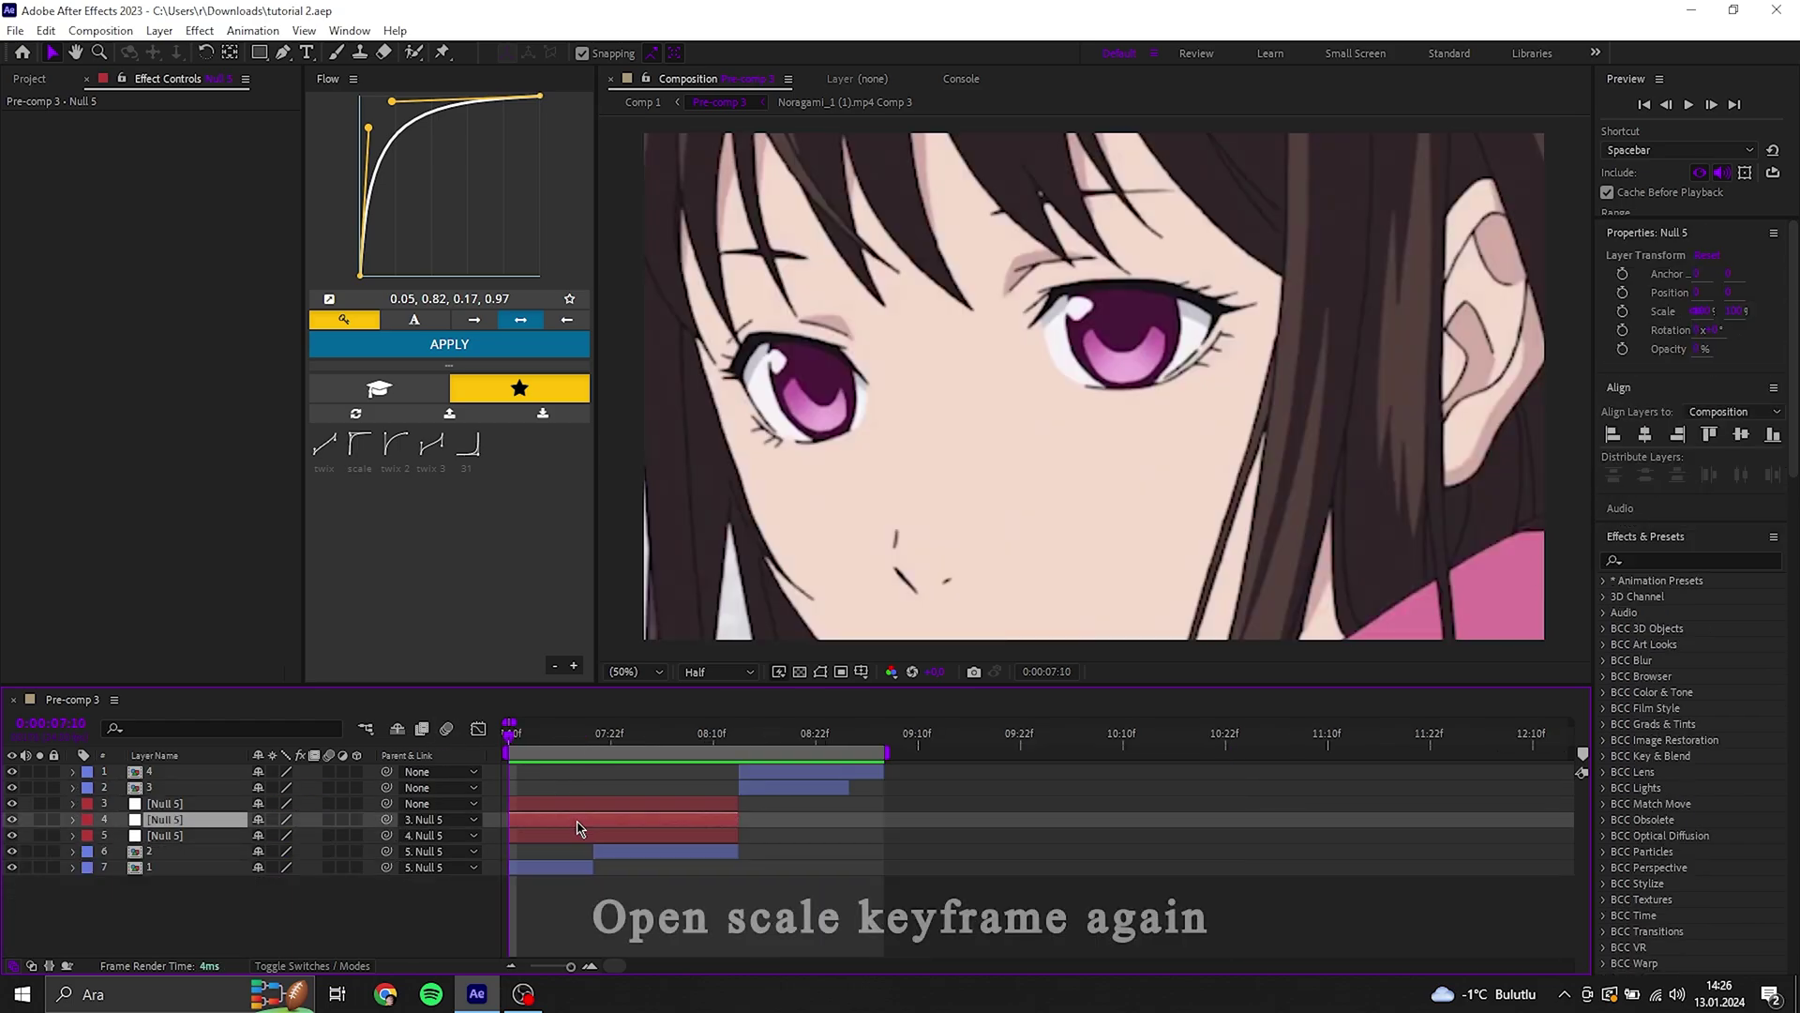
pyautogui.press('s')
pyautogui.click(120, 835)
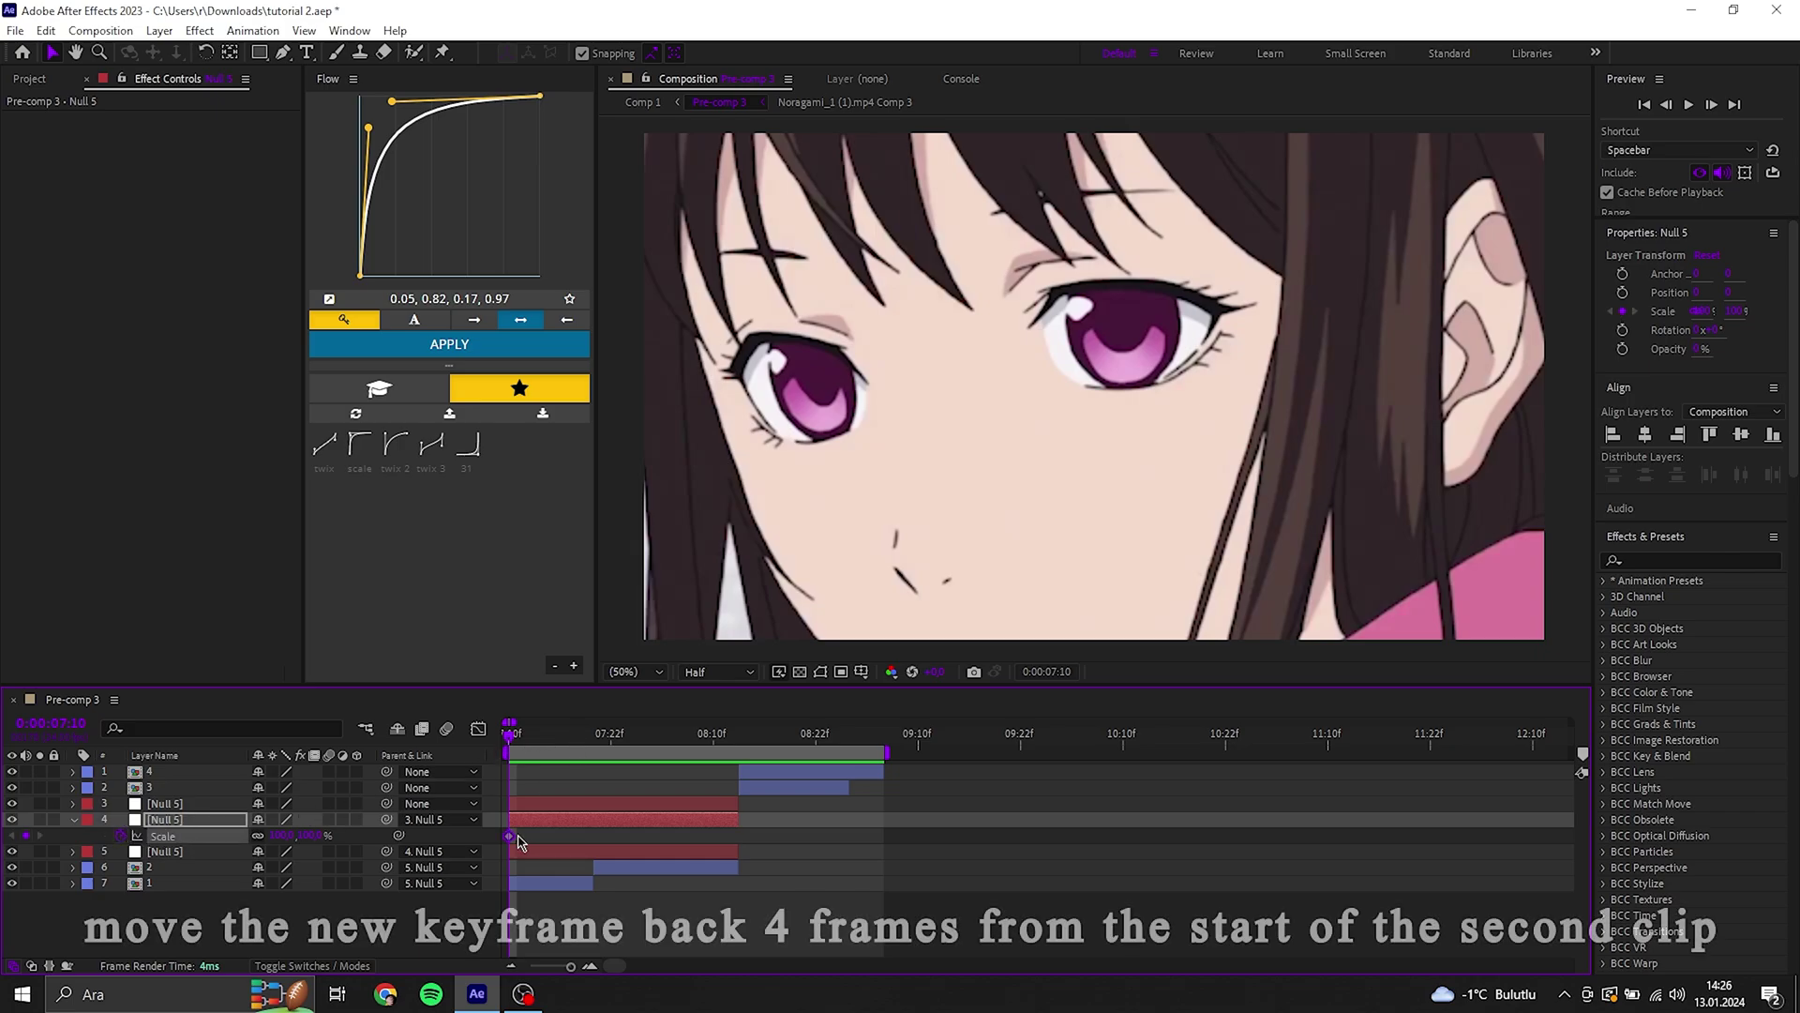
pyautogui.moveTo(509, 836); pyautogui.dragTo(563, 838)
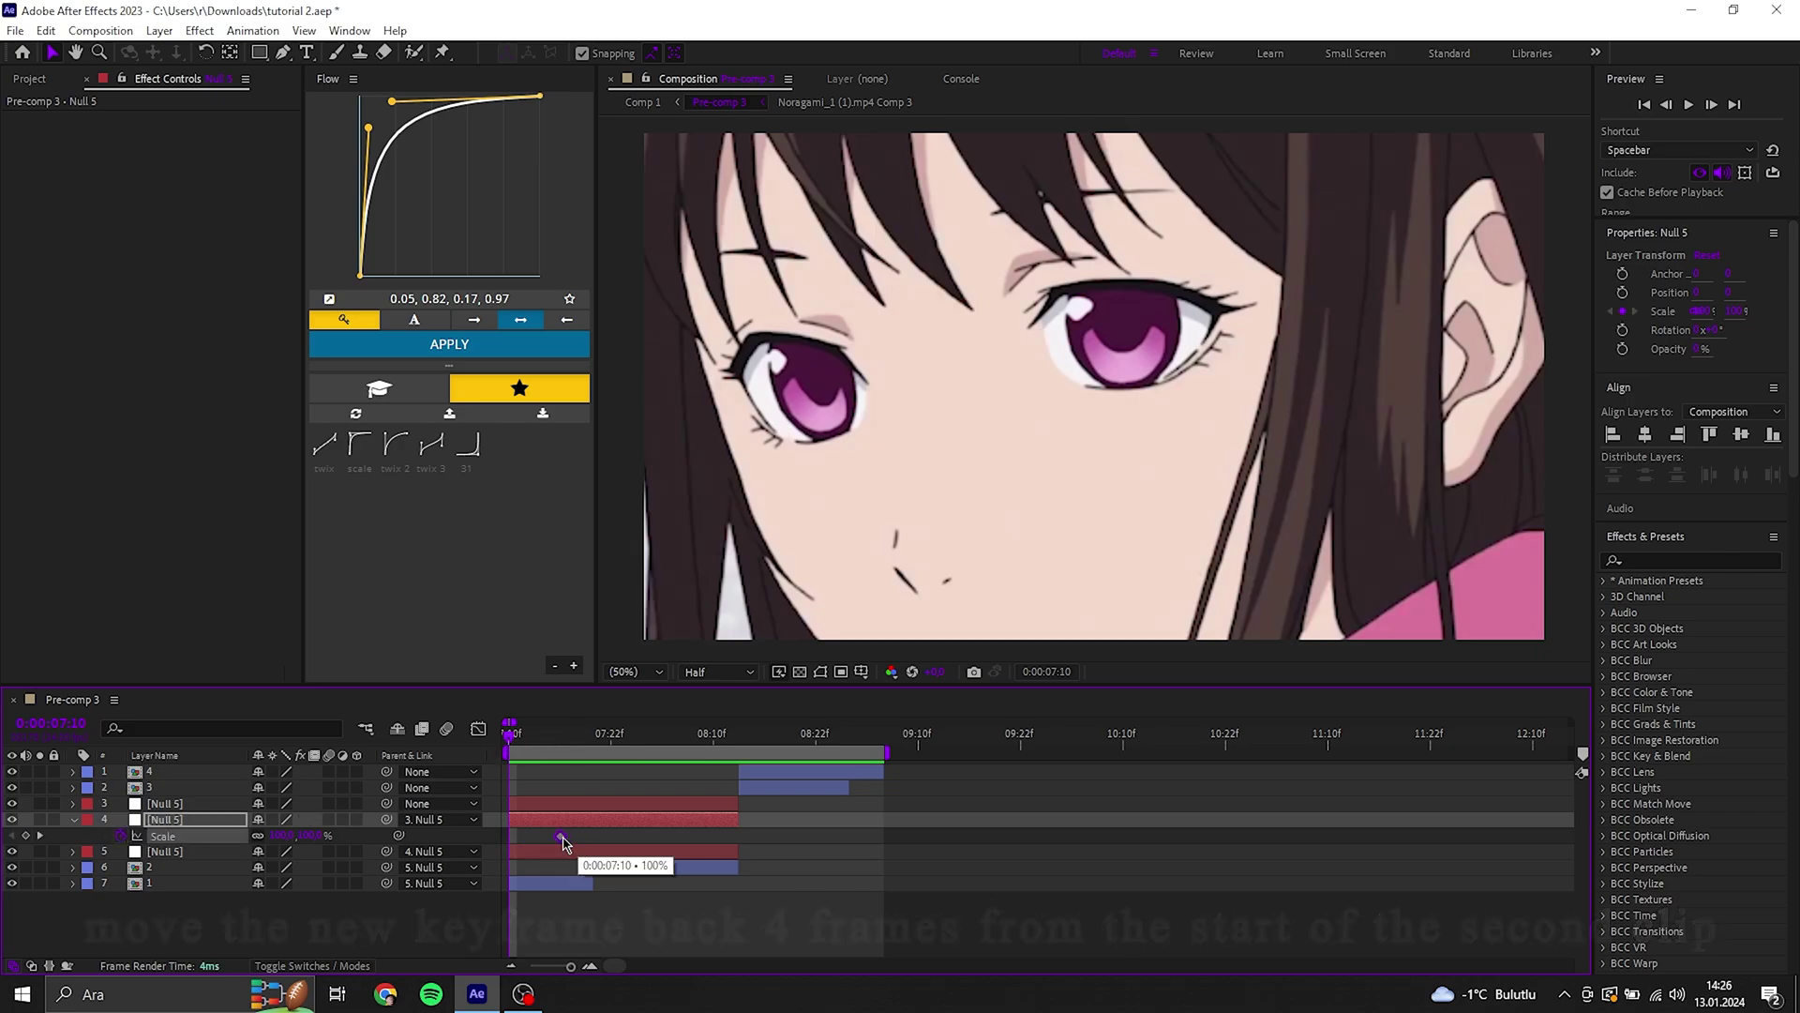
# Add a 100% Scale keyframe on Null 5 at 08:12 and save the project.
pyautogui.click(563, 737)
pyautogui.moveTo(563, 737); pyautogui.dragTo(594, 737)
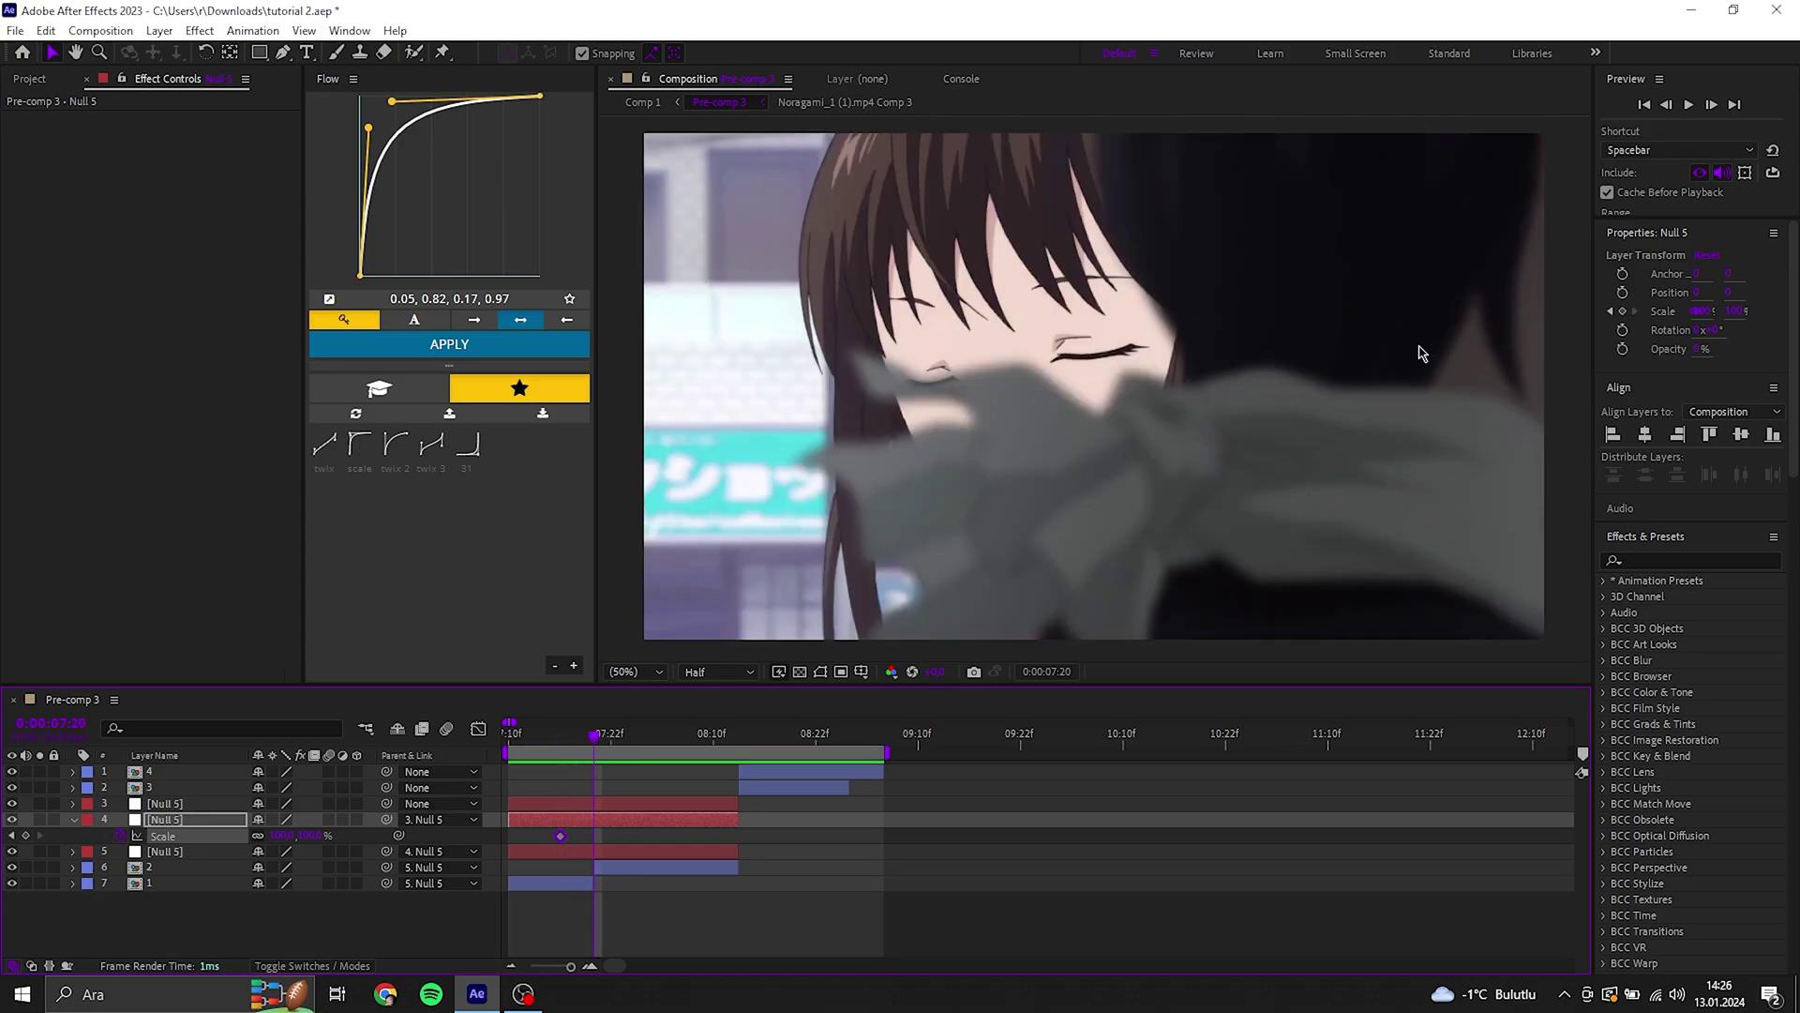
pyautogui.click(1667, 105)
pyautogui.click(1666, 104)
pyautogui.click(1667, 104)
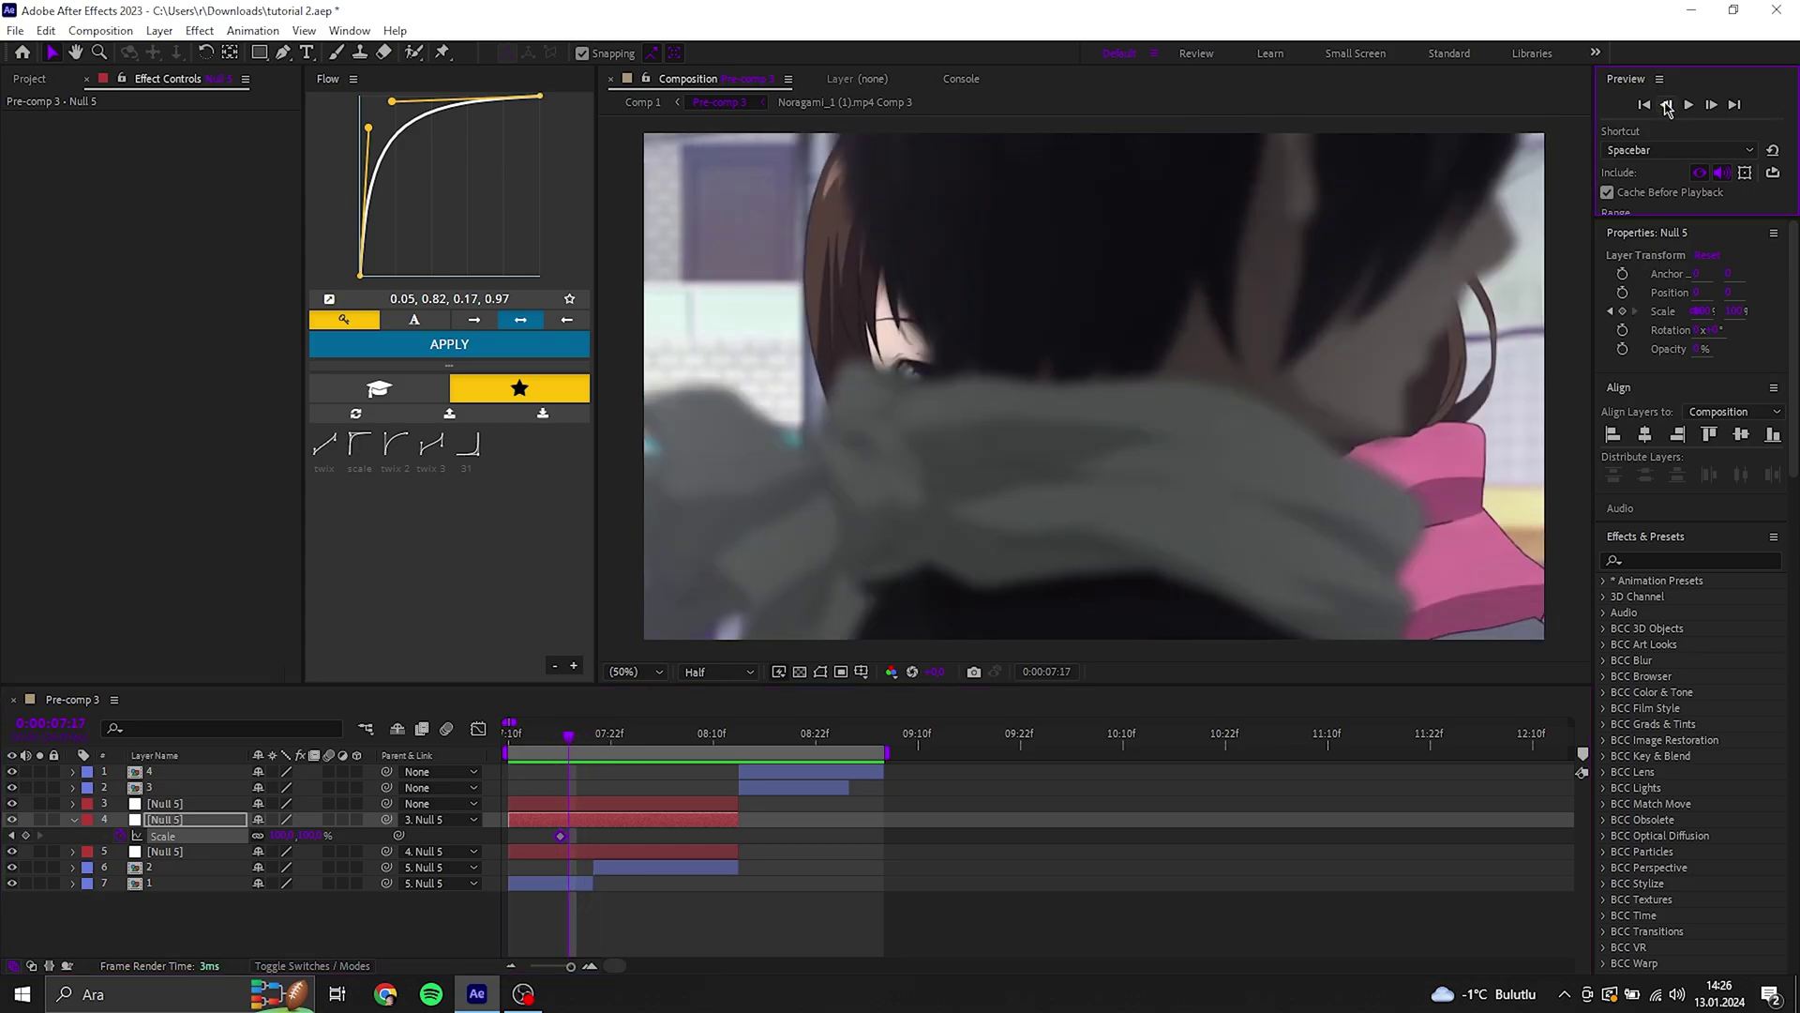
pyautogui.click(1666, 104)
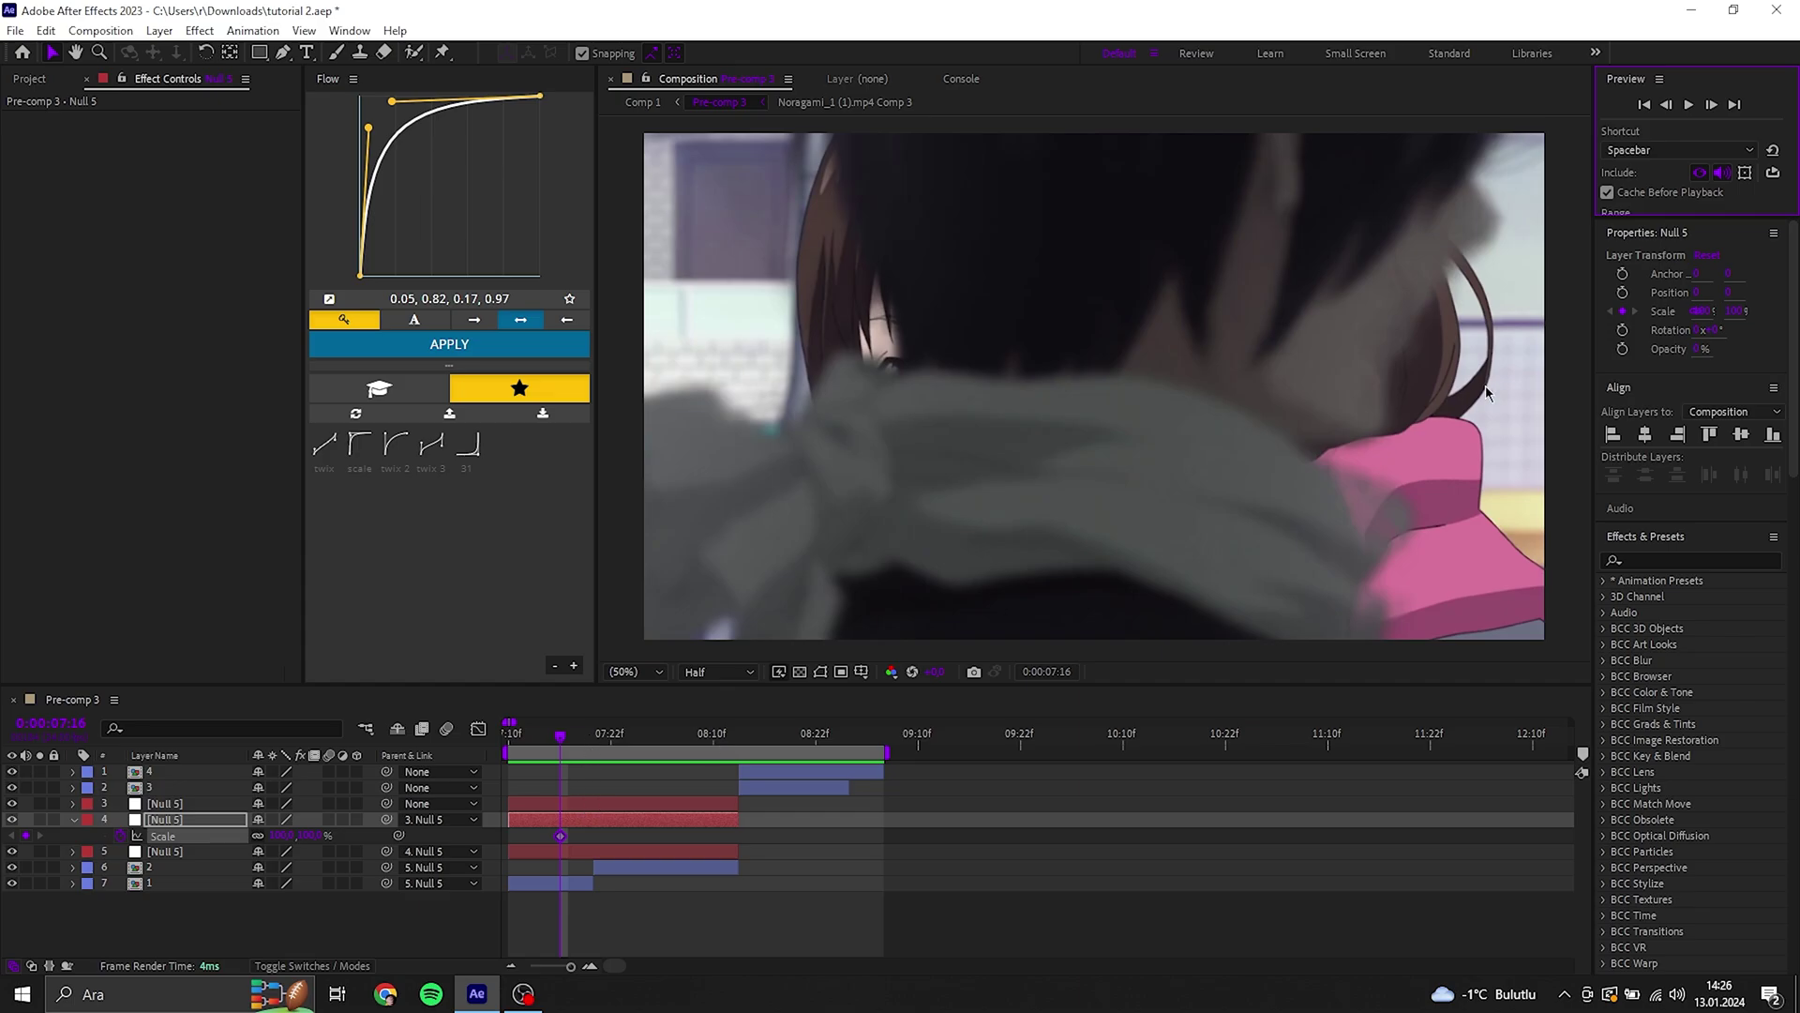
pyautogui.moveTo(601, 748); pyautogui.dragTo(731, 737)
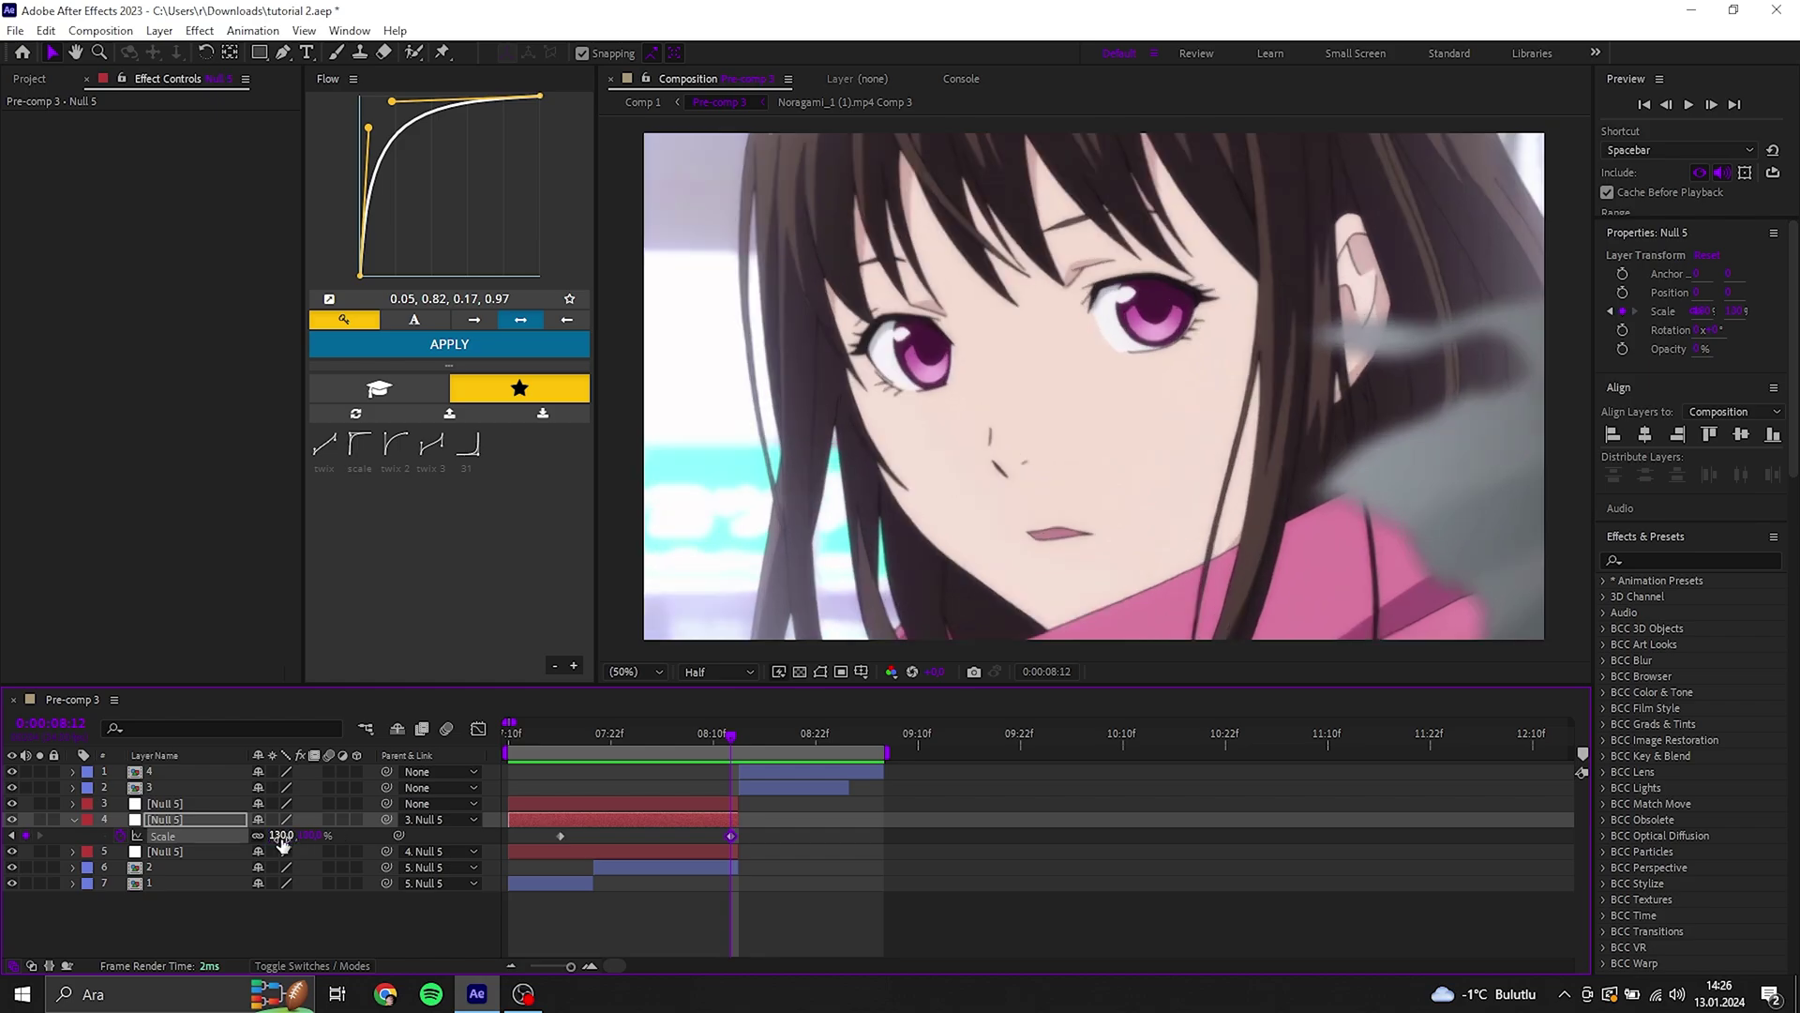
pyautogui.write('100')
pyautogui.click(737, 837)
pyautogui.hotkey('ctrl', 's')
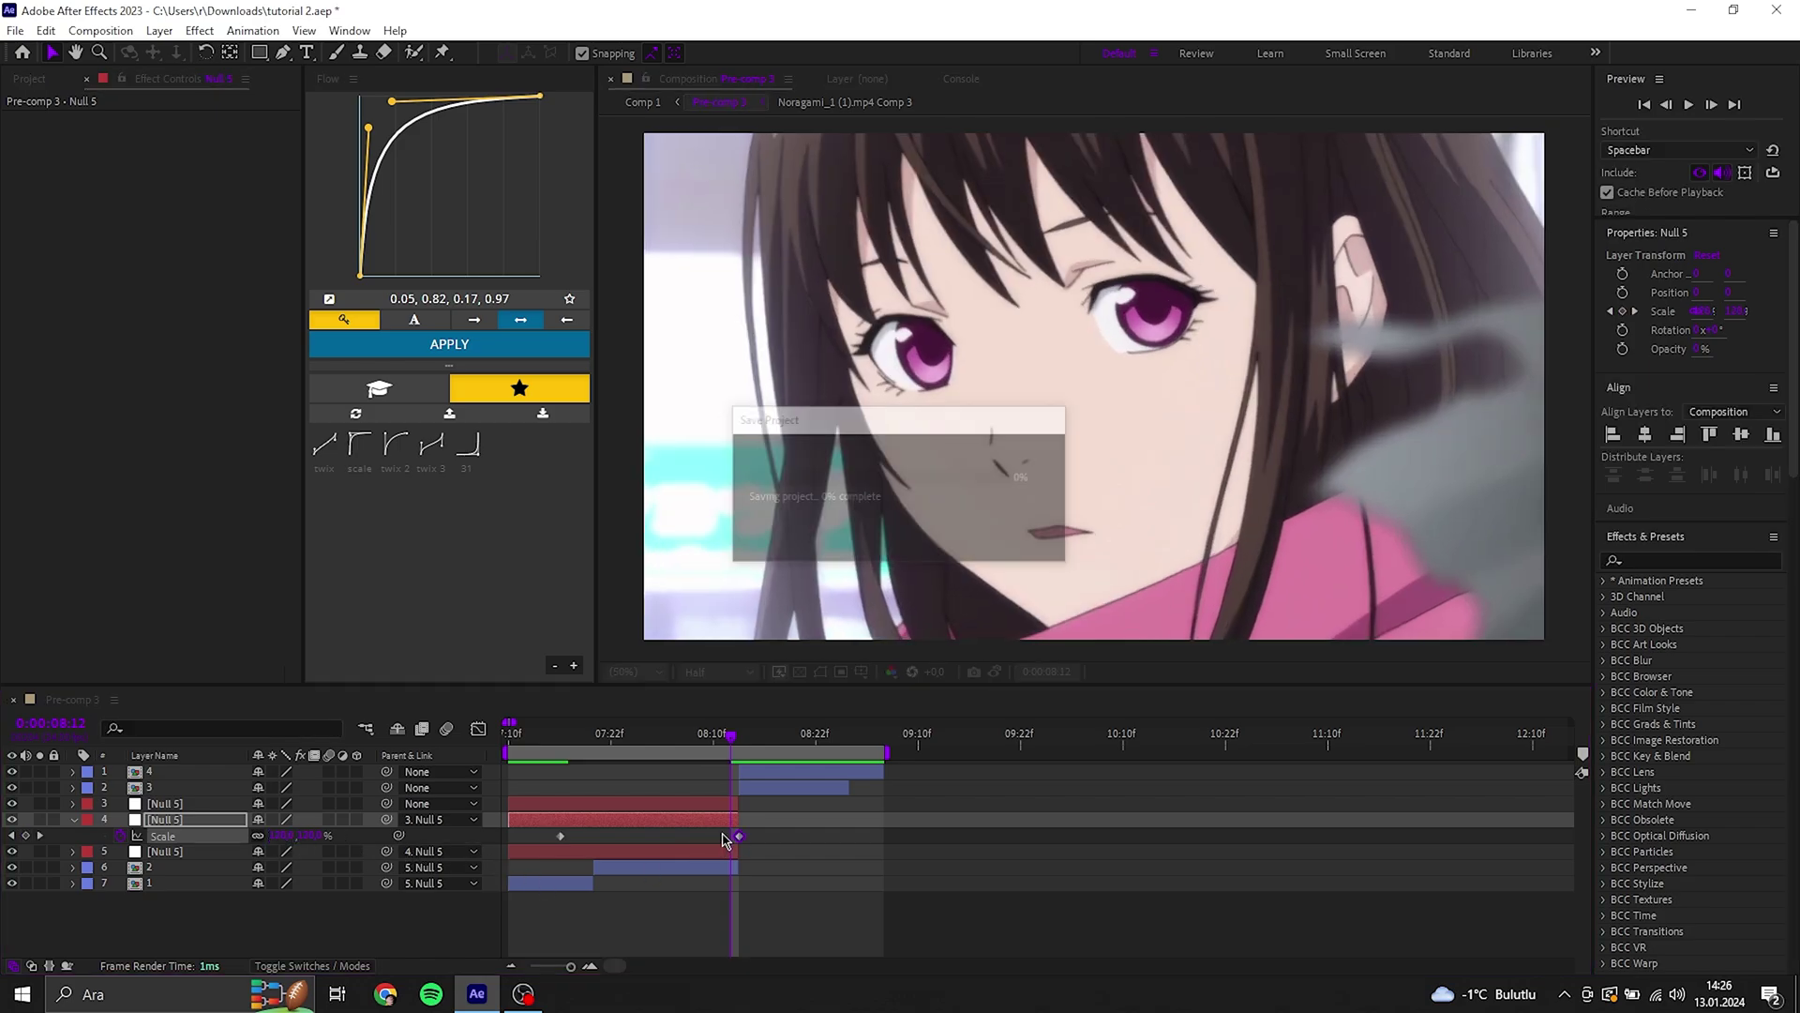
# Steepen the Scale curve's ease and lengthen the 130% keyframe's influence, previewing the zoom.
pyautogui.click(554, 747)
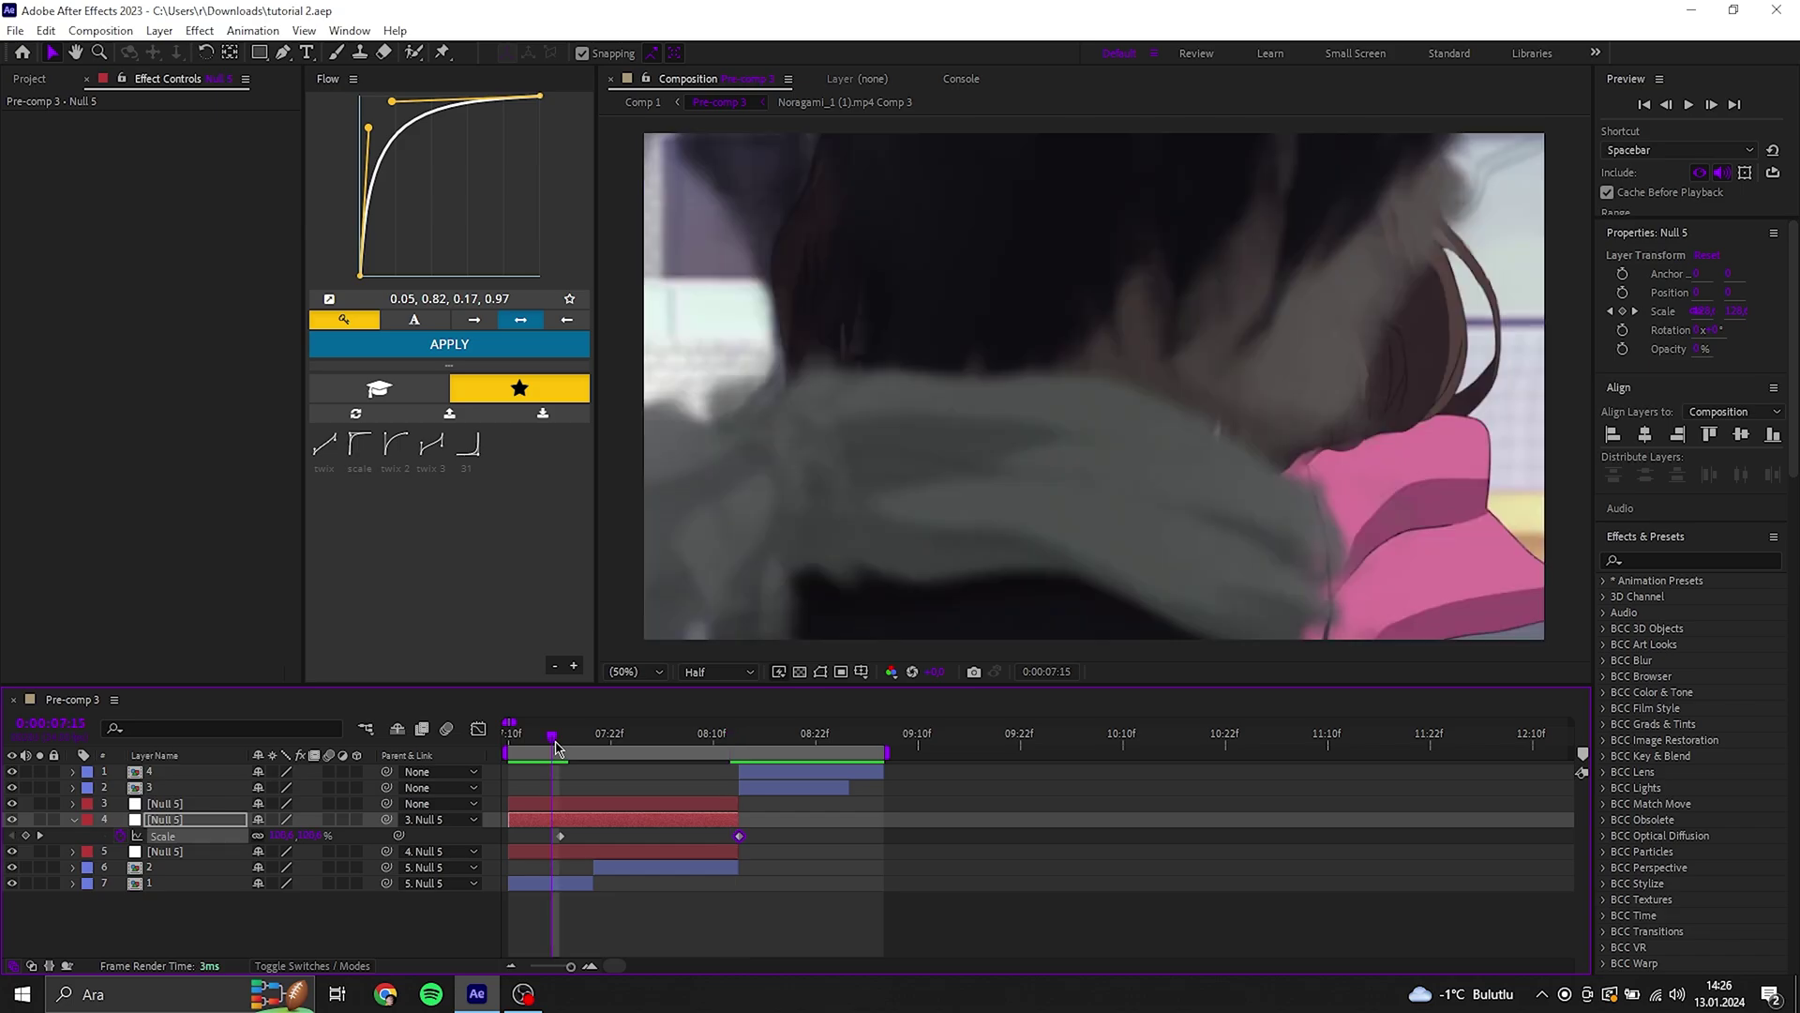
pyautogui.click(601, 737)
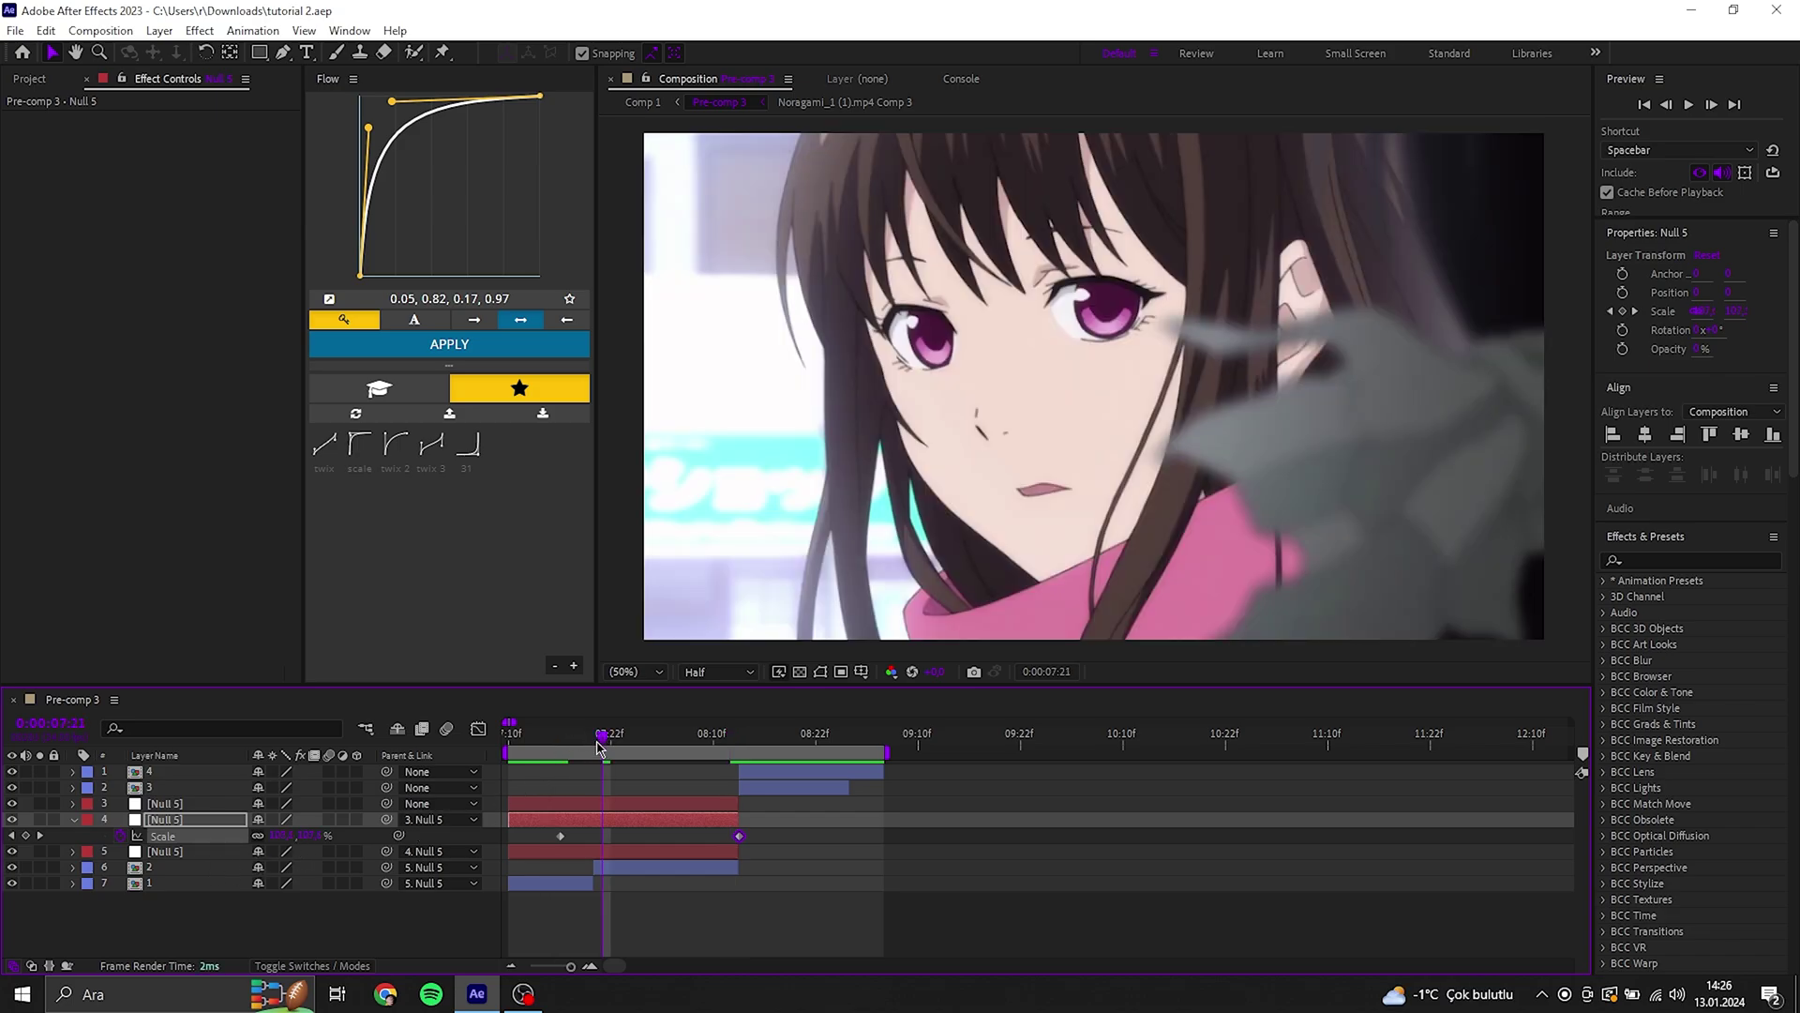
pyautogui.moveTo(600, 747); pyautogui.dragTo(593, 744)
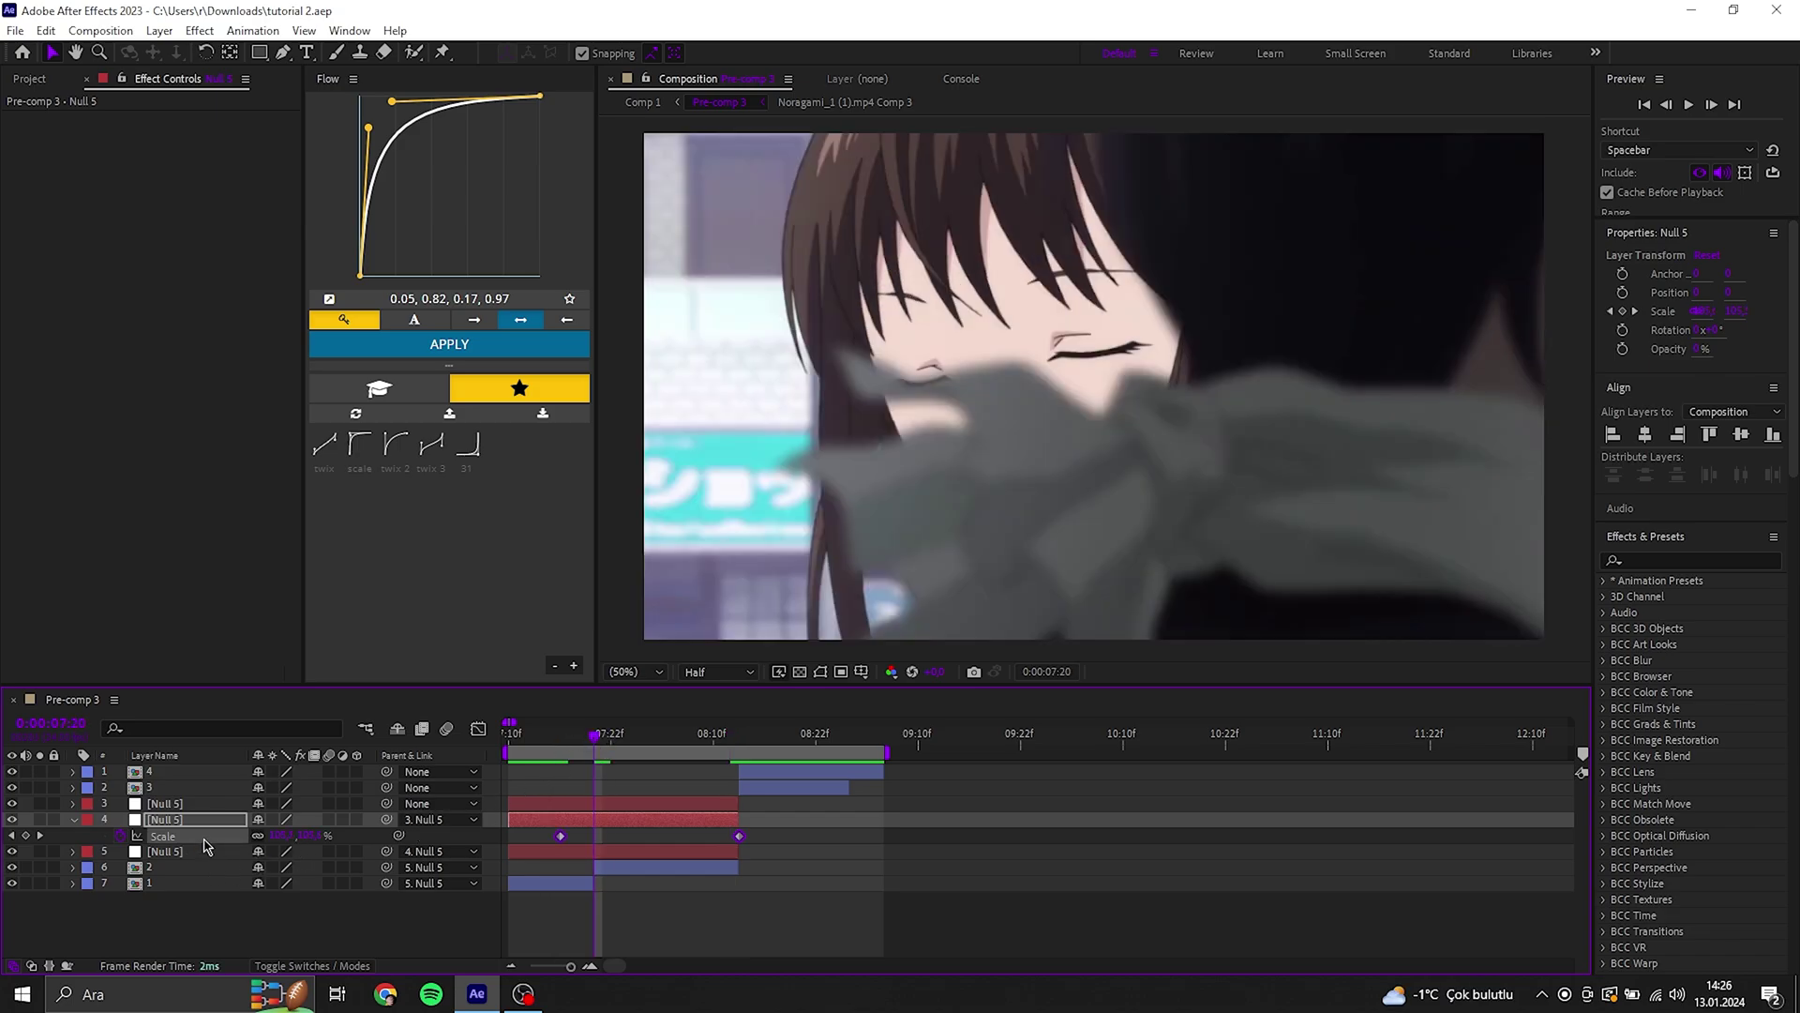
pyautogui.hotkey('shift', 'F3')
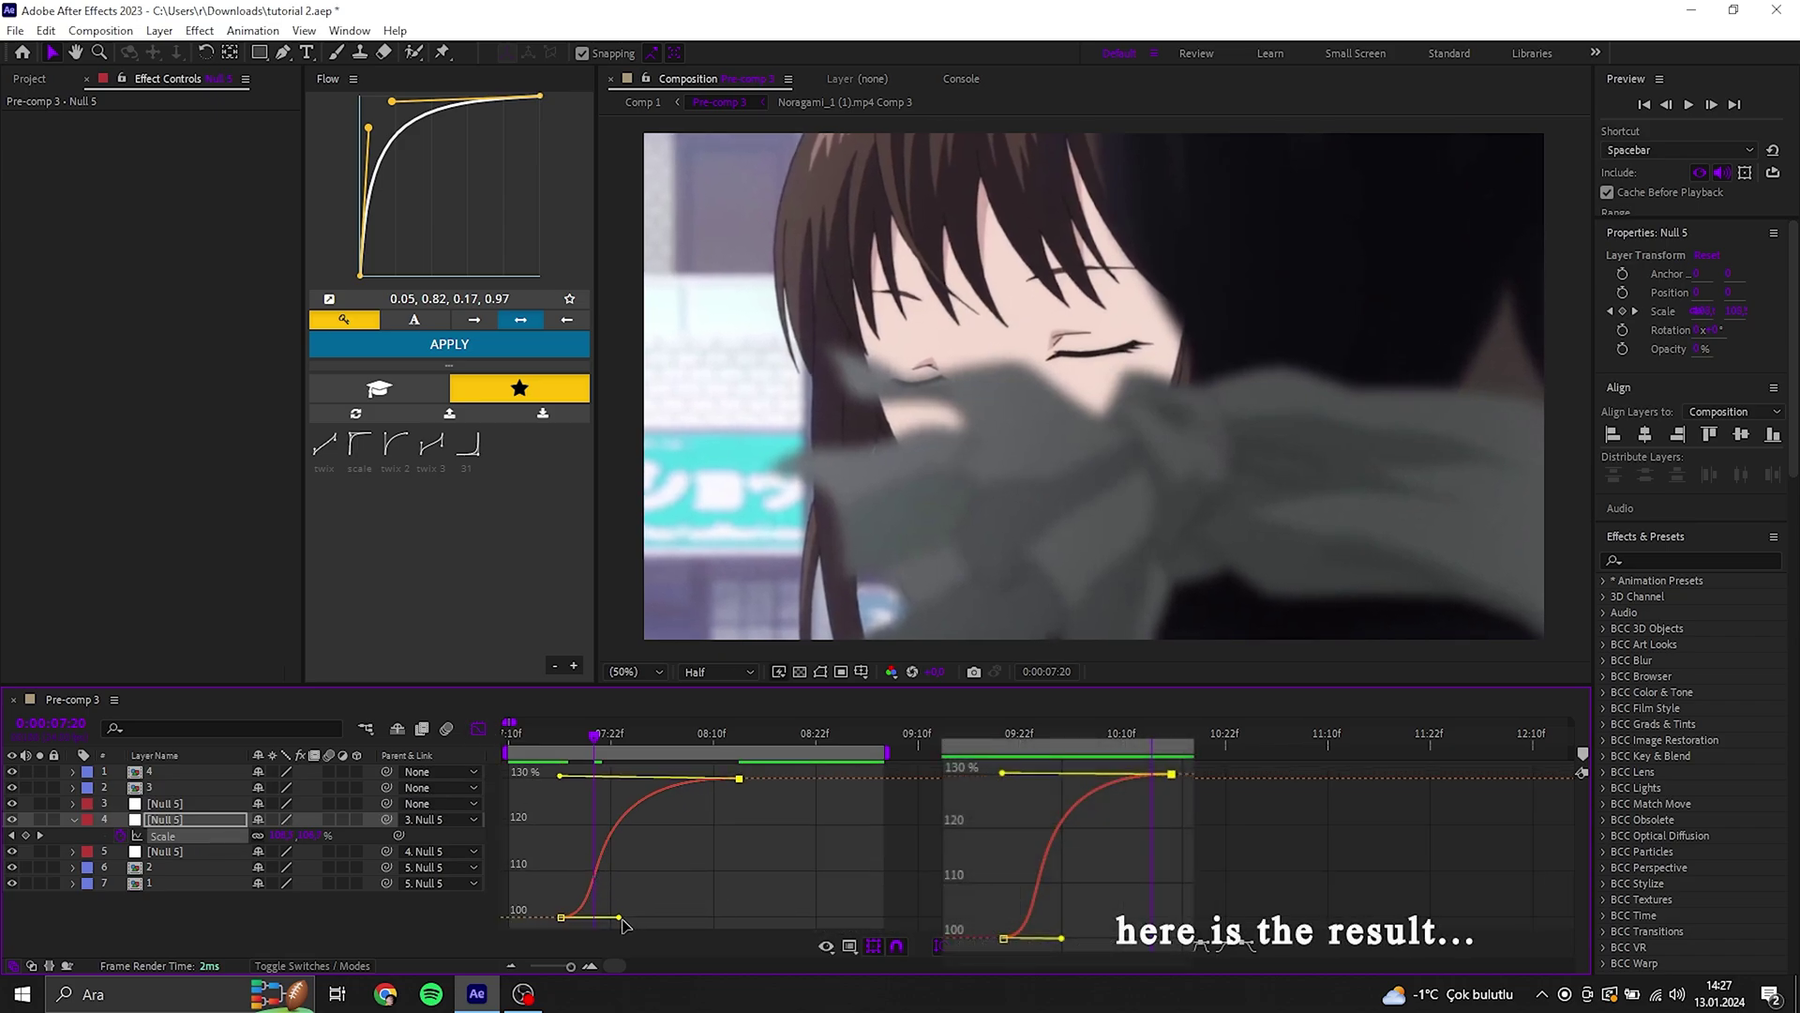
pyautogui.moveTo(623, 924); pyautogui.dragTo(623, 919)
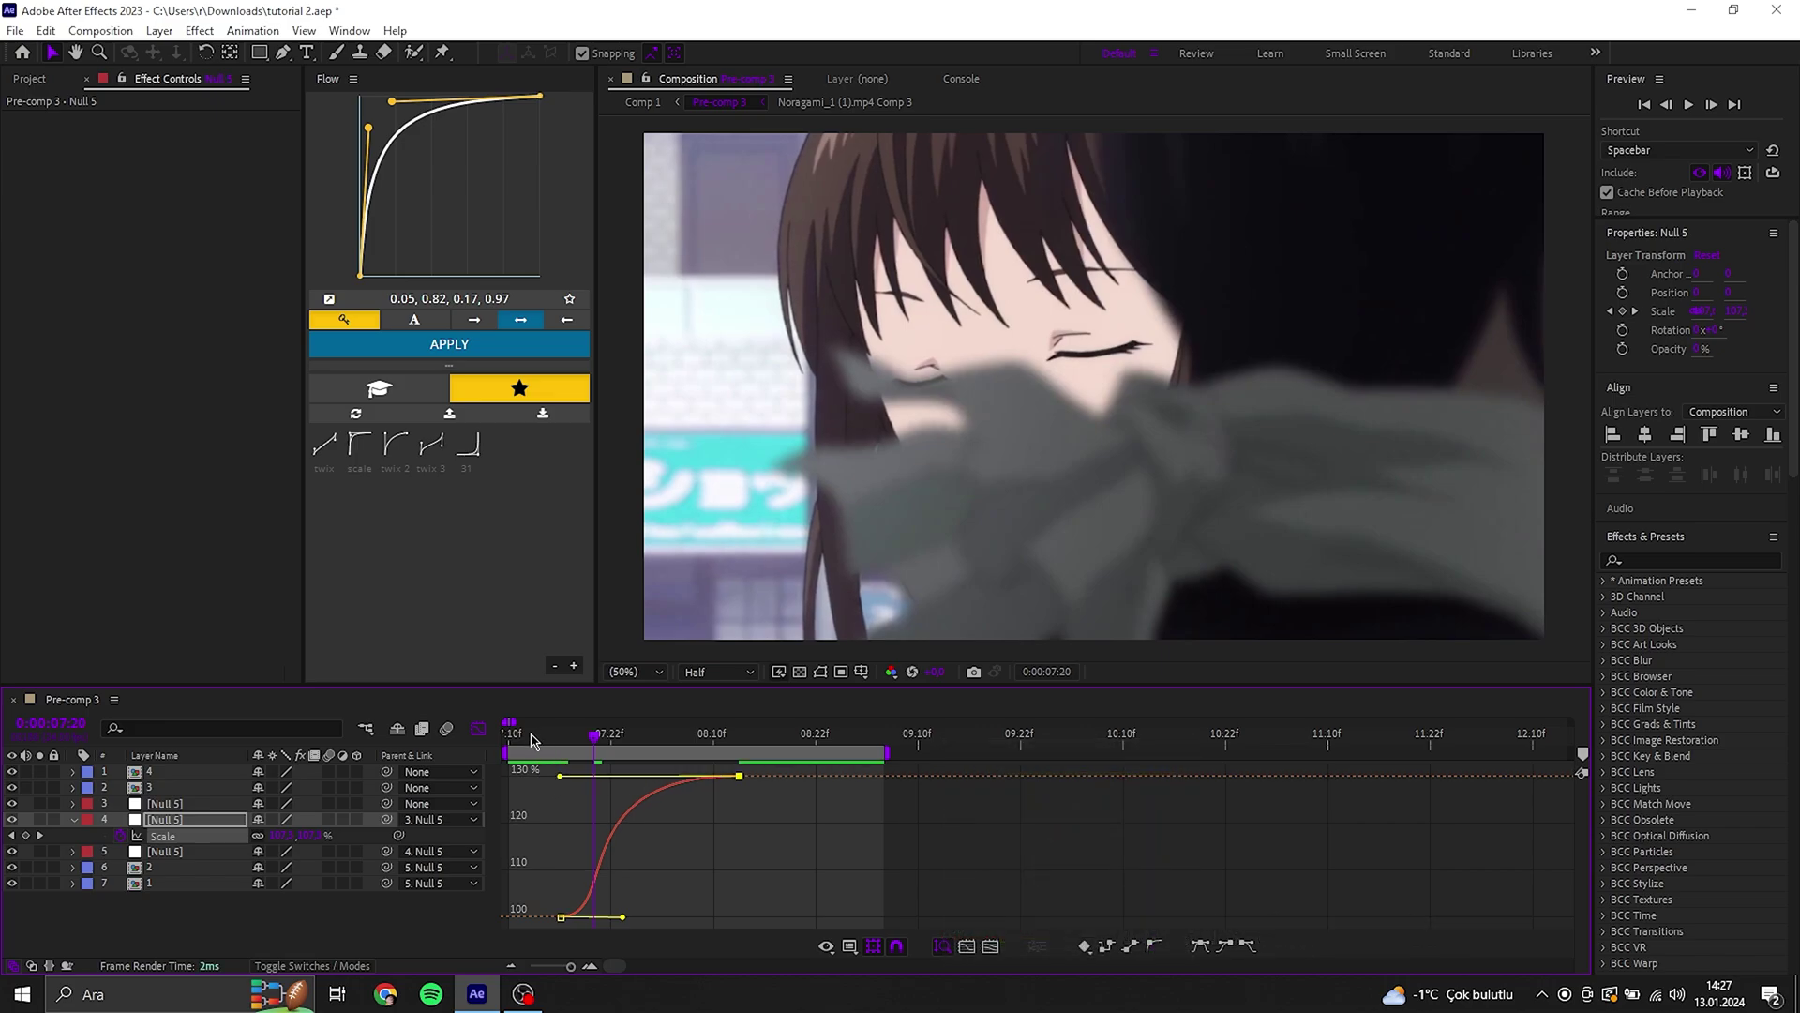
pyautogui.press('space')
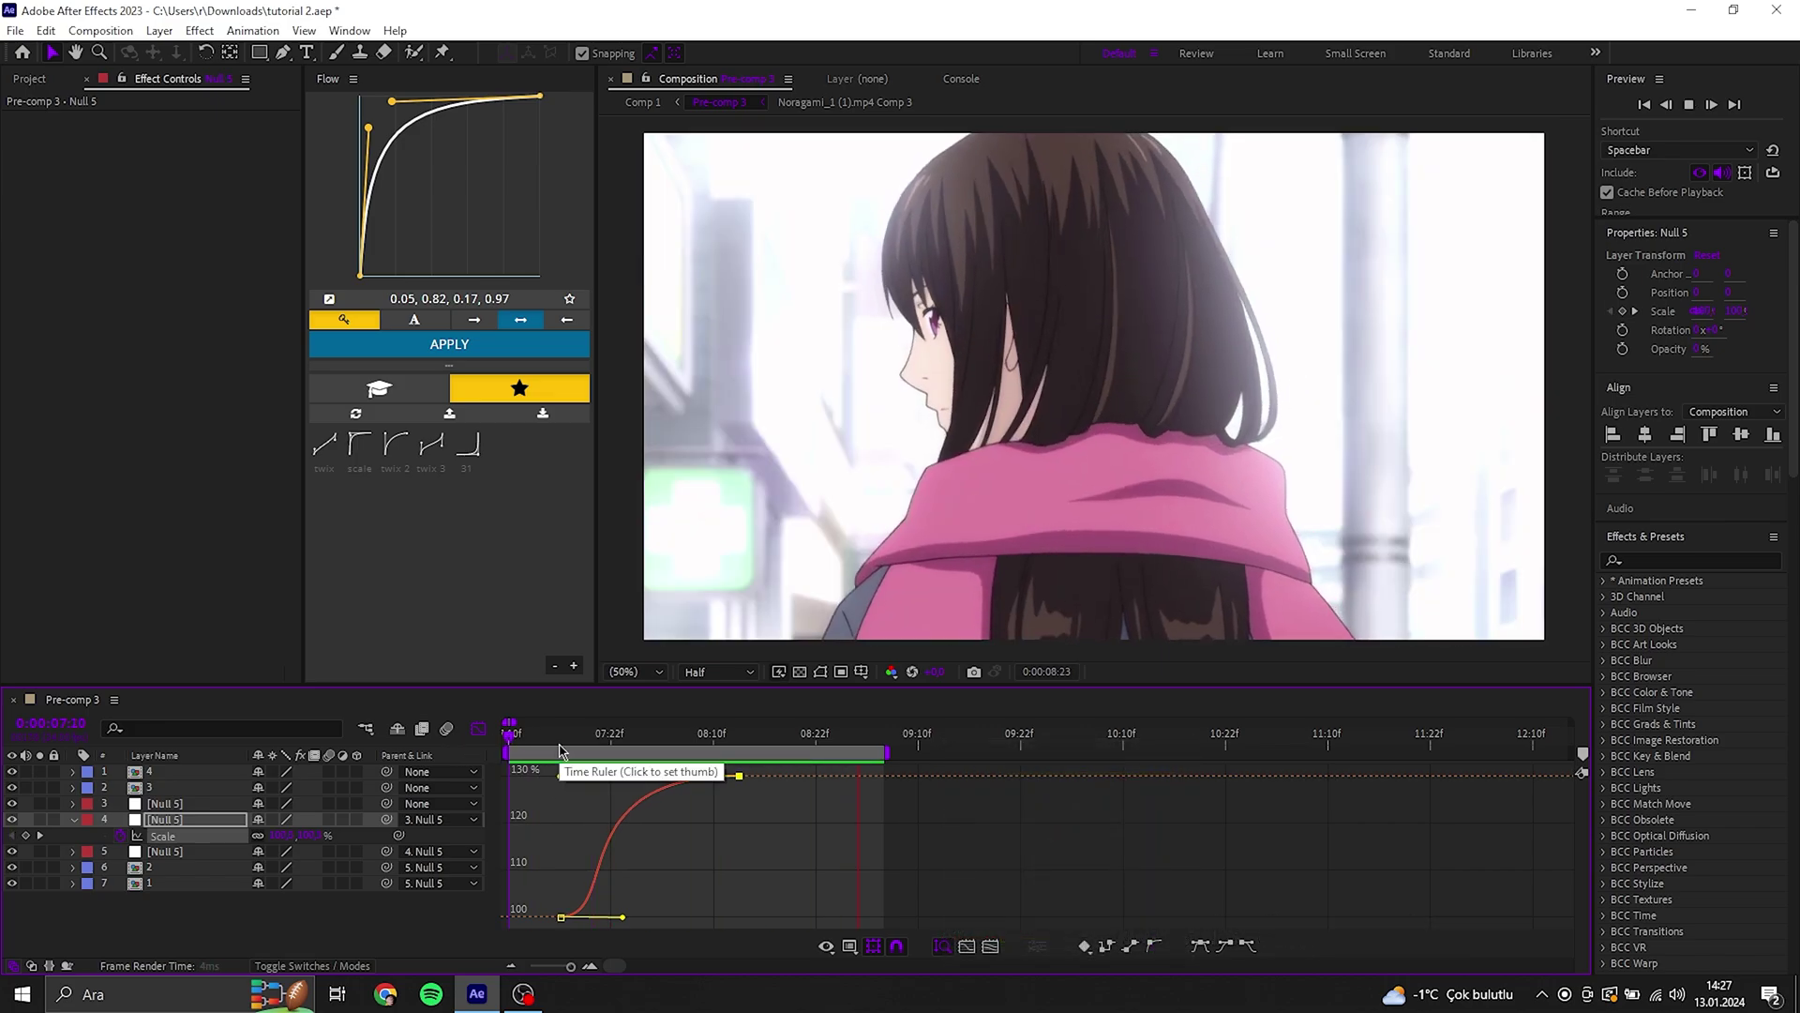
pyautogui.moveTo(561, 776); pyautogui.dragTo(560, 762)
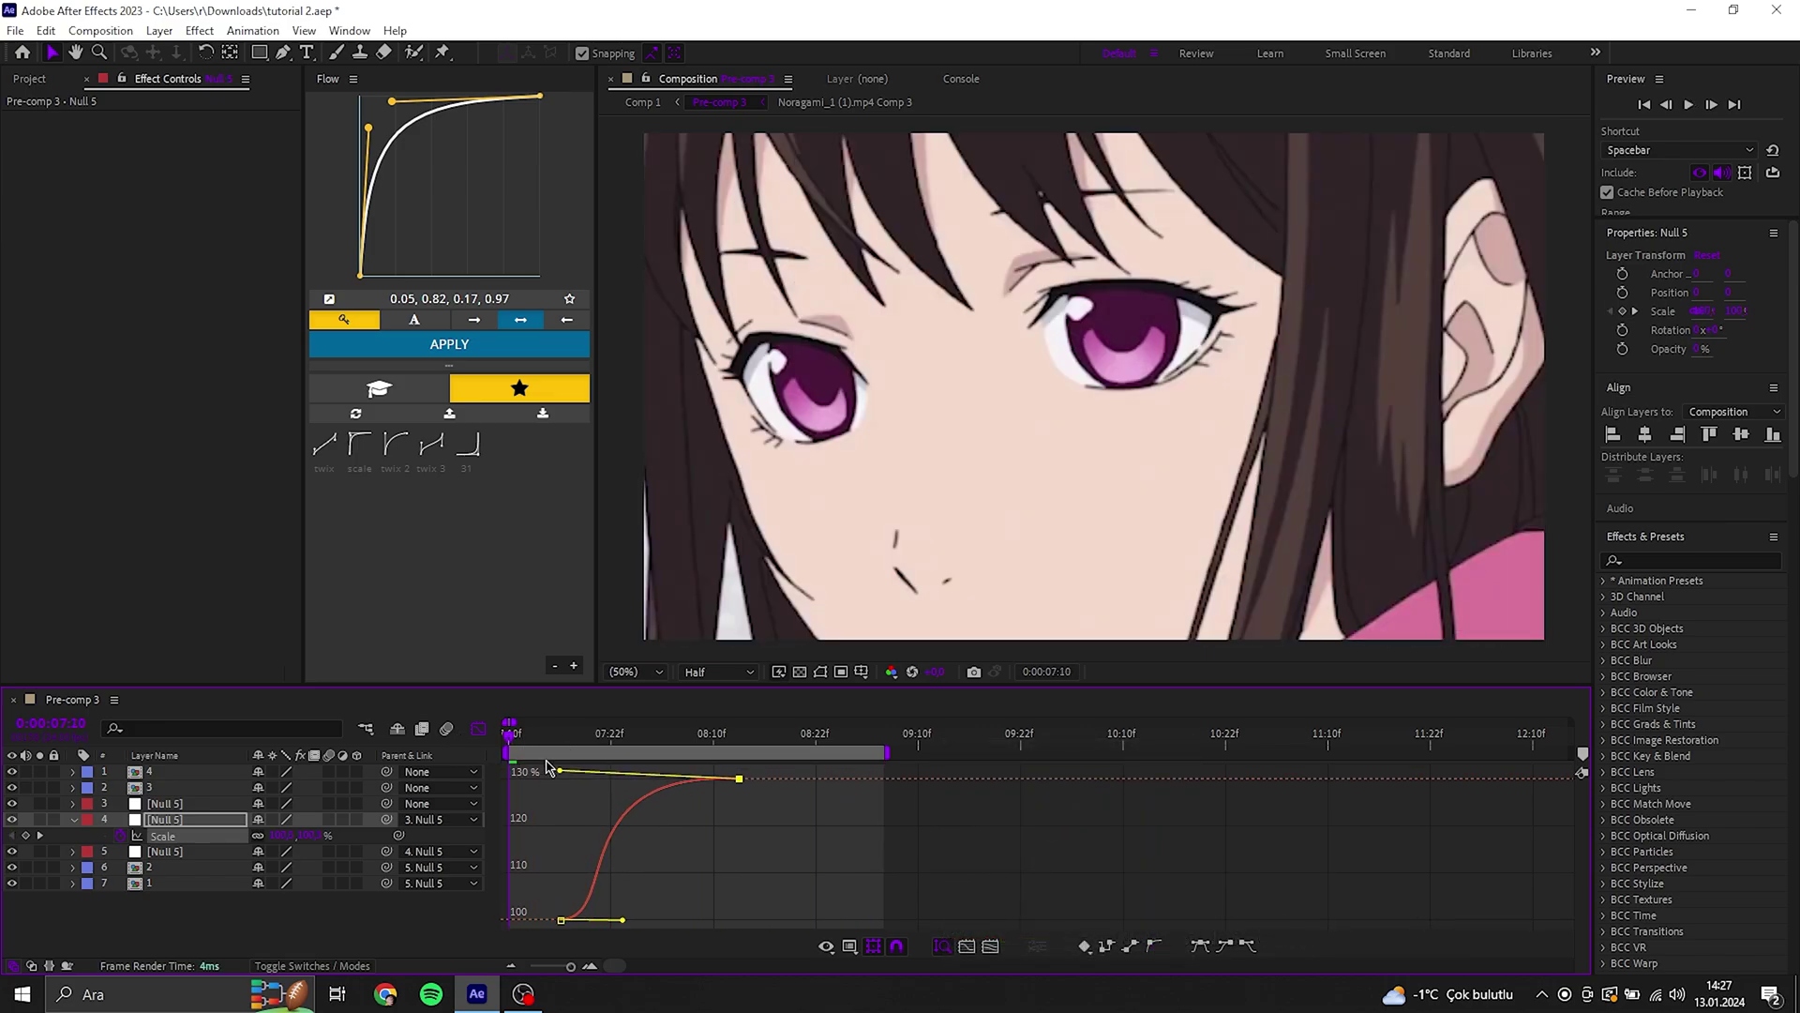
pyautogui.press('space')
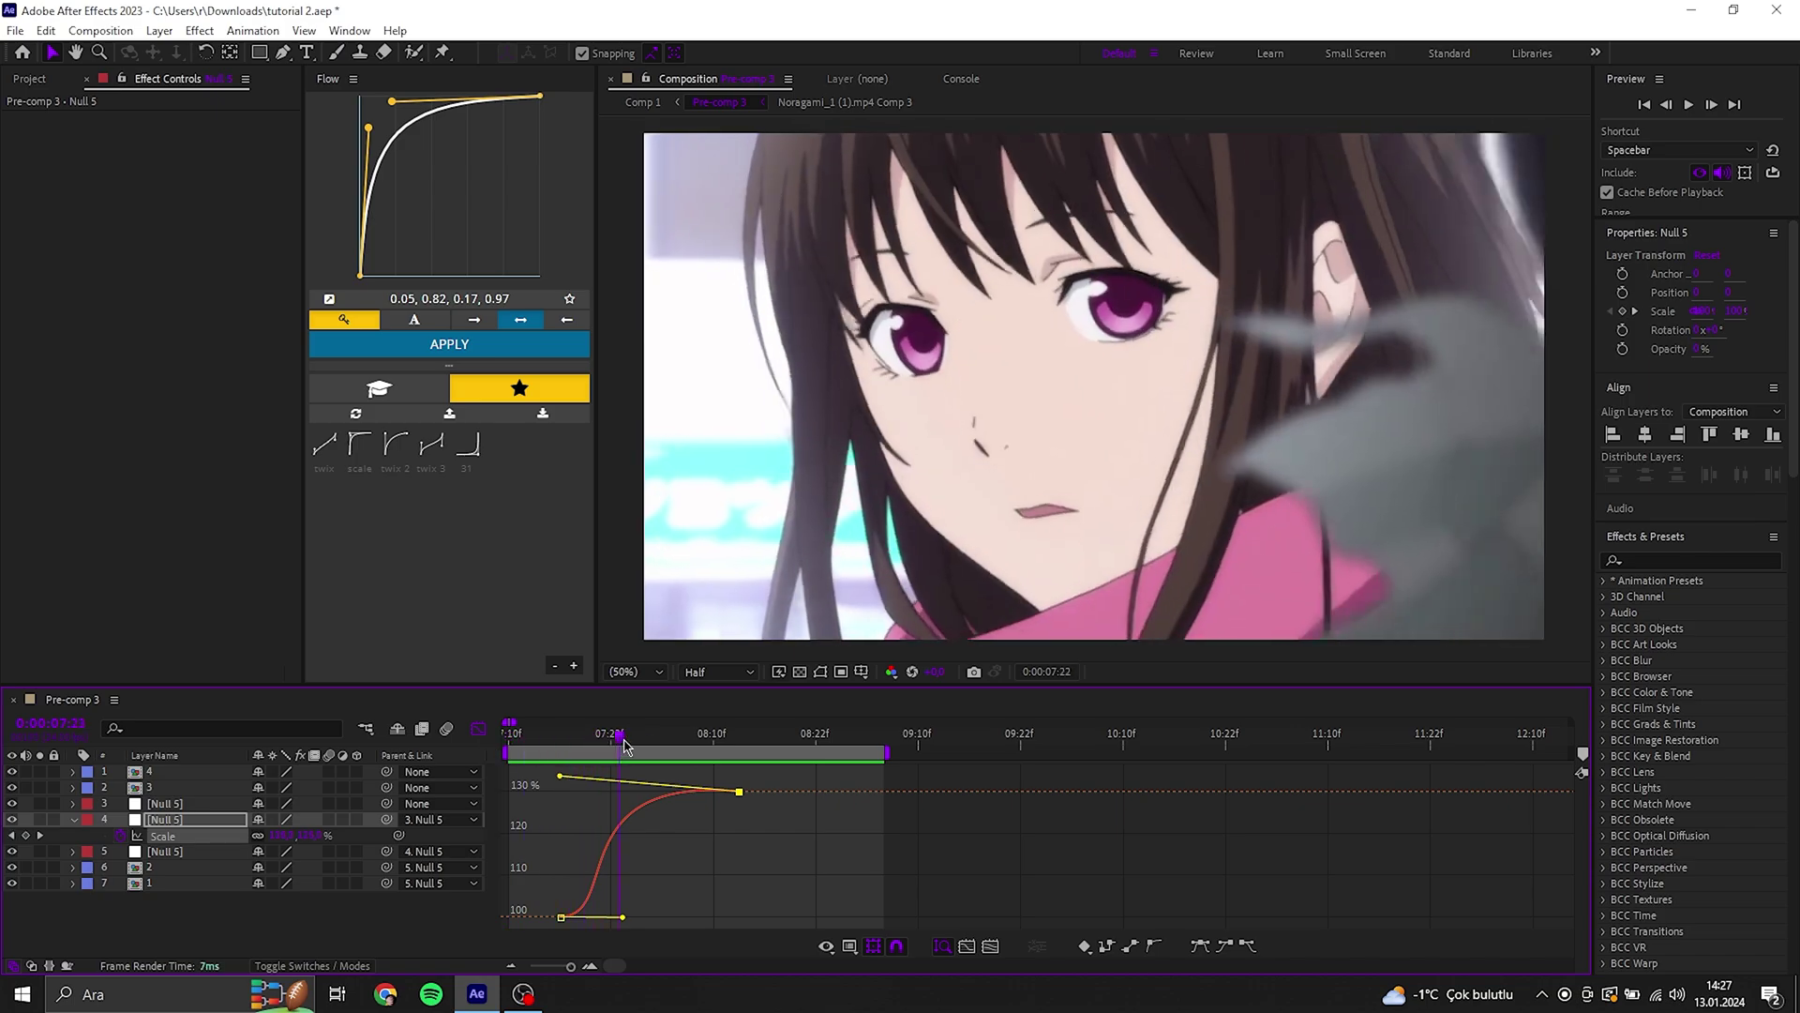
pyautogui.press('space')
# Reshape the incoming ease and move the second Scale keyframe earlier, then preview the zoom.
pyautogui.click(585, 781)
pyautogui.hotkey('ctrl', 'a')
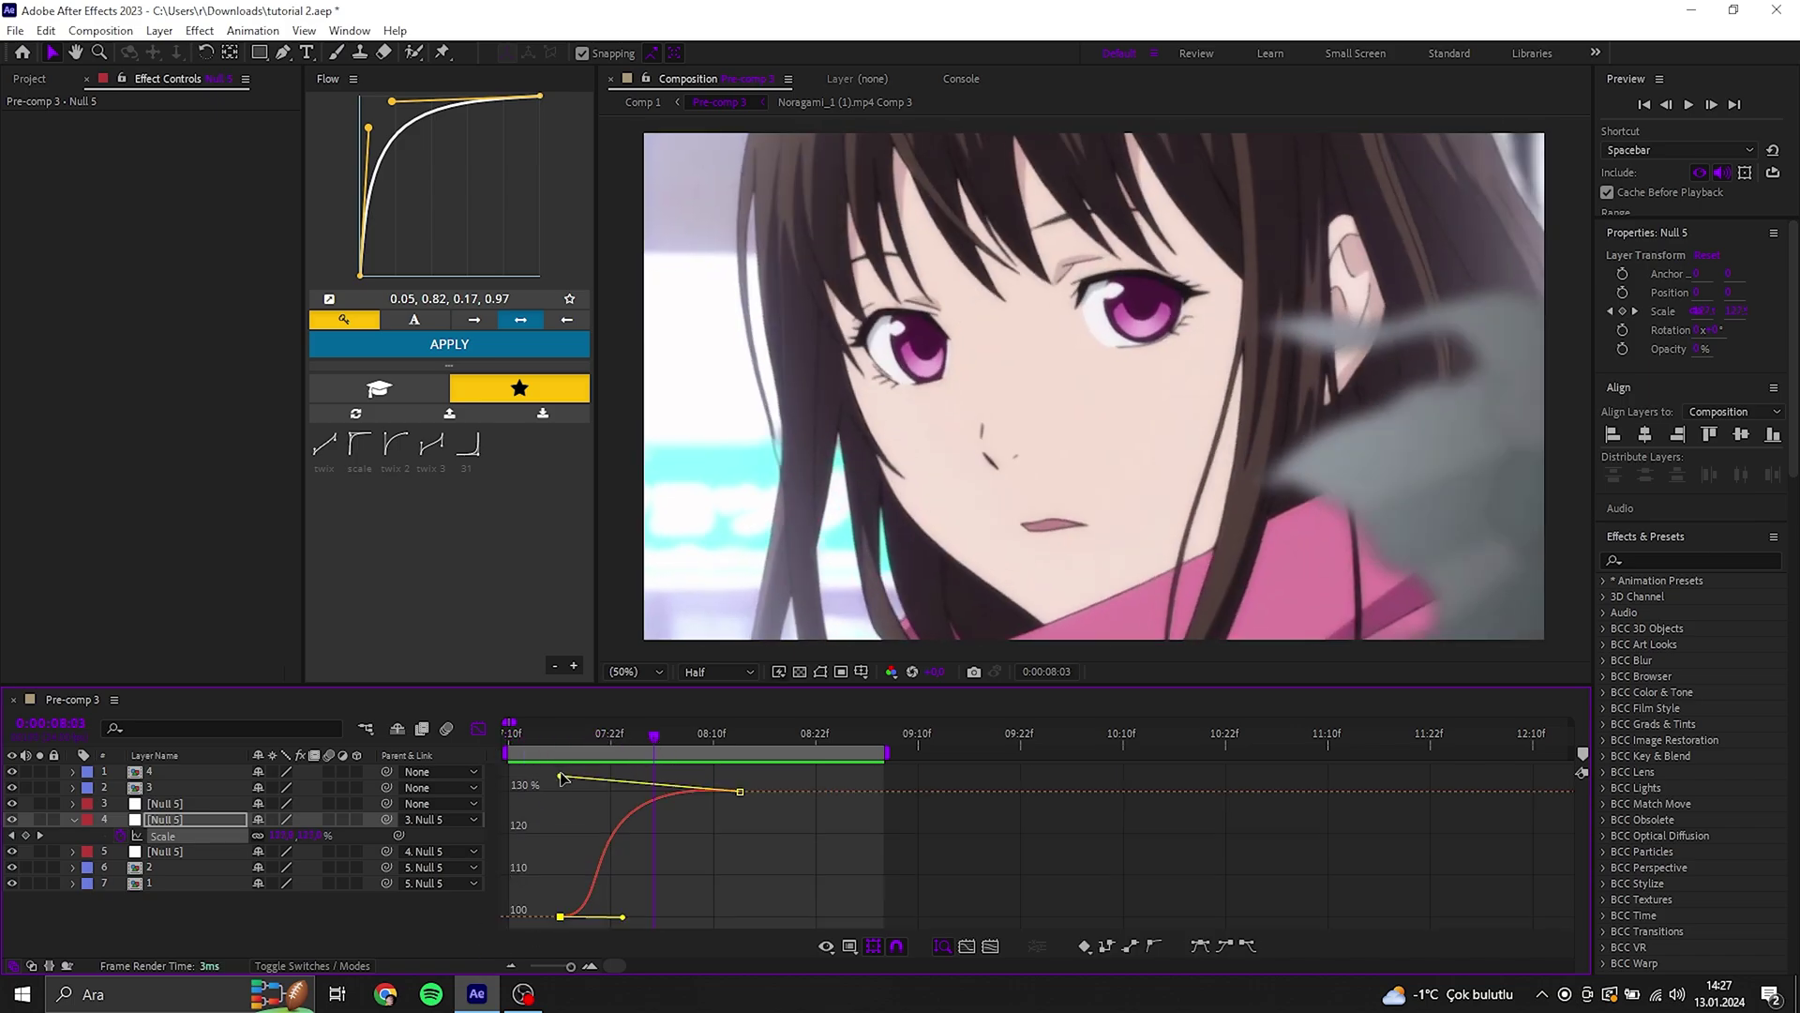
pyautogui.moveTo(561, 777); pyautogui.dragTo(532, 750)
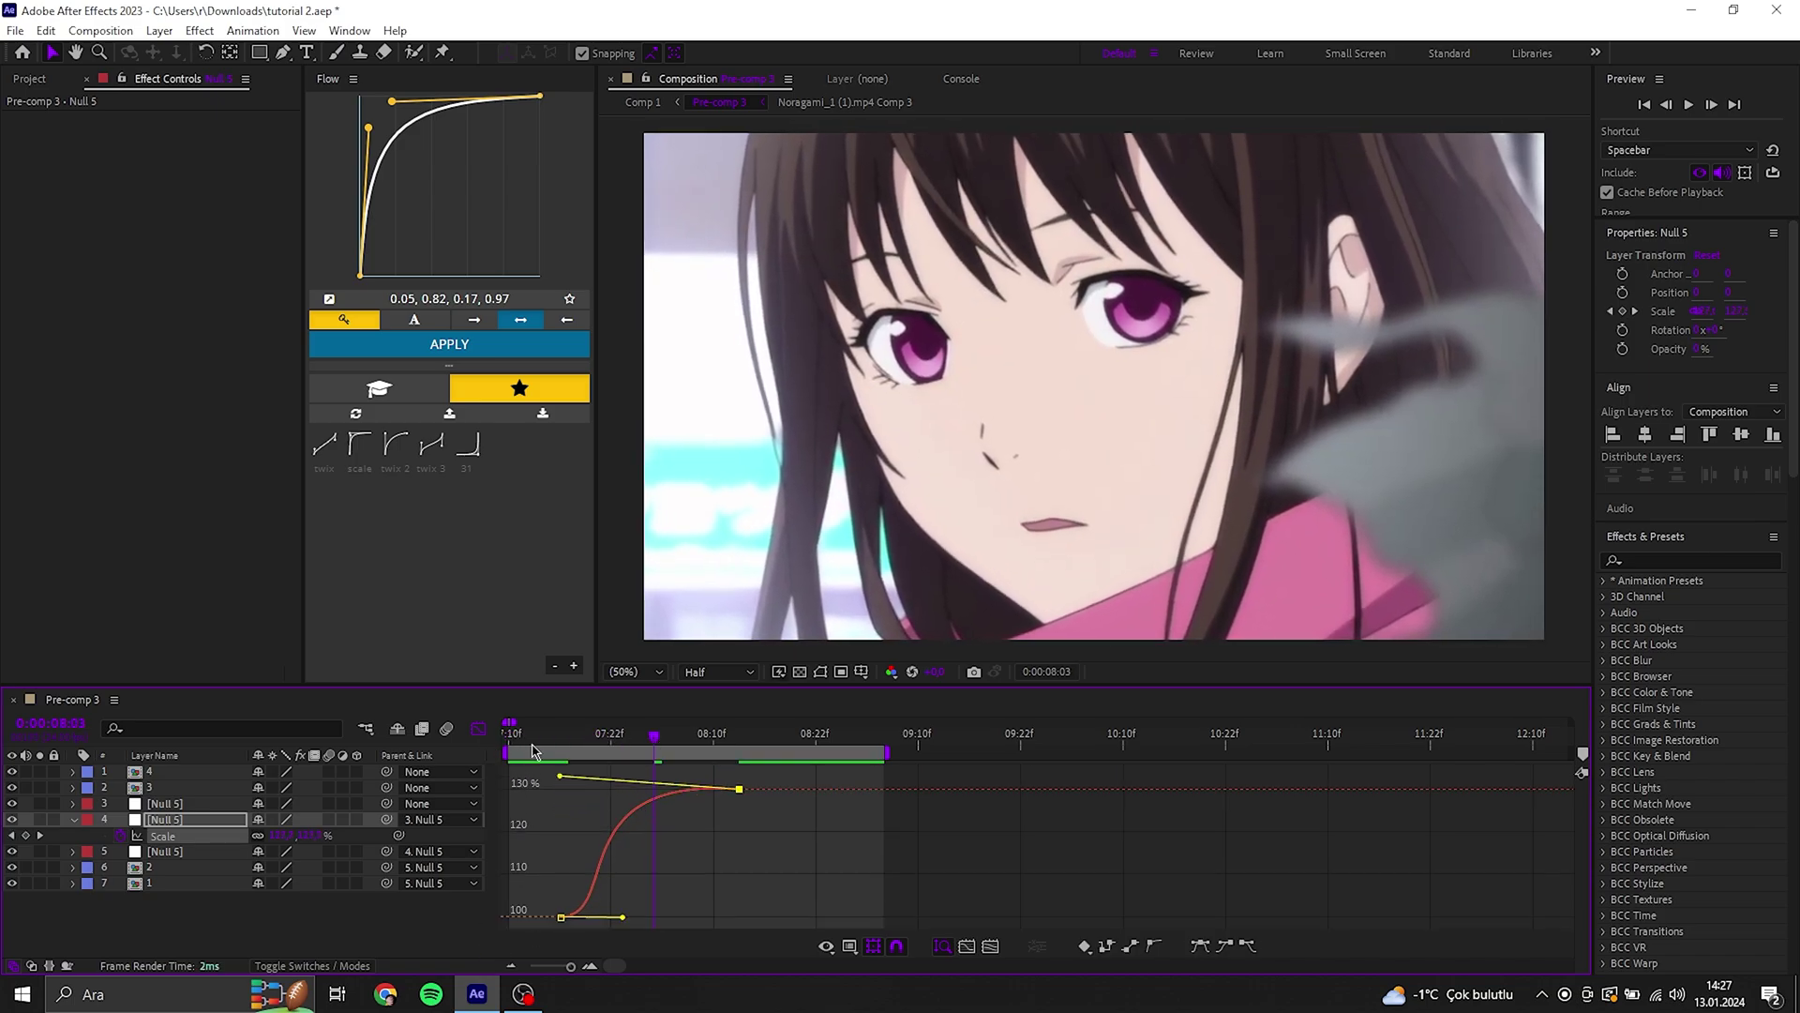
pyautogui.click(478, 728)
pyautogui.moveTo(739, 835); pyautogui.dragTo(704, 836)
pyautogui.click(478, 728)
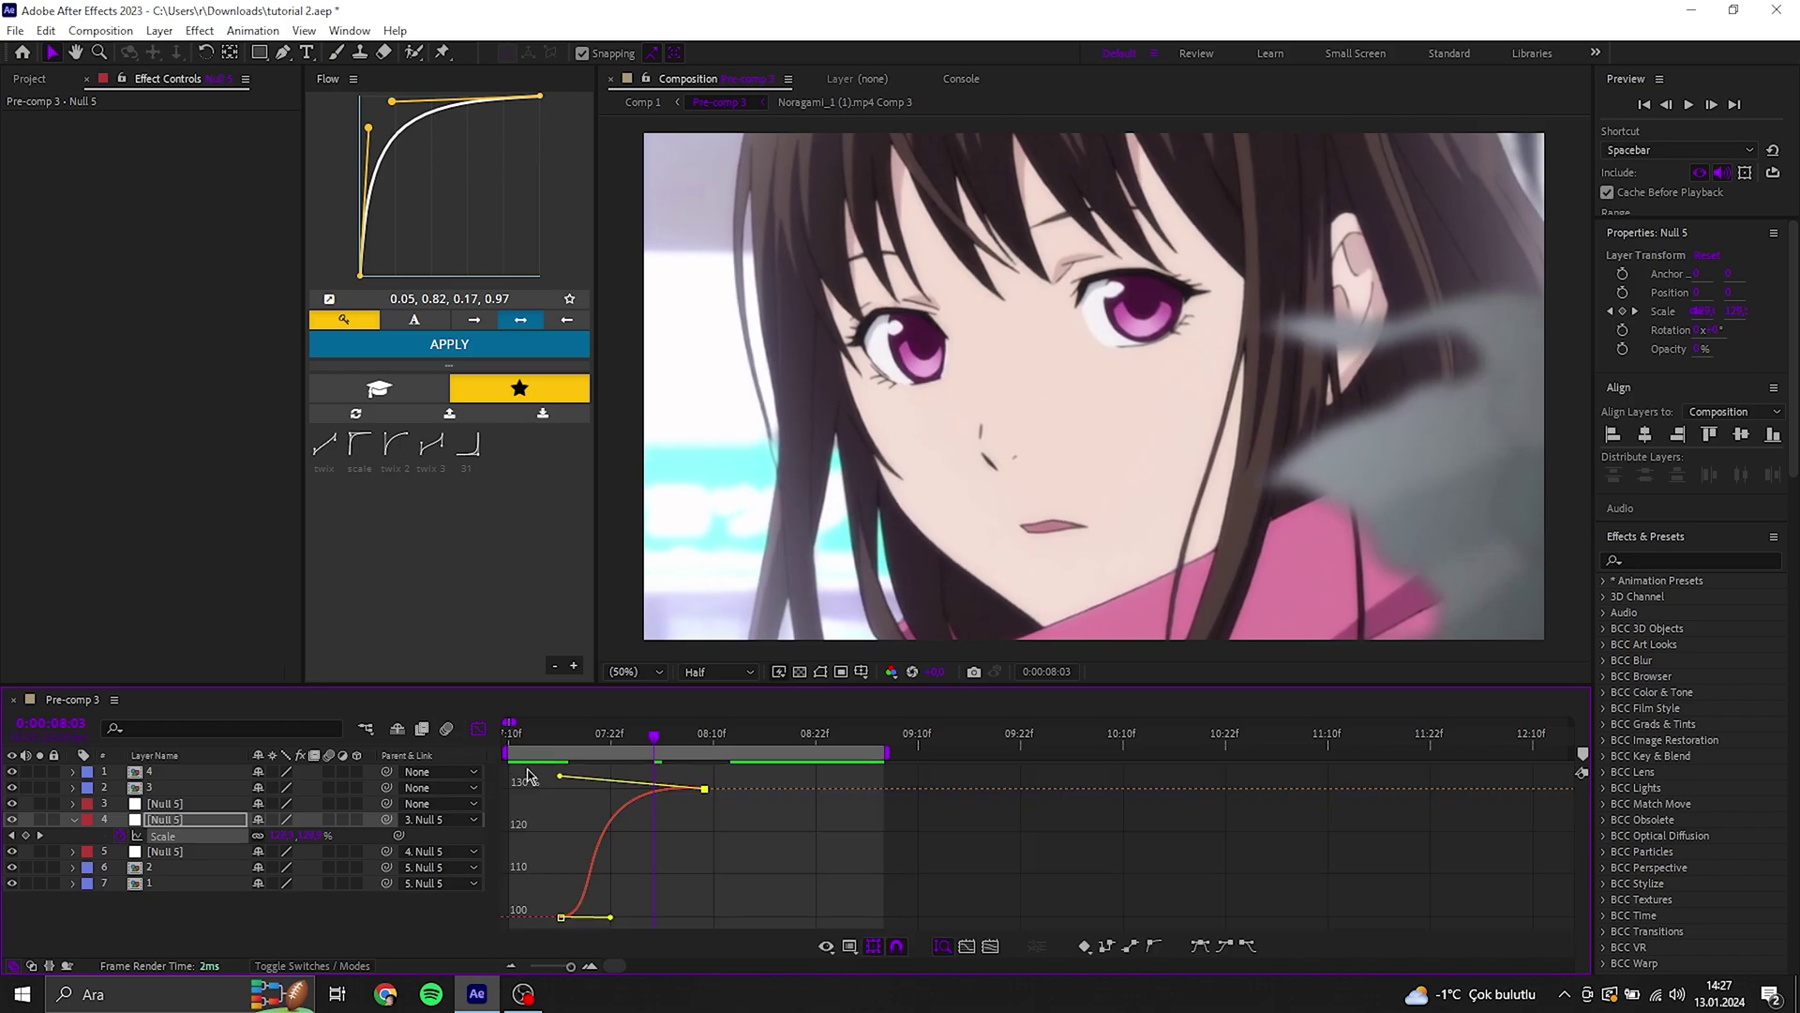
pyautogui.moveTo(551, 787); pyautogui.dragTo(546, 794)
pyautogui.press('space')
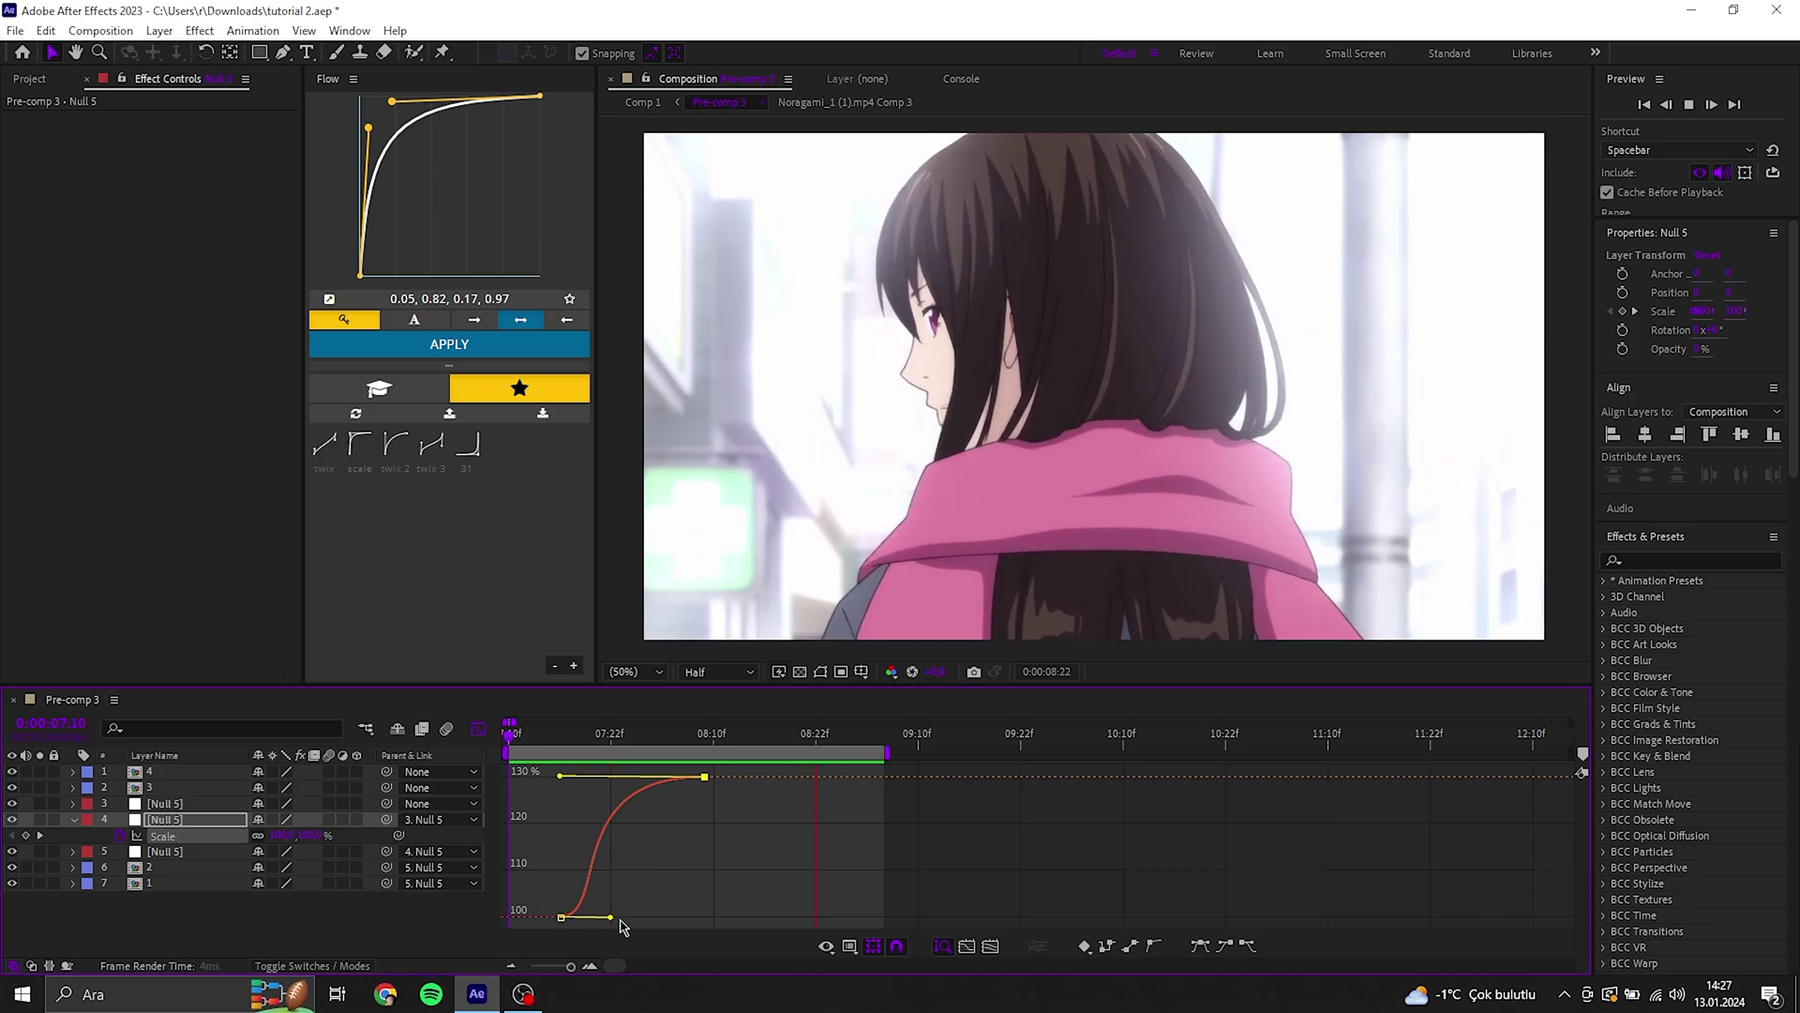
# Move to 08:05 and split Null 5's Position into separate X and Y dimensions.
pyautogui.press('space')
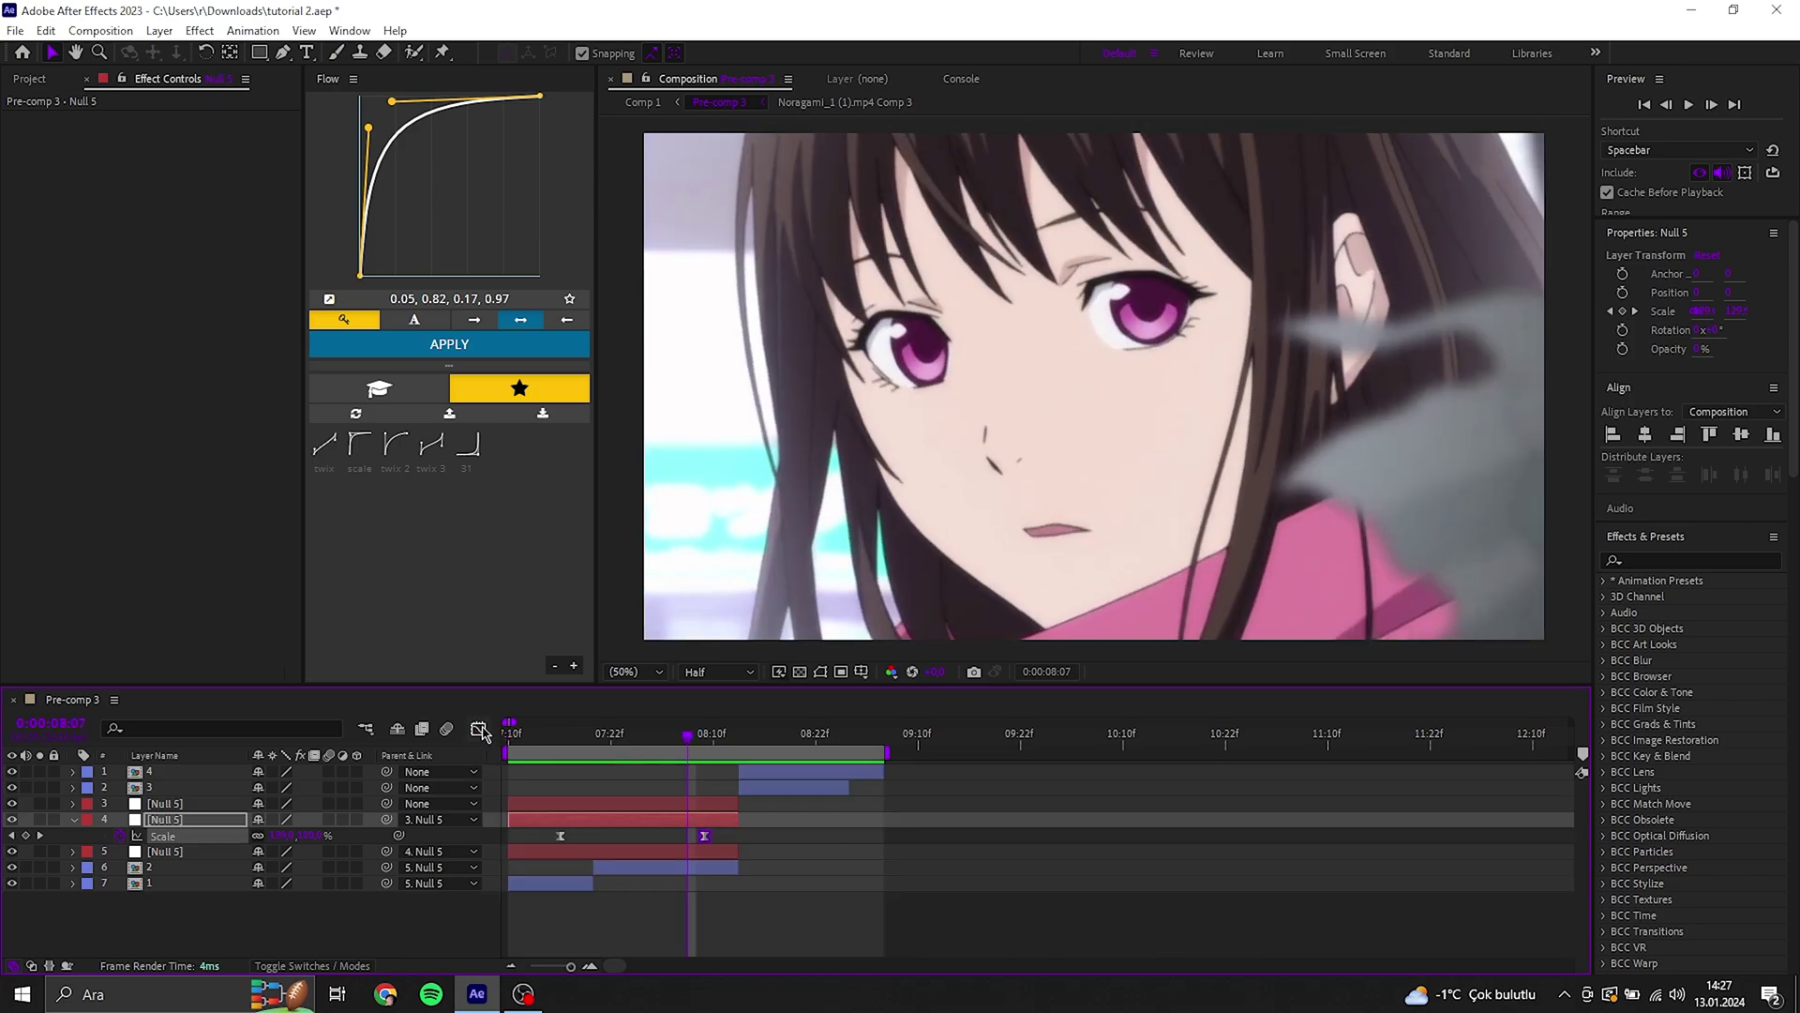
pyautogui.click(478, 728)
pyautogui.moveTo(672, 741)
pyautogui.mouseDown()
pyautogui.moveTo(614, 746)
pyautogui.moveTo(695, 755)
pyautogui.mouseUp()
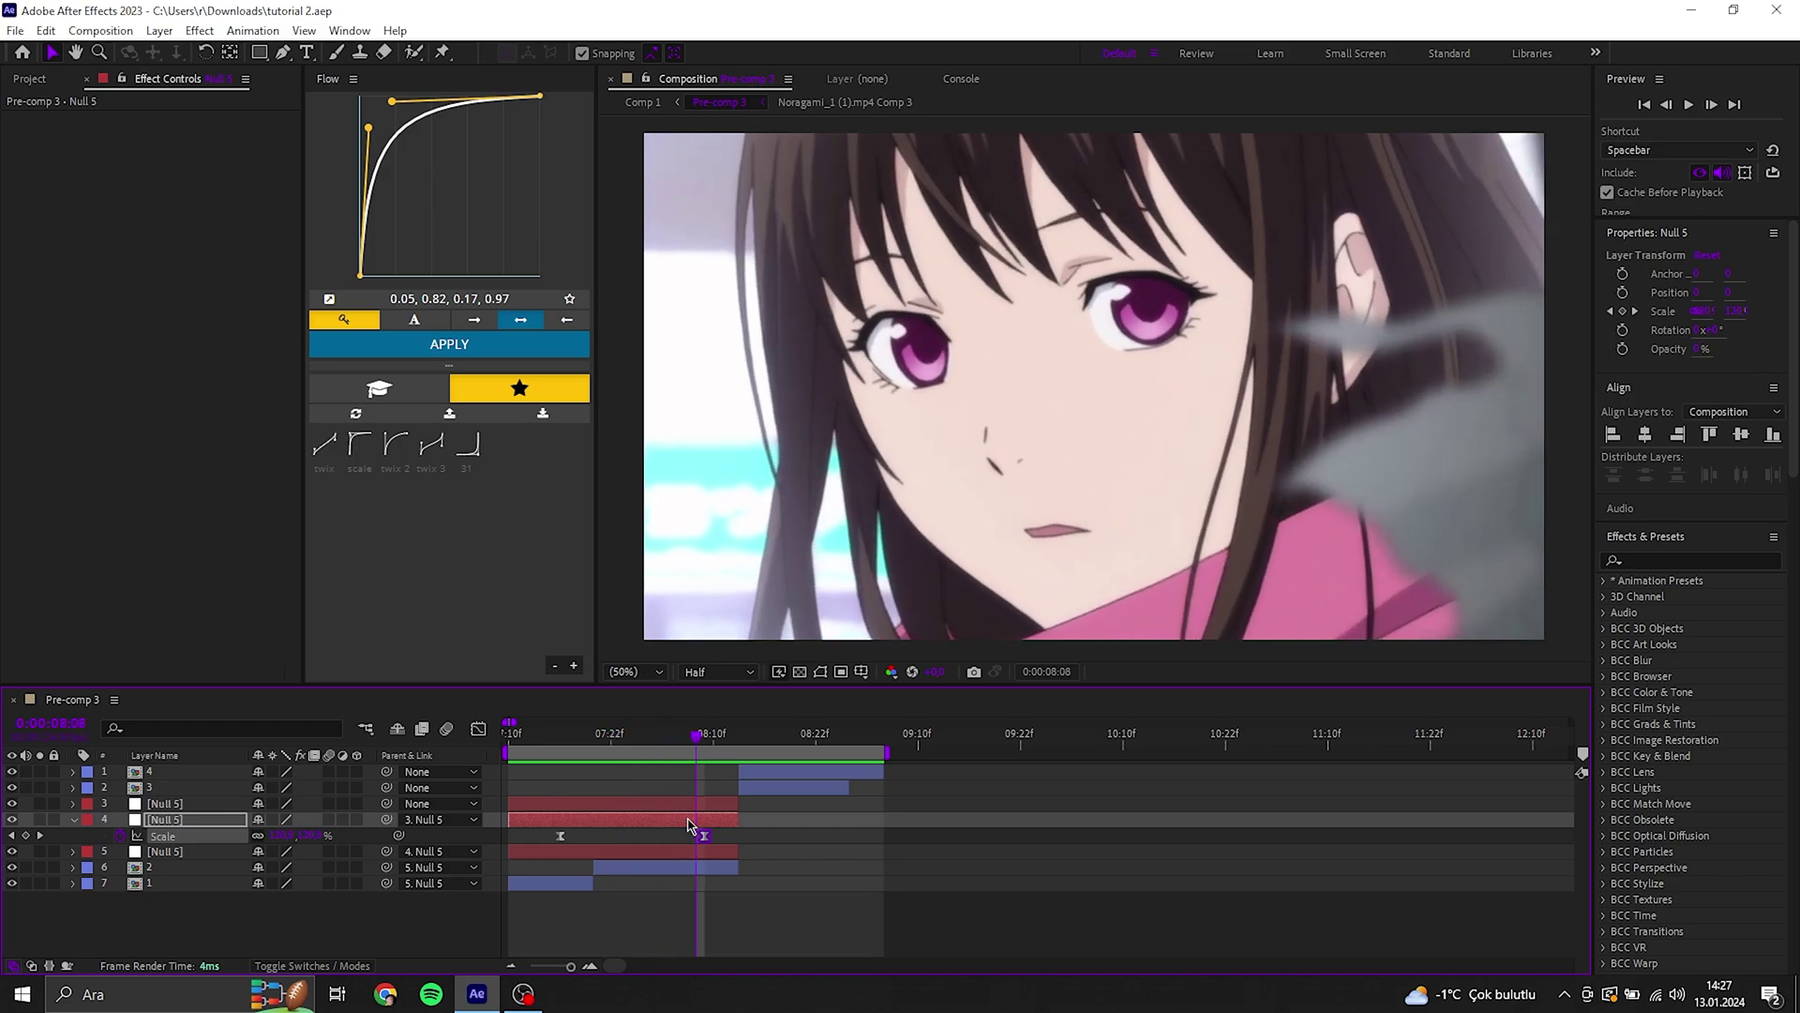
pyautogui.moveTo(689, 825); pyautogui.dragTo(672, 826)
pyautogui.press('p')
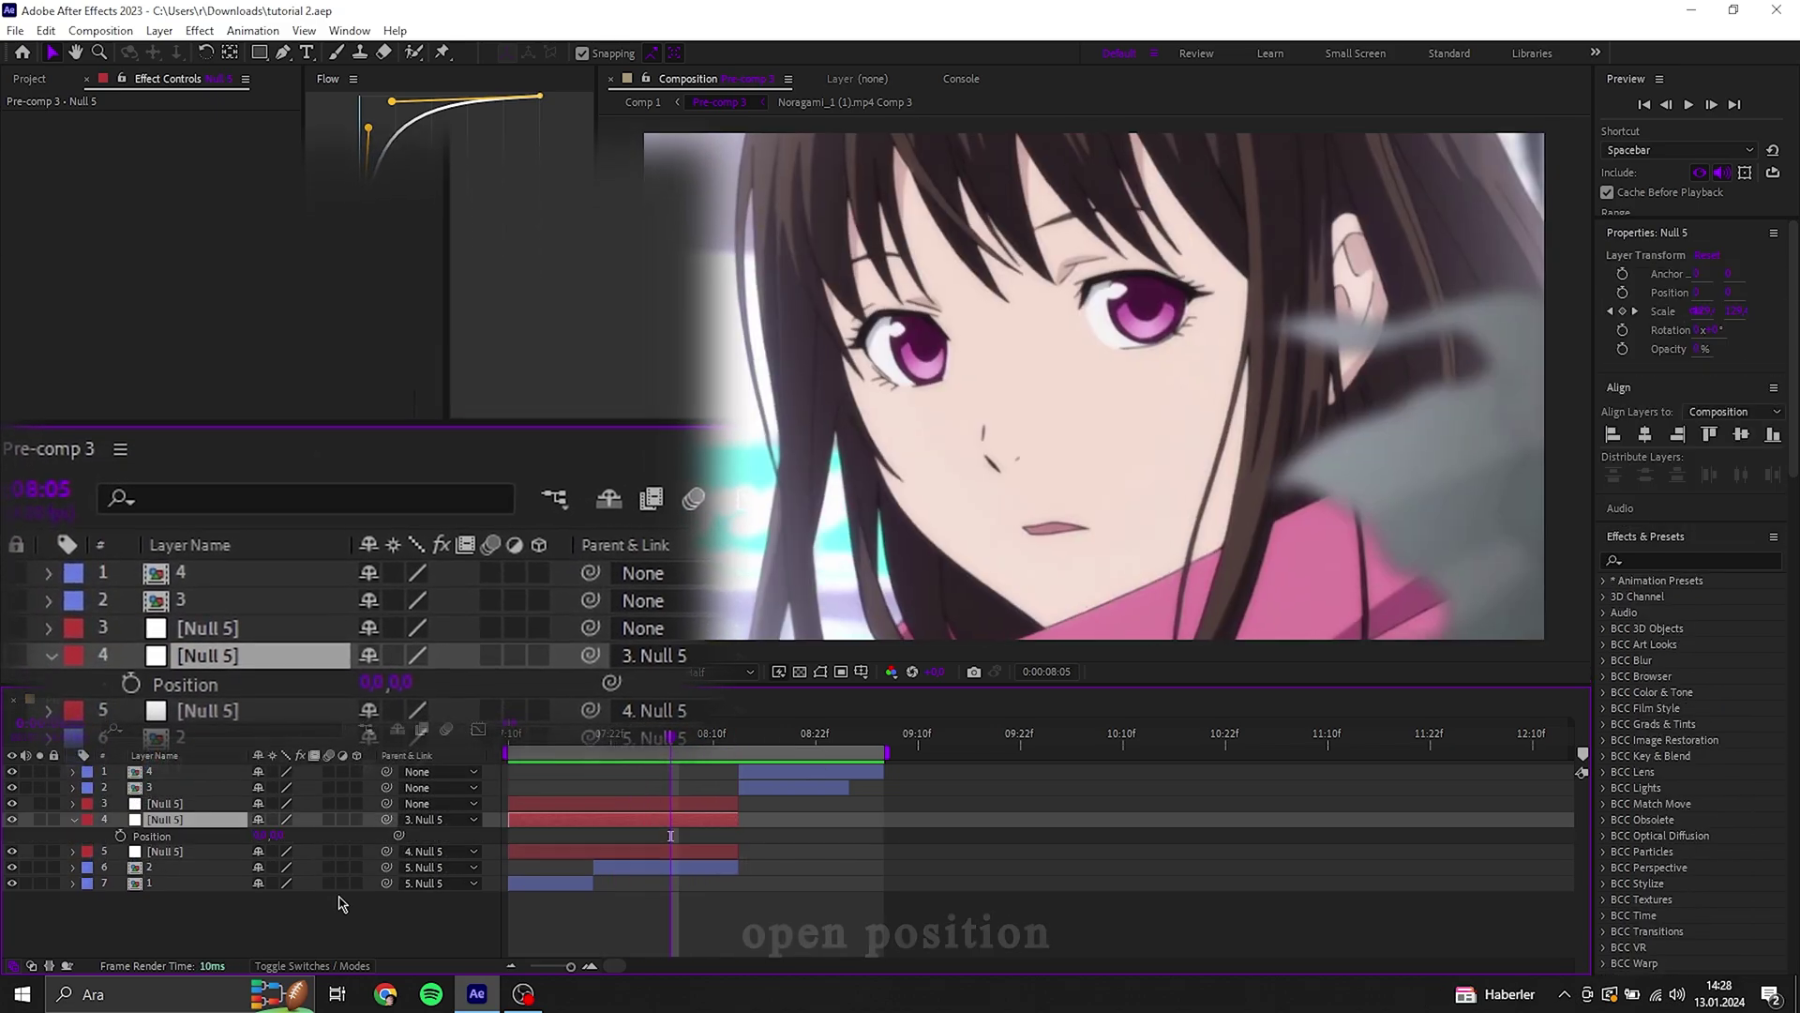
pyautogui.rightClick(145, 842)
pyautogui.click(301, 269)
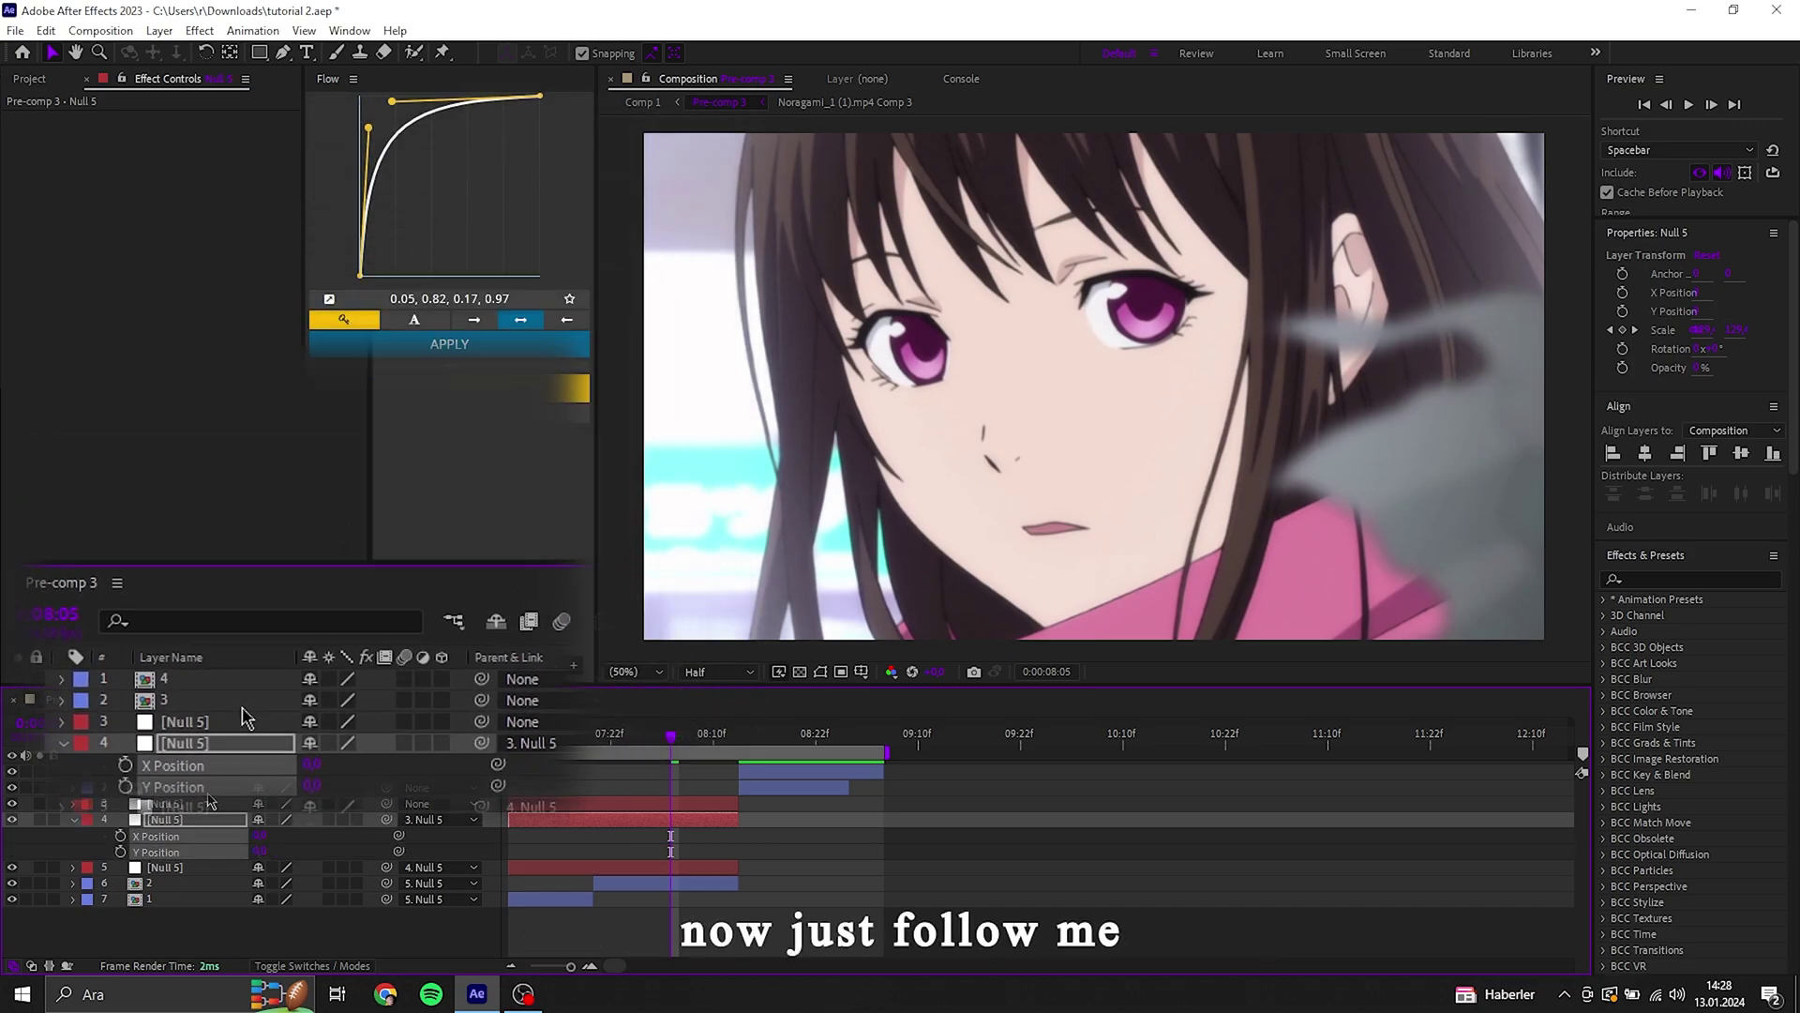
# Keyframe Null 5's X Position at the layer start and set it to -1200, then save.
pyautogui.click(122, 854)
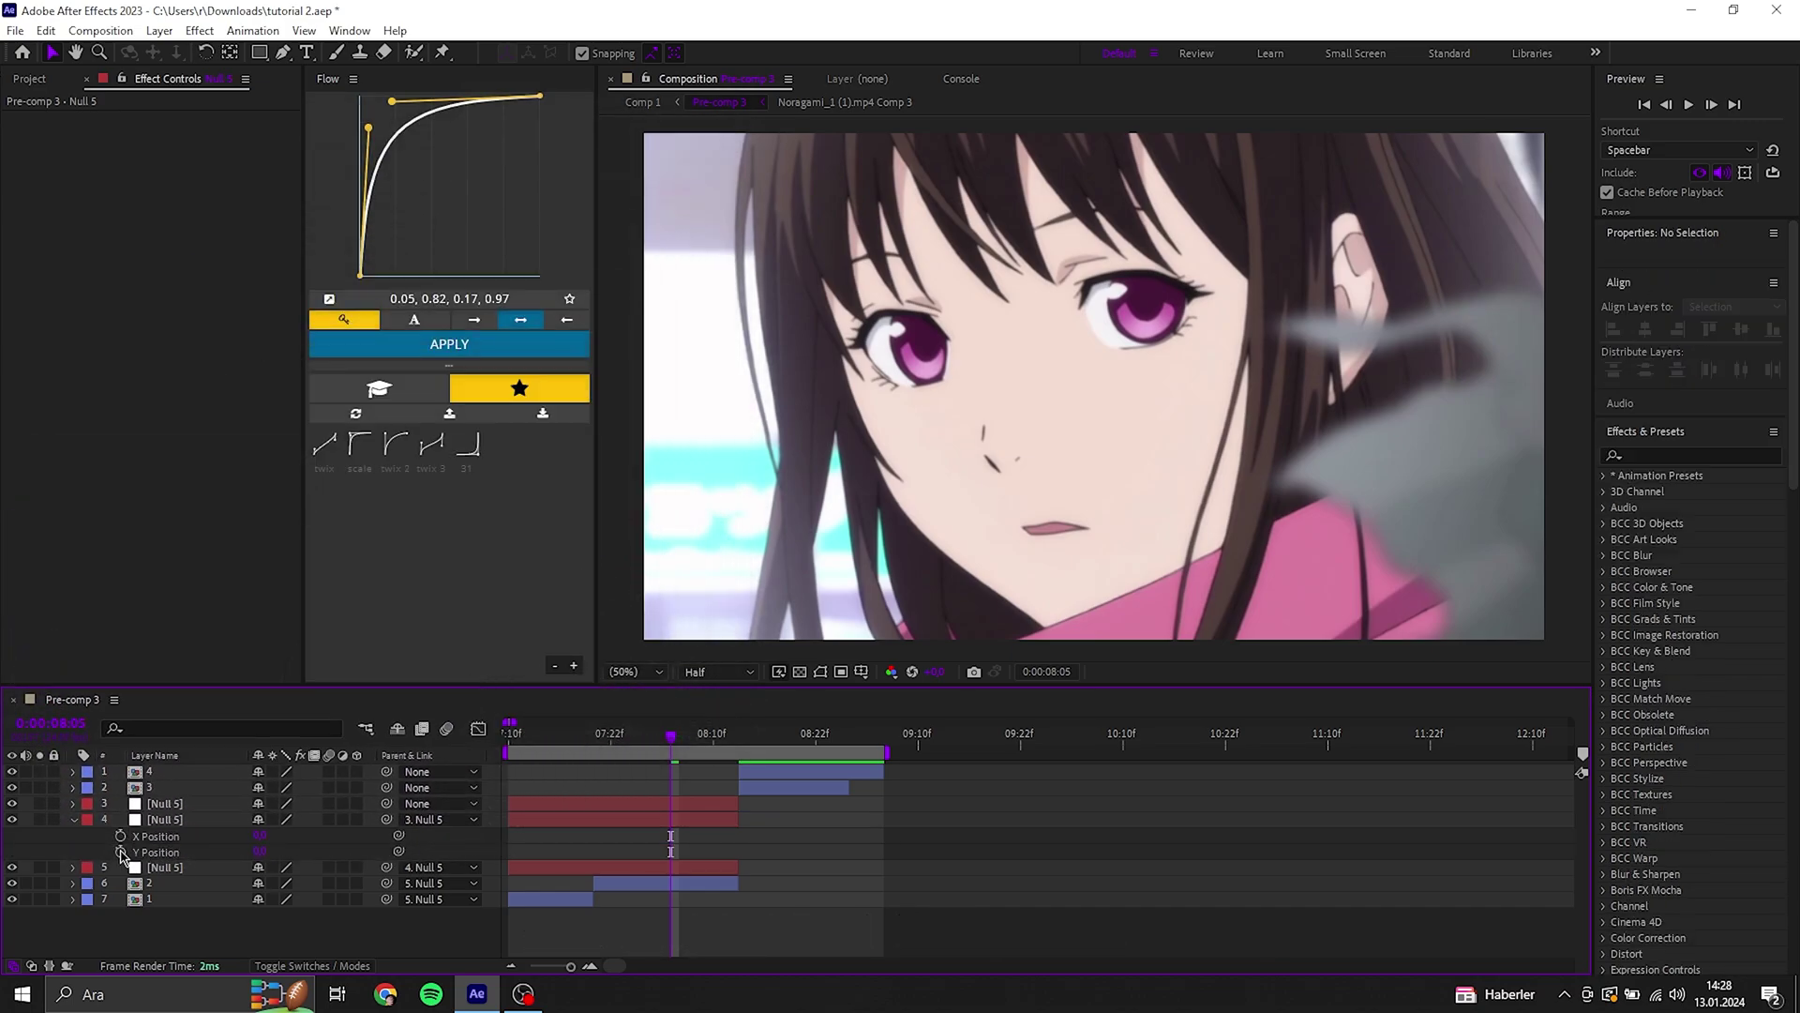
pyautogui.click(120, 835)
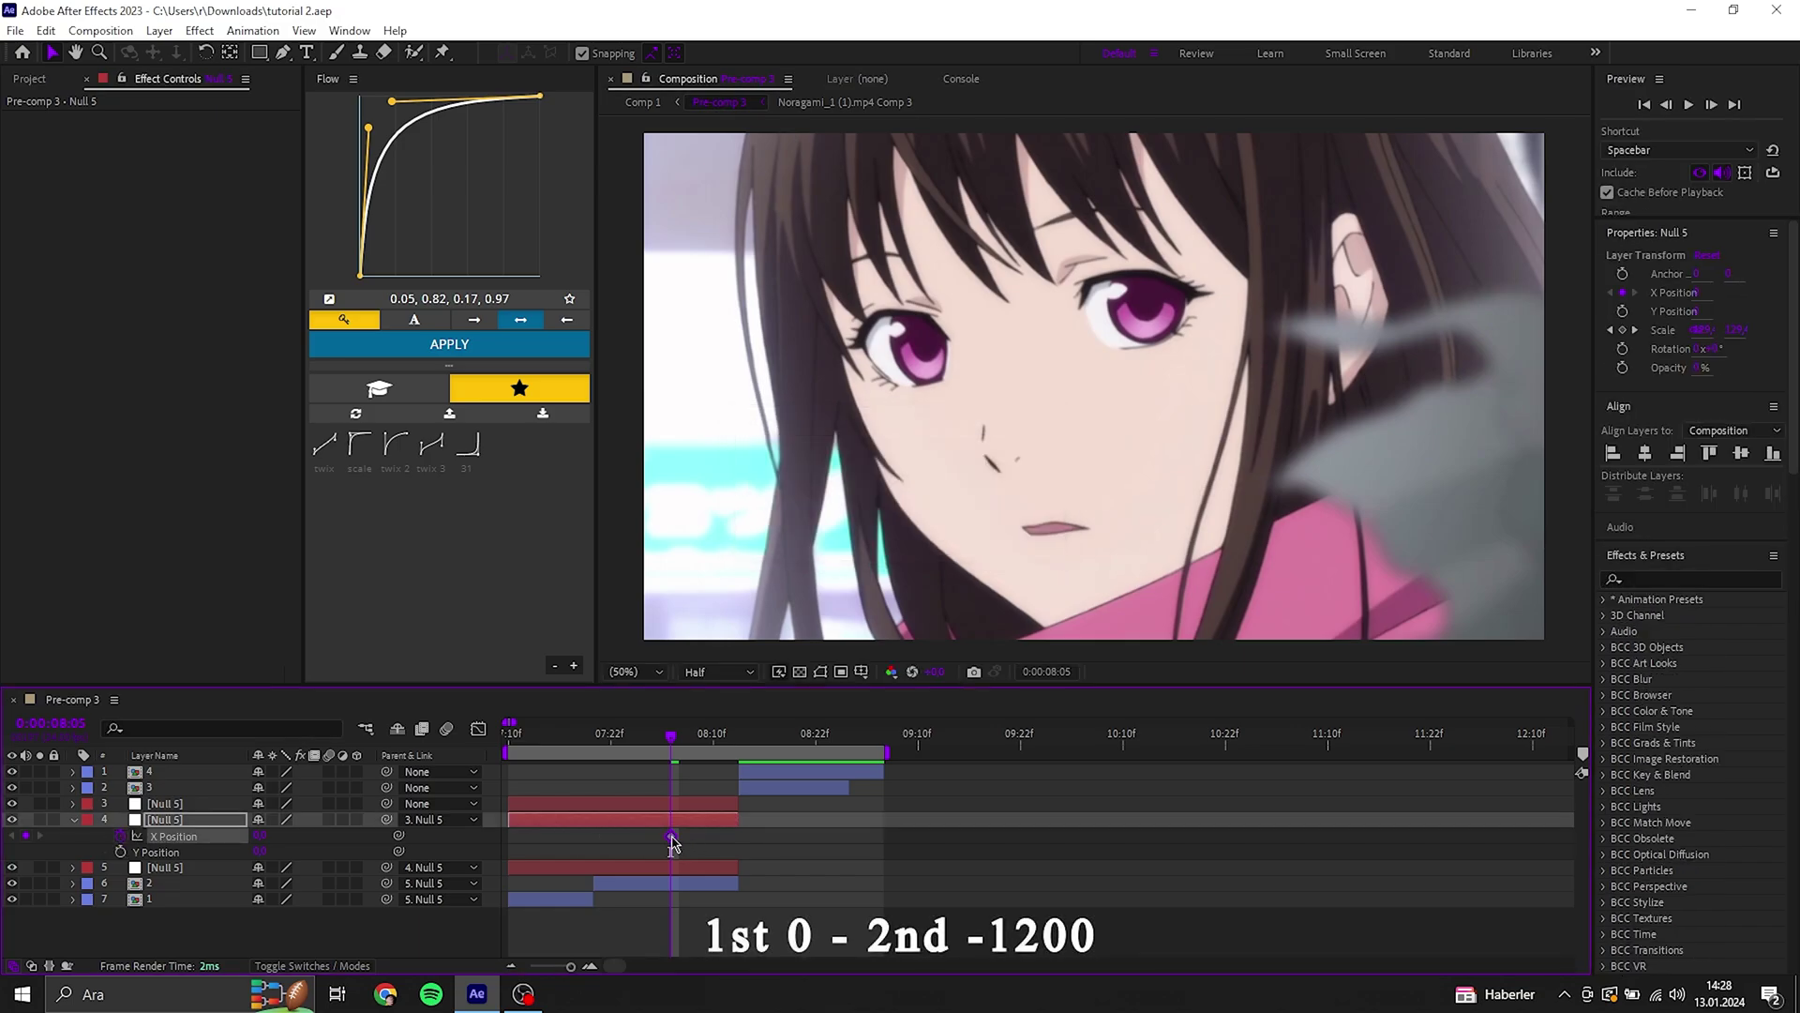
pyautogui.moveTo(548, 839); pyautogui.dragTo(509, 835)
pyautogui.write('-1000')
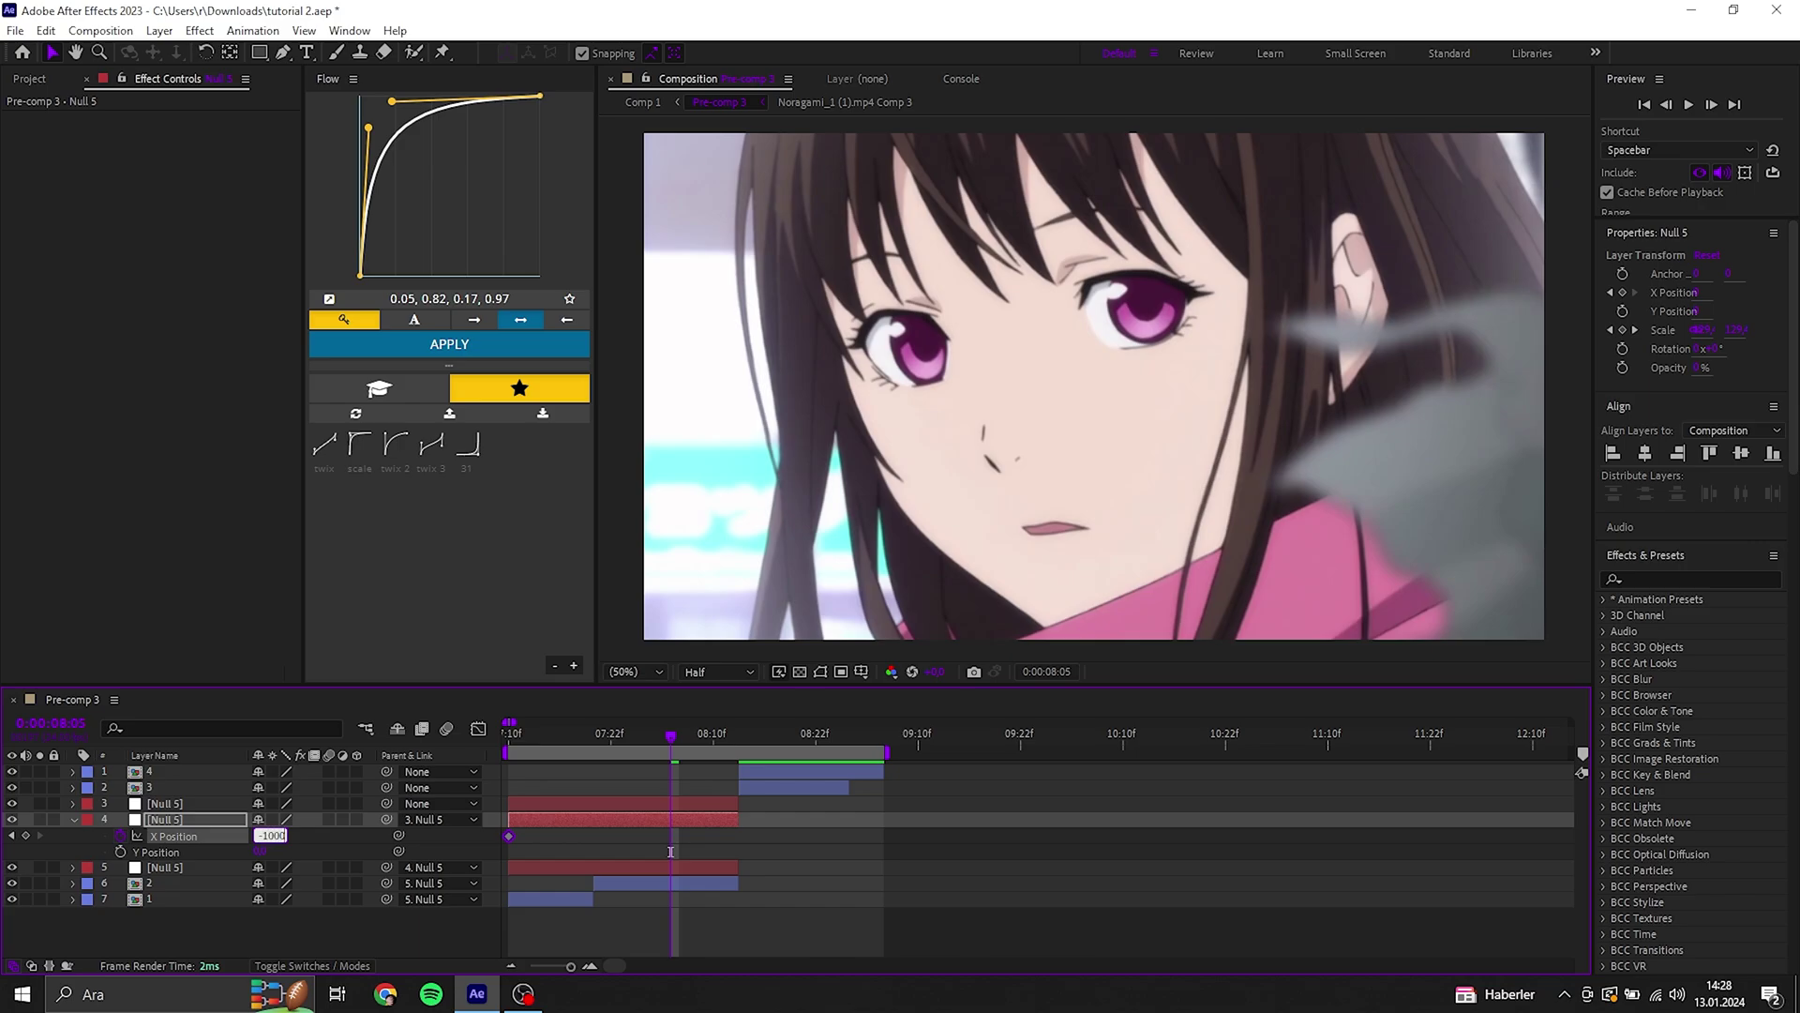
pyautogui.press('Return')
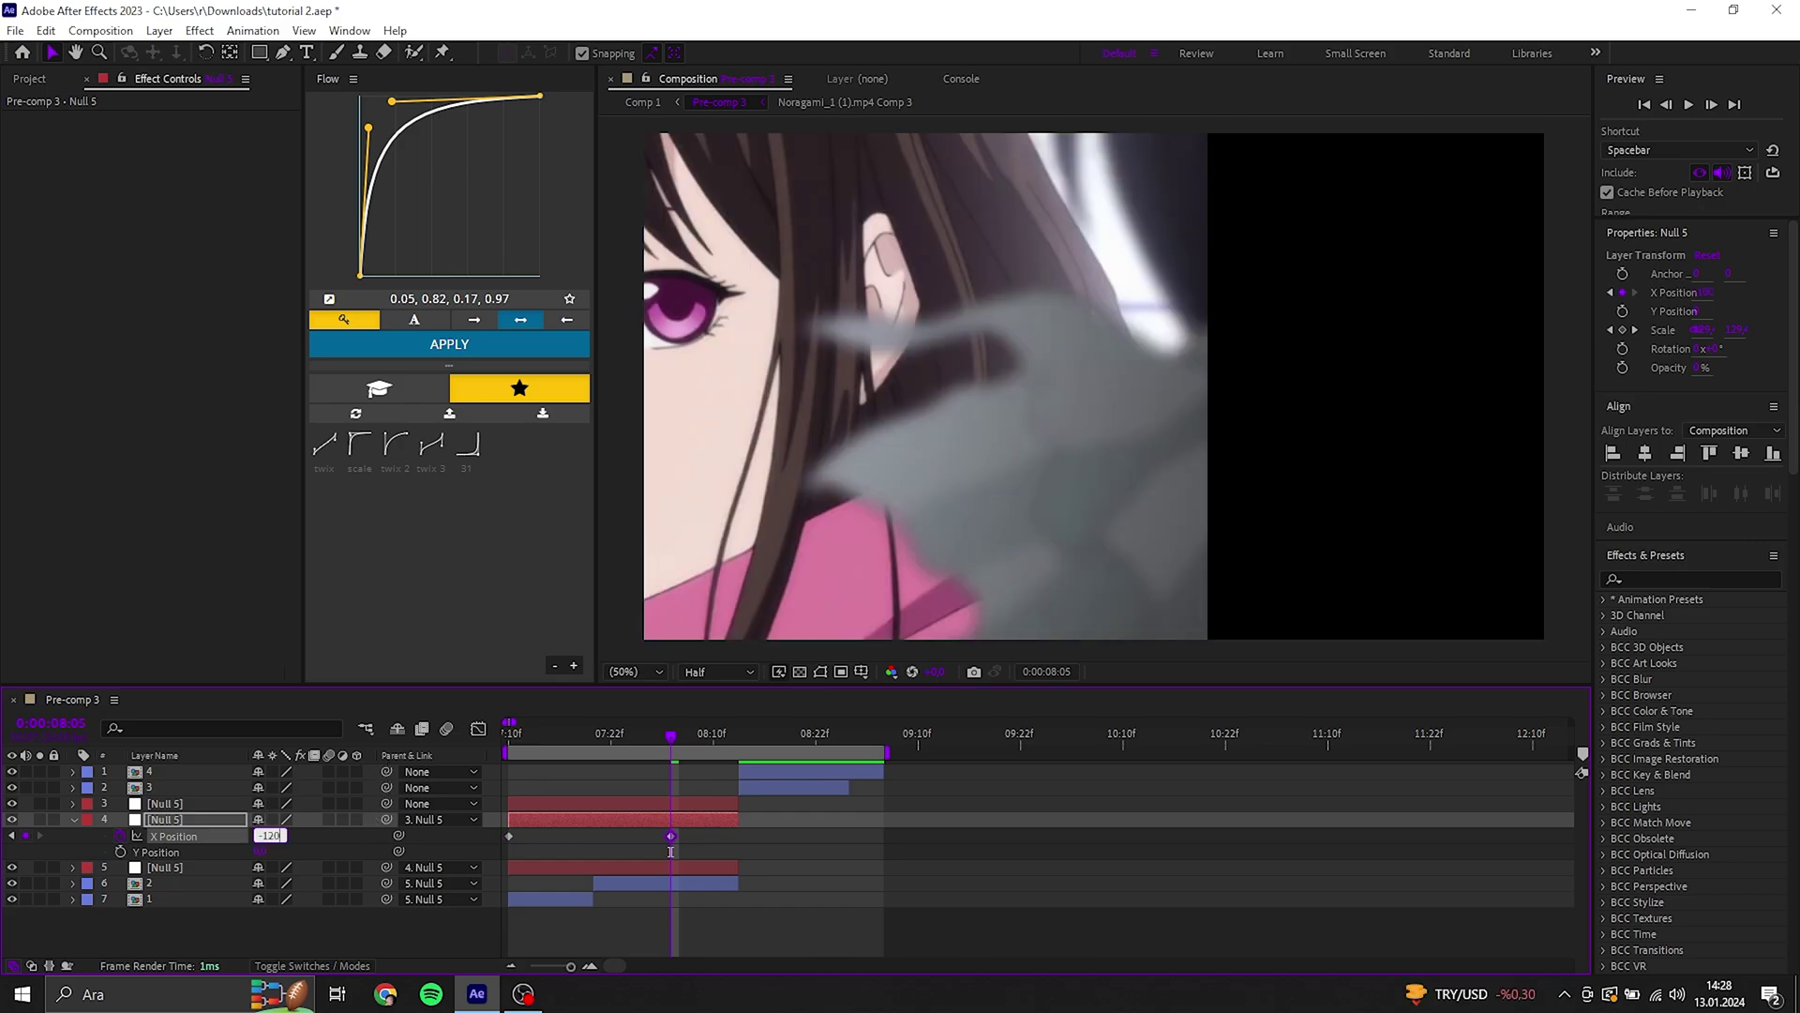
pyautogui.write('0')
pyautogui.press('Return')
pyautogui.hotkey('ctrl', 's')
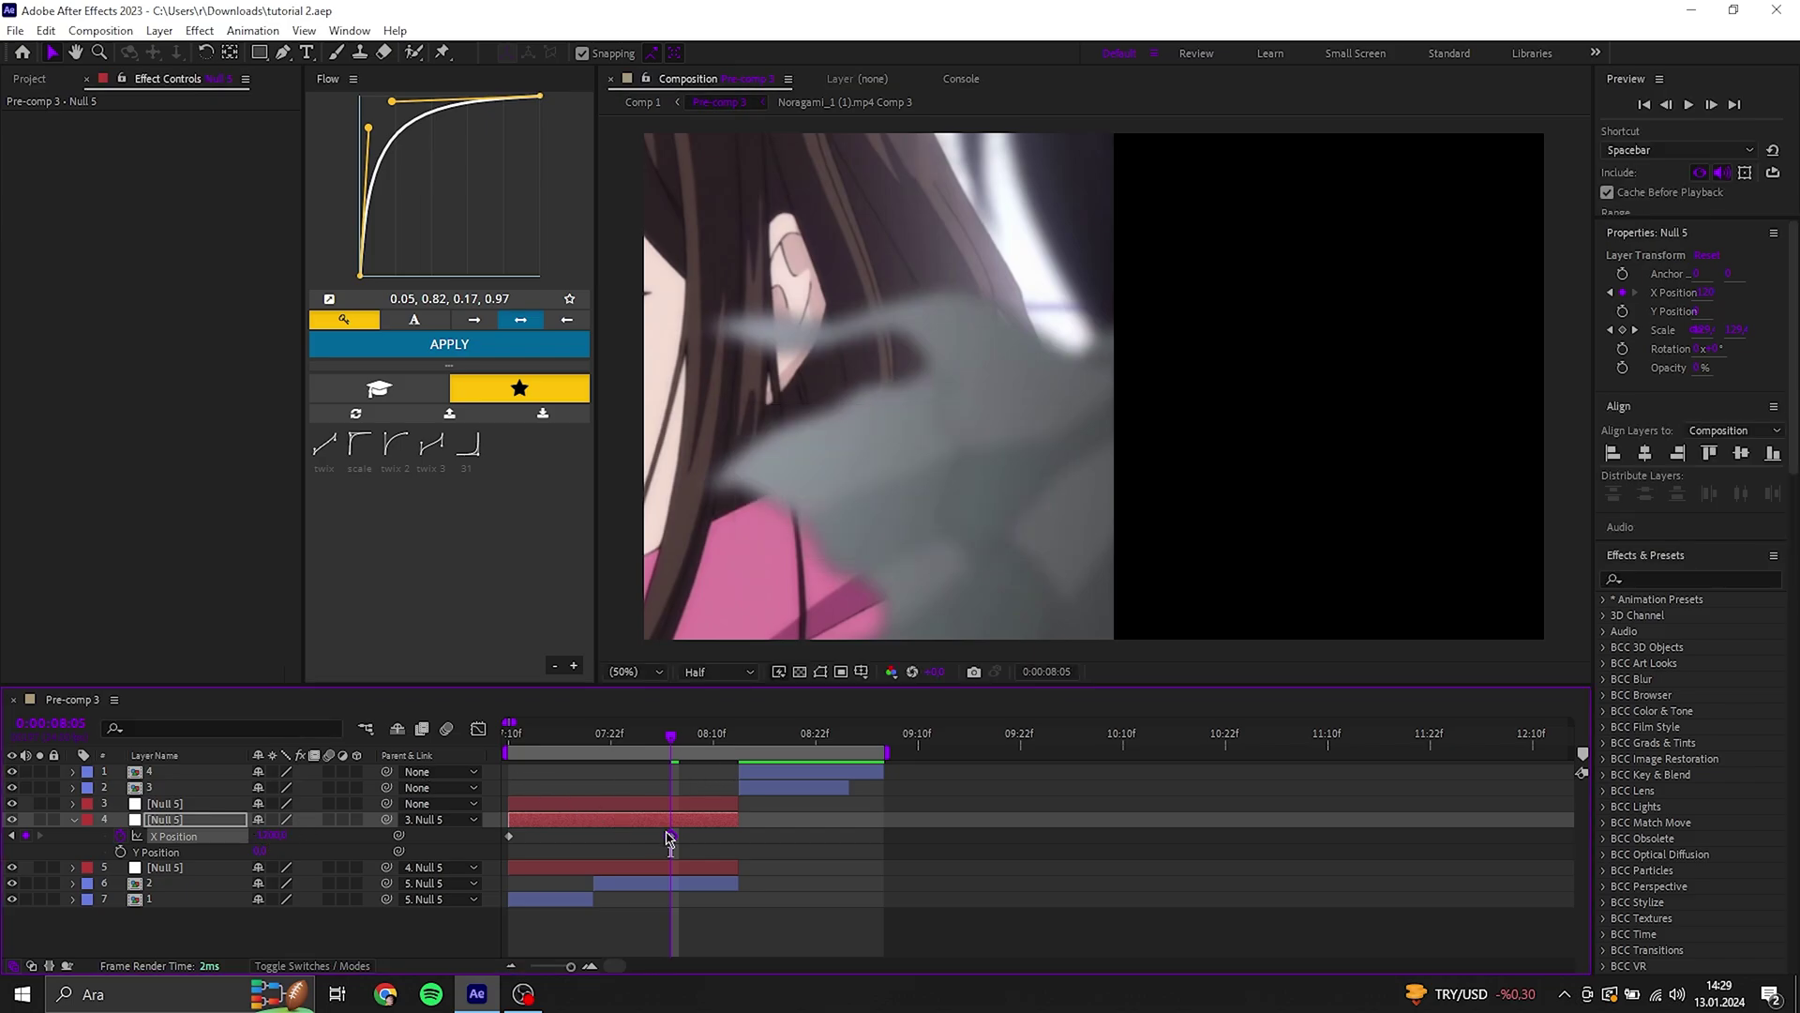
# Adjust the second X Position keyframe value, save, and apply Easy Ease to both keyframes.
pyautogui.moveTo(675, 841); pyautogui.dragTo(739, 841)
pyautogui.hotkey('ctrl', 's')
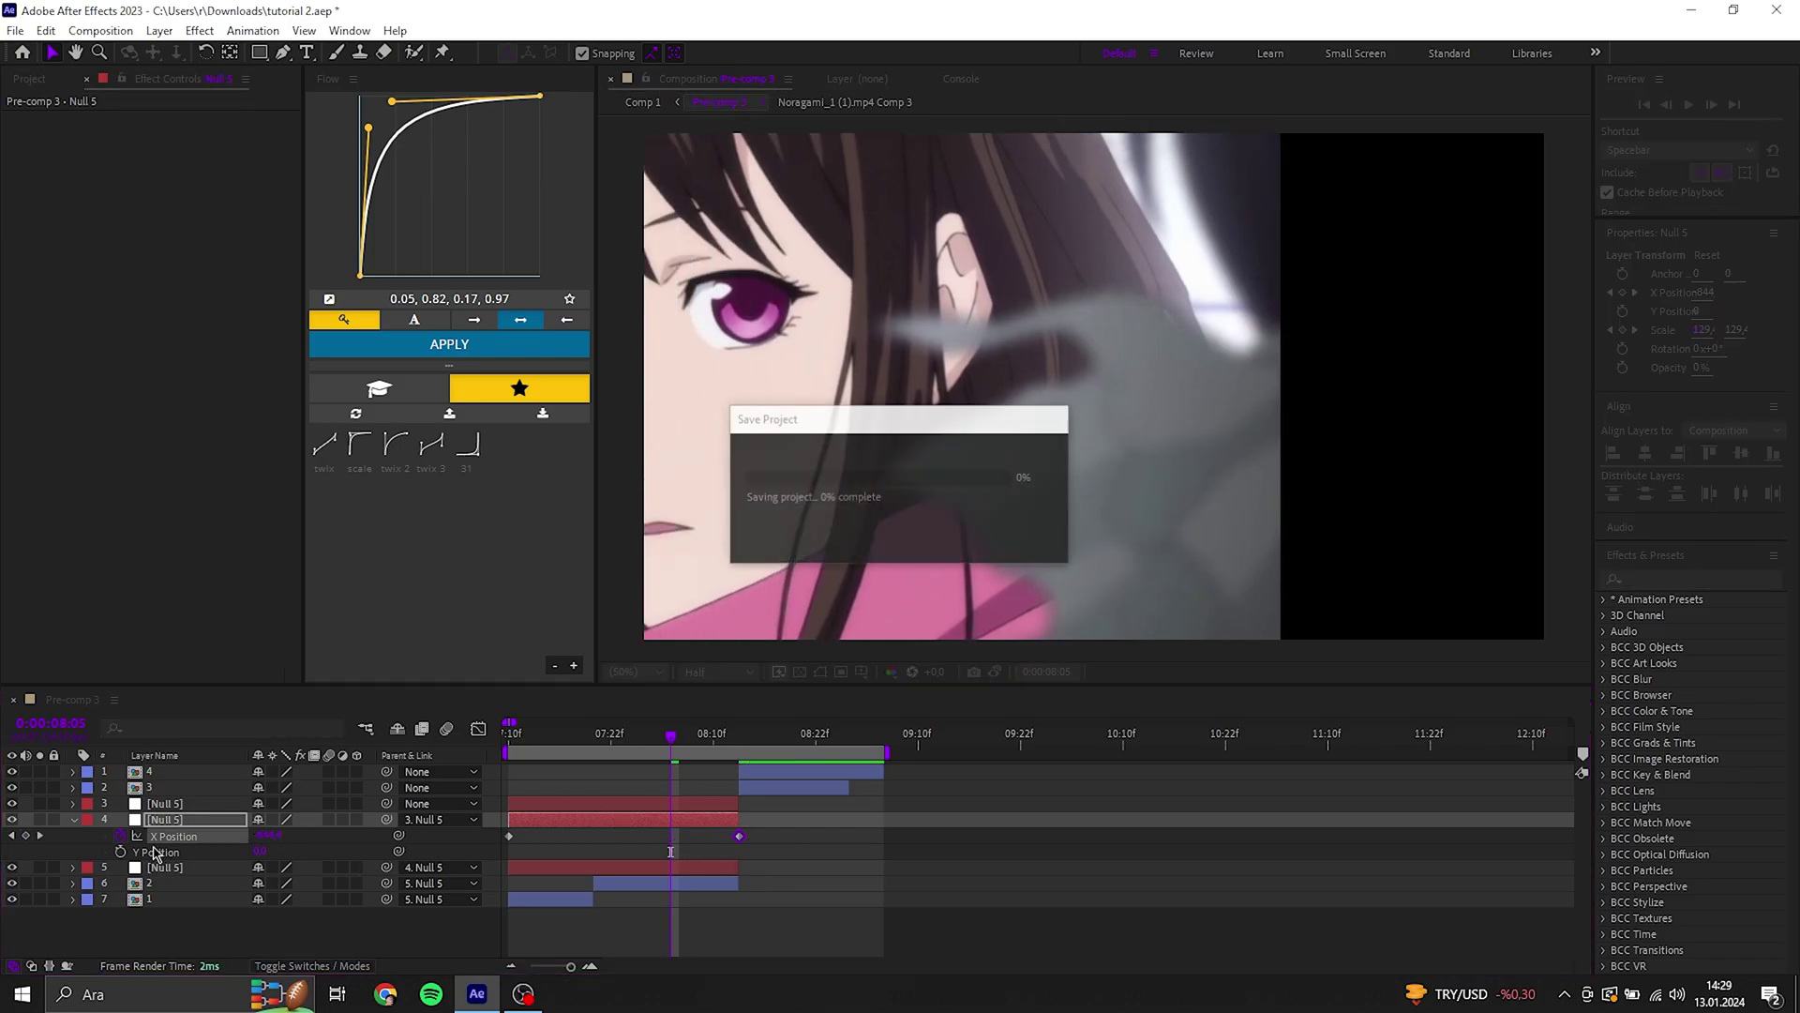
pyautogui.press('F9')
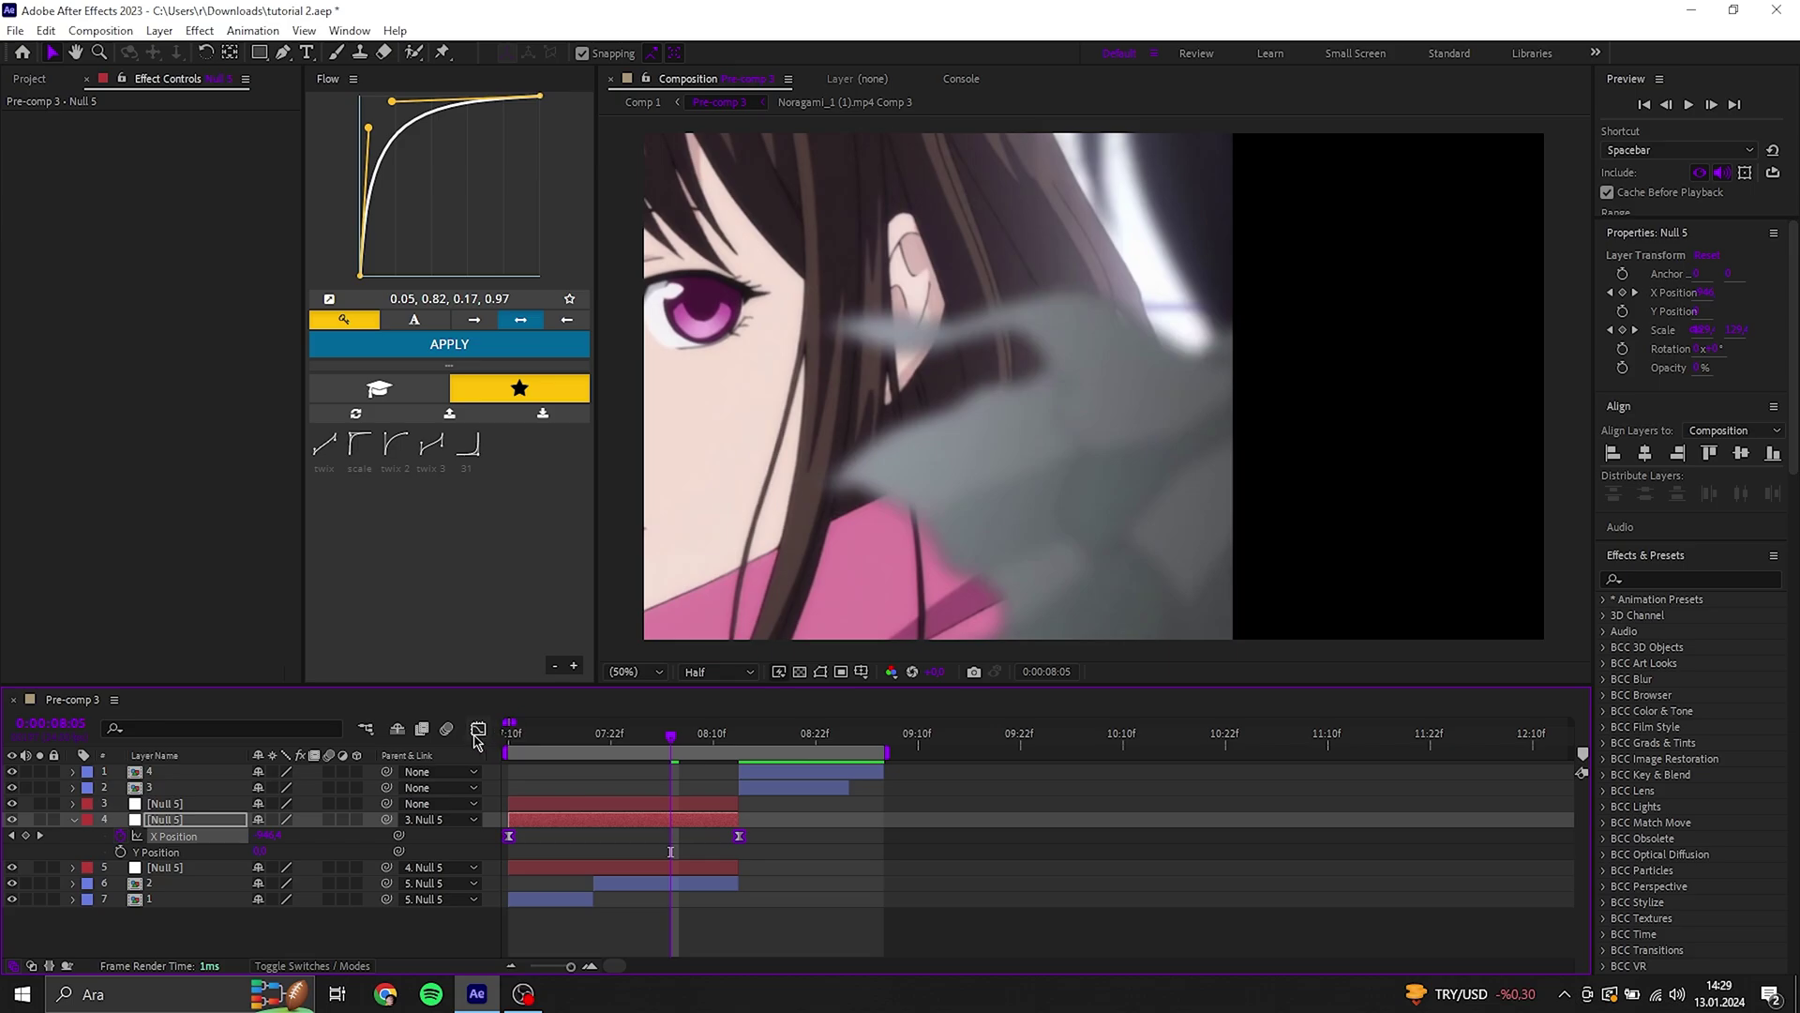
# Steepen Null 5's X Position curve into the -1200 keyframe and lengthen the first handle, previewing the slide.
pyautogui.click(477, 730)
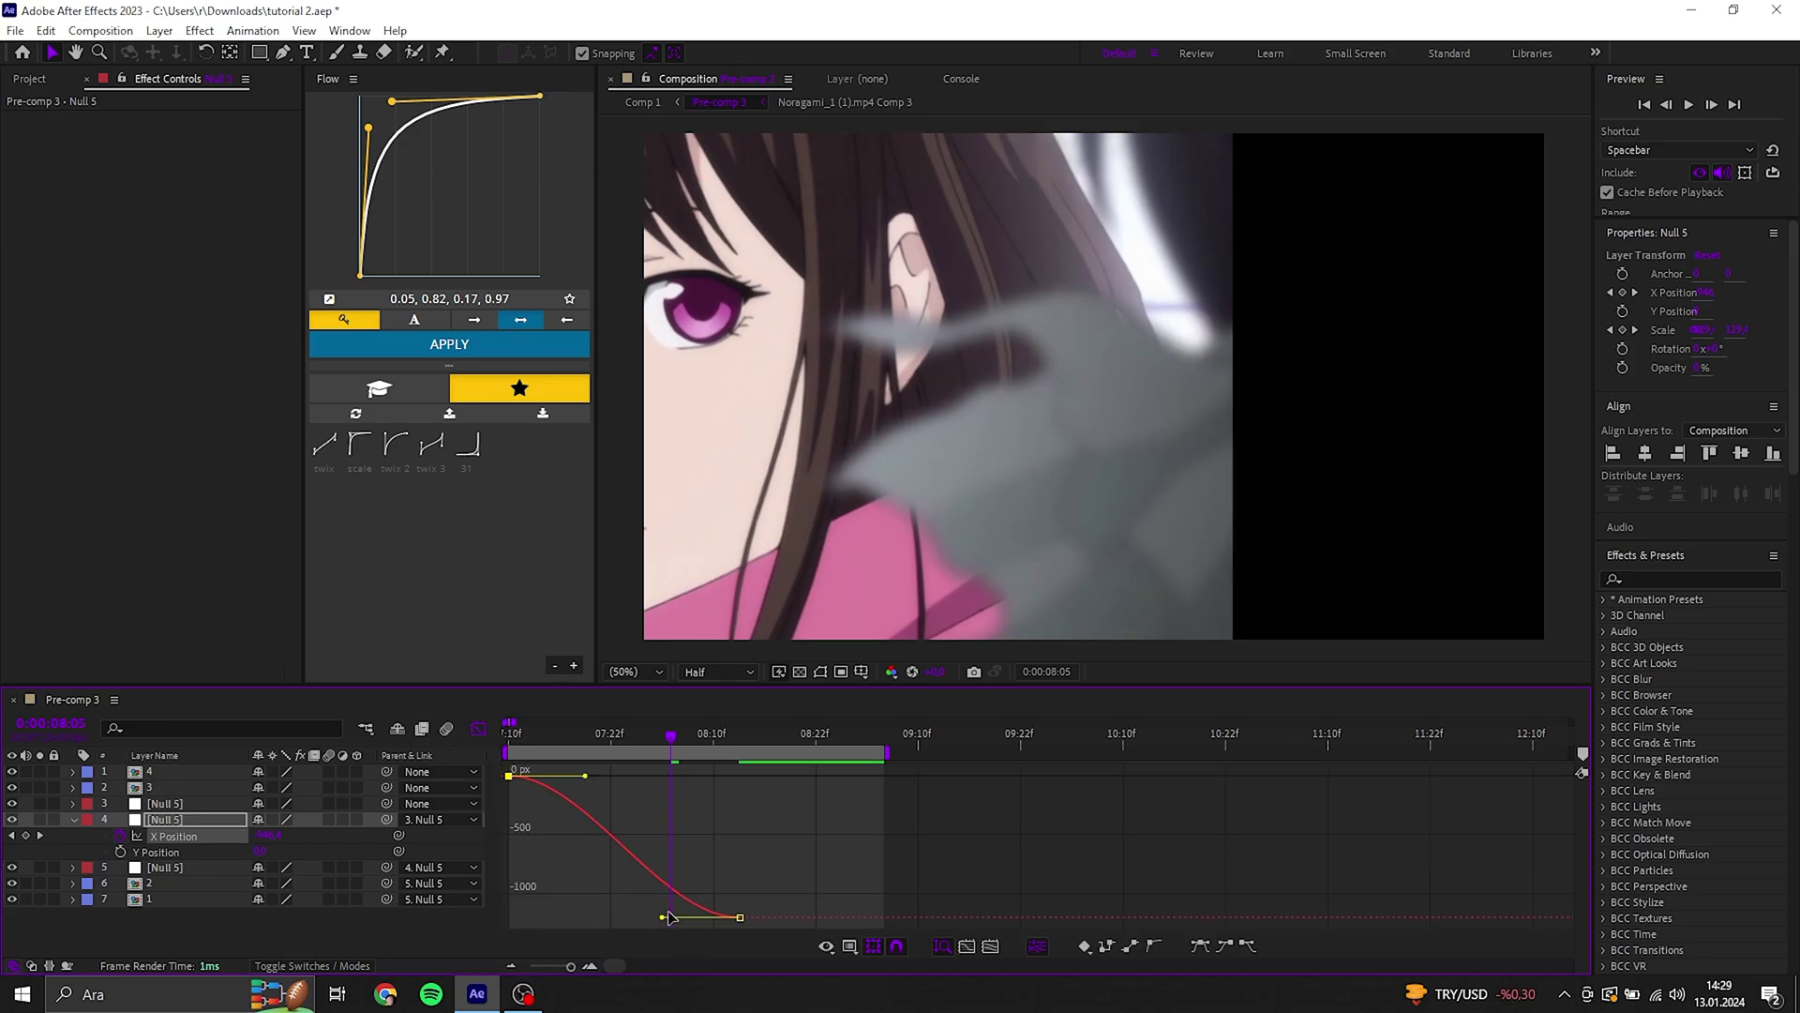
pyautogui.moveTo(663, 917); pyautogui.dragTo(737, 802)
pyautogui.moveTo(585, 776)
pyautogui.mouseDown()
pyautogui.moveTo(739, 775)
pyautogui.moveTo(737, 793)
pyautogui.mouseUp()
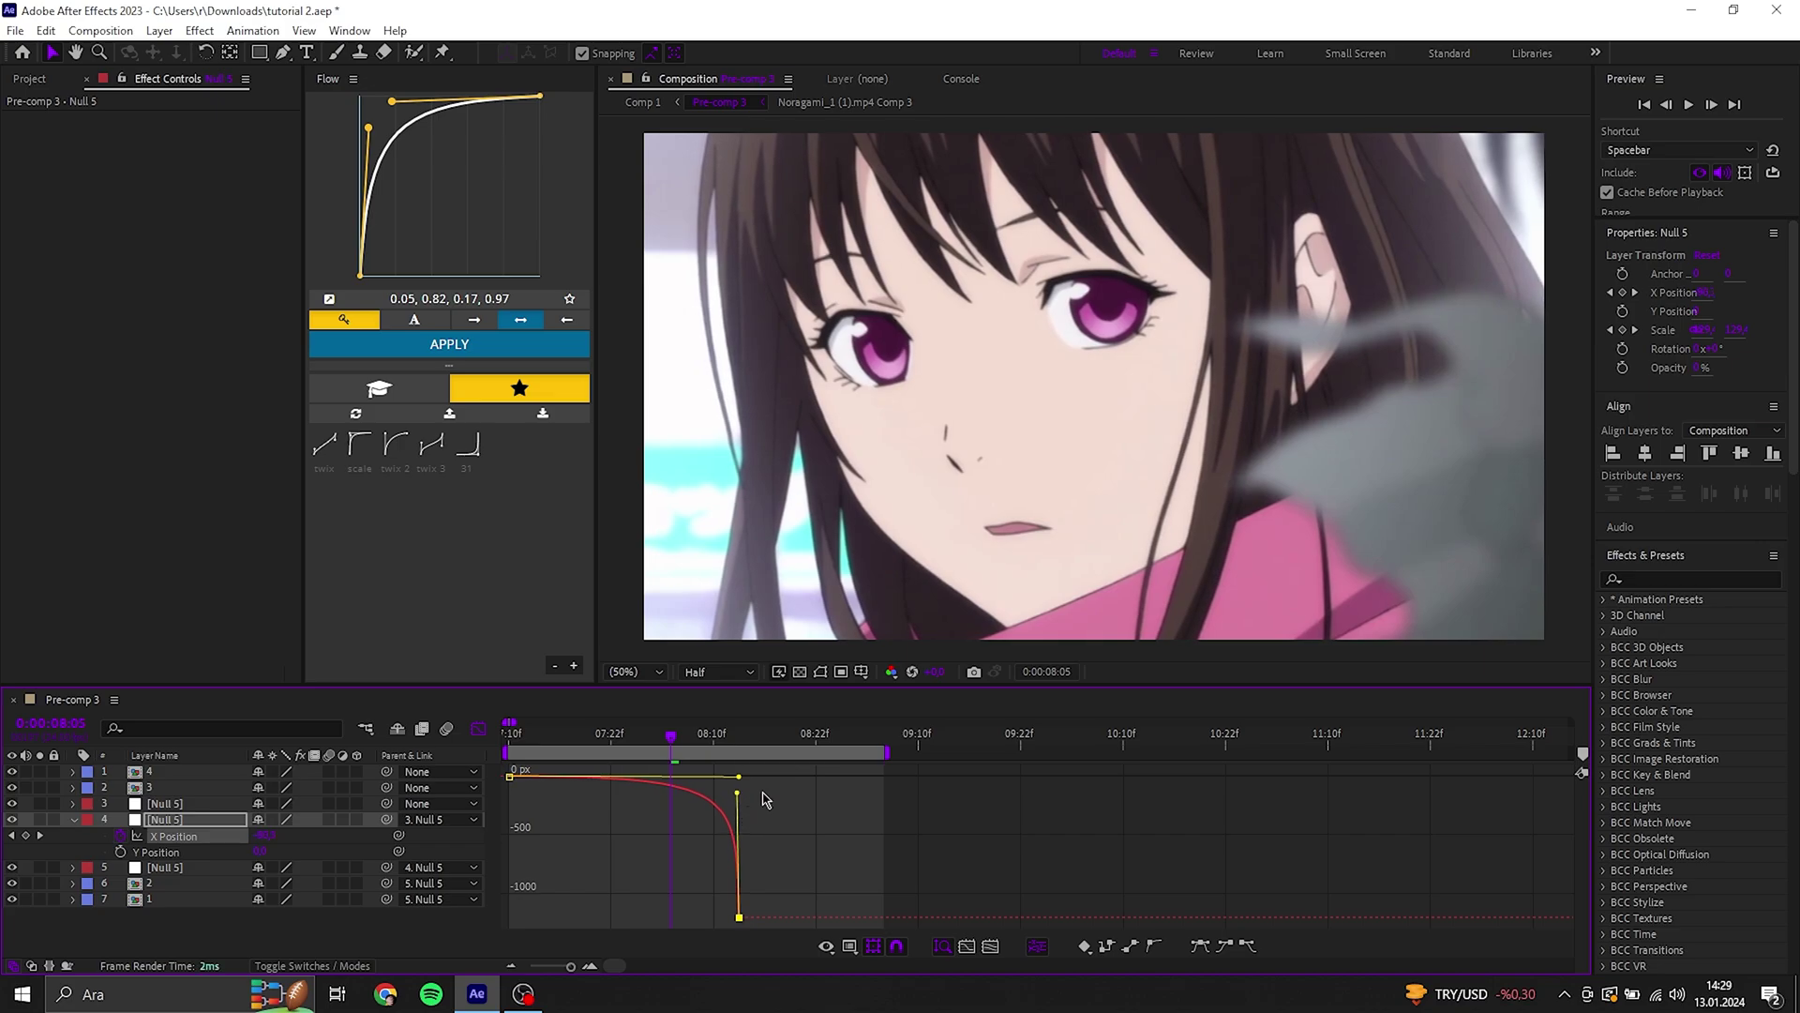
pyautogui.press('space')
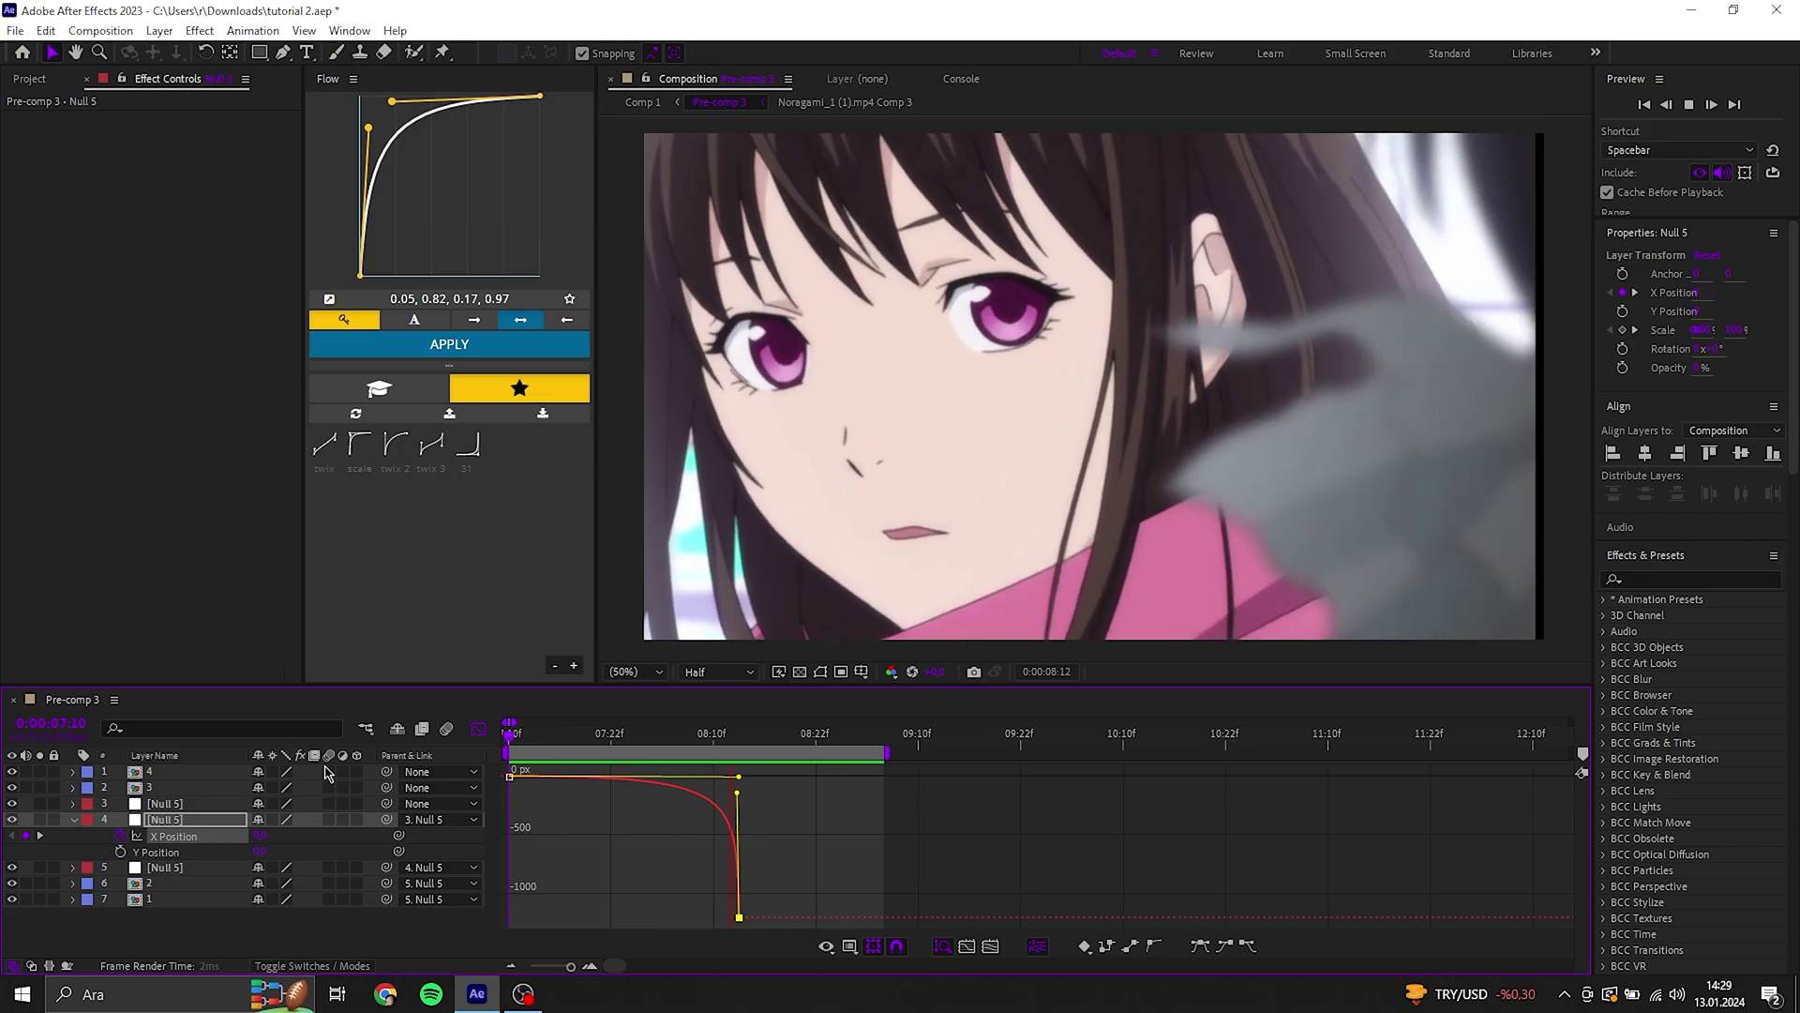
pyautogui.click(489, 729)
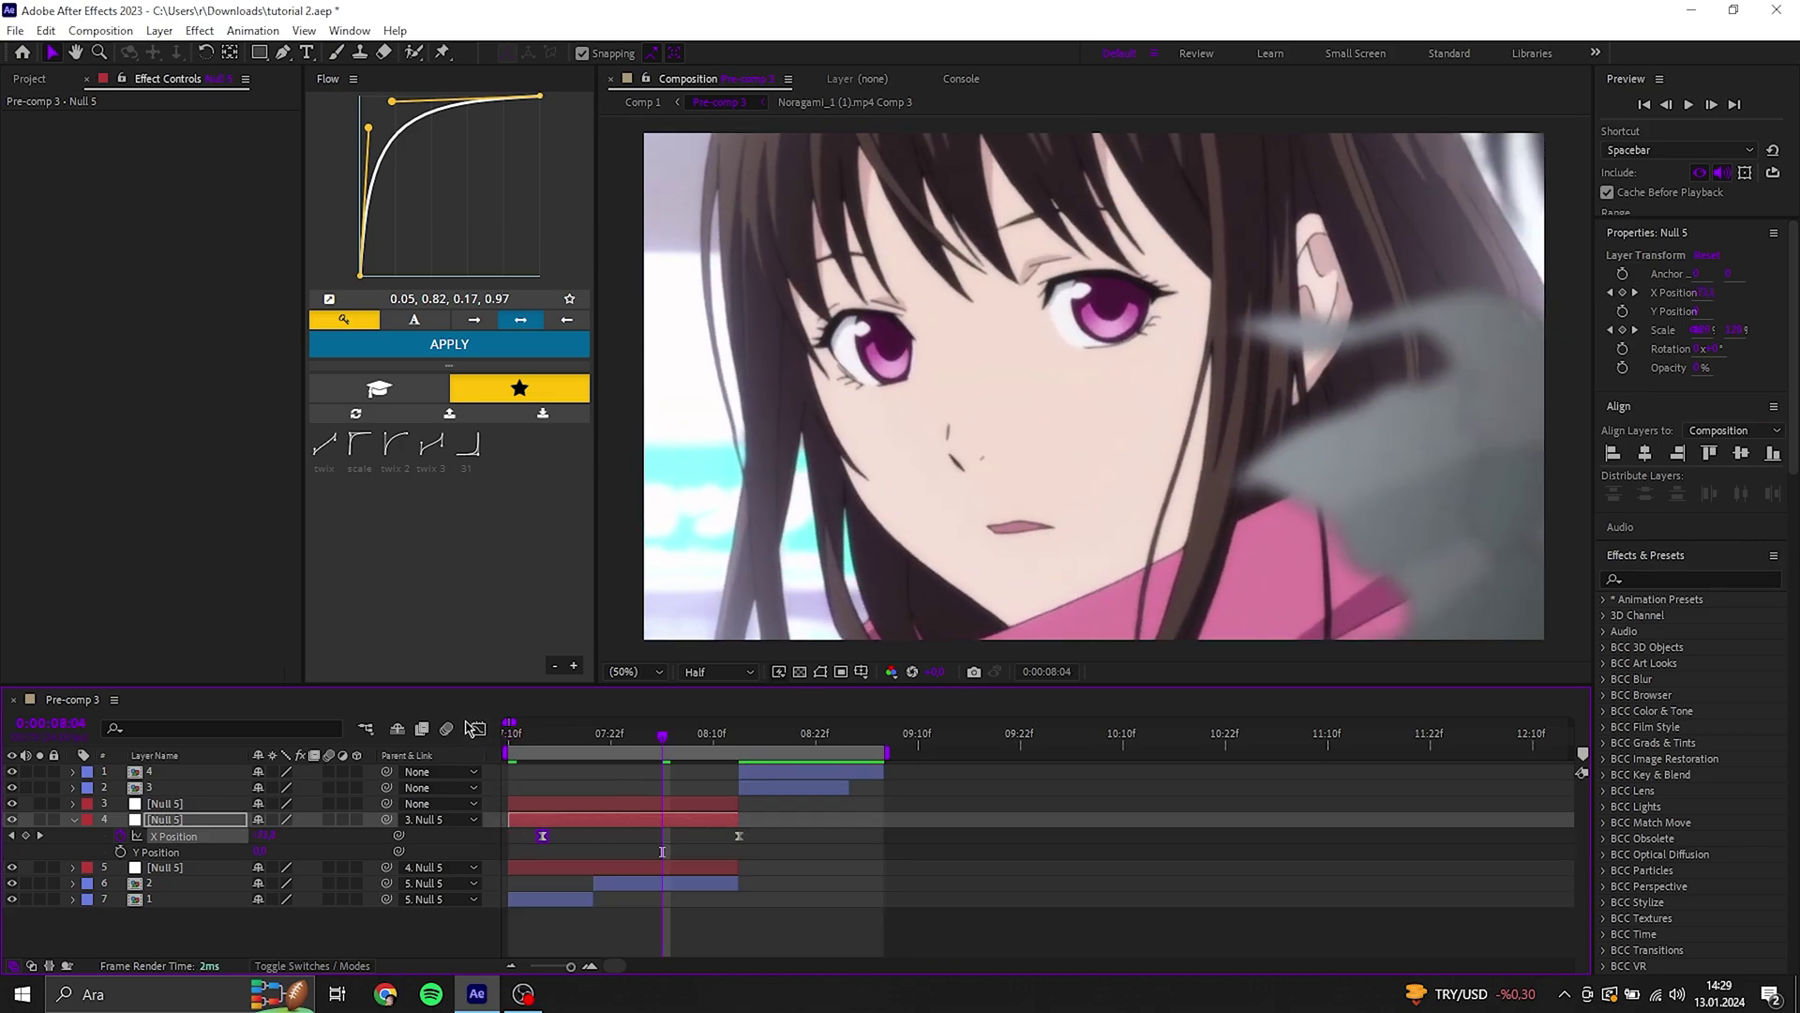
pyautogui.click(473, 729)
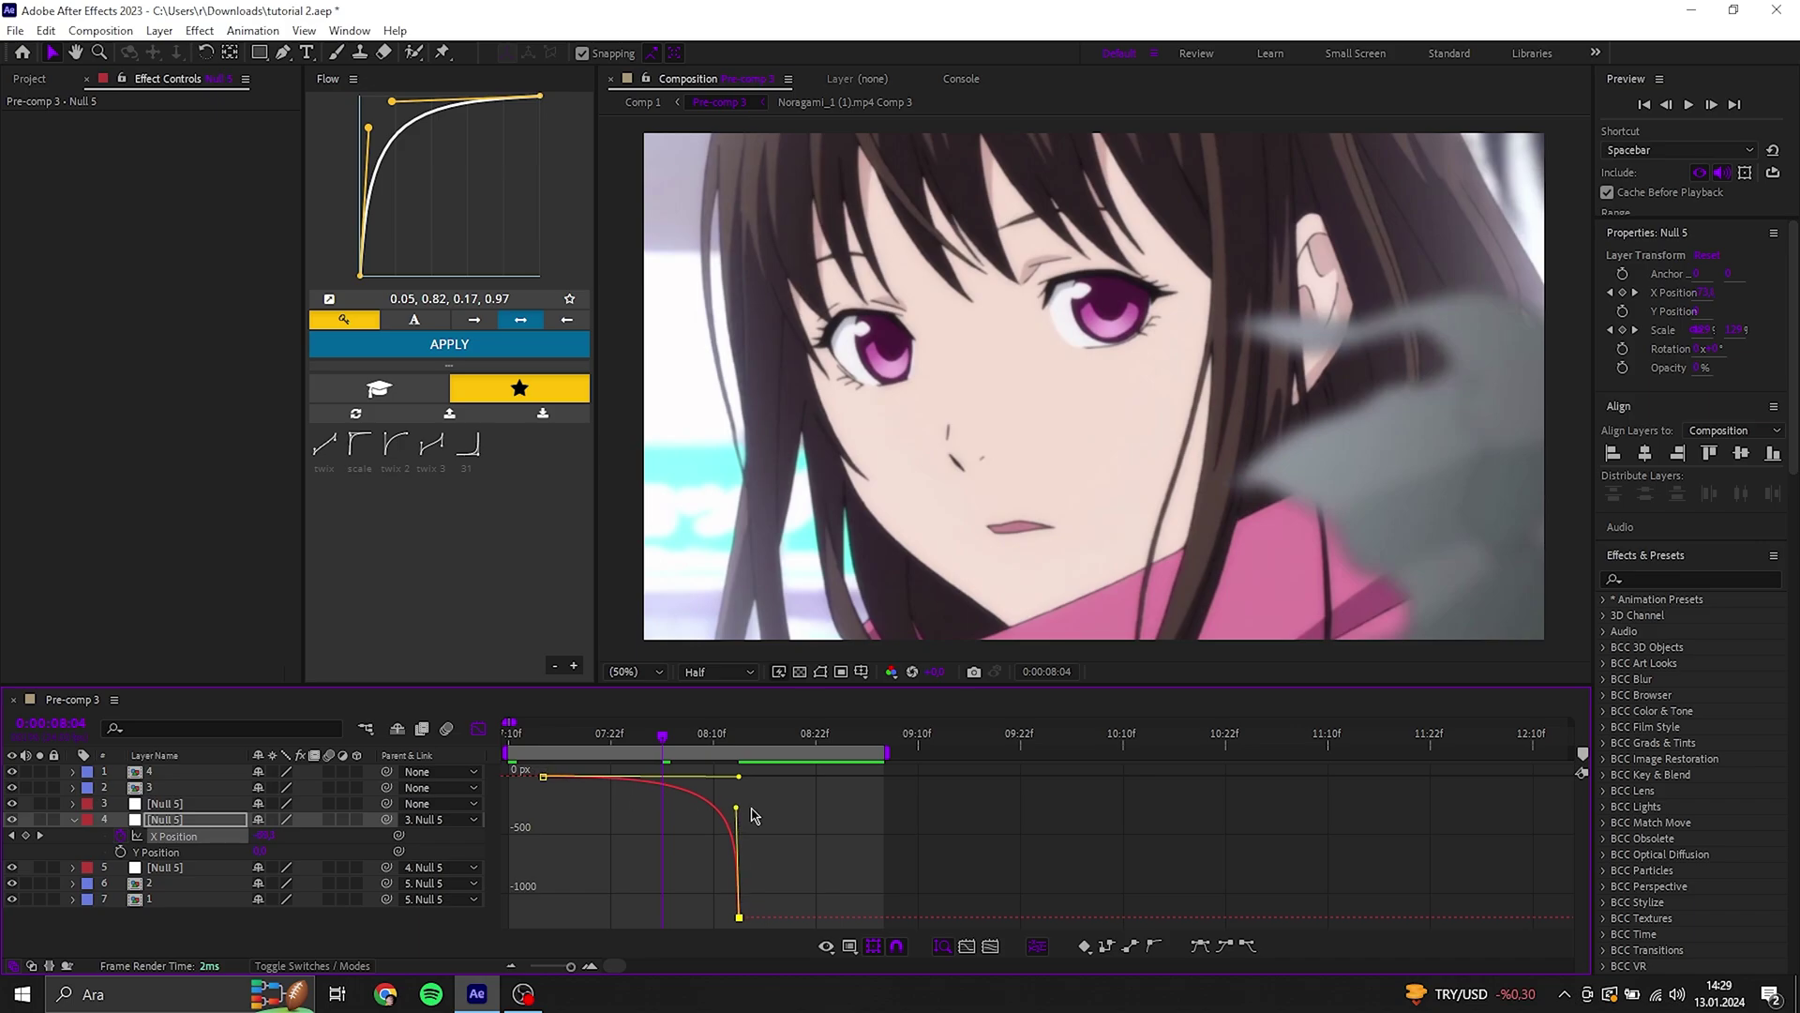
pyautogui.press('space')
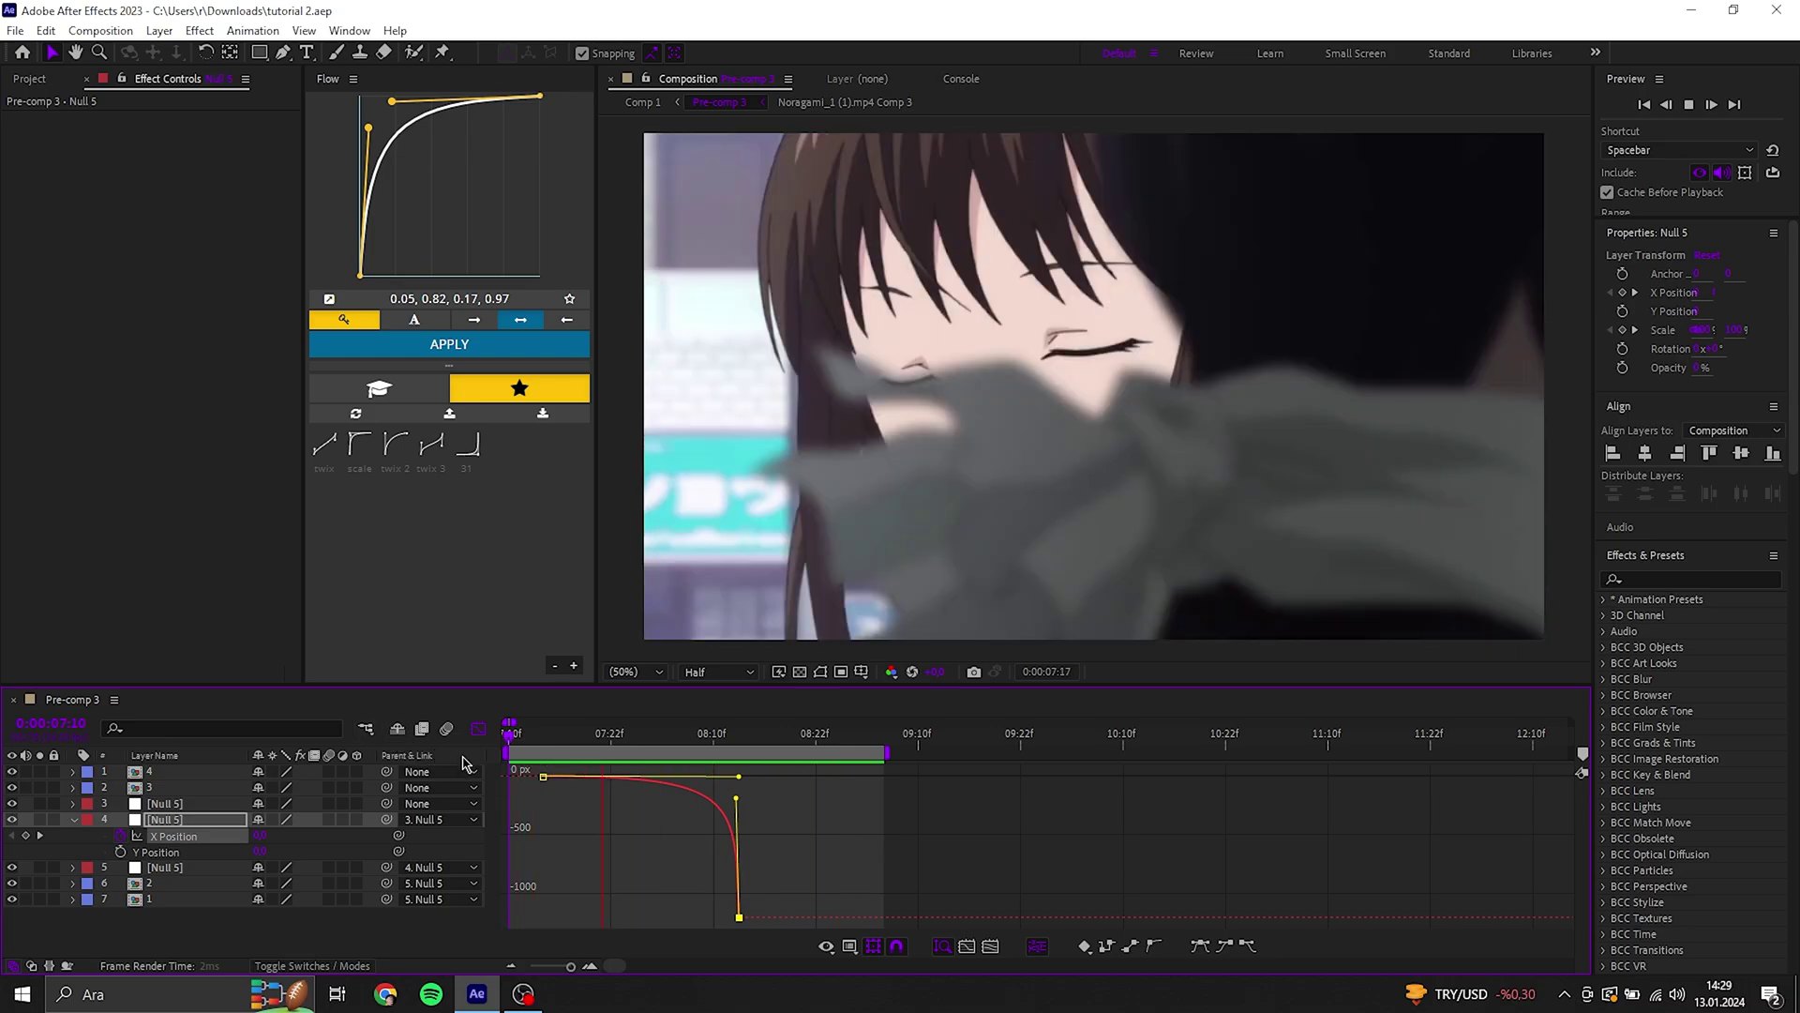
pyautogui.moveTo(739, 800); pyautogui.dragTo(738, 777)
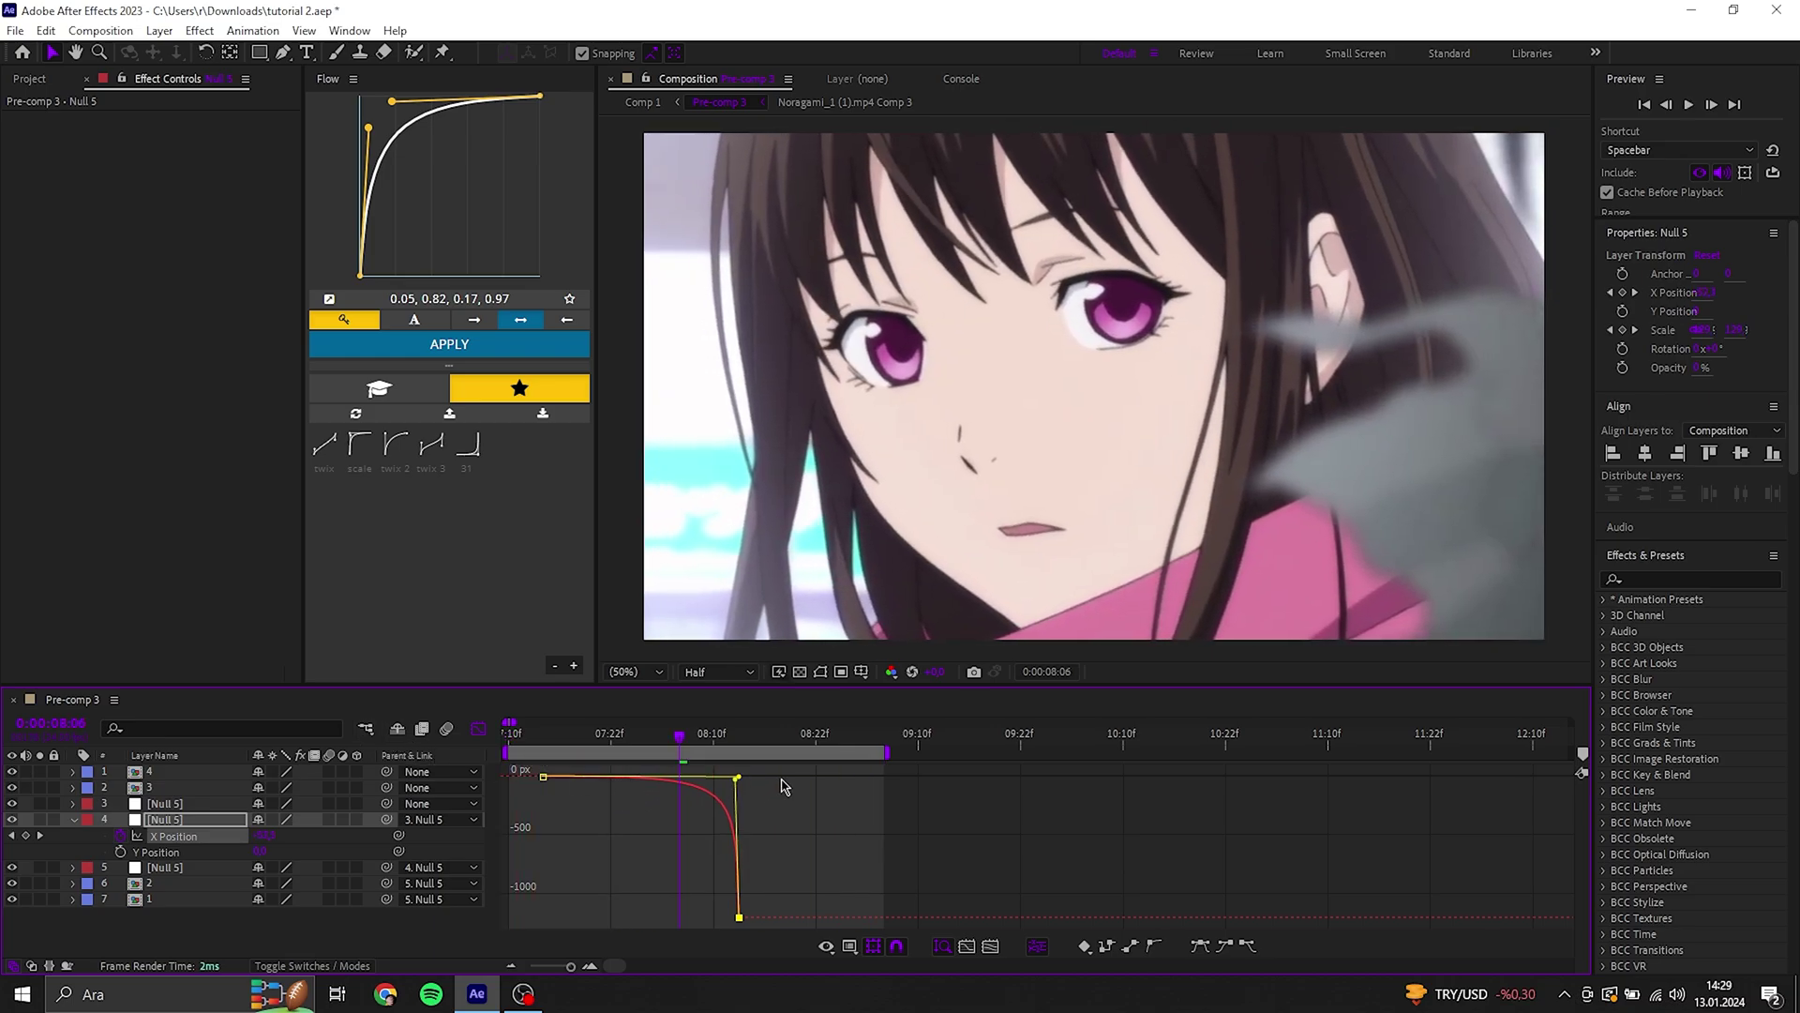
pyautogui.press('space')
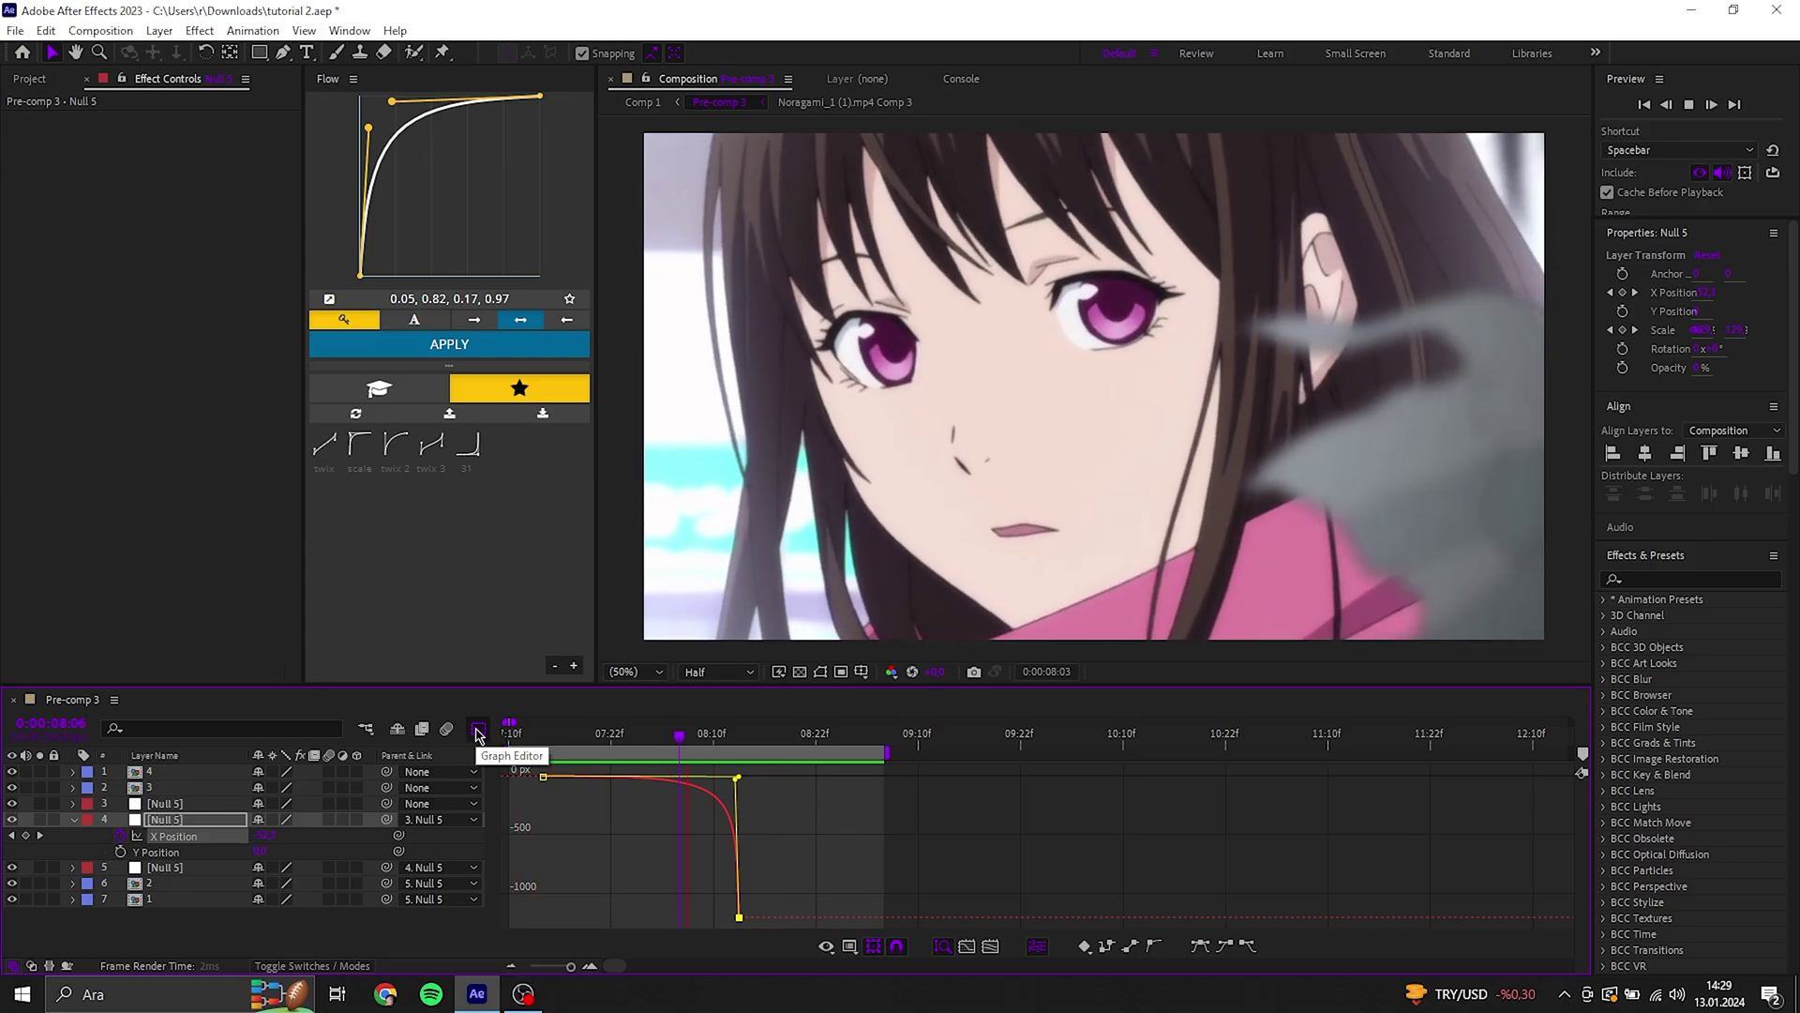
pyautogui.click(479, 732)
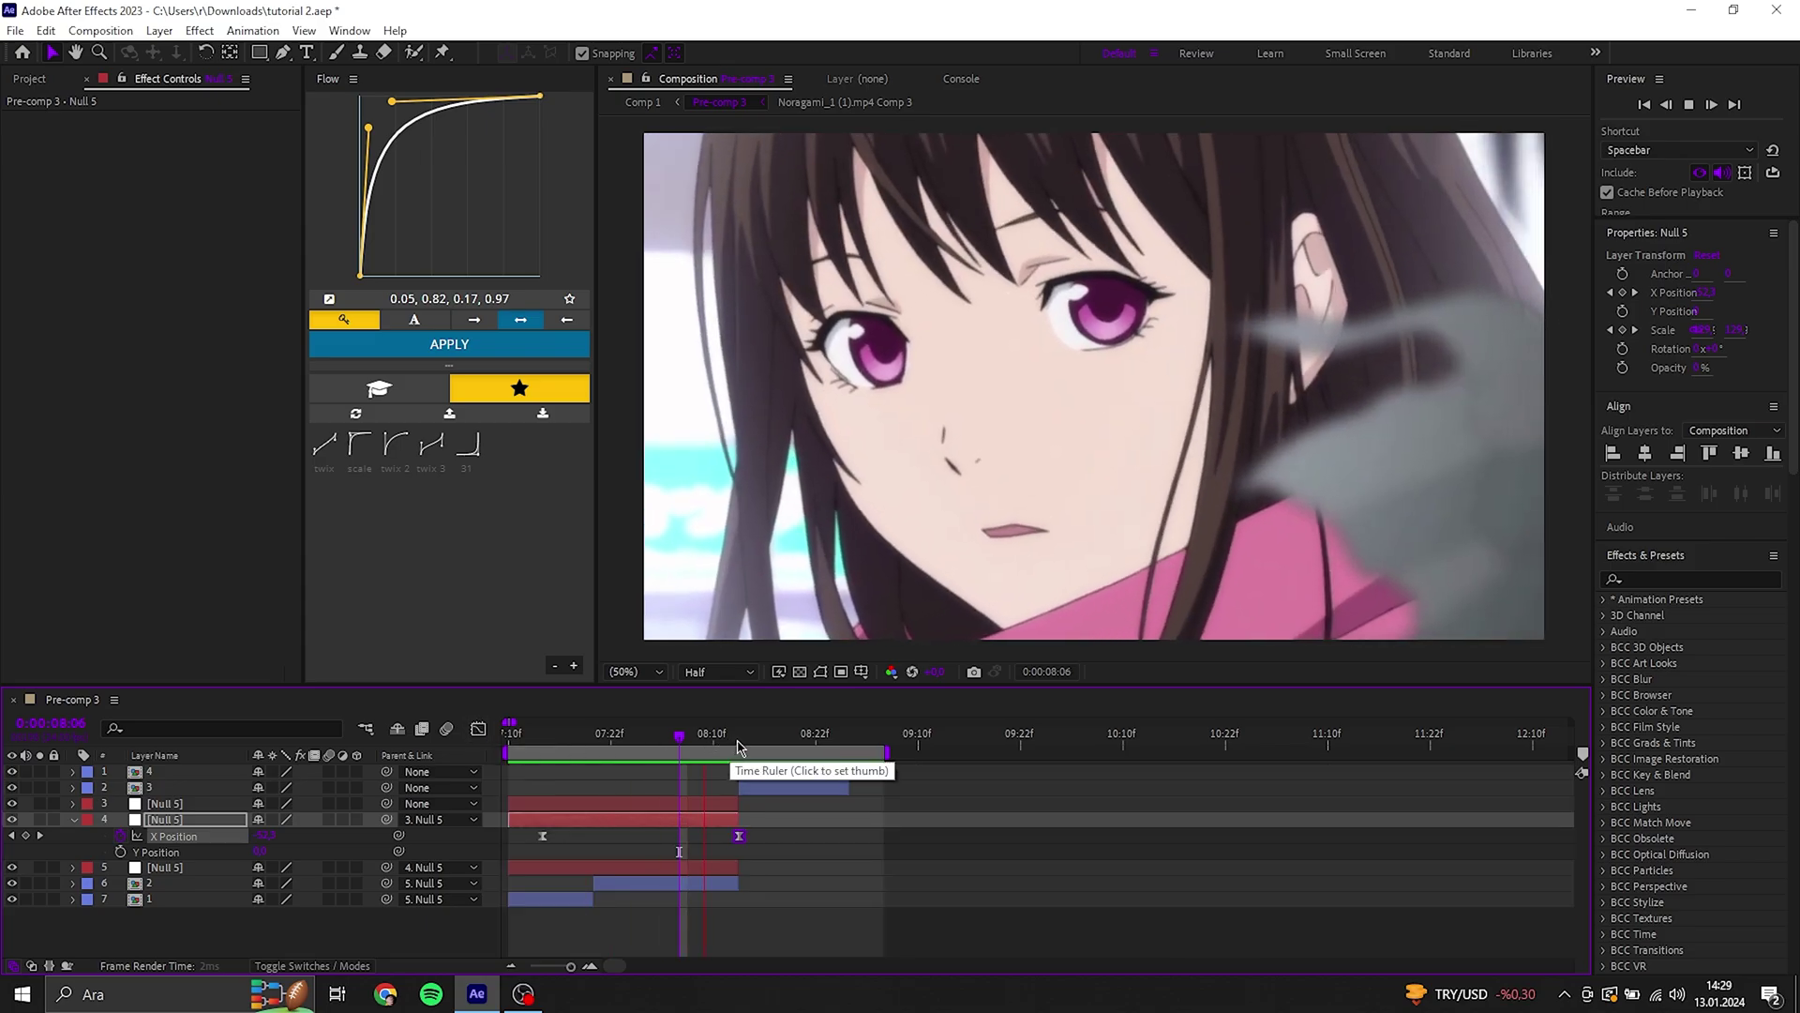
# Create a new null at 08:13 and delete its unwanted first half, leaving Null 6.
pyautogui.press('space')
pyautogui.click(740, 748)
pyautogui.click(764, 789)
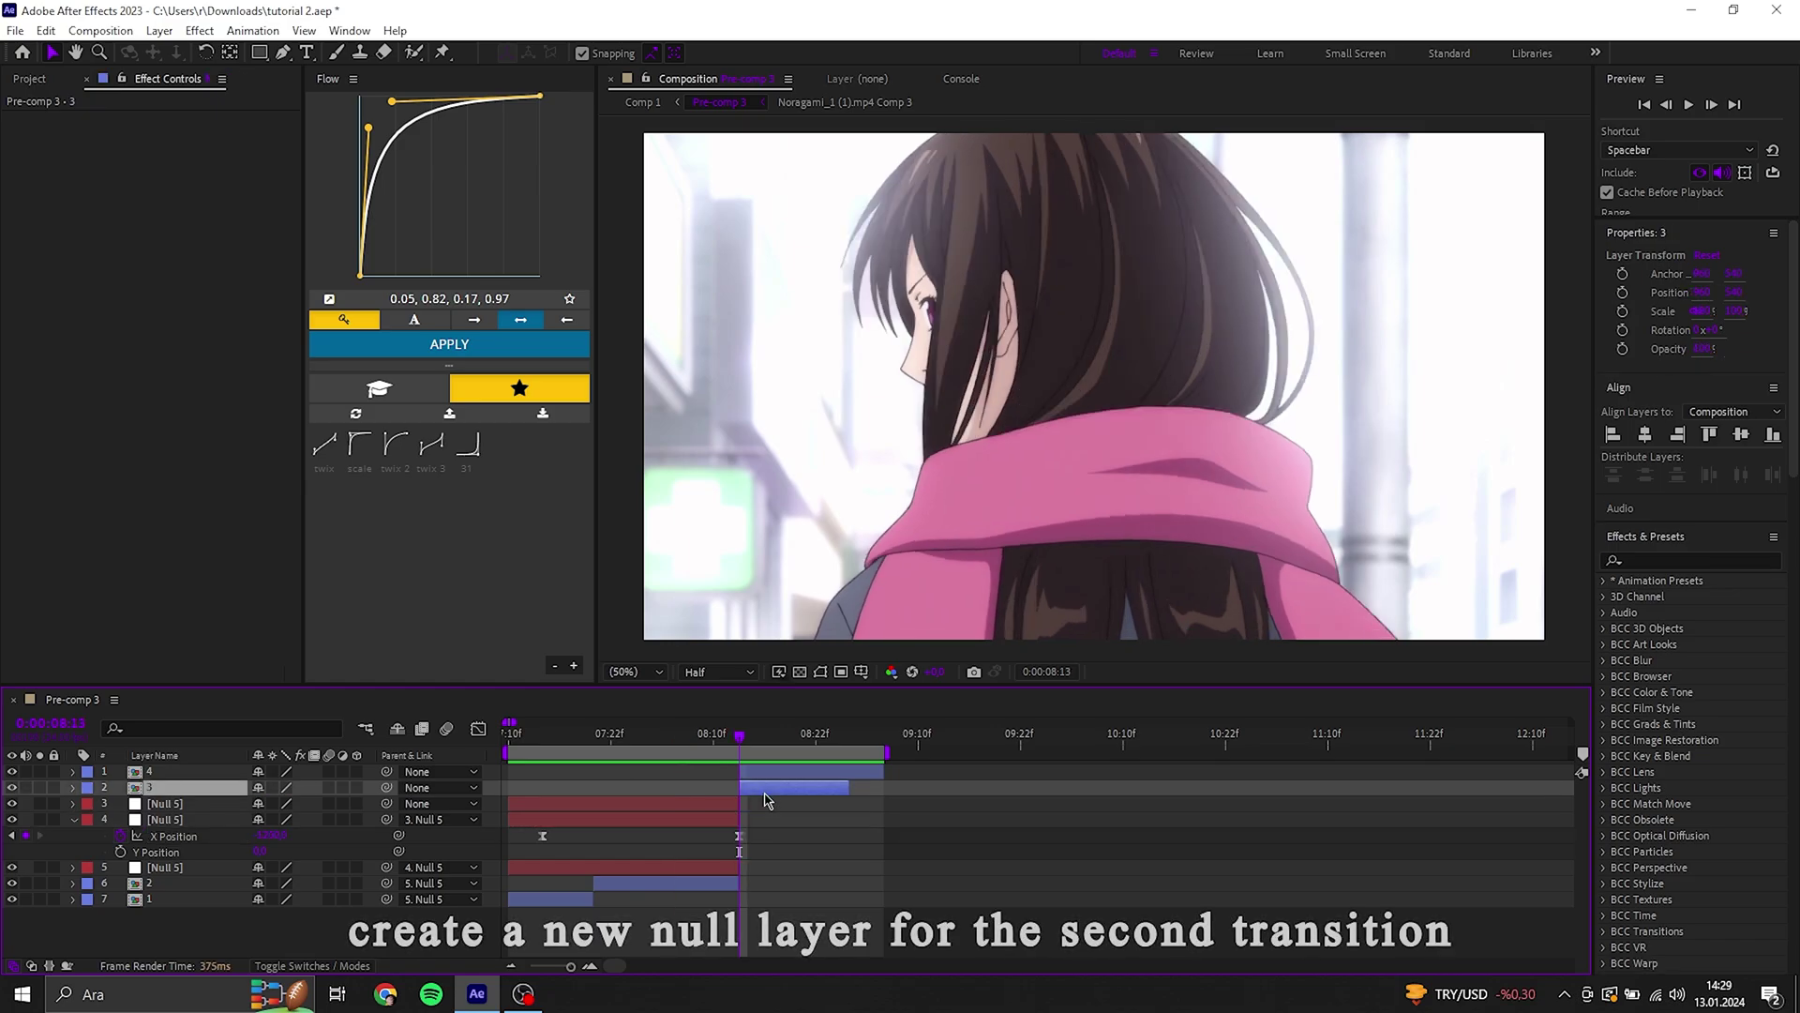
pyautogui.hotkey('ctrl', 'alt', 'shift', 'y')
pyautogui.hotkey('ctrl', 'shift', 'd')
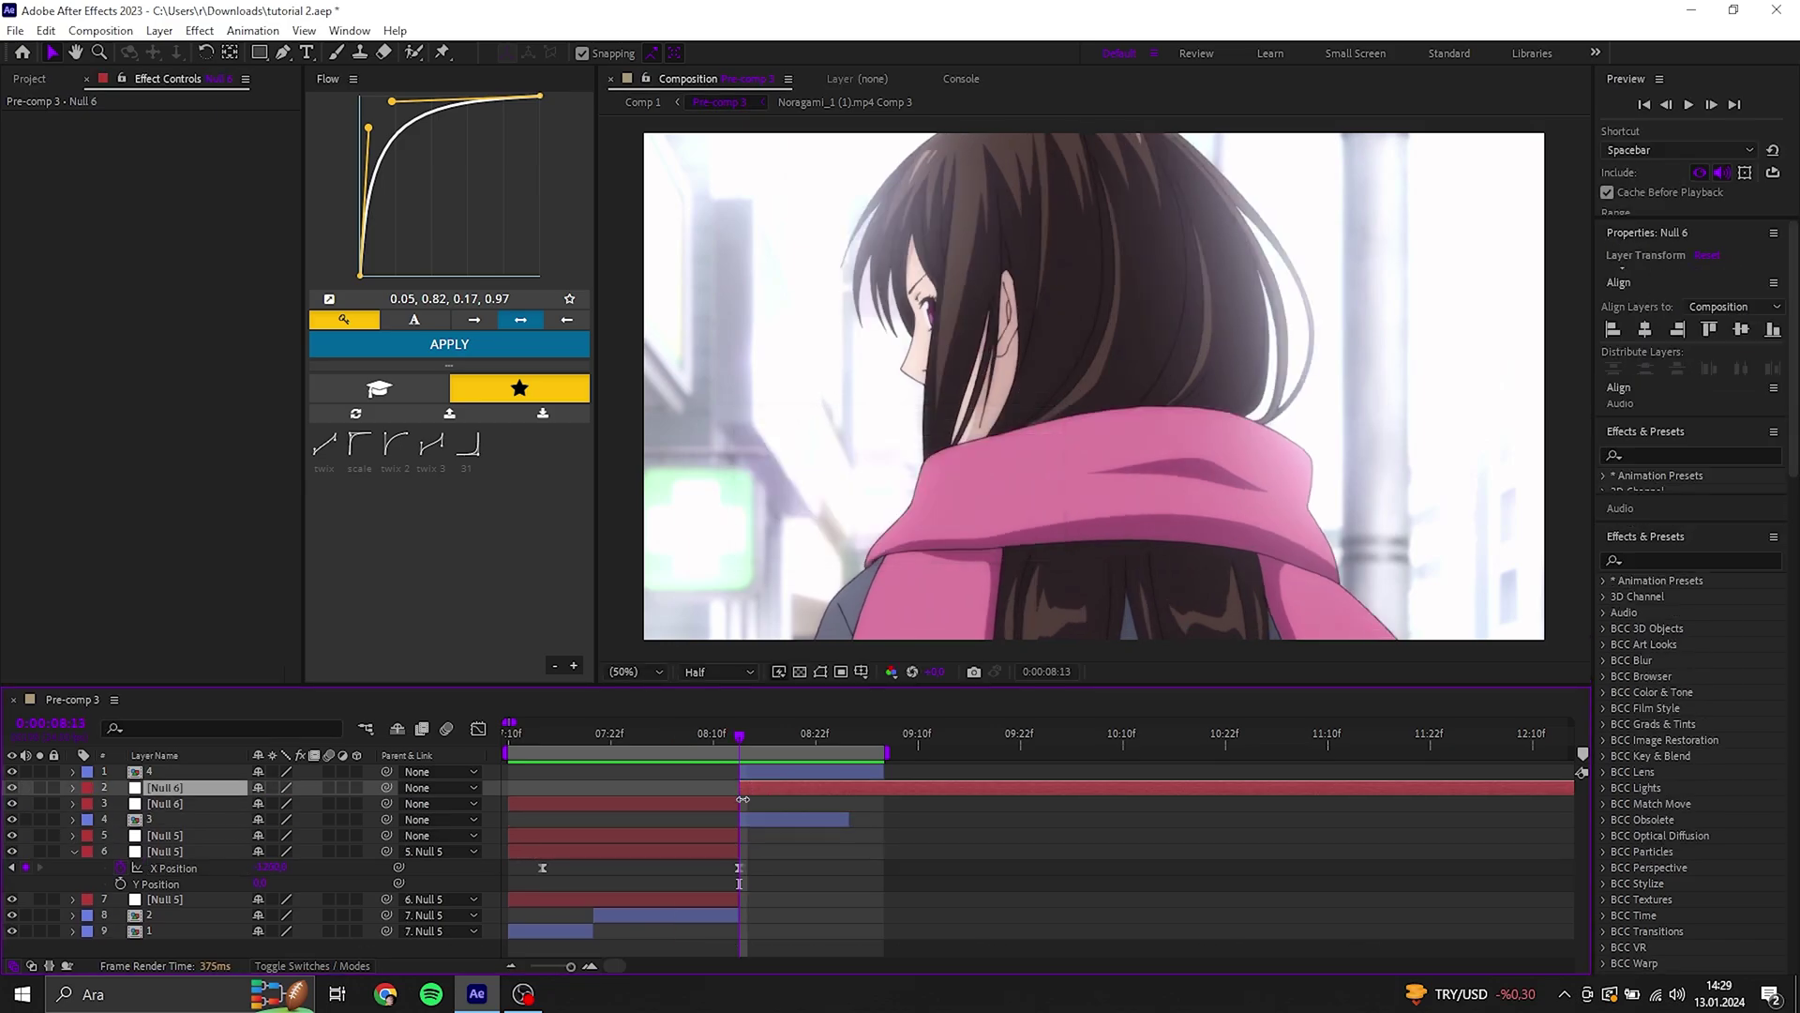
pyautogui.click(733, 805)
pyautogui.press('Delete')
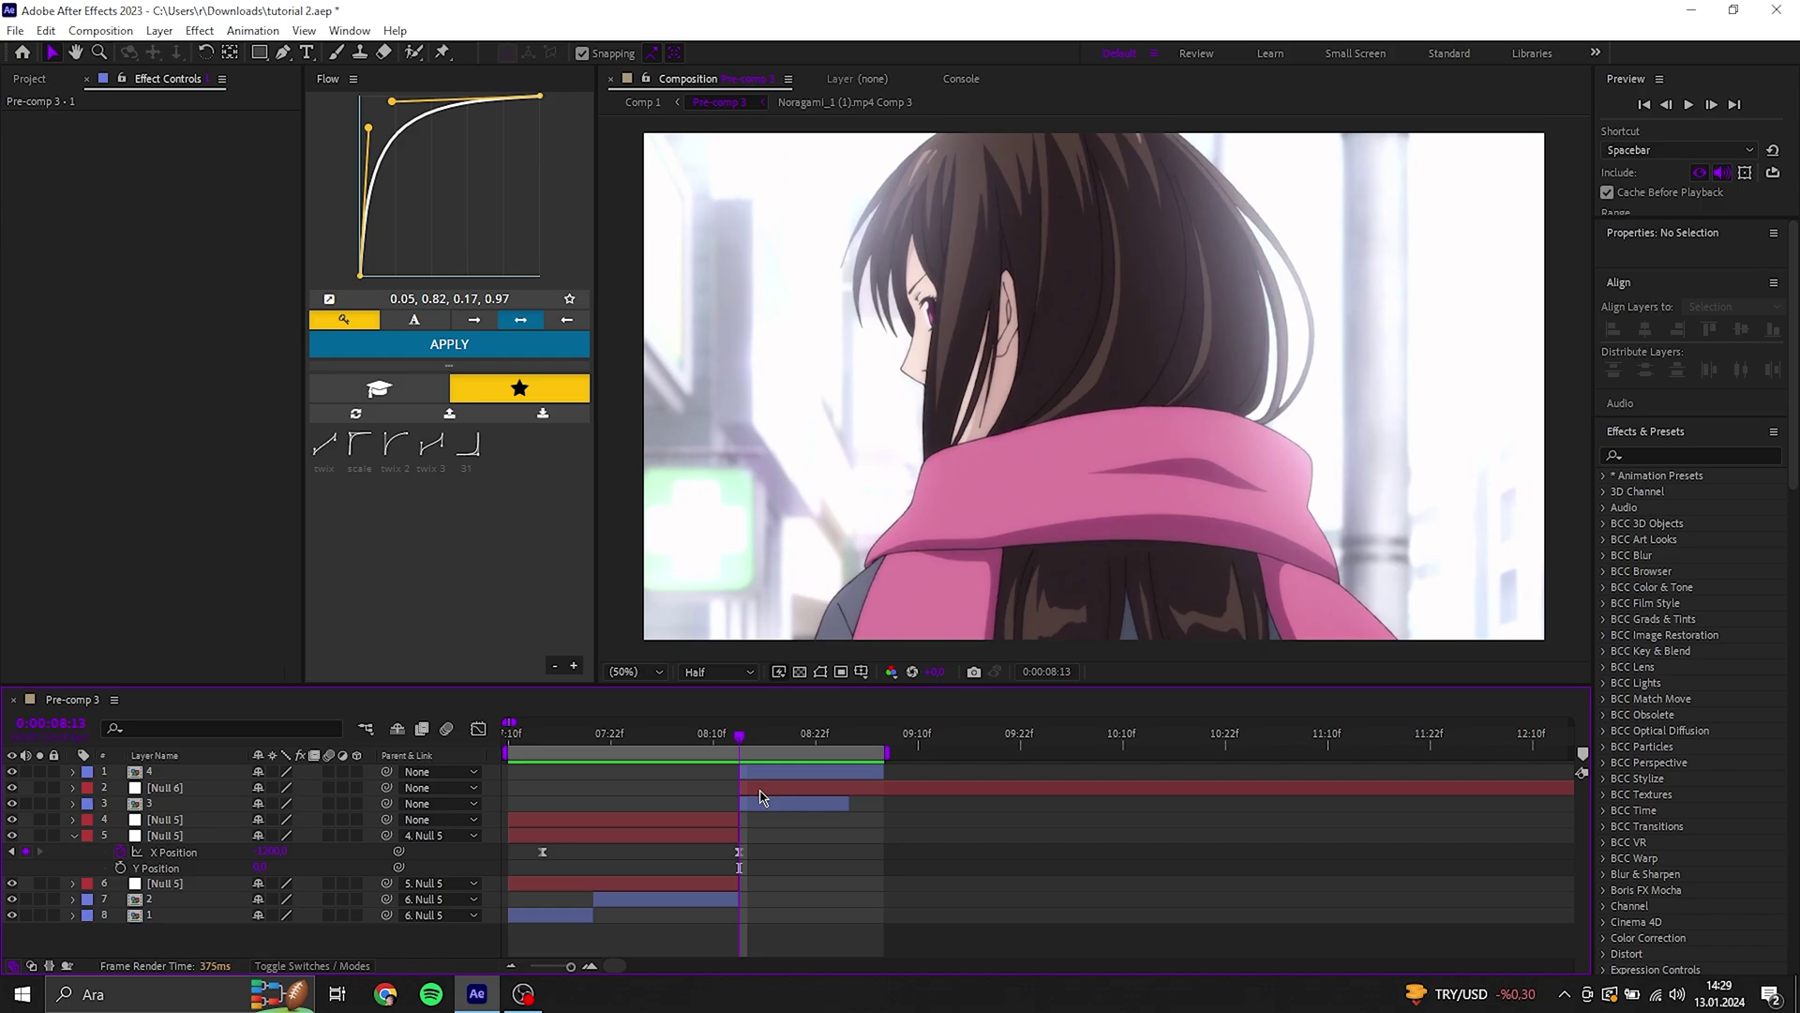
# Hide the top clip, trim Null 6 to end at 08:20, save, and parent clip 3 to it.
pyautogui.click(761, 790)
pyautogui.click(15, 772)
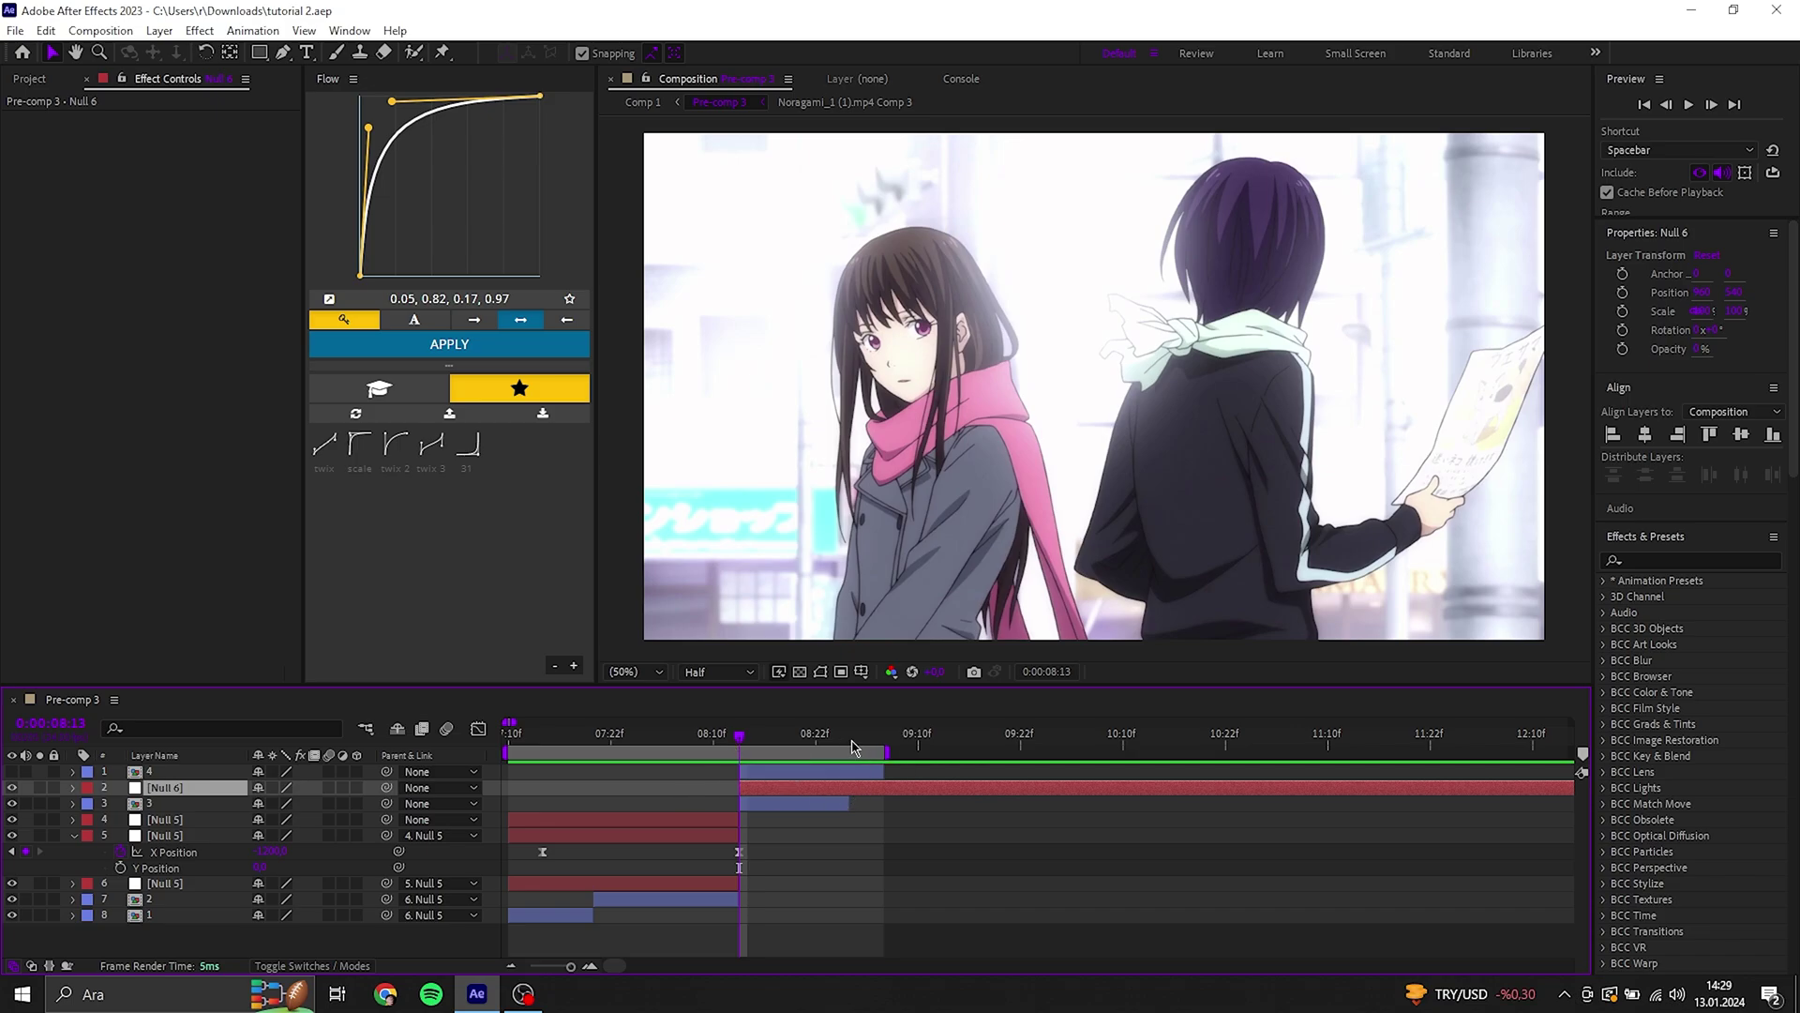
pyautogui.moveTo(854, 748); pyautogui.dragTo(799, 737)
pyautogui.hotkey('alt', ']')
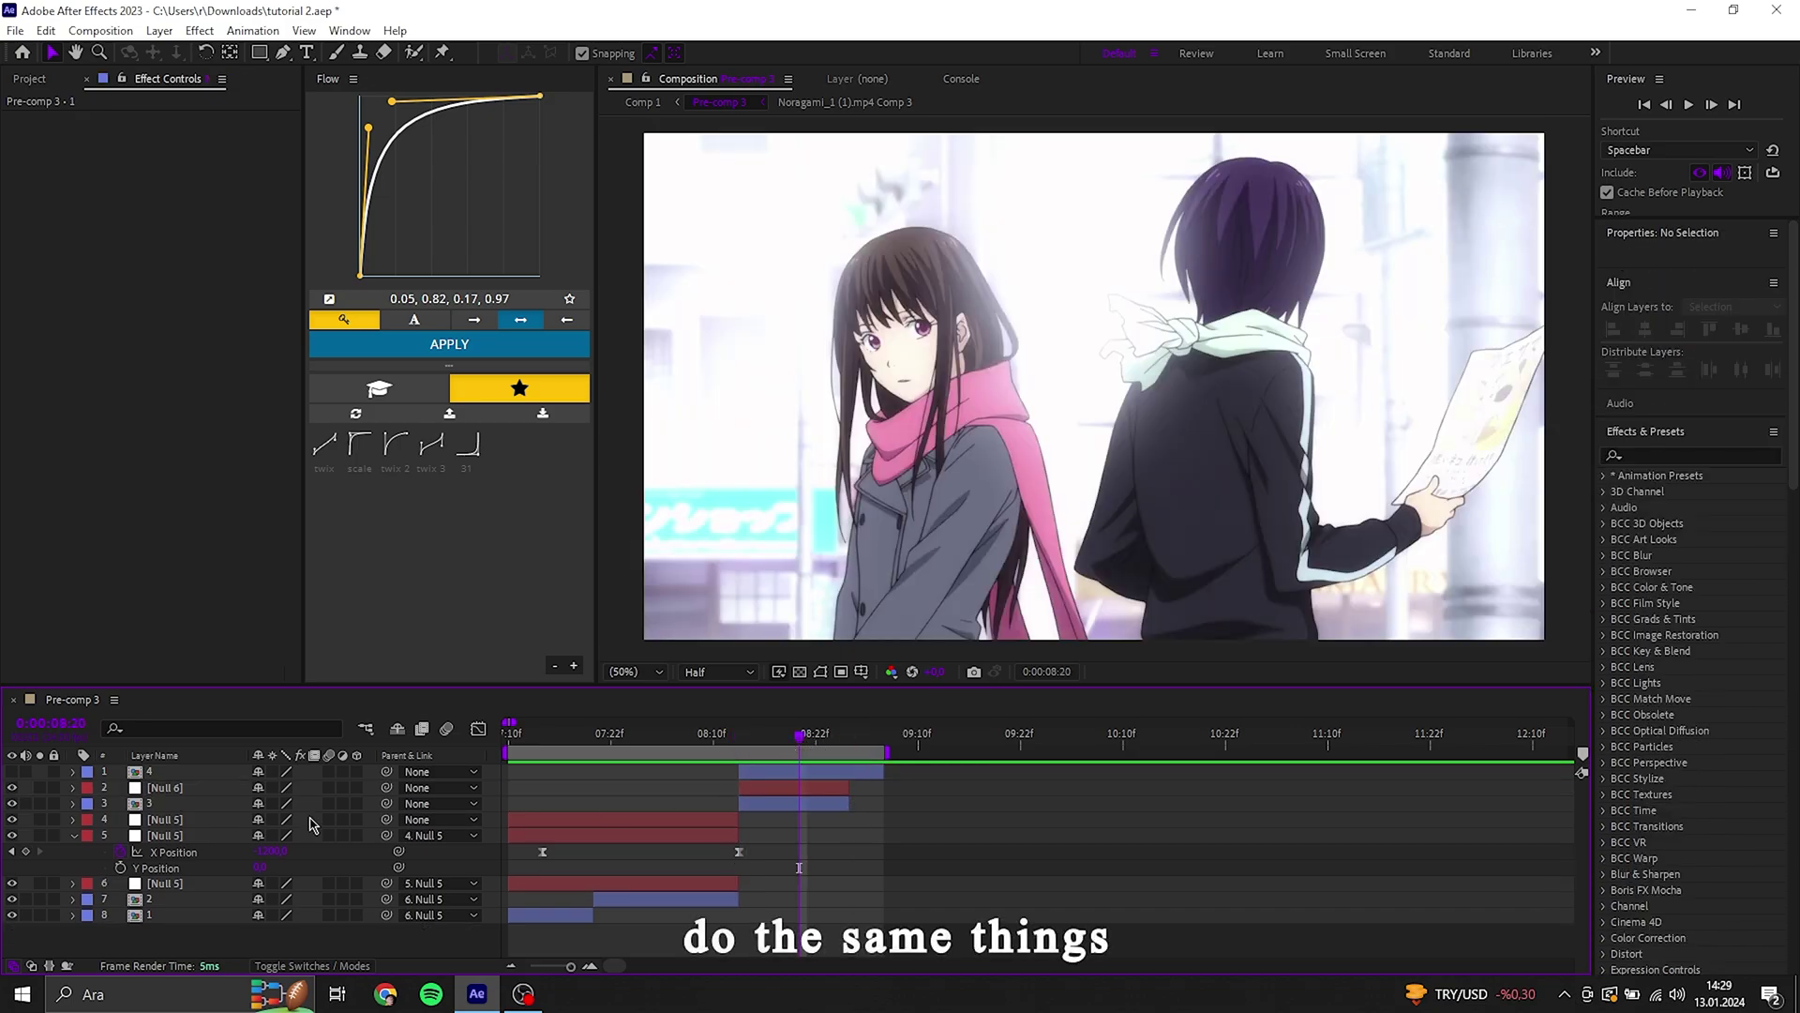
pyautogui.hotkey('ctrl', 's')
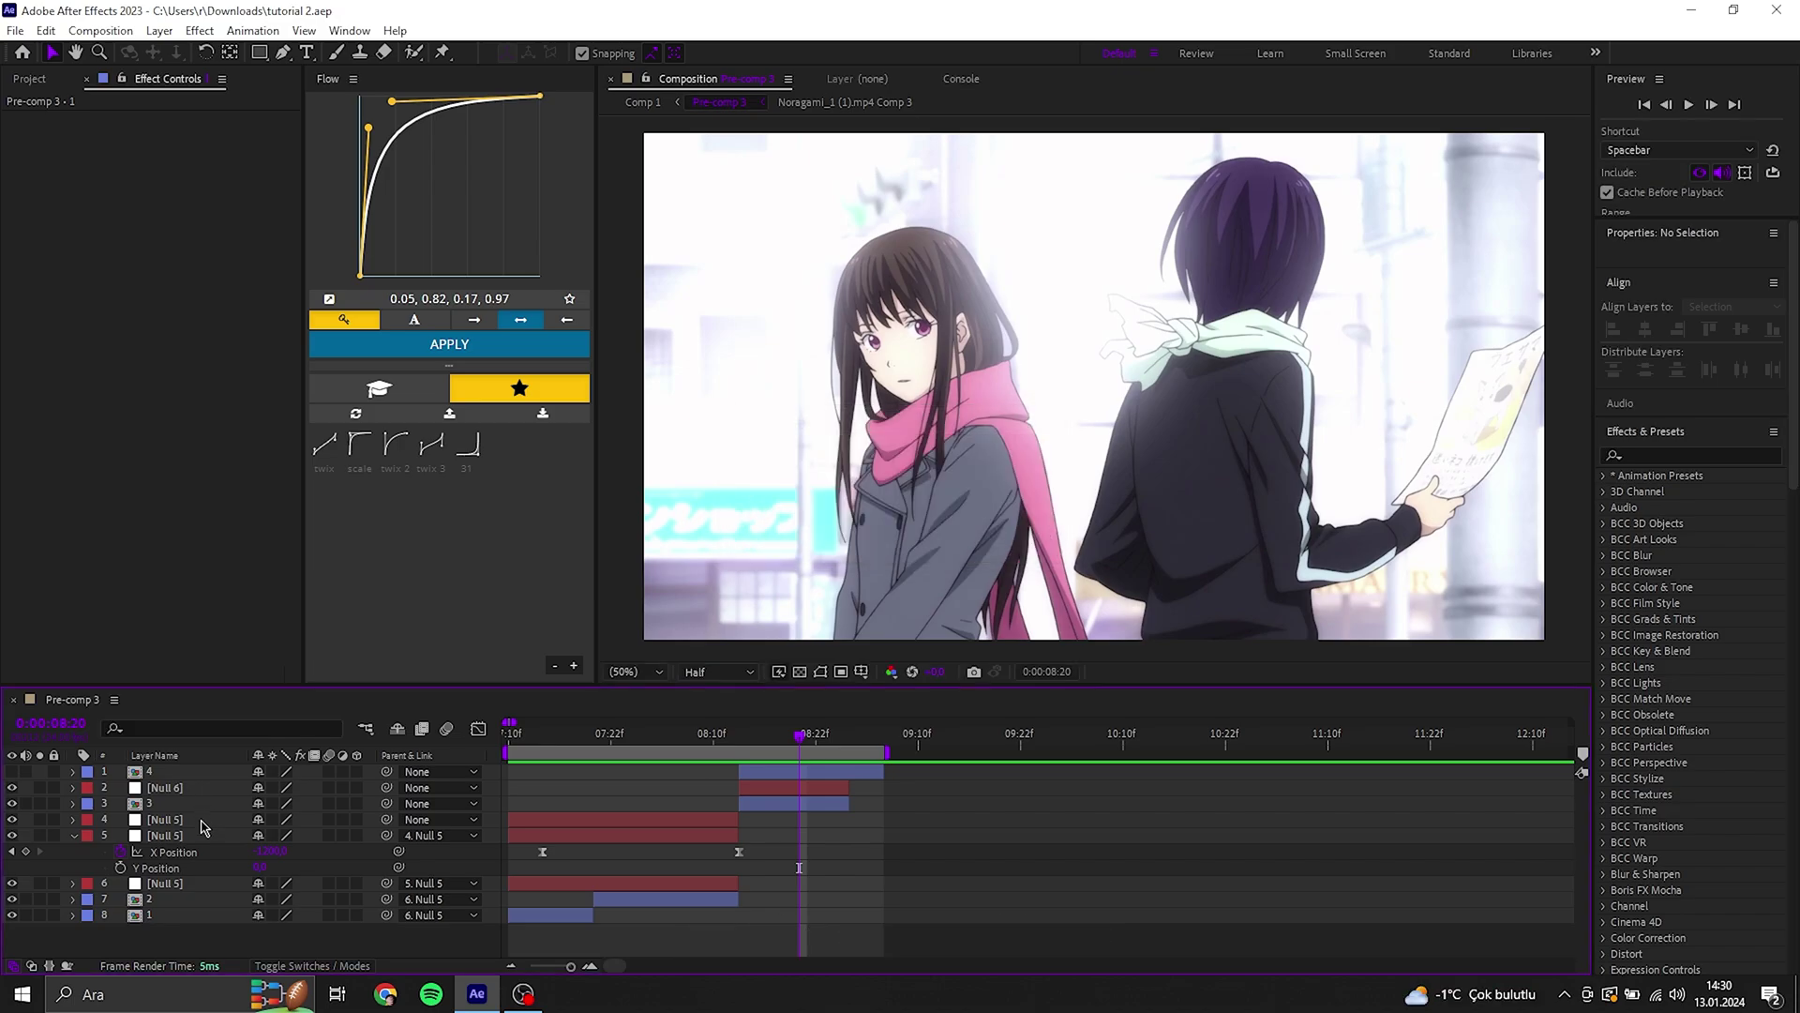
pyautogui.click(215, 820)
pyautogui.click(349, 805)
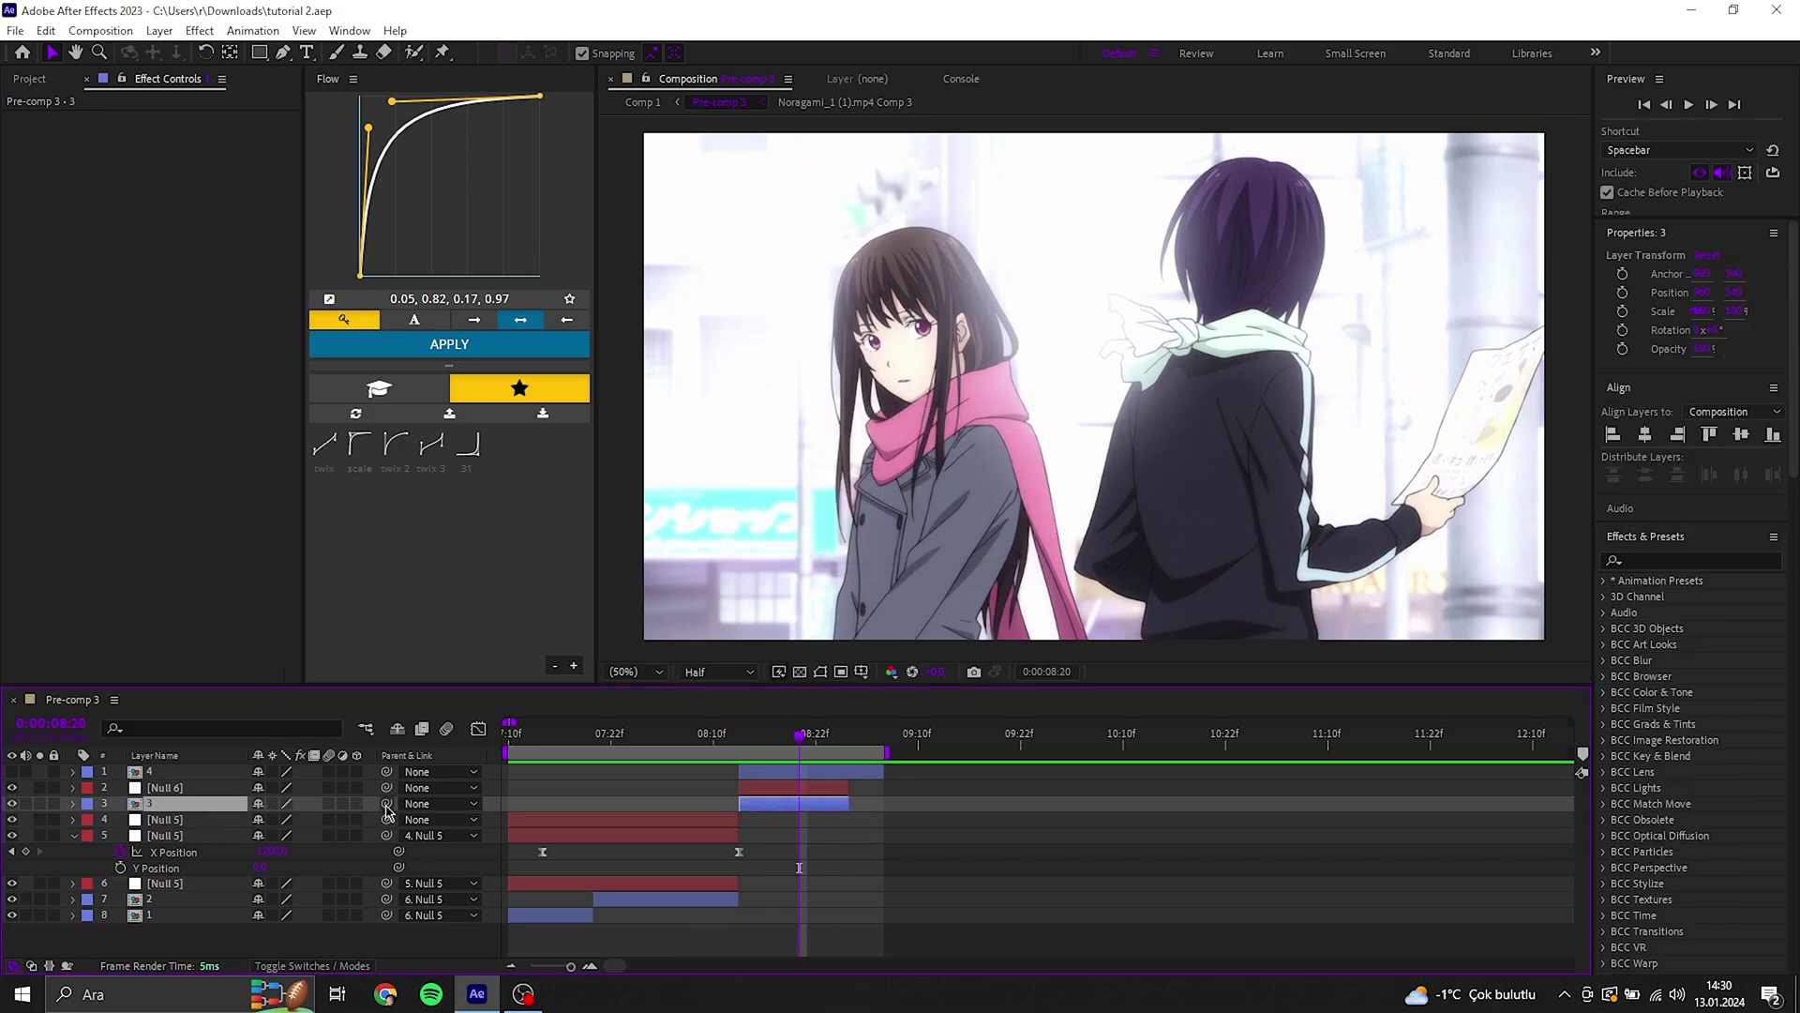
pyautogui.click(741, 744)
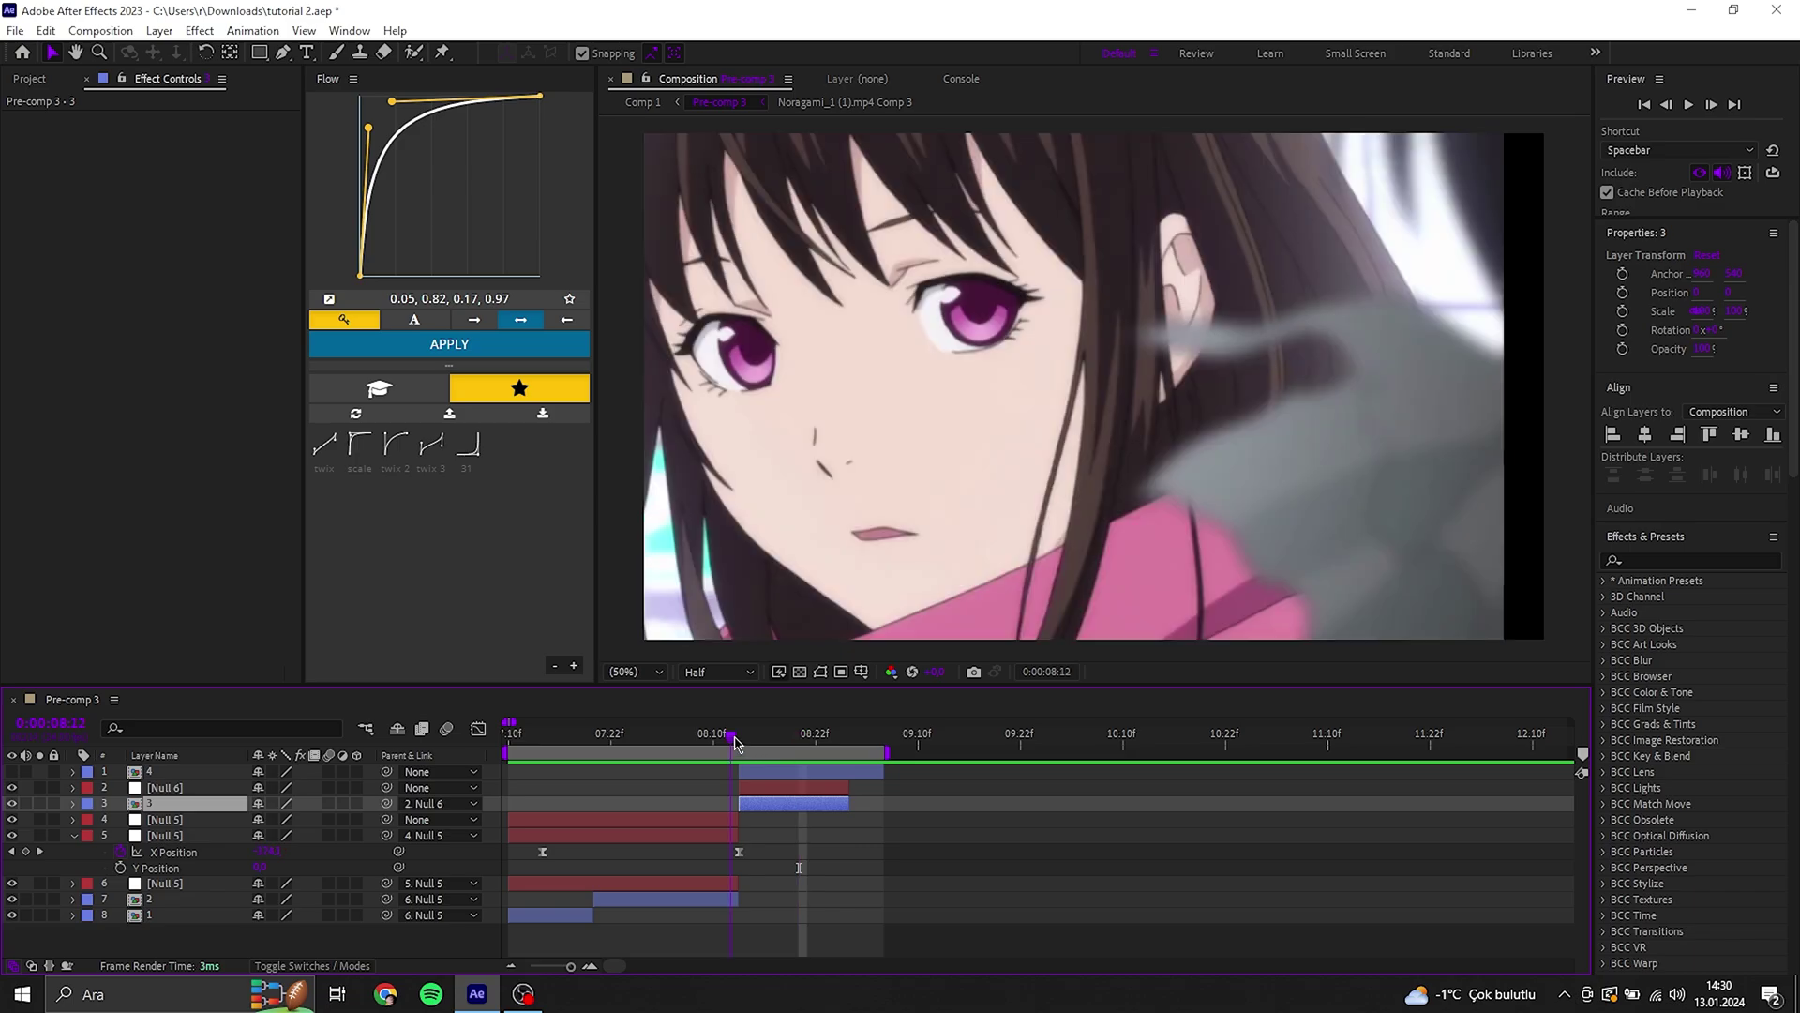
# Split layer 3's Position into X and Y and keyframe its X Position at 1000.
pyautogui.press('p')
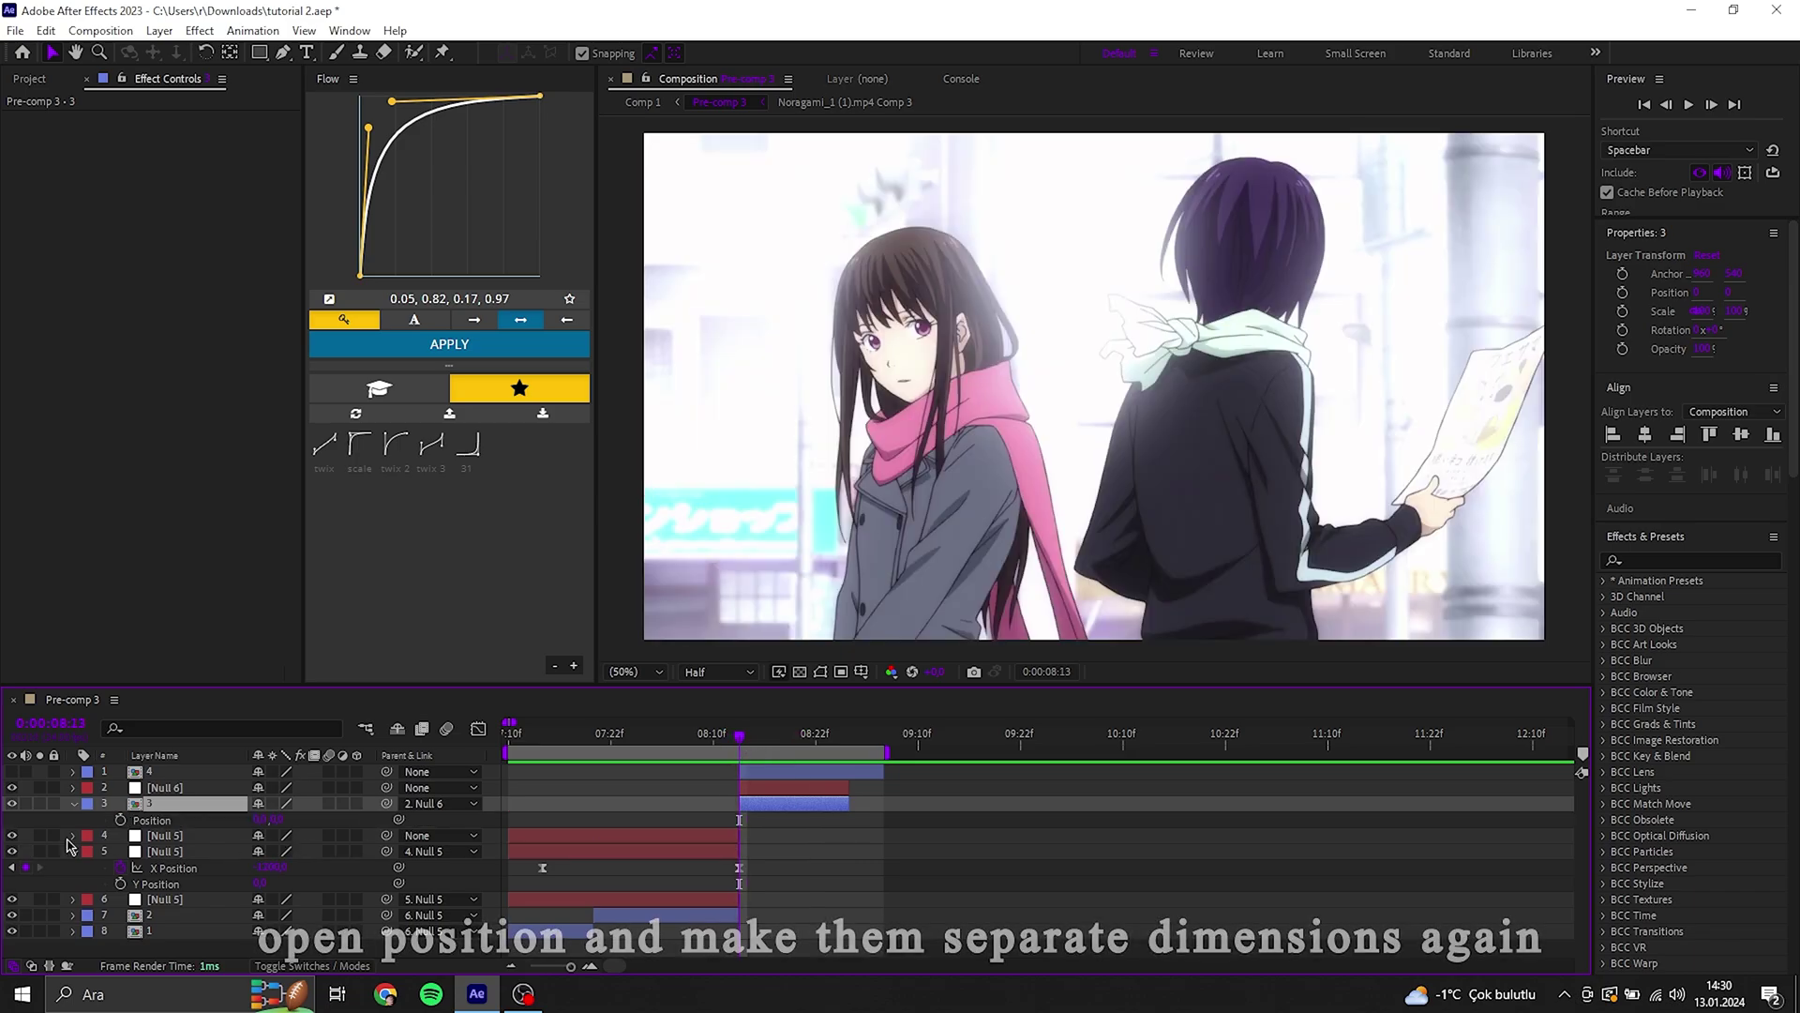
pyautogui.rightClick(155, 823)
pyautogui.click(235, 588)
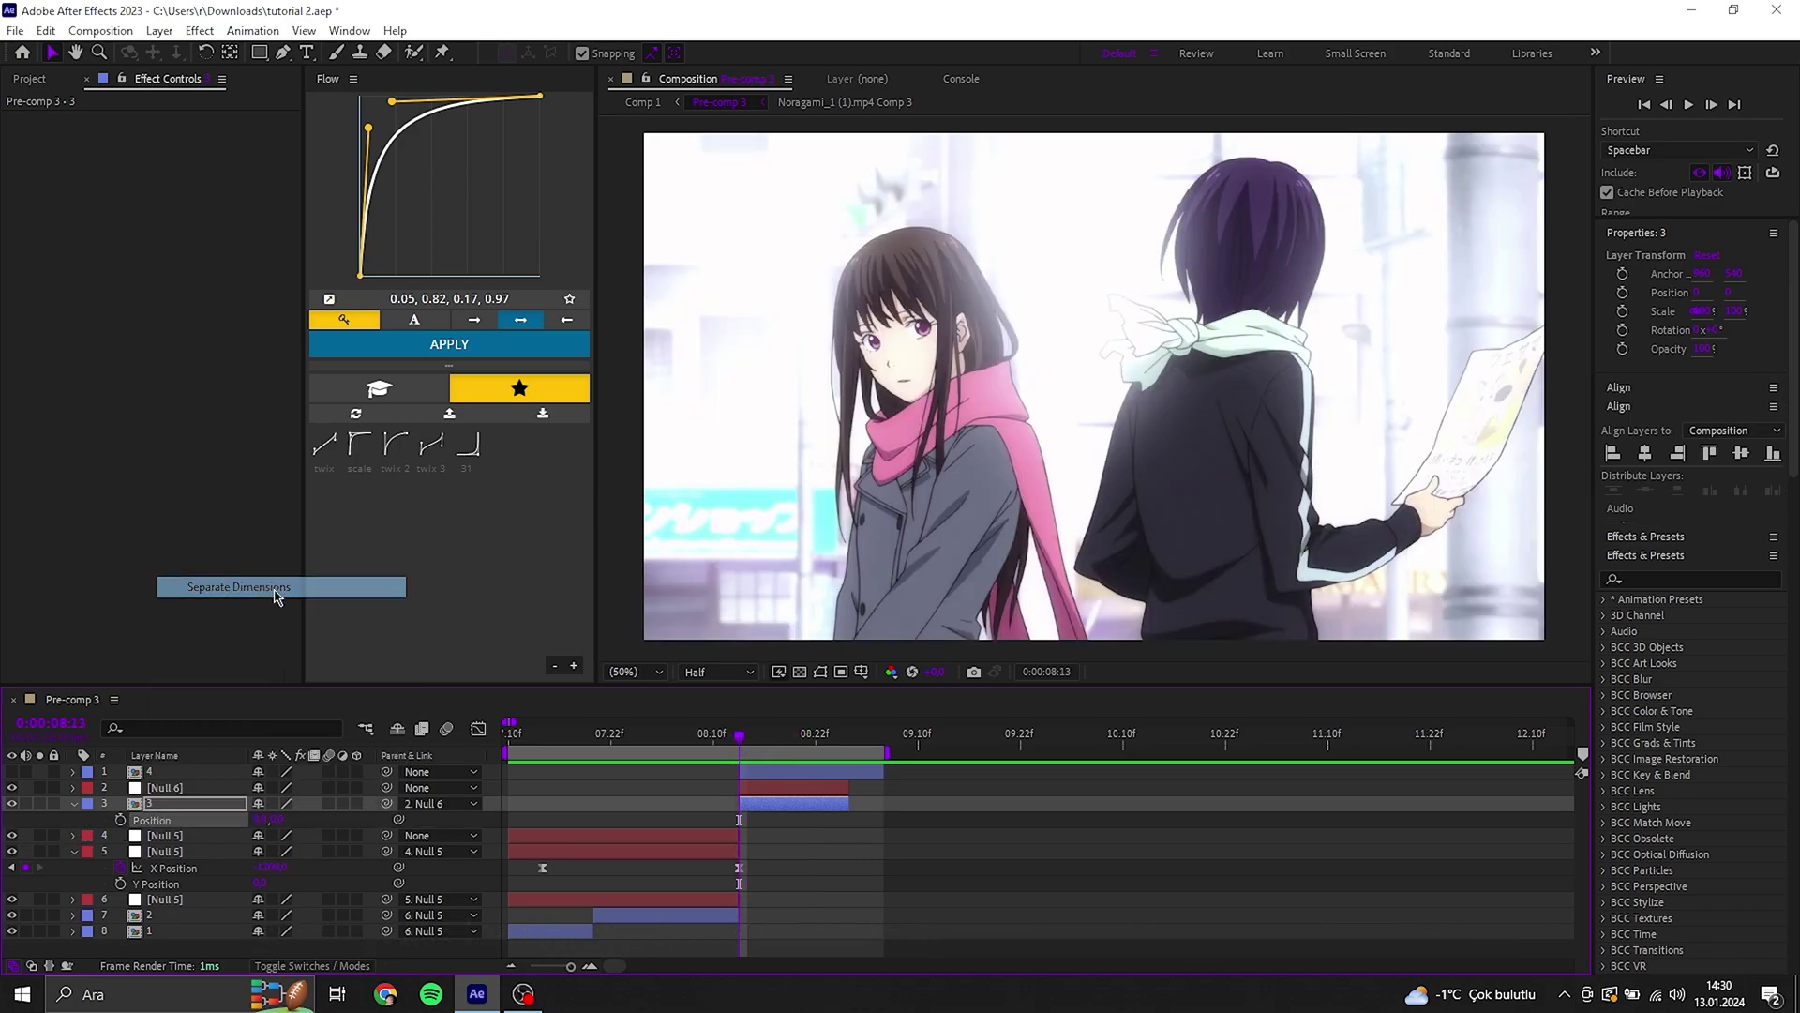
pyautogui.click(279, 829)
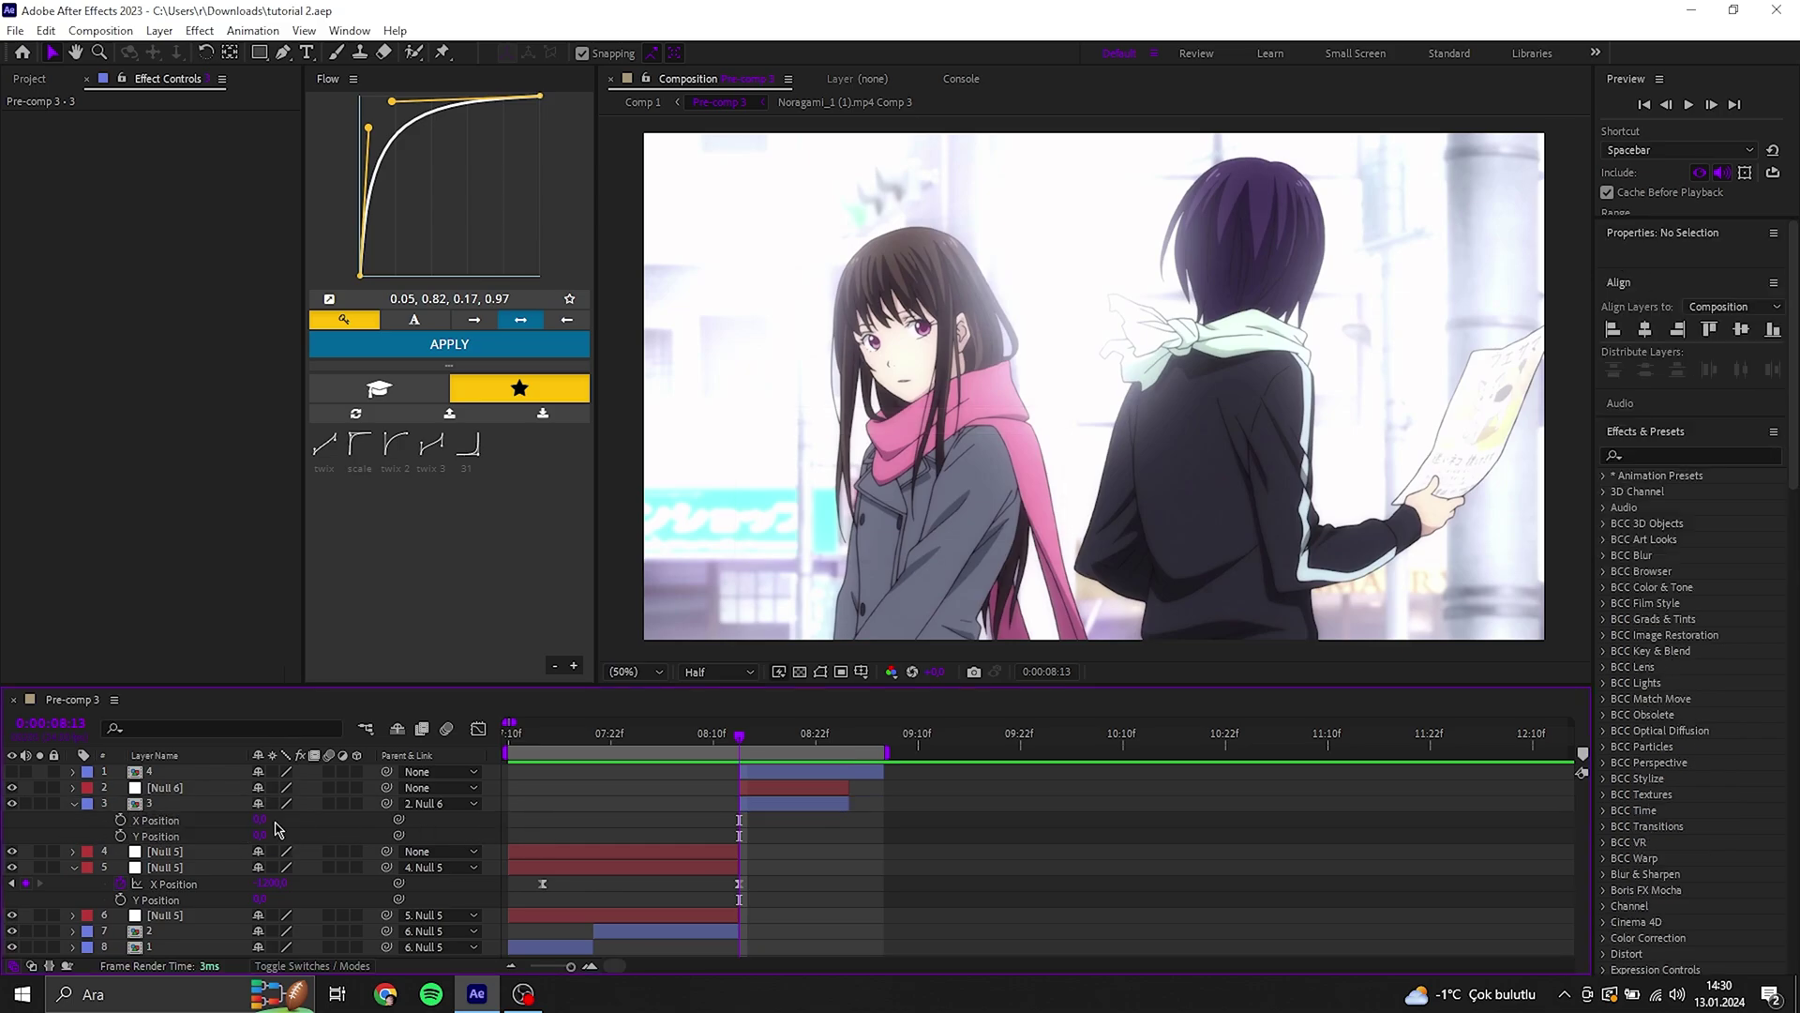
pyautogui.click(122, 820)
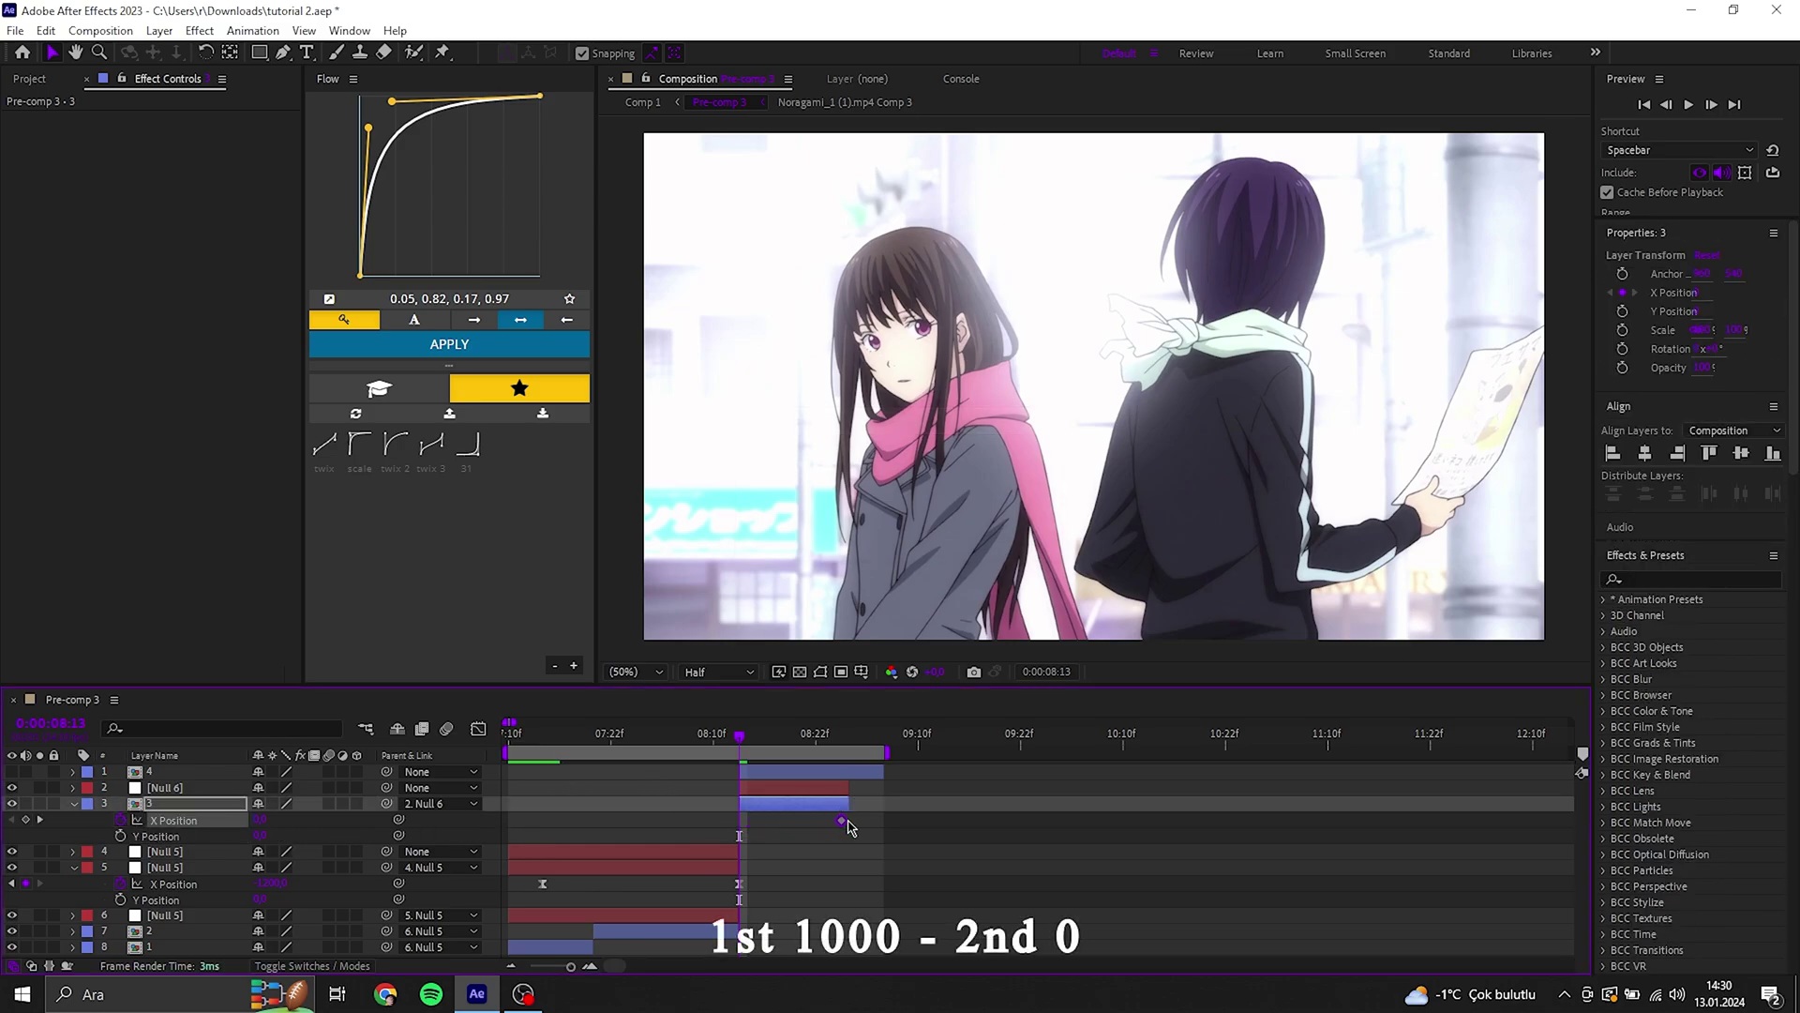
pyautogui.moveTo(260, 820); pyautogui.dragTo(263, 822)
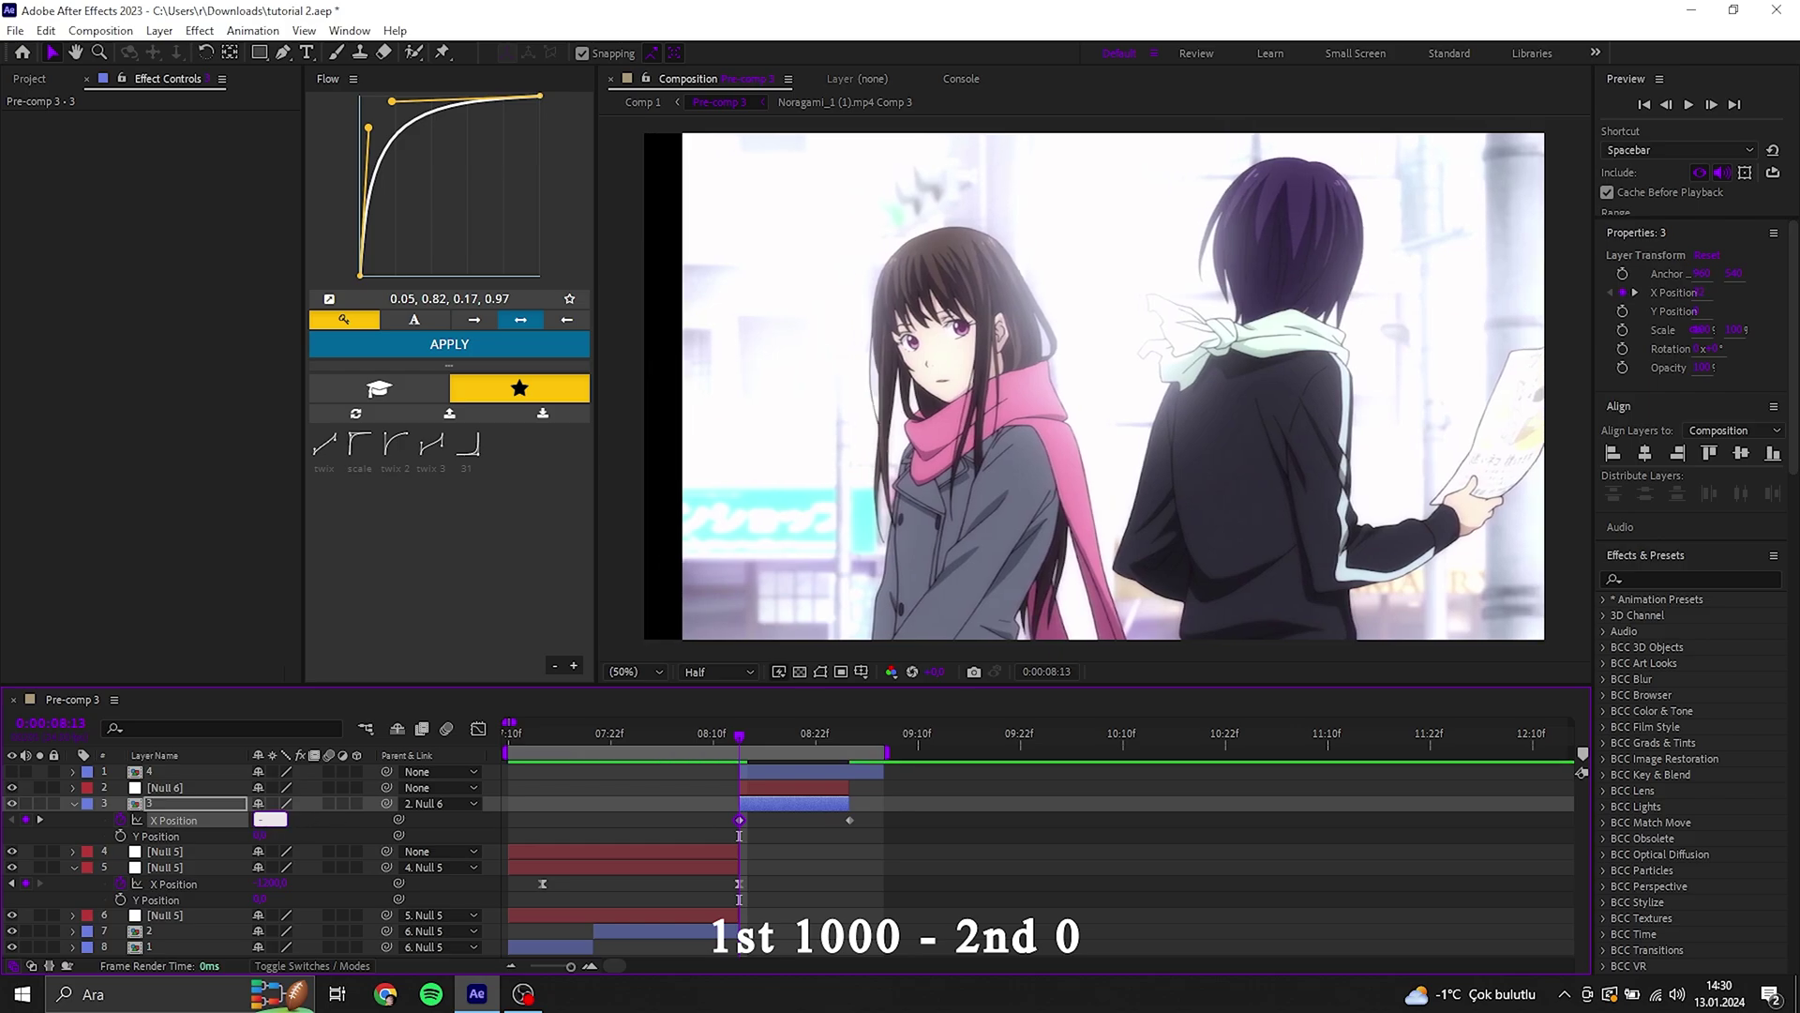
pyautogui.write('1000')
pyautogui.press('Return')
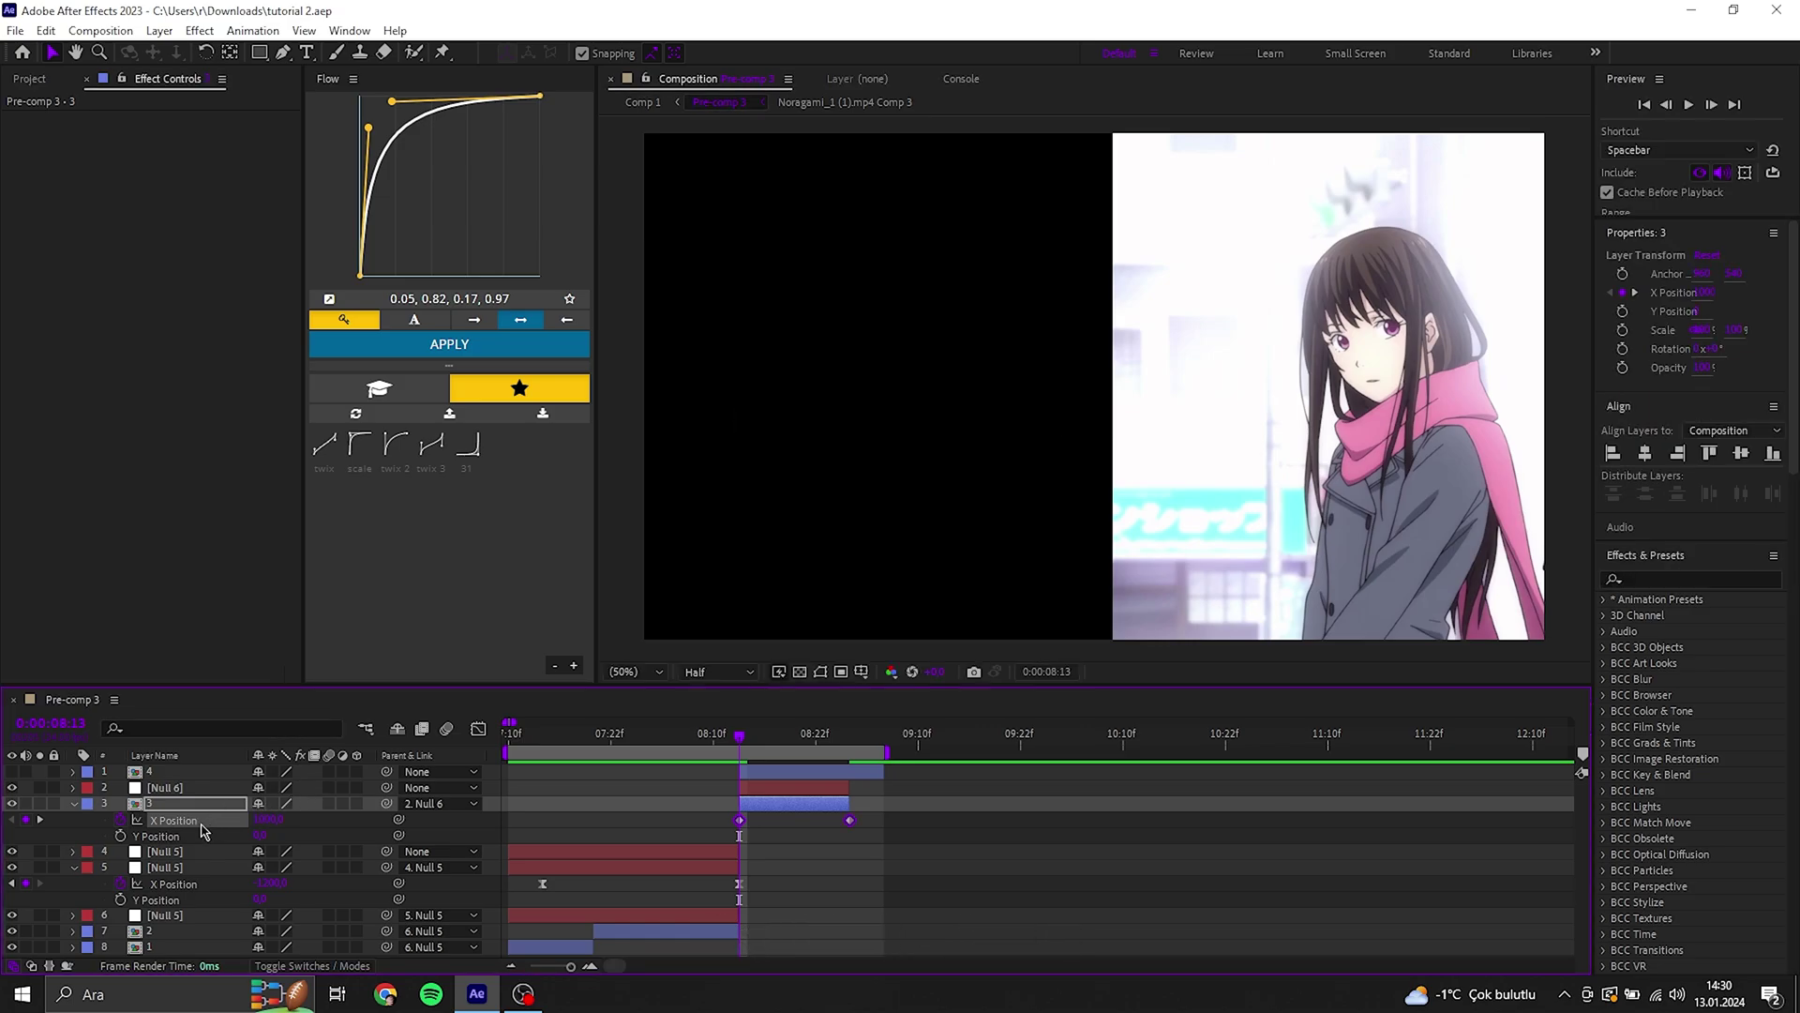
# Shape clip 3's X Position curve to start fast and ease out, then preview the transition.
pyautogui.click(478, 729)
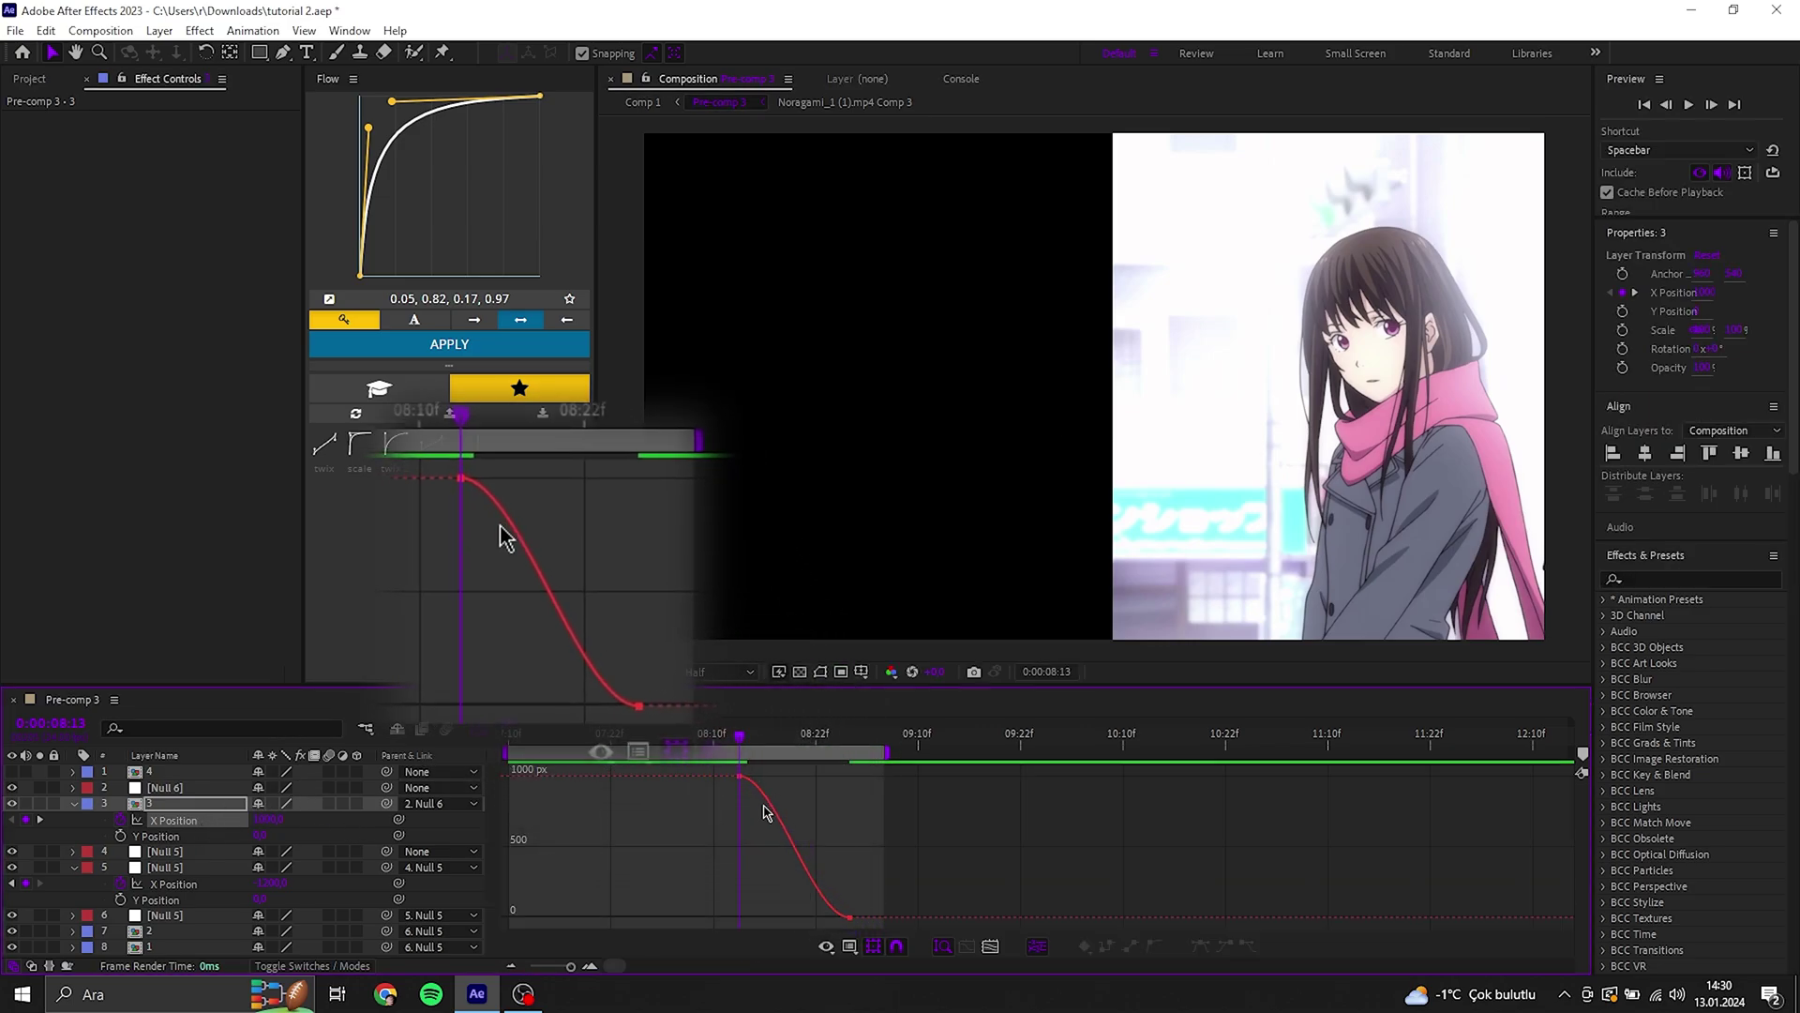
pyautogui.moveTo(775, 776)
pyautogui.mouseDown()
pyautogui.moveTo(742, 905)
pyautogui.moveTo(673, 926)
pyautogui.mouseUp()
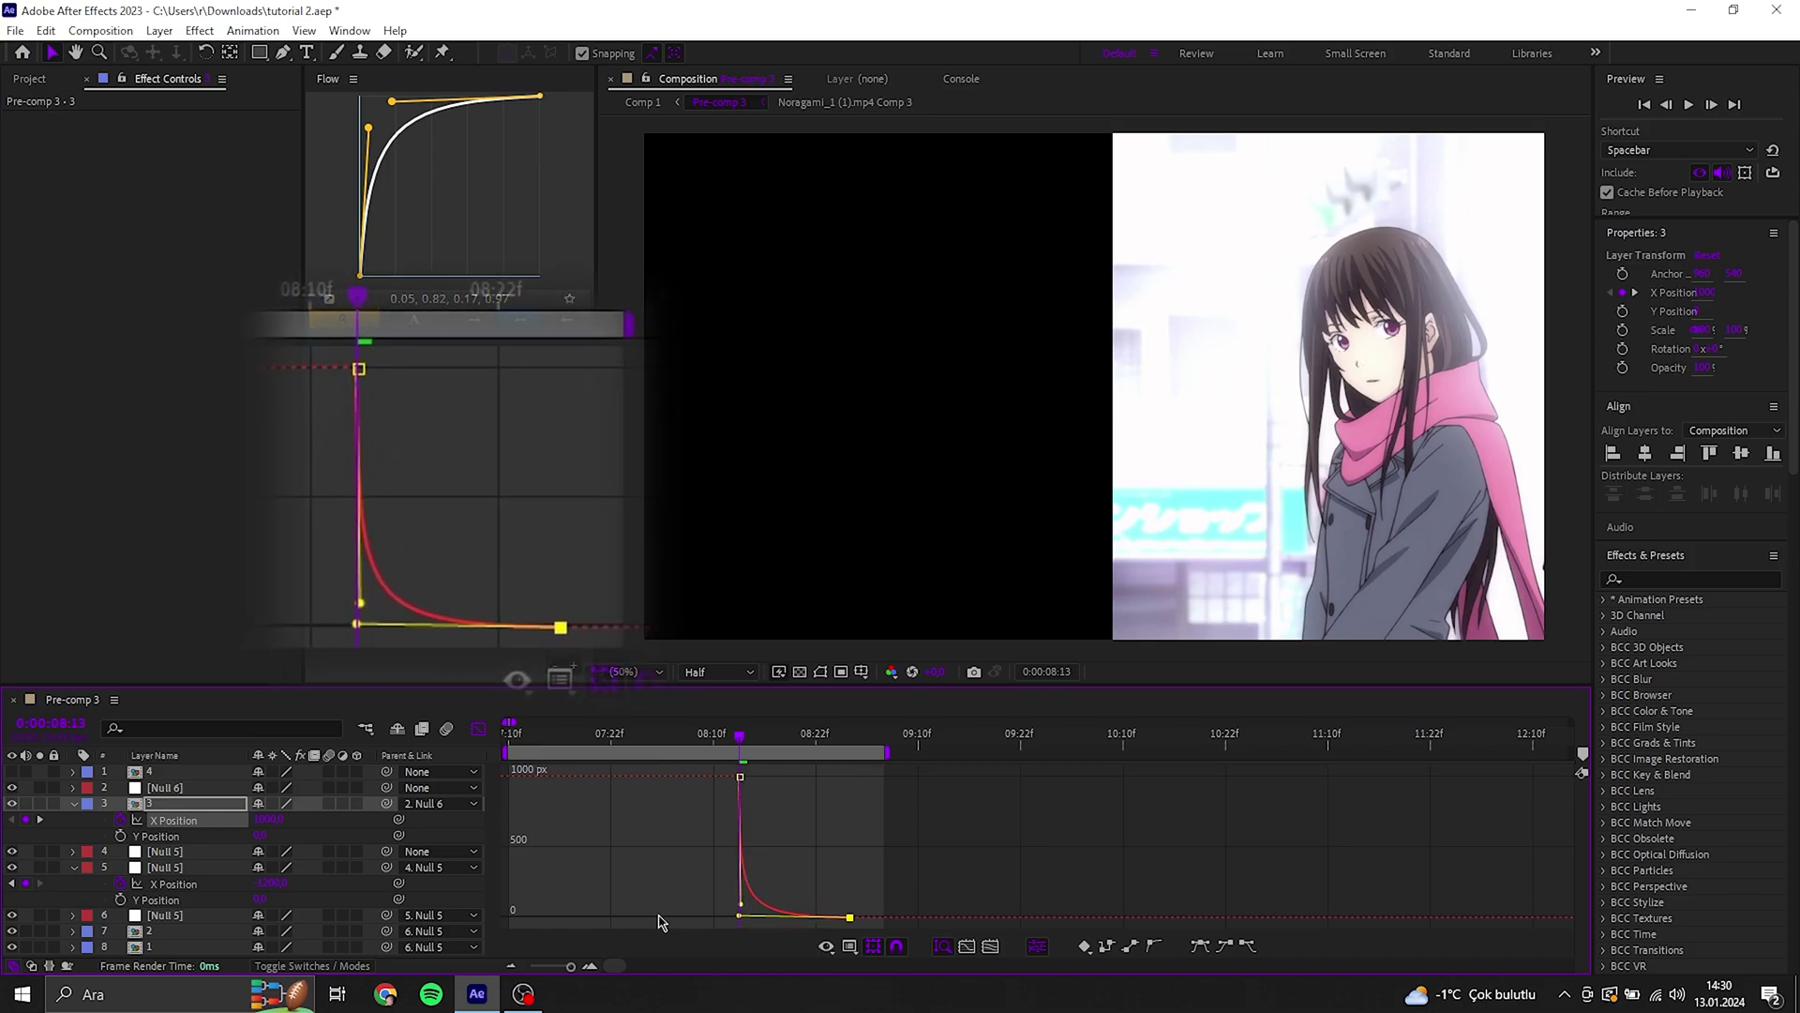
pyautogui.press('space')
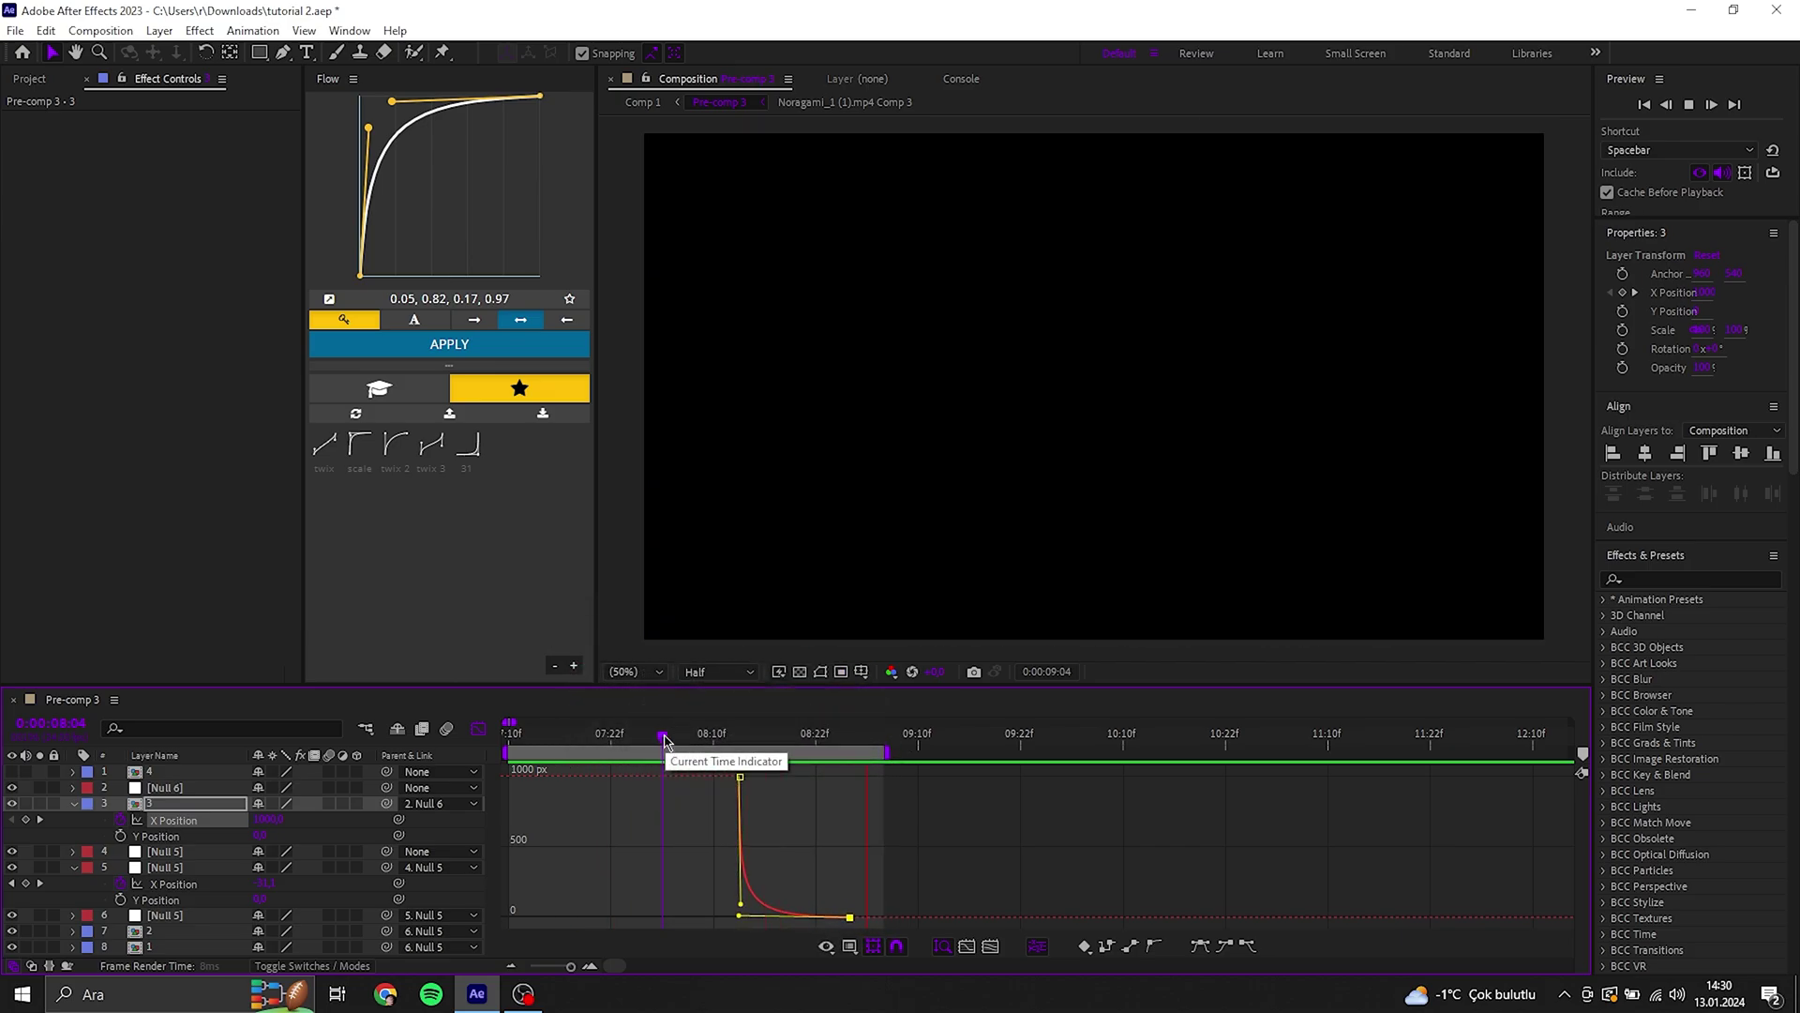
pyautogui.click(477, 733)
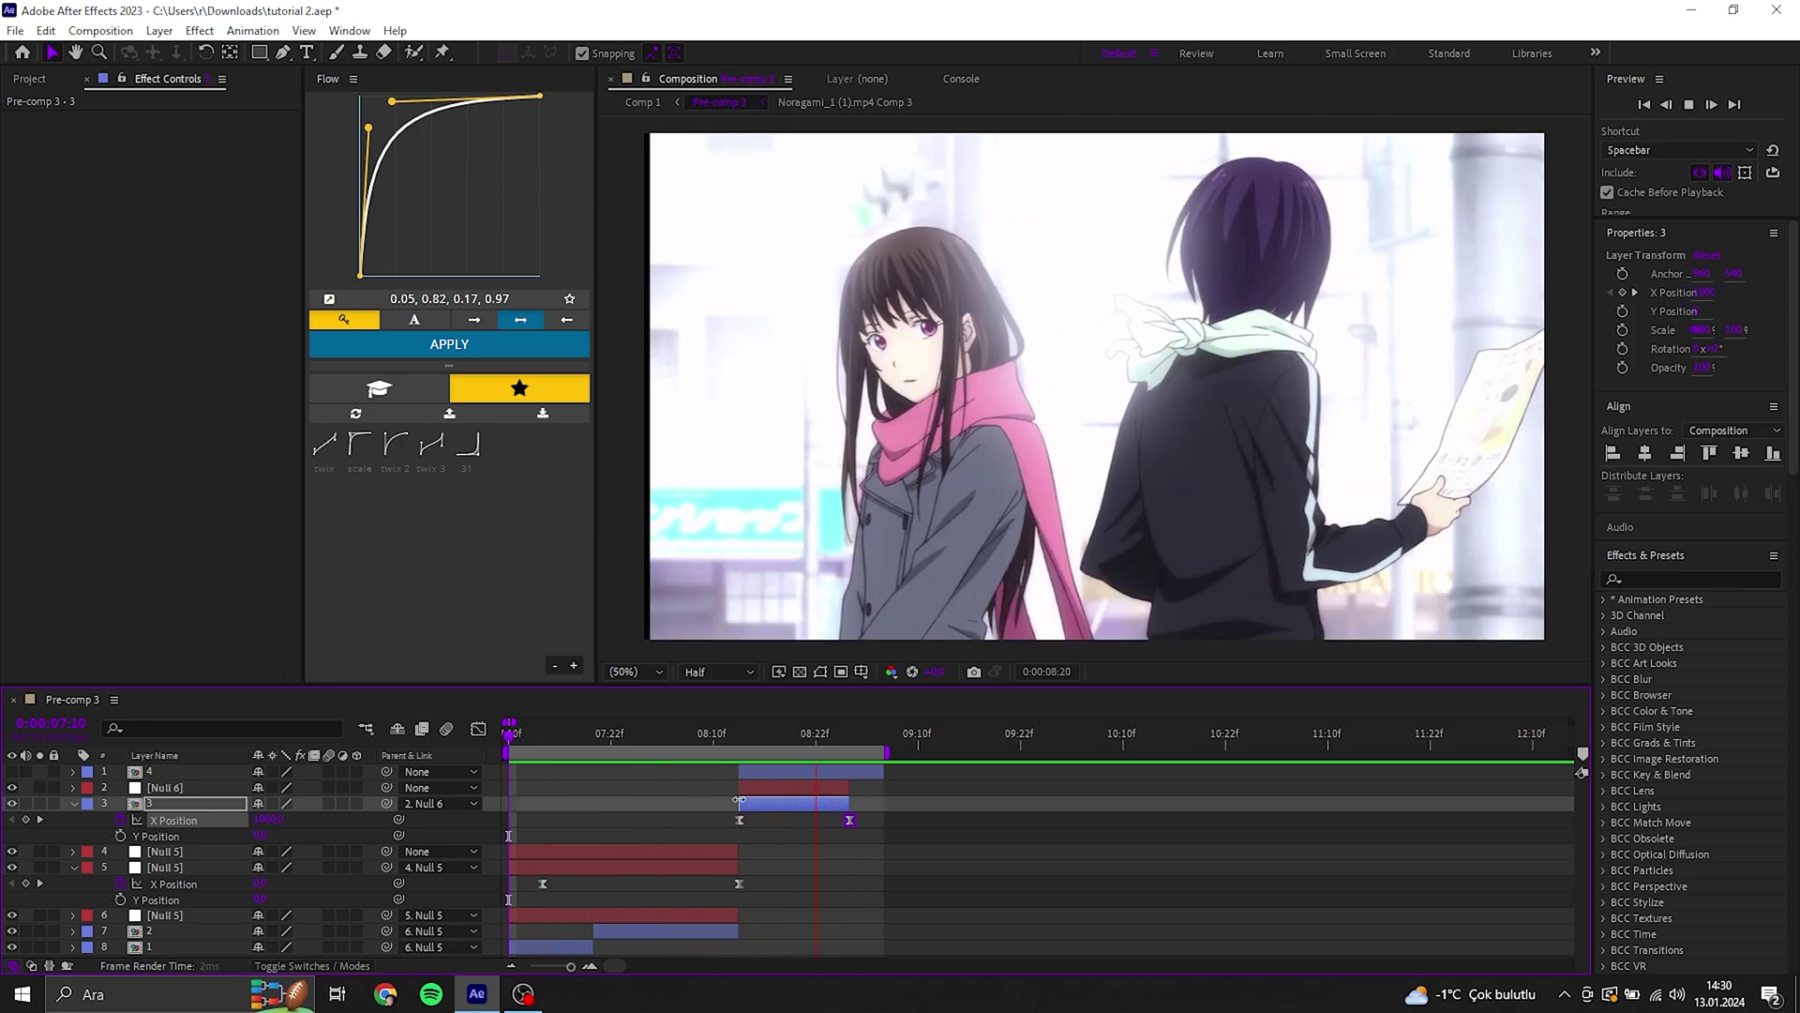
pyautogui.press('space')
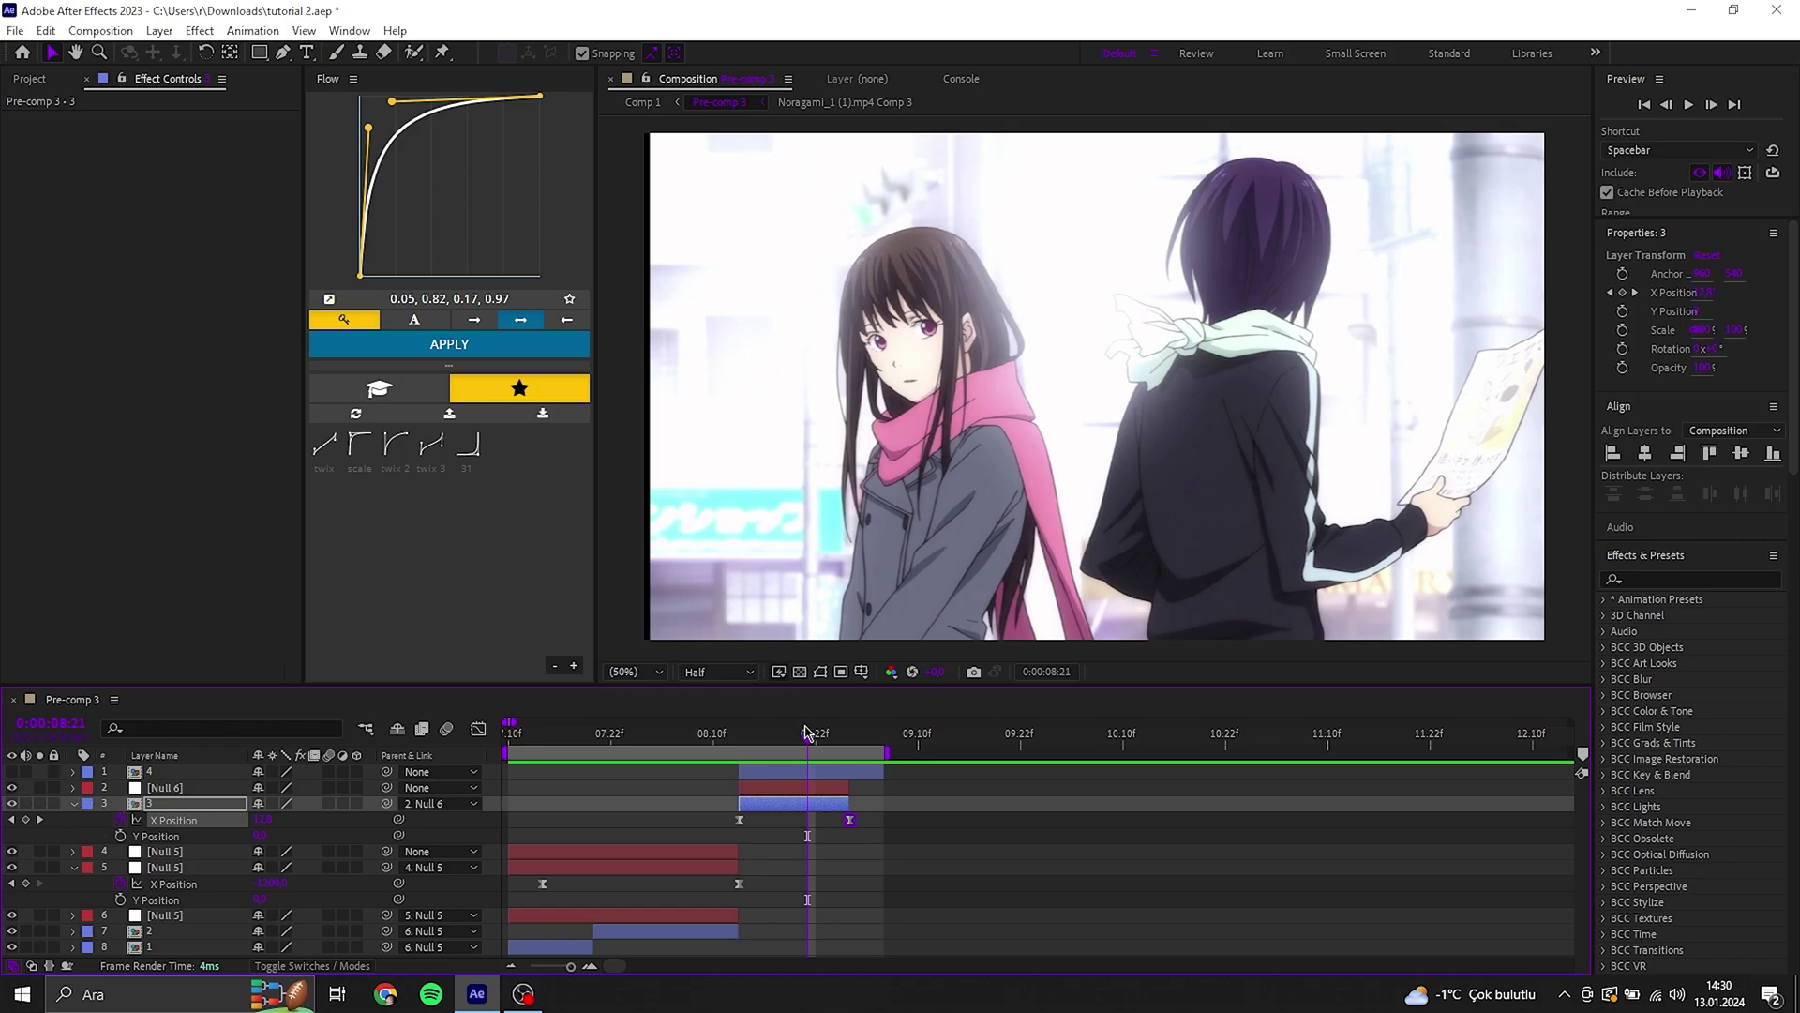
pyautogui.click(800, 770)
# Unhide the top clip layer and apply Sapphire's S_DissolveLuma to it.
pyautogui.click(11, 771)
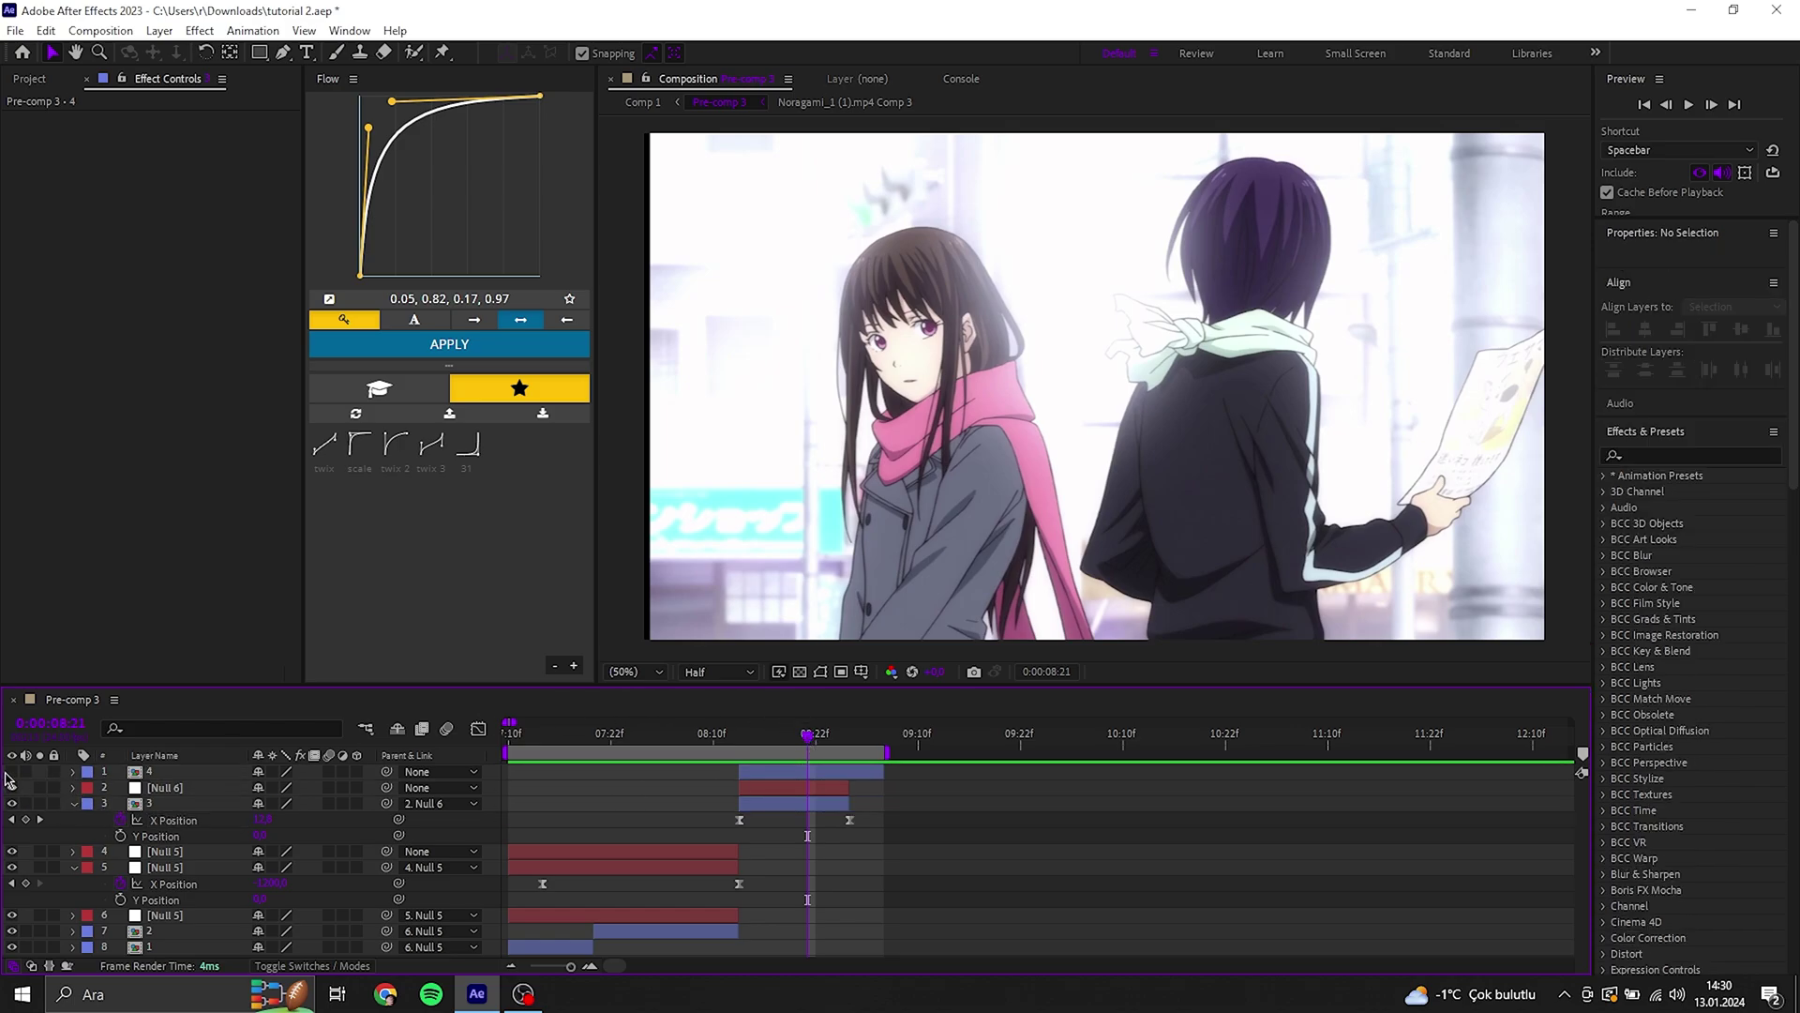
pyautogui.click(845, 774)
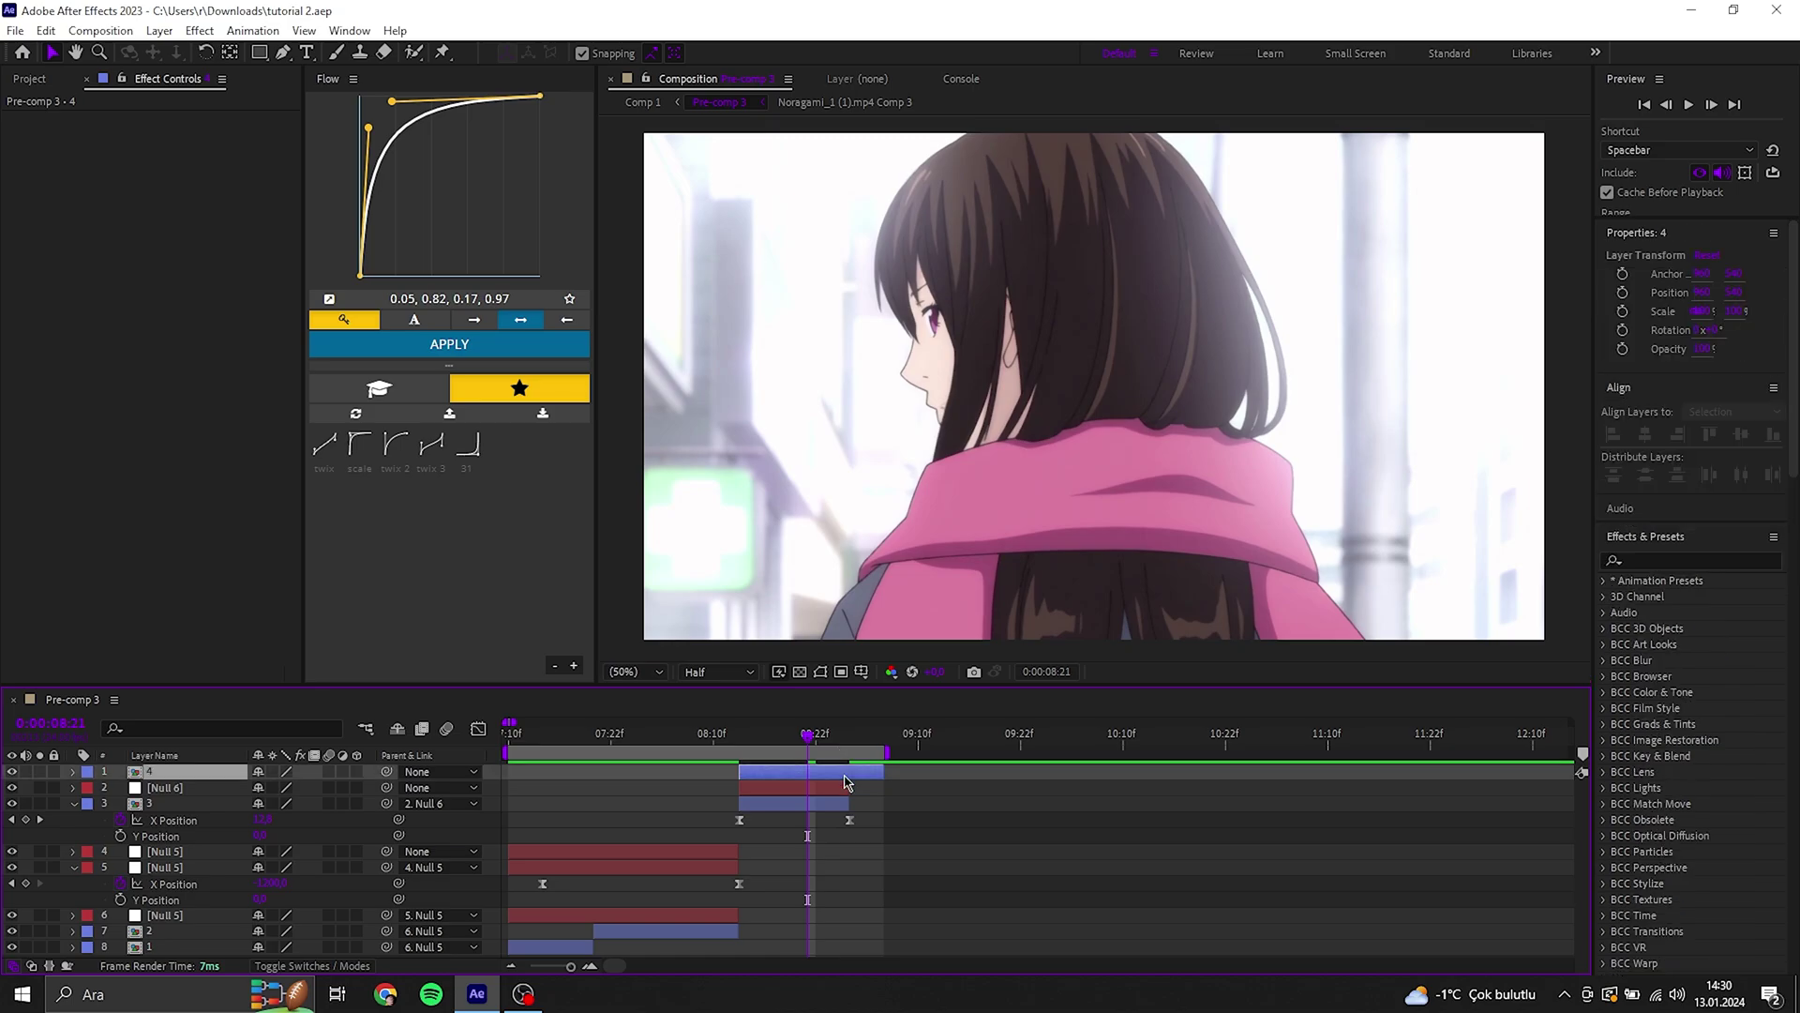
pyautogui.click(1650, 559)
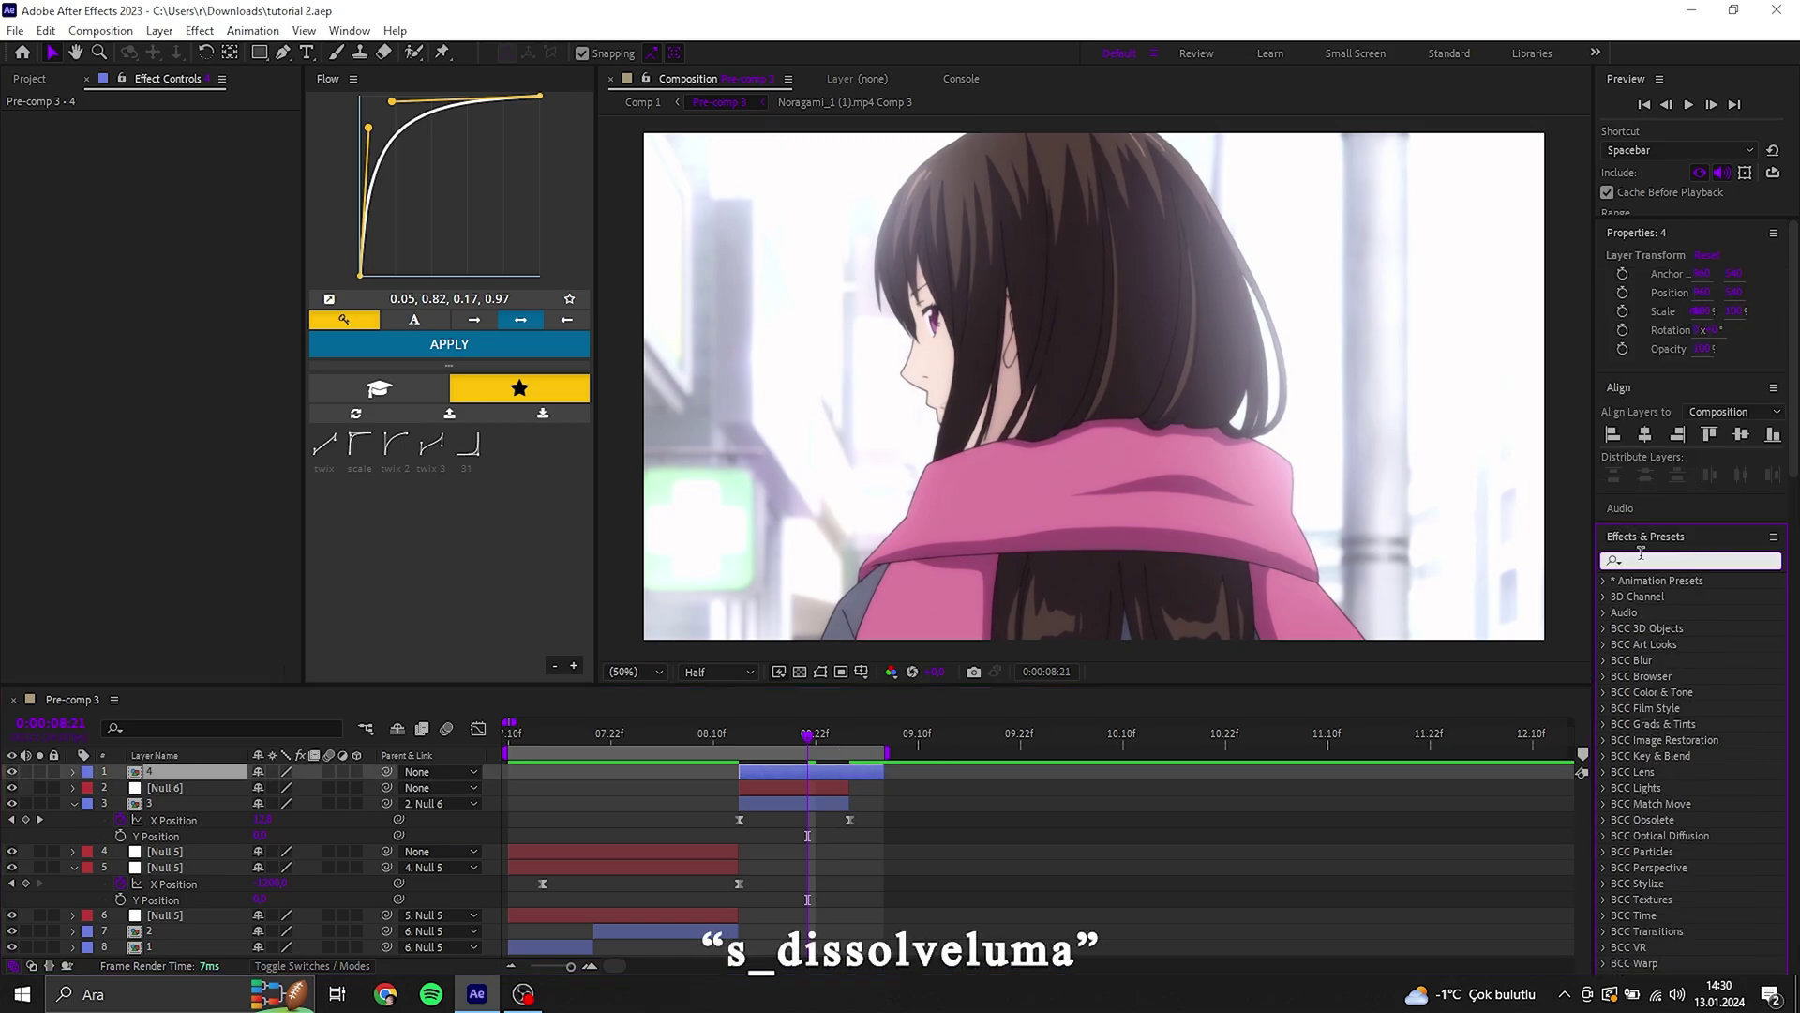
pyautogui.write('s_dissolv')
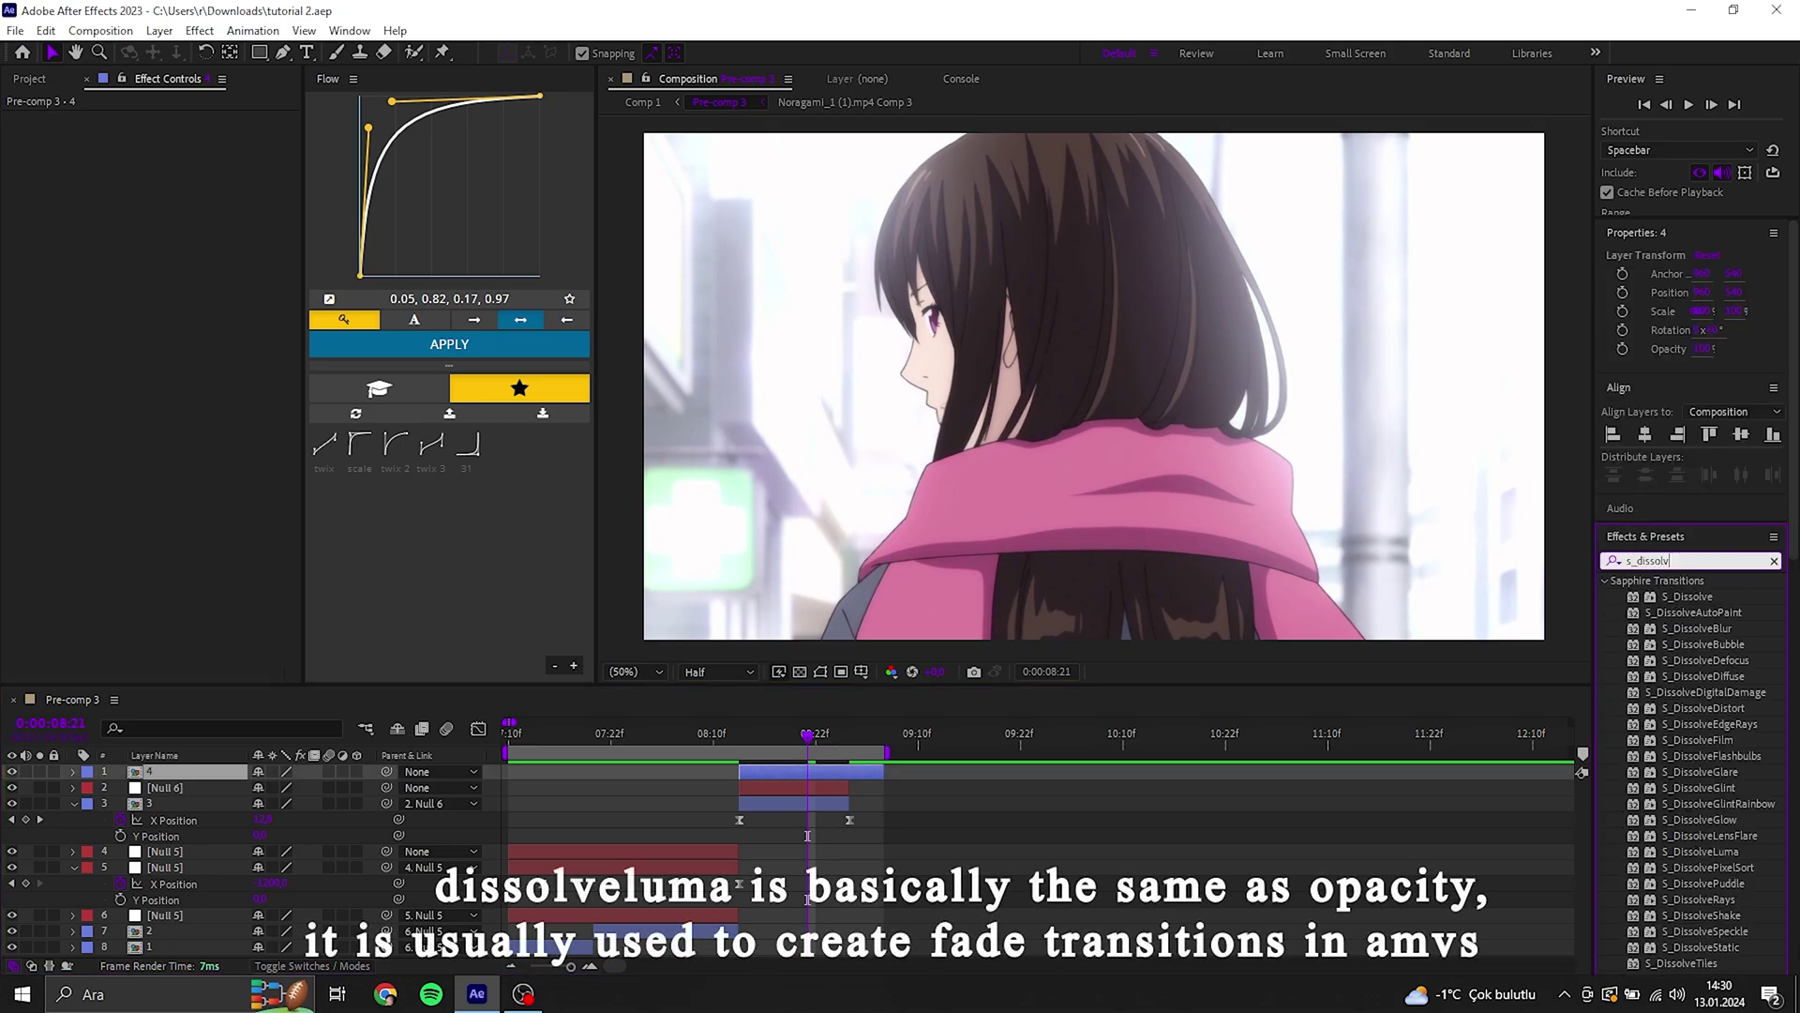
pyautogui.write('el')
pyautogui.doubleClick(1705, 612)
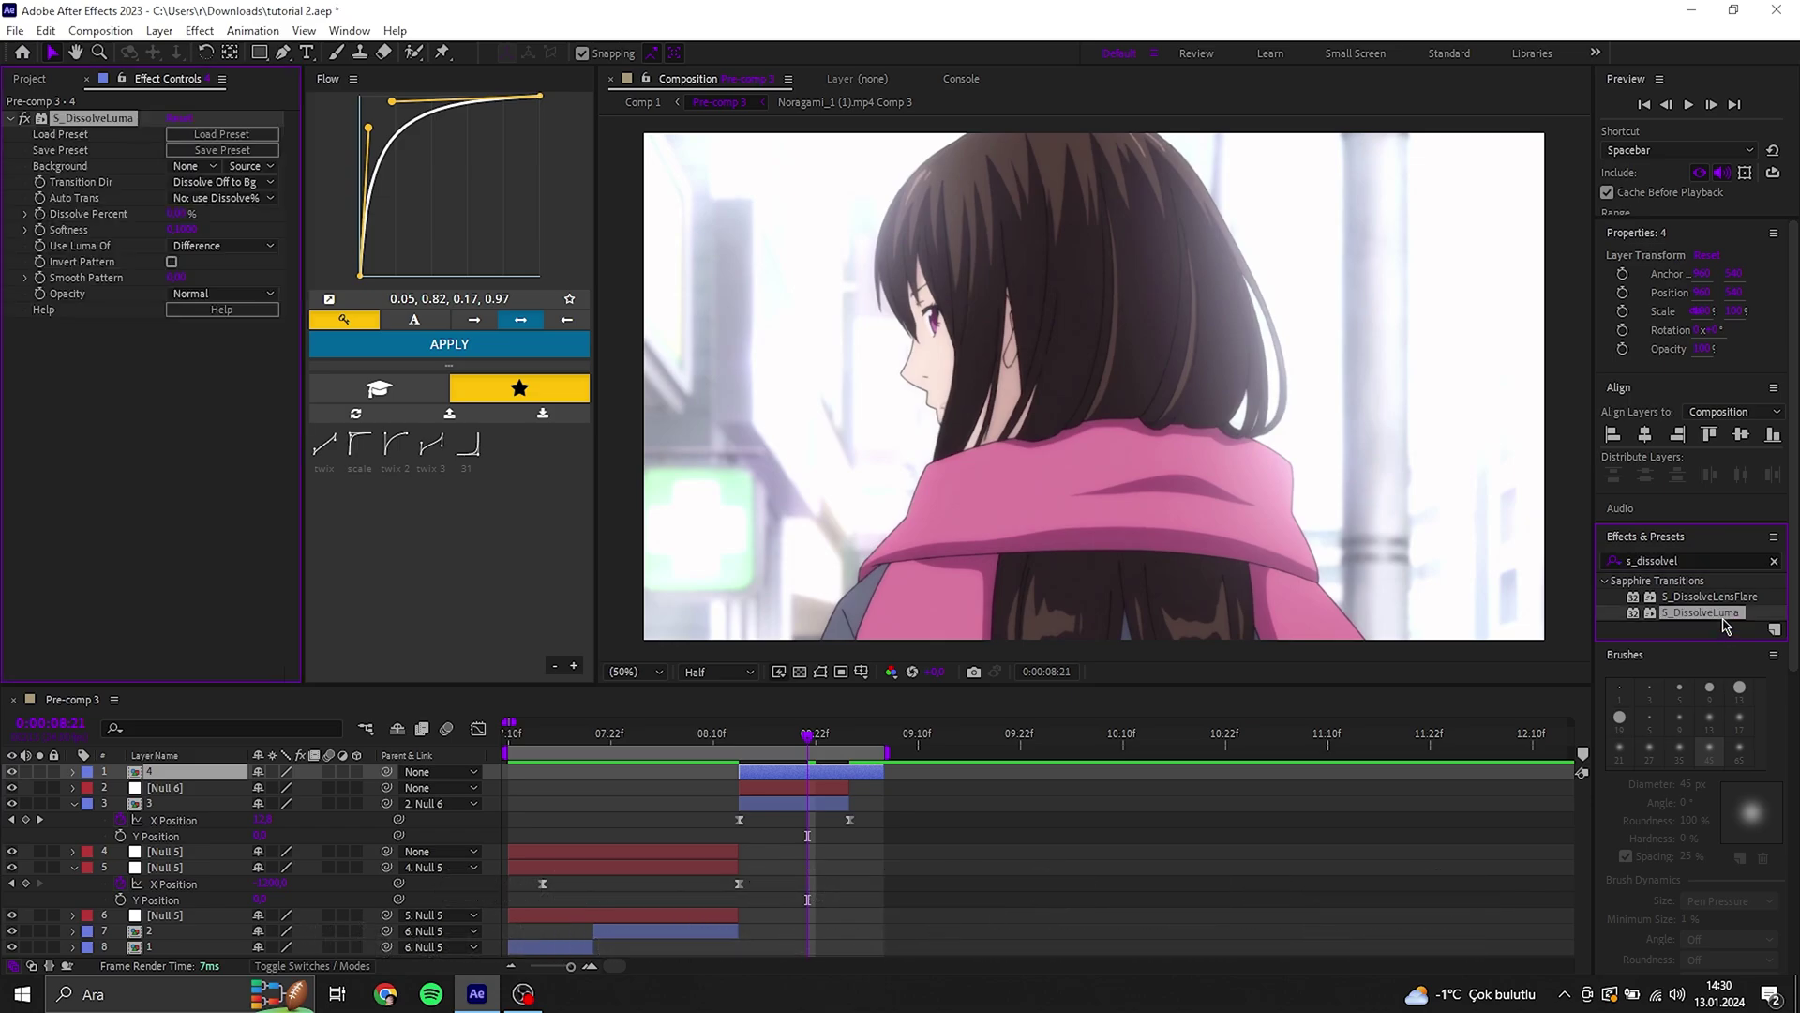
# Set Softness to 1.0 and keyframe Dissolve Percent, shifting the keyframe one frame earlier.
pyautogui.click(361, 375)
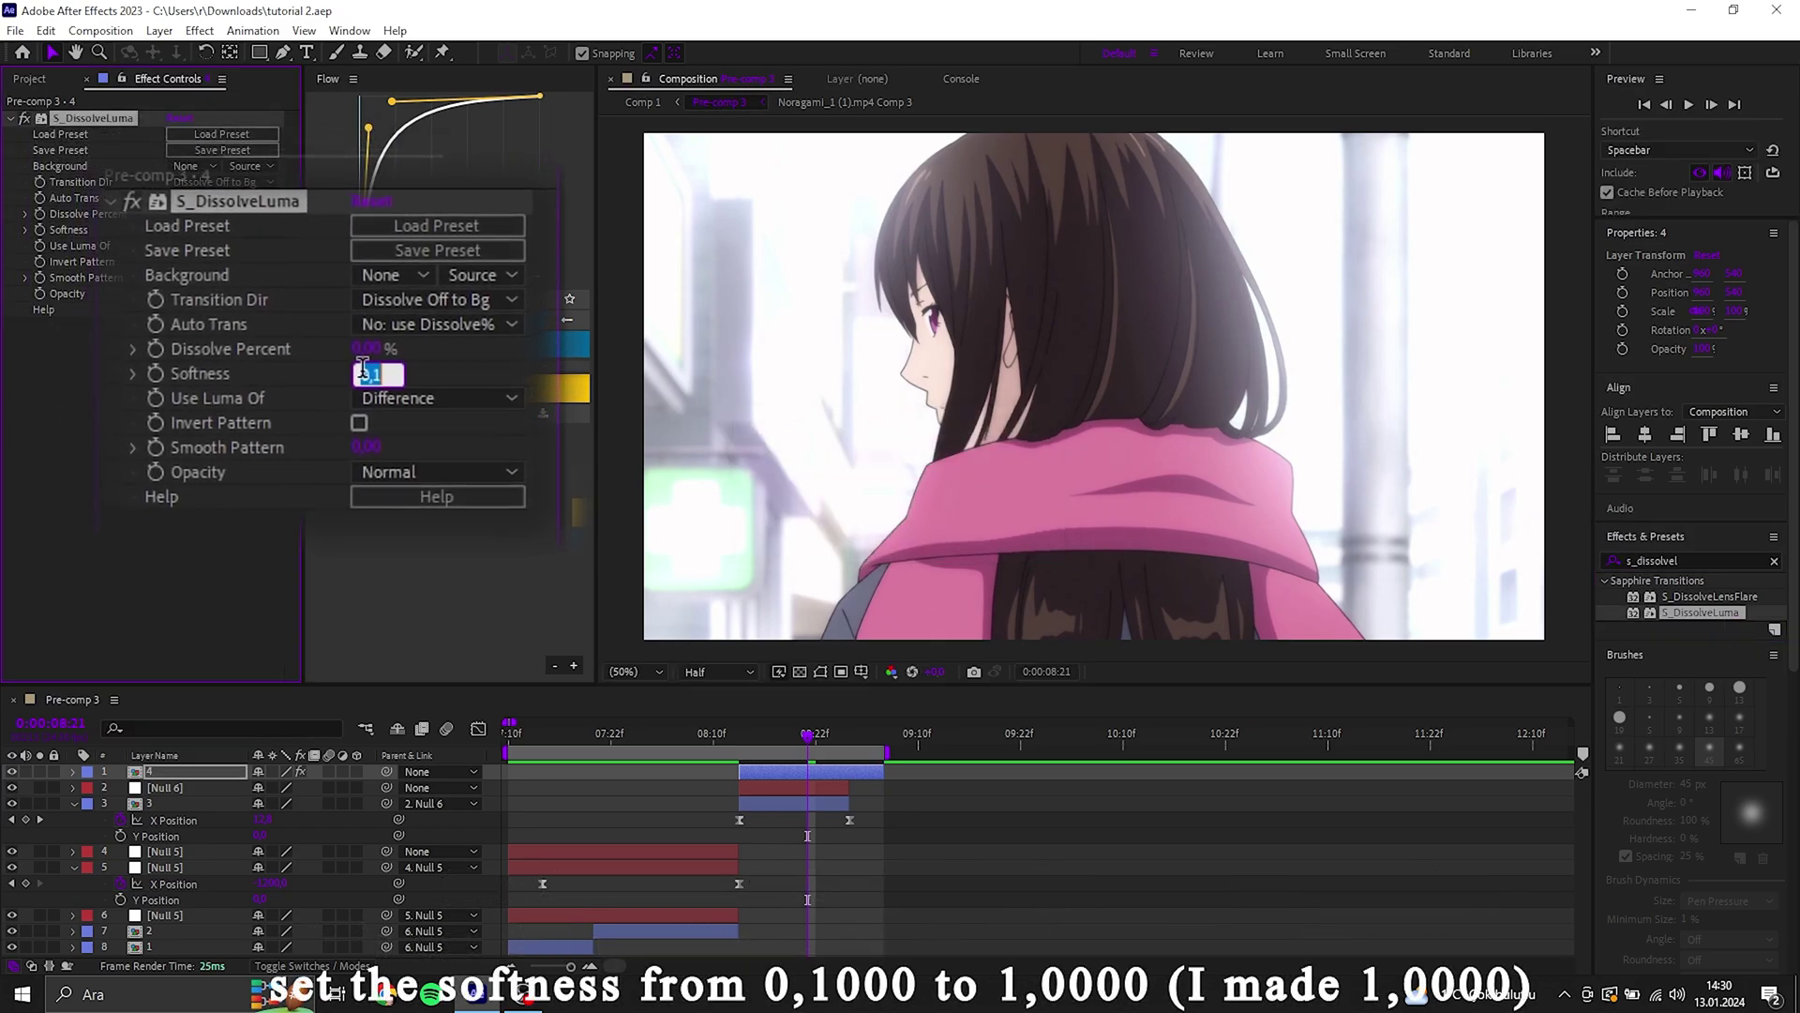
pyautogui.write('1')
pyautogui.press('Return')
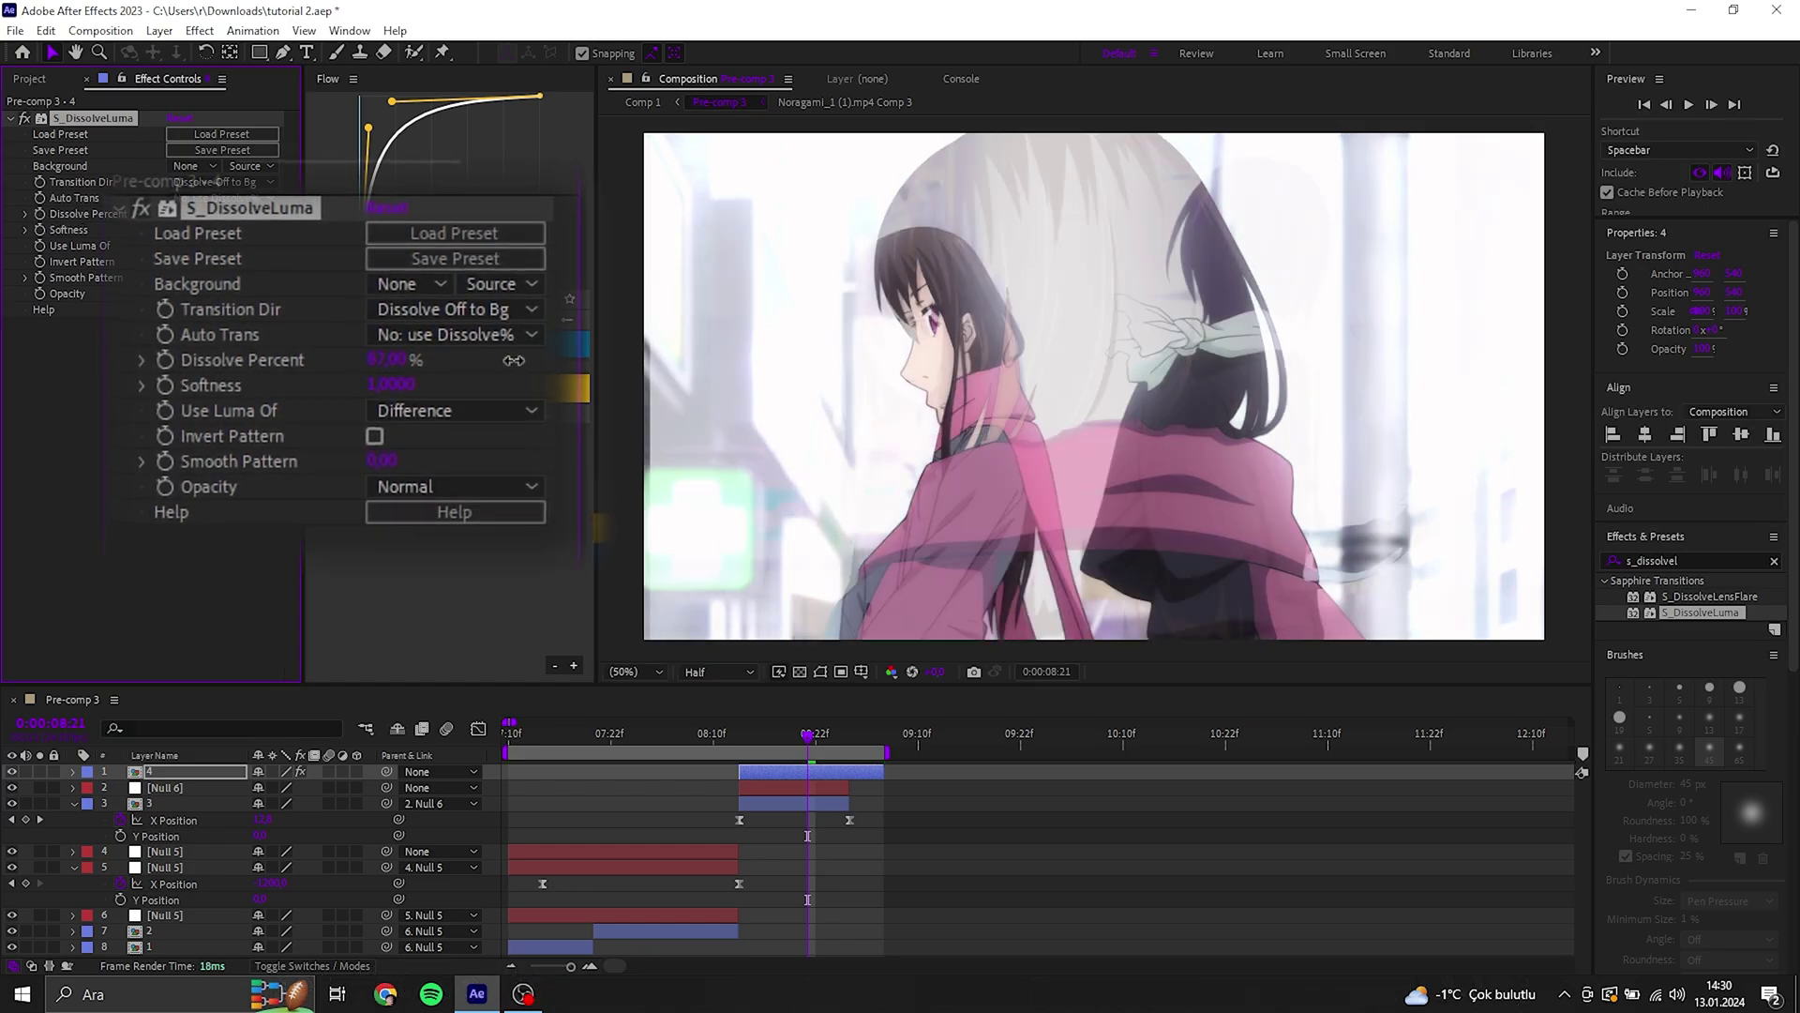
pyautogui.click(40, 214)
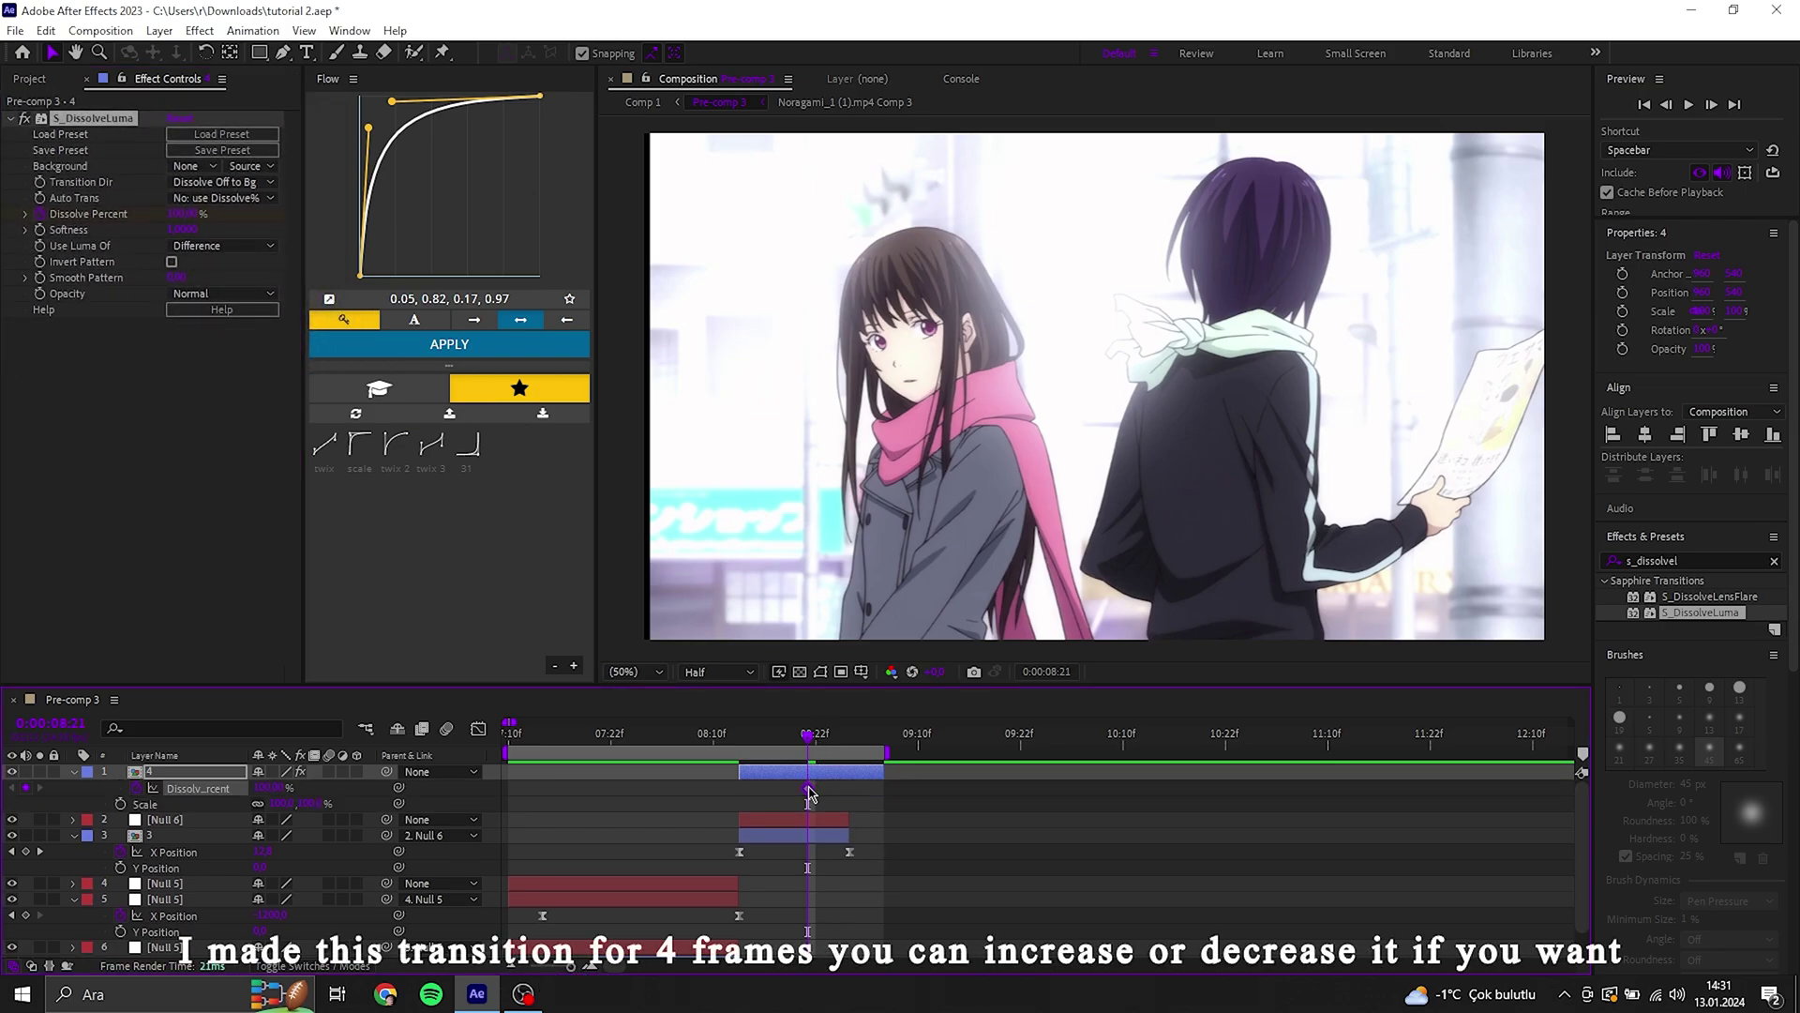
pyautogui.moveTo(804, 792); pyautogui.dragTo(847, 741)
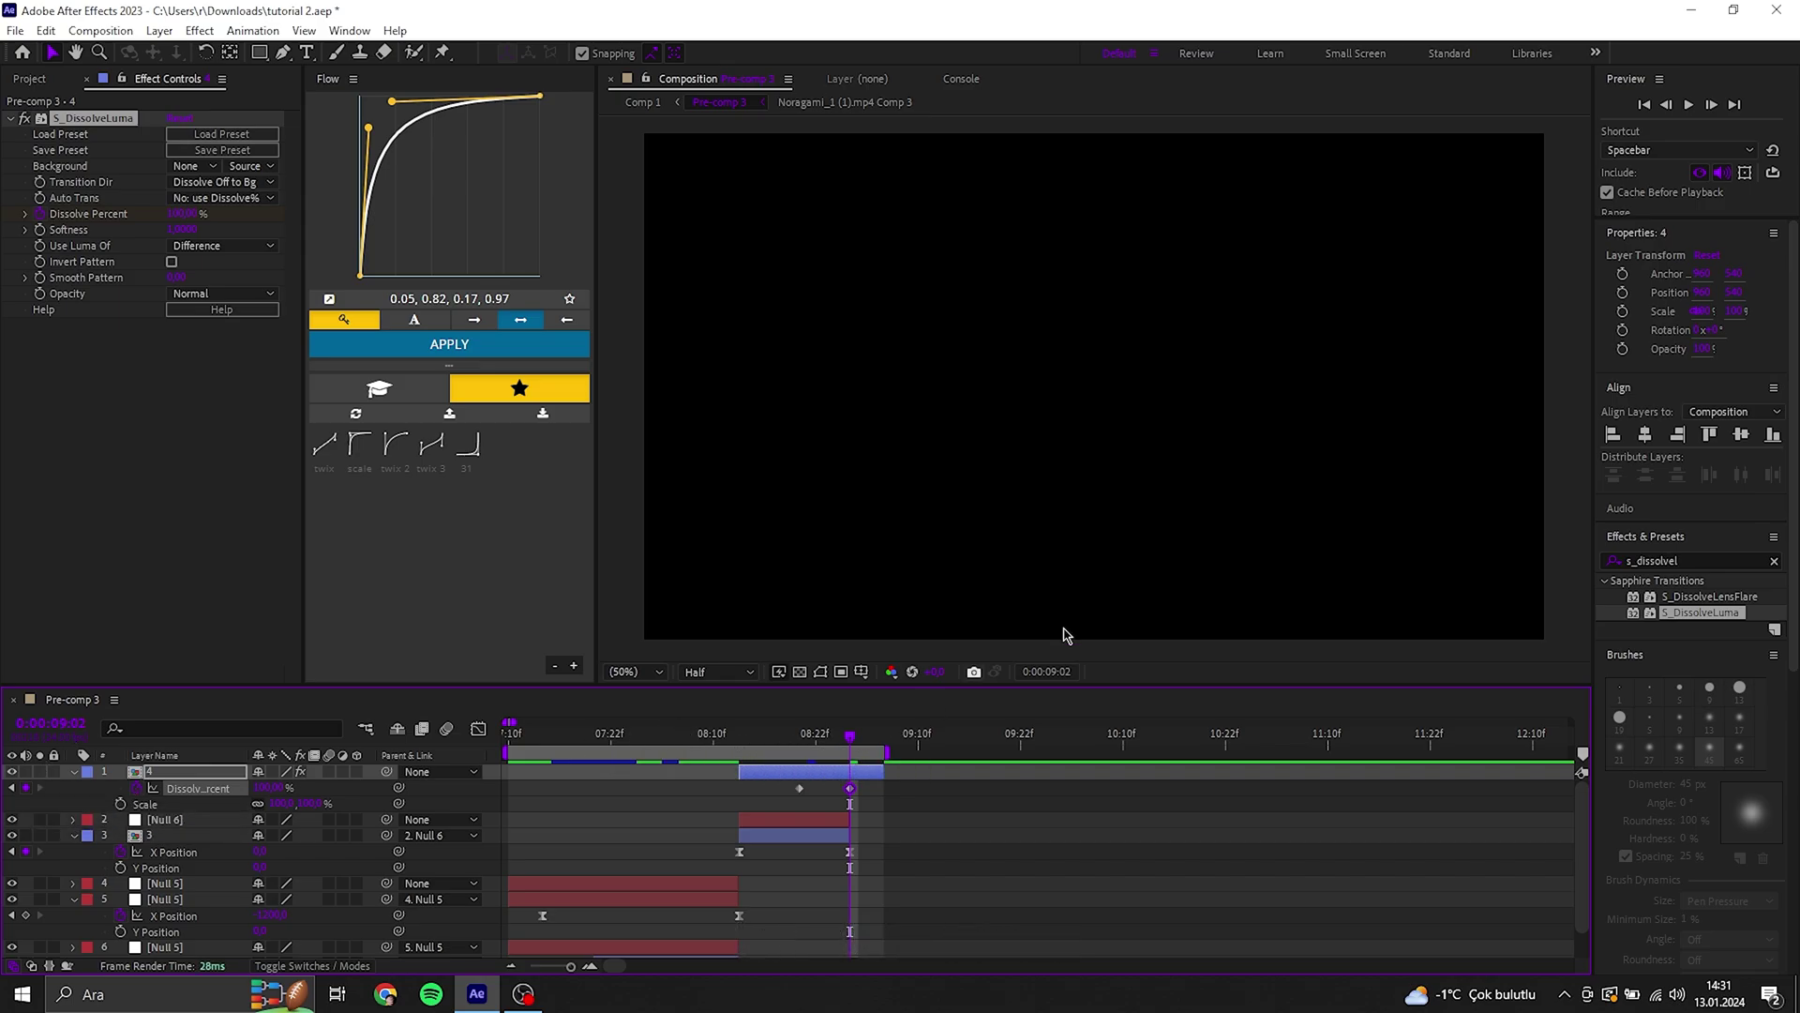
# Step back four frames, go to 0:00:09:02 and set Dissolve Percent to 0%.
pyautogui.click(1669, 108)
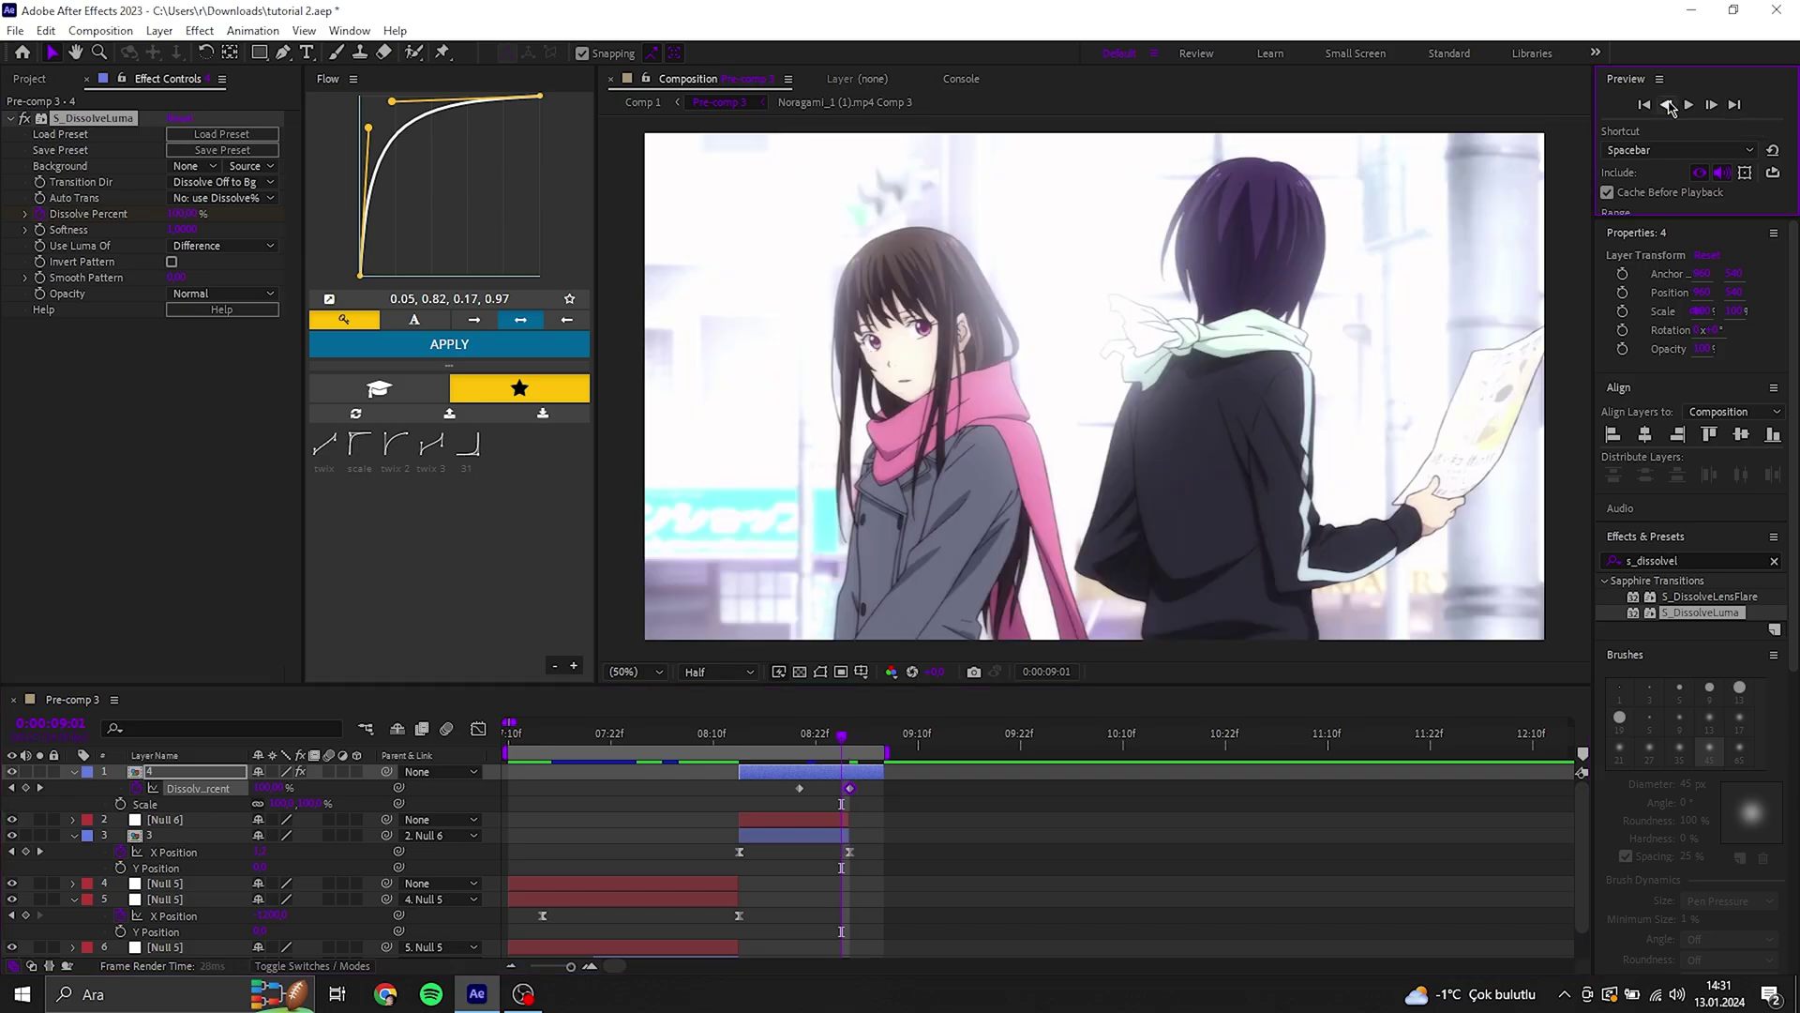
pyautogui.click(1669, 107)
pyautogui.click(1669, 107)
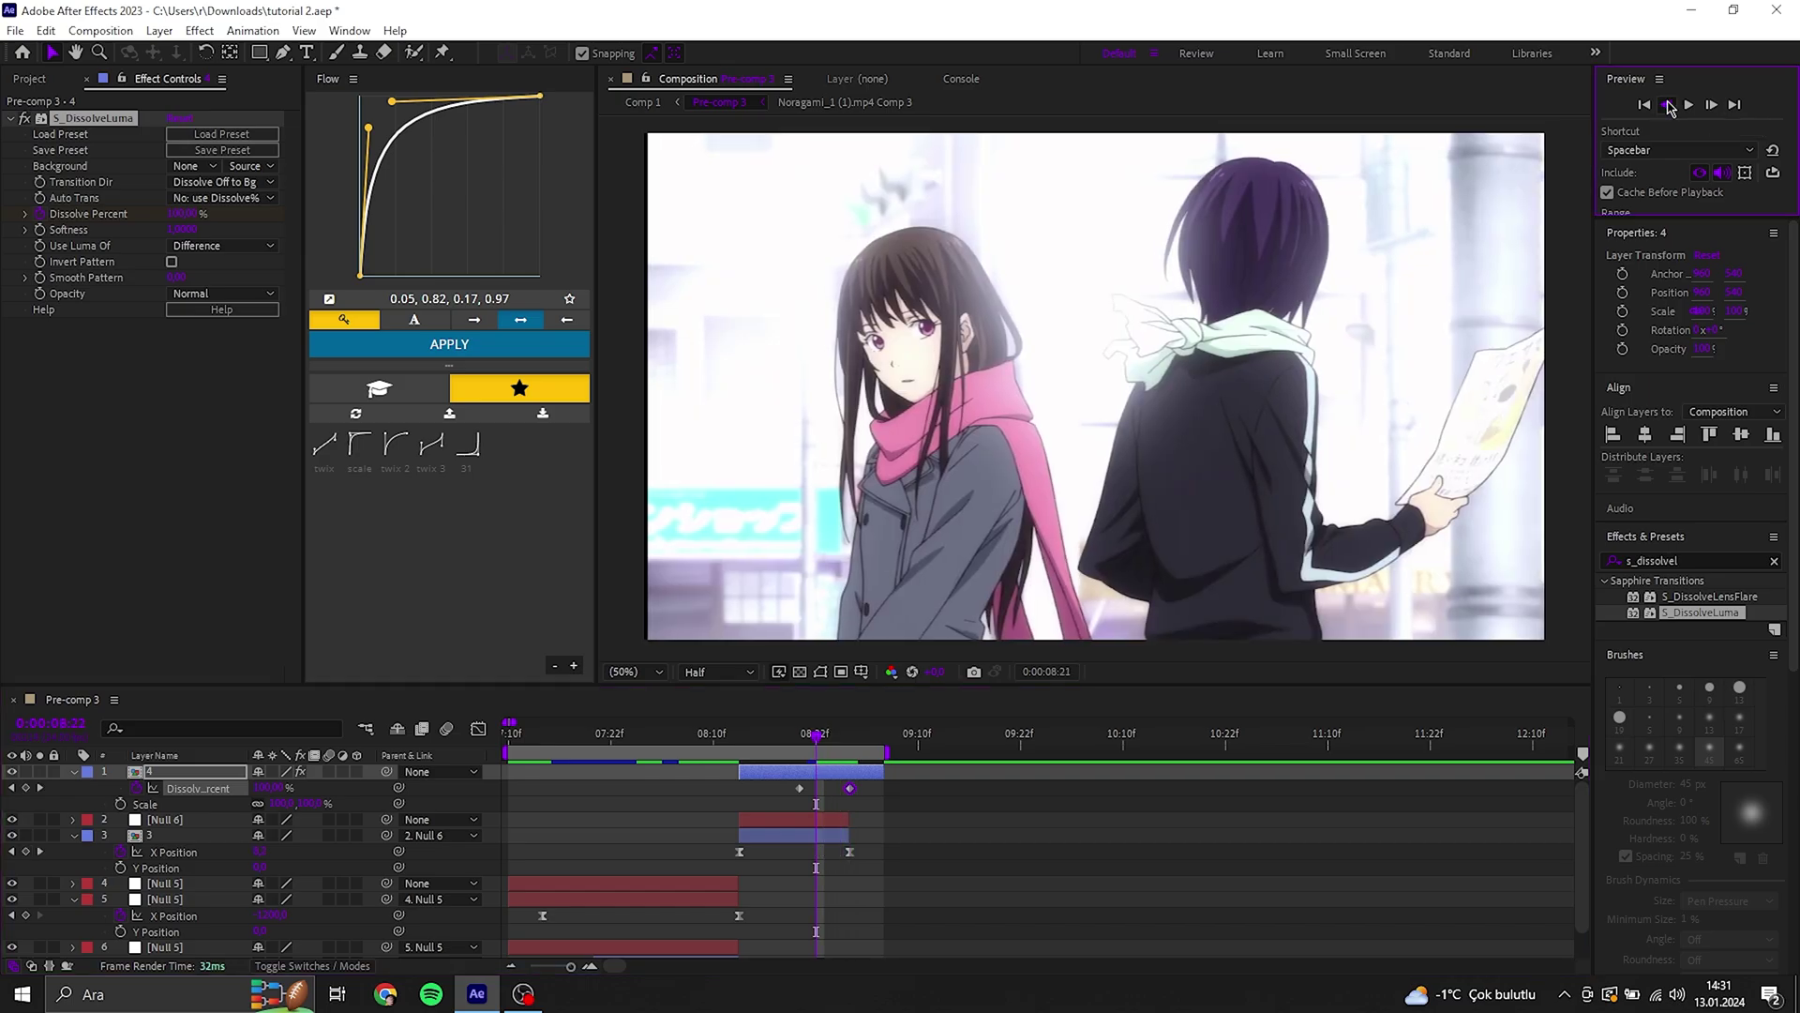
pyautogui.click(1669, 108)
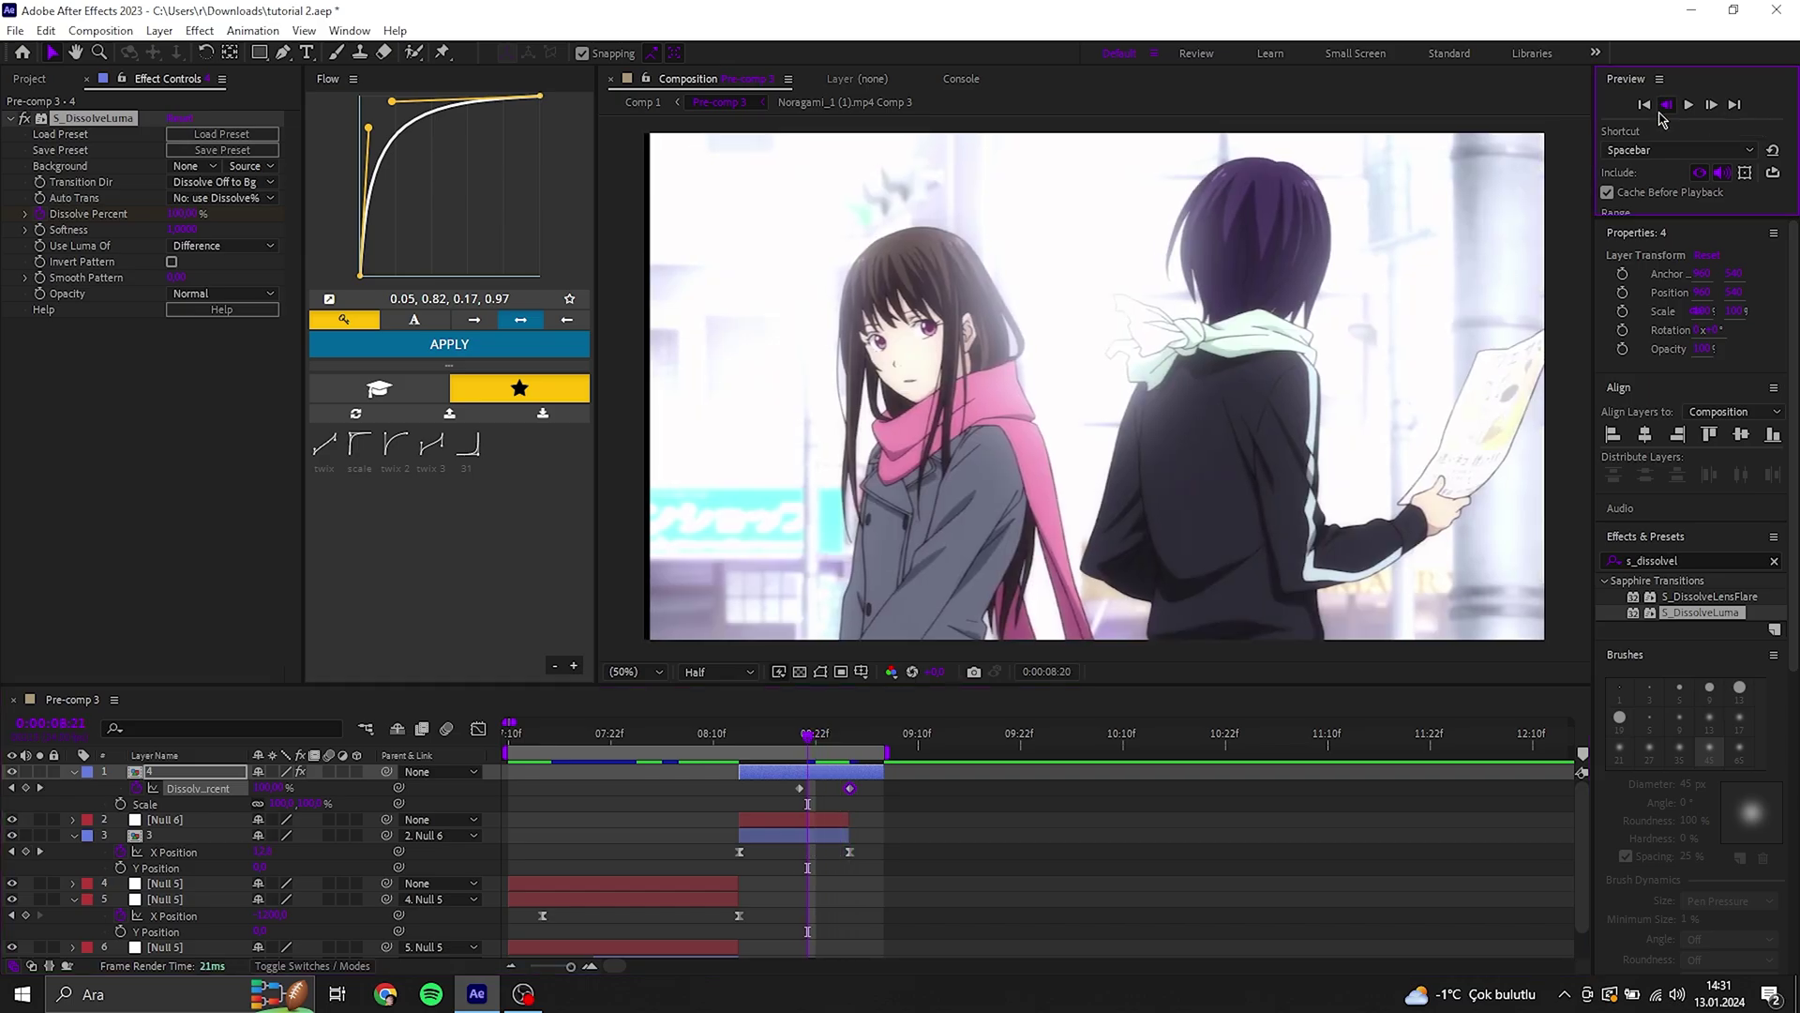
pyautogui.click(844, 738)
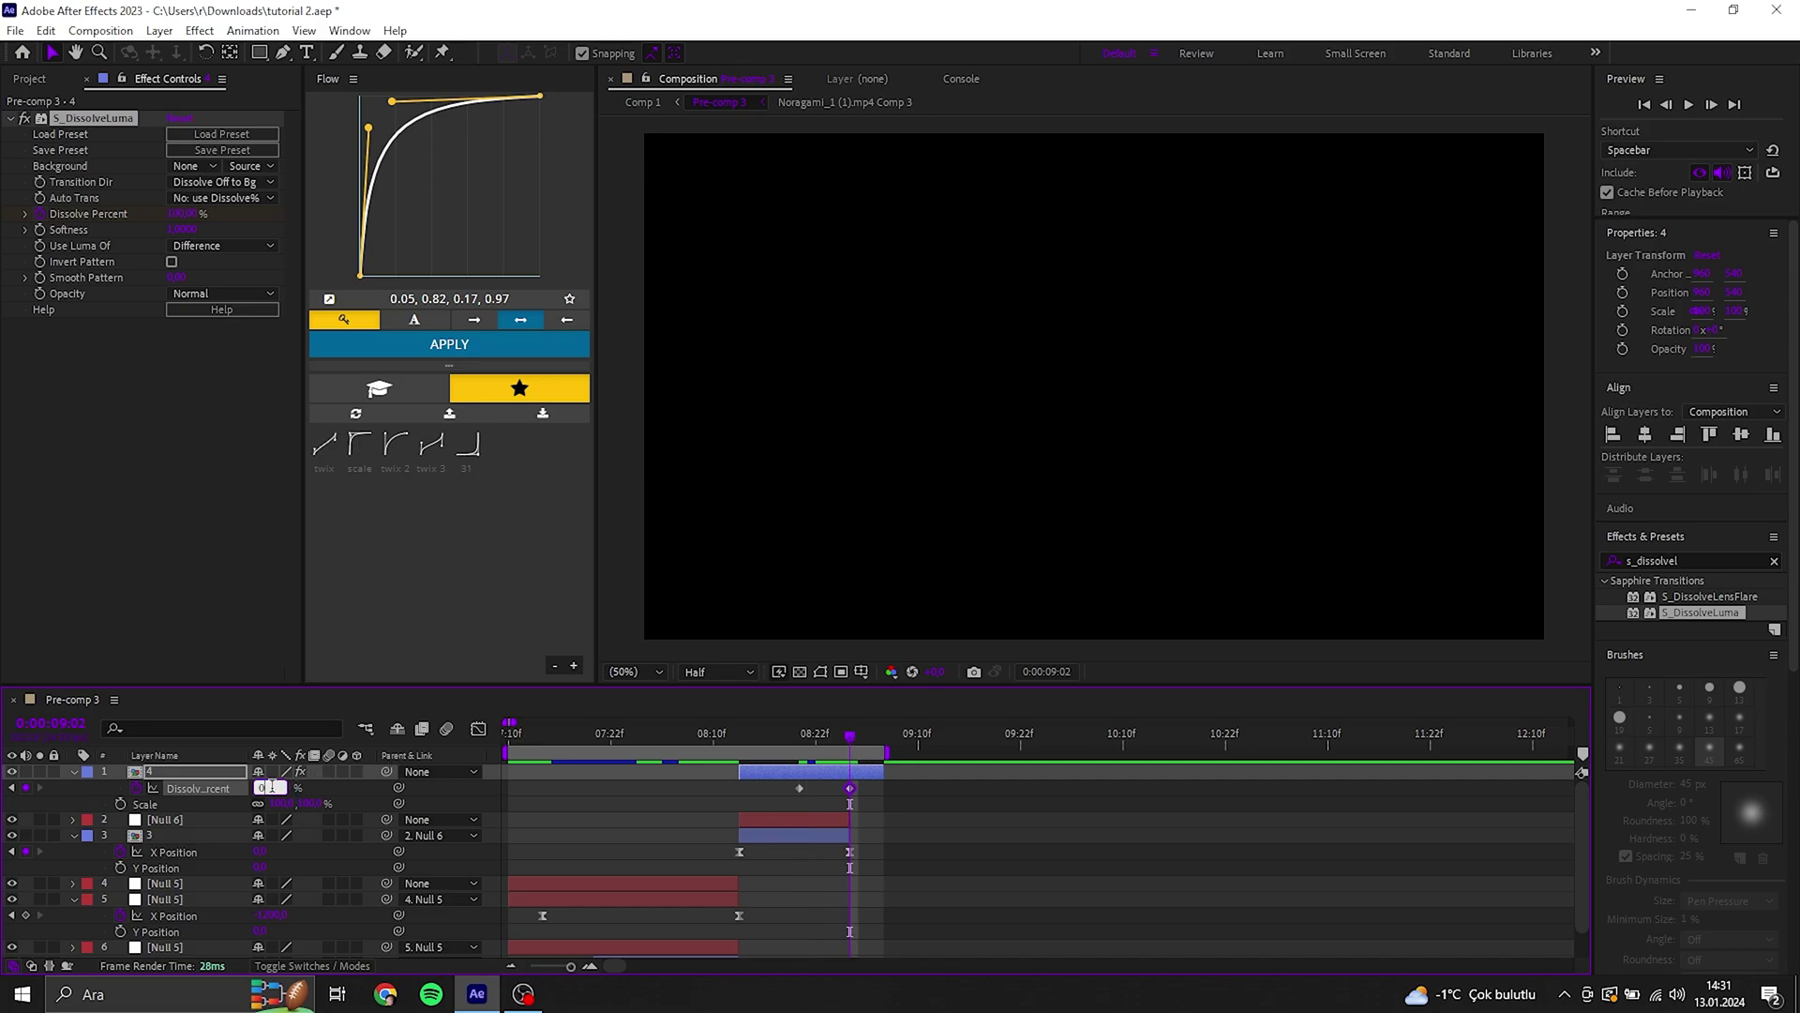
pyautogui.press('Return')
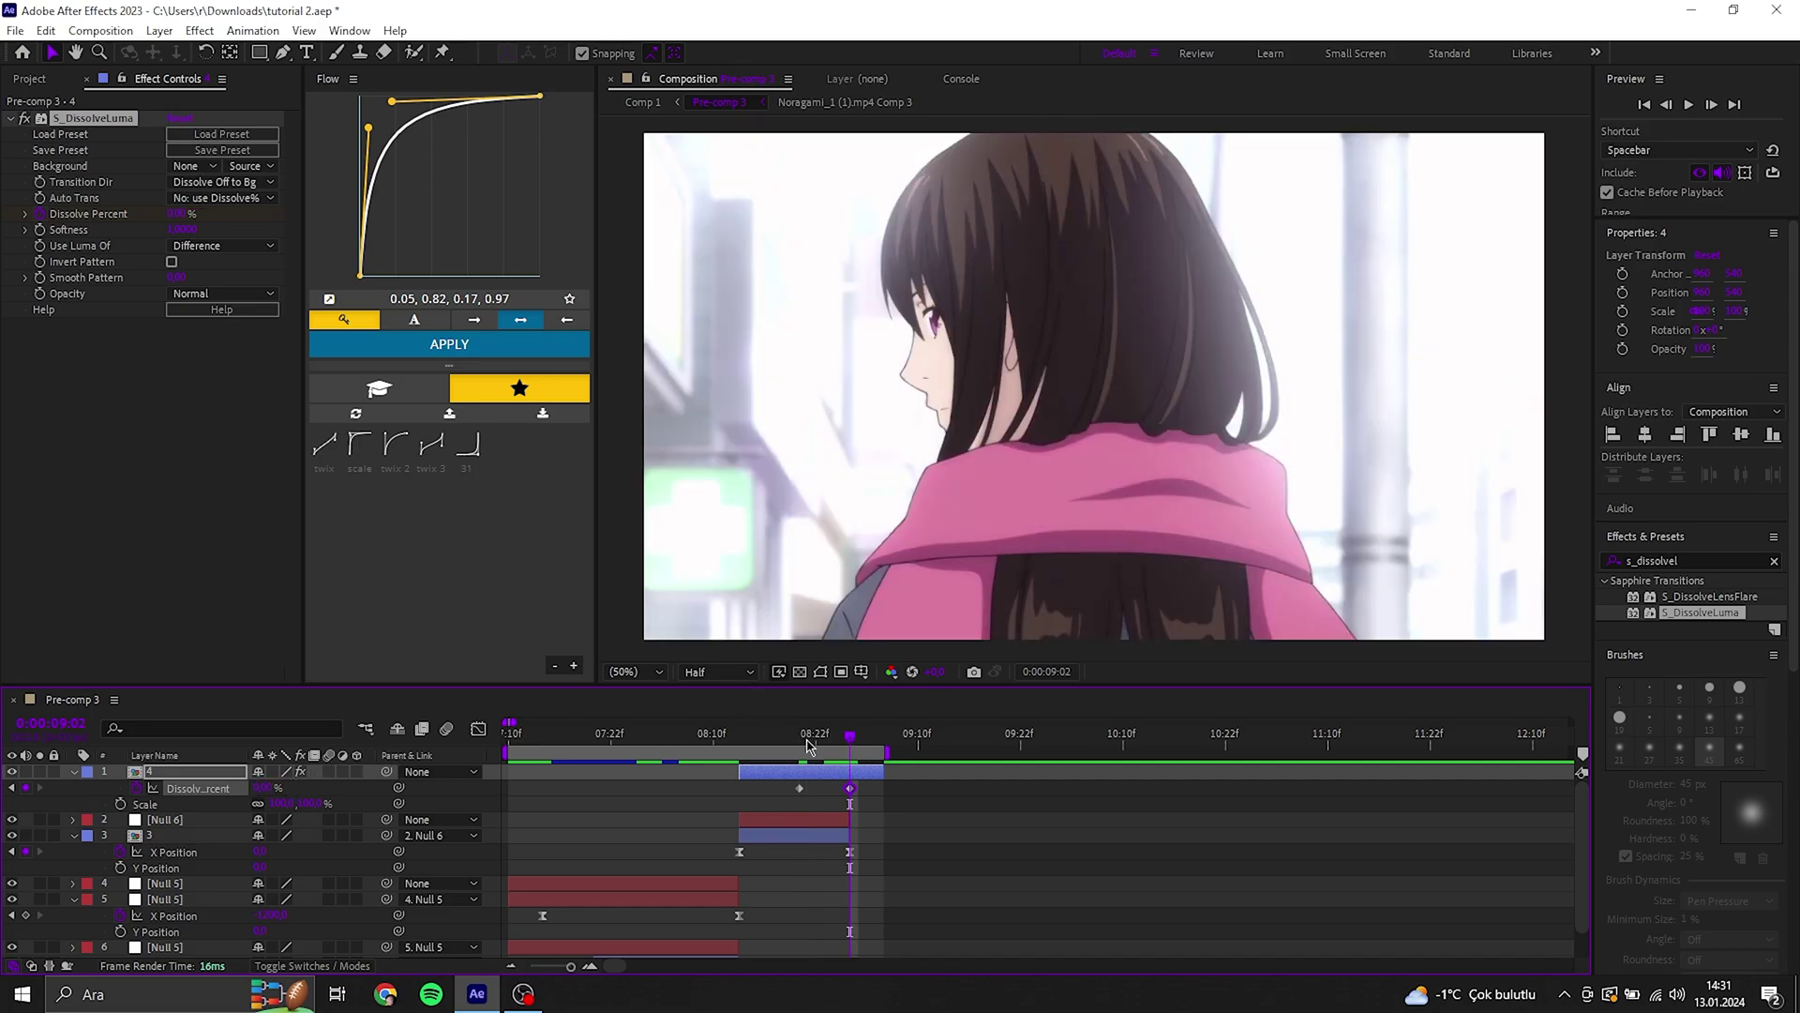
# Preview the dissolve transition several times, collapsing the layer properties in between.
pyautogui.press('space')
pyautogui.click(705, 738)
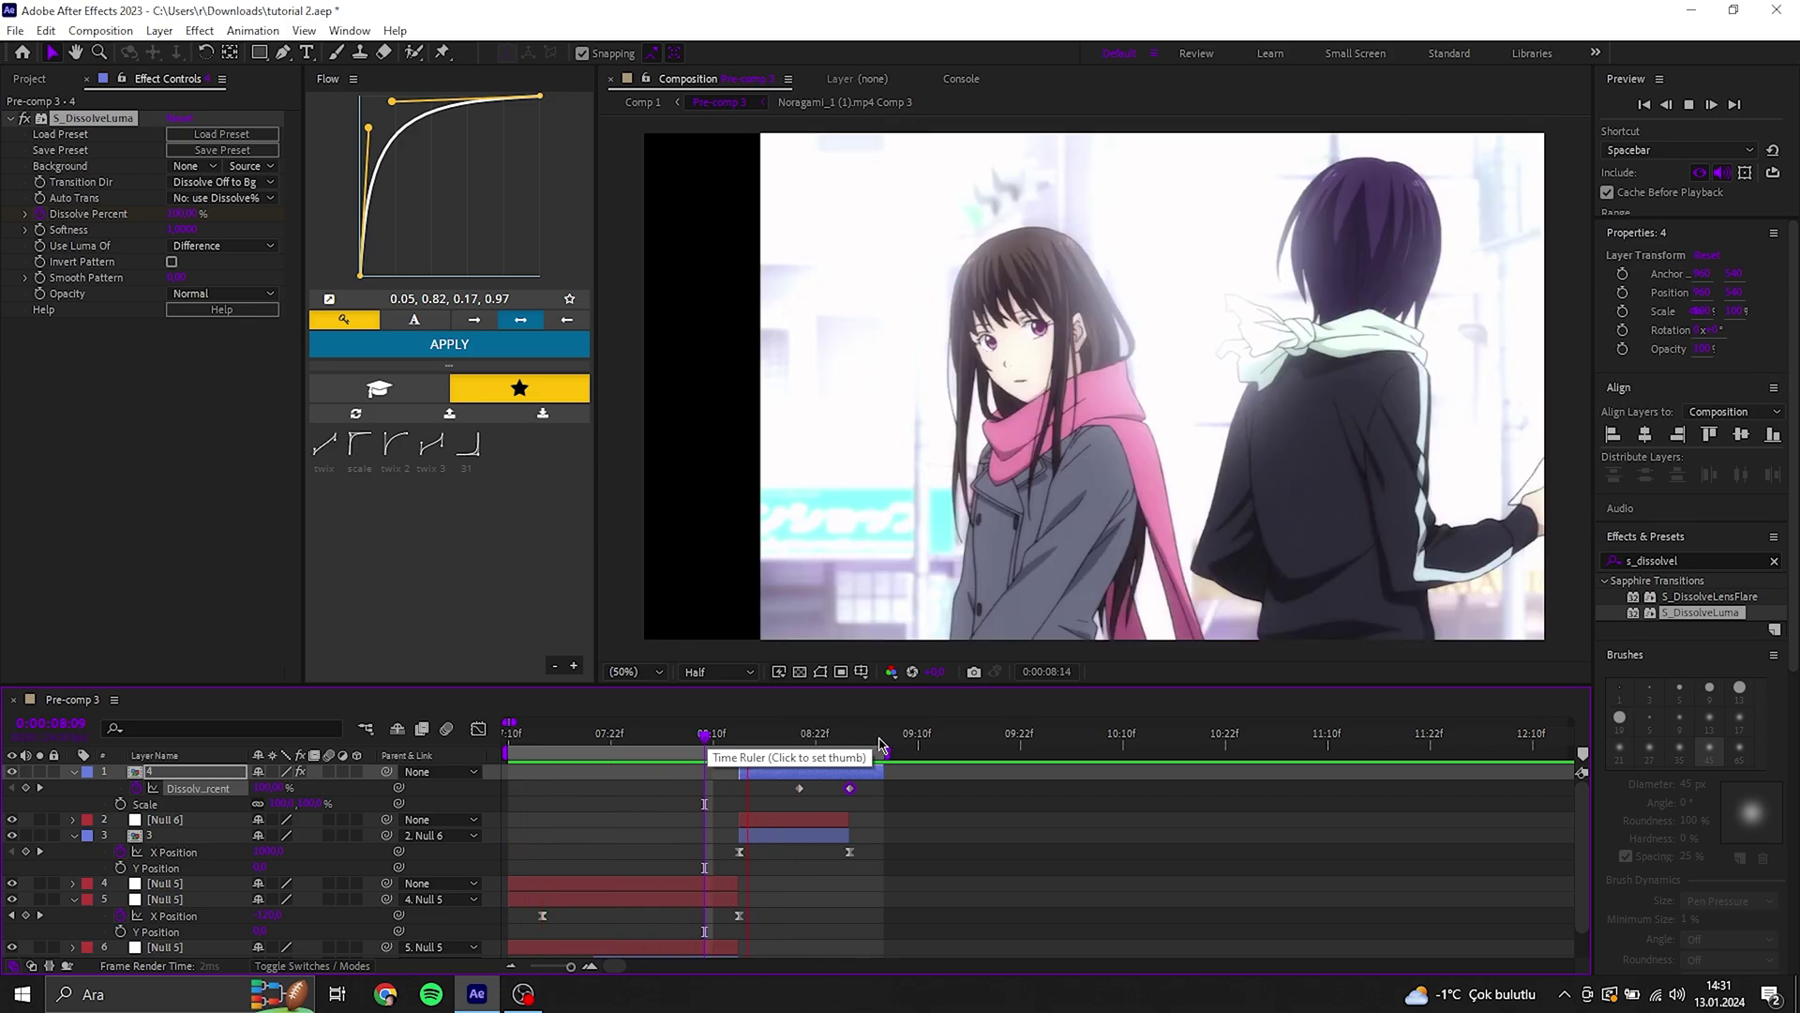
pyautogui.click(878, 746)
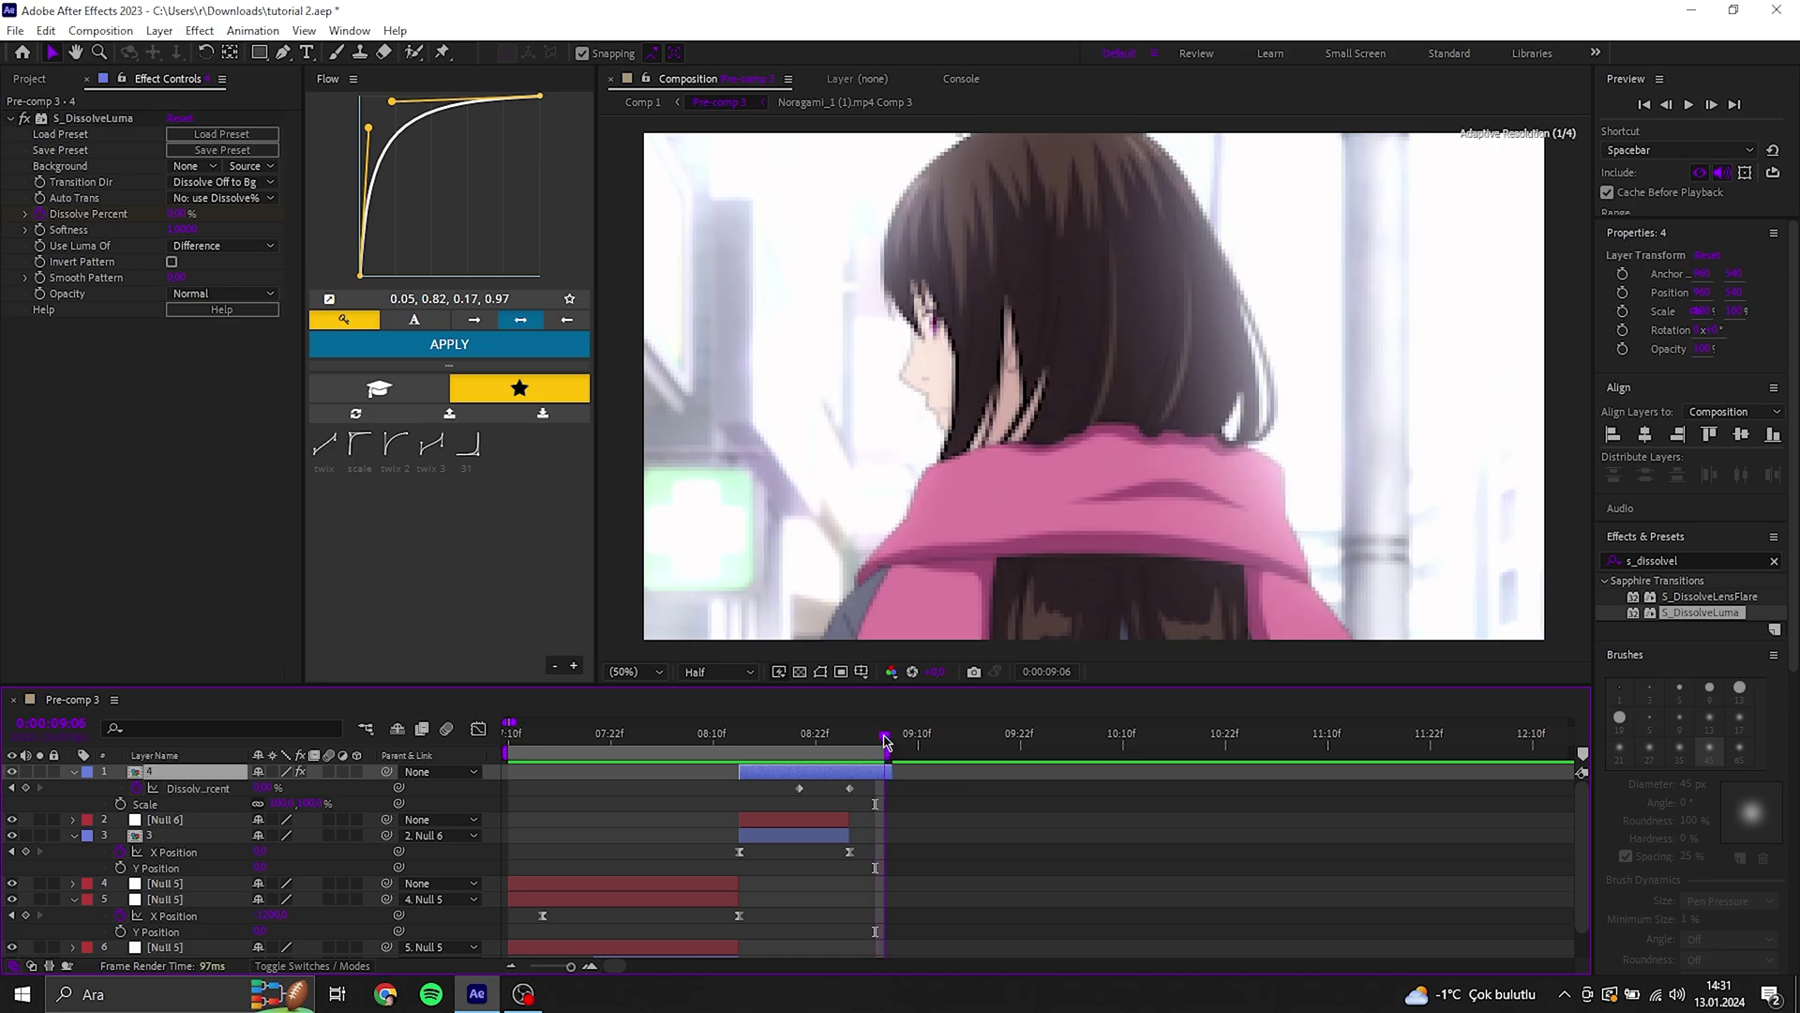
pyautogui.press('space')
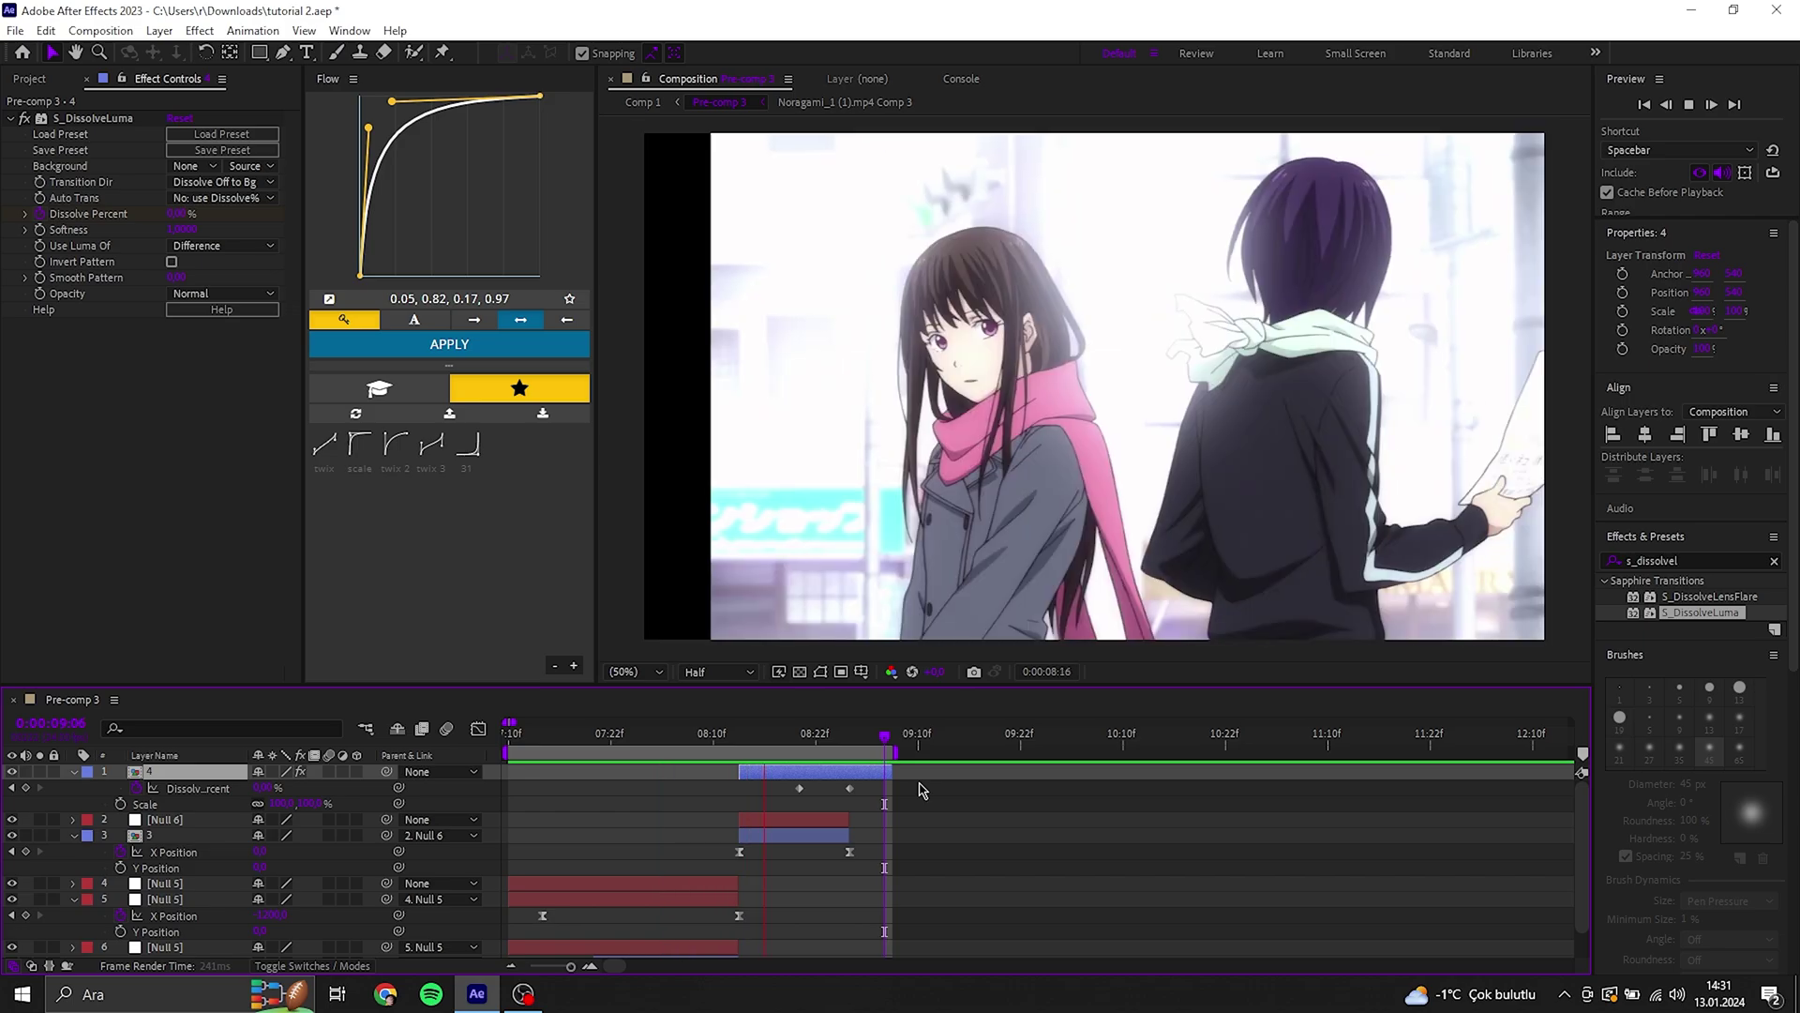
pyautogui.press('space')
pyautogui.press('space')
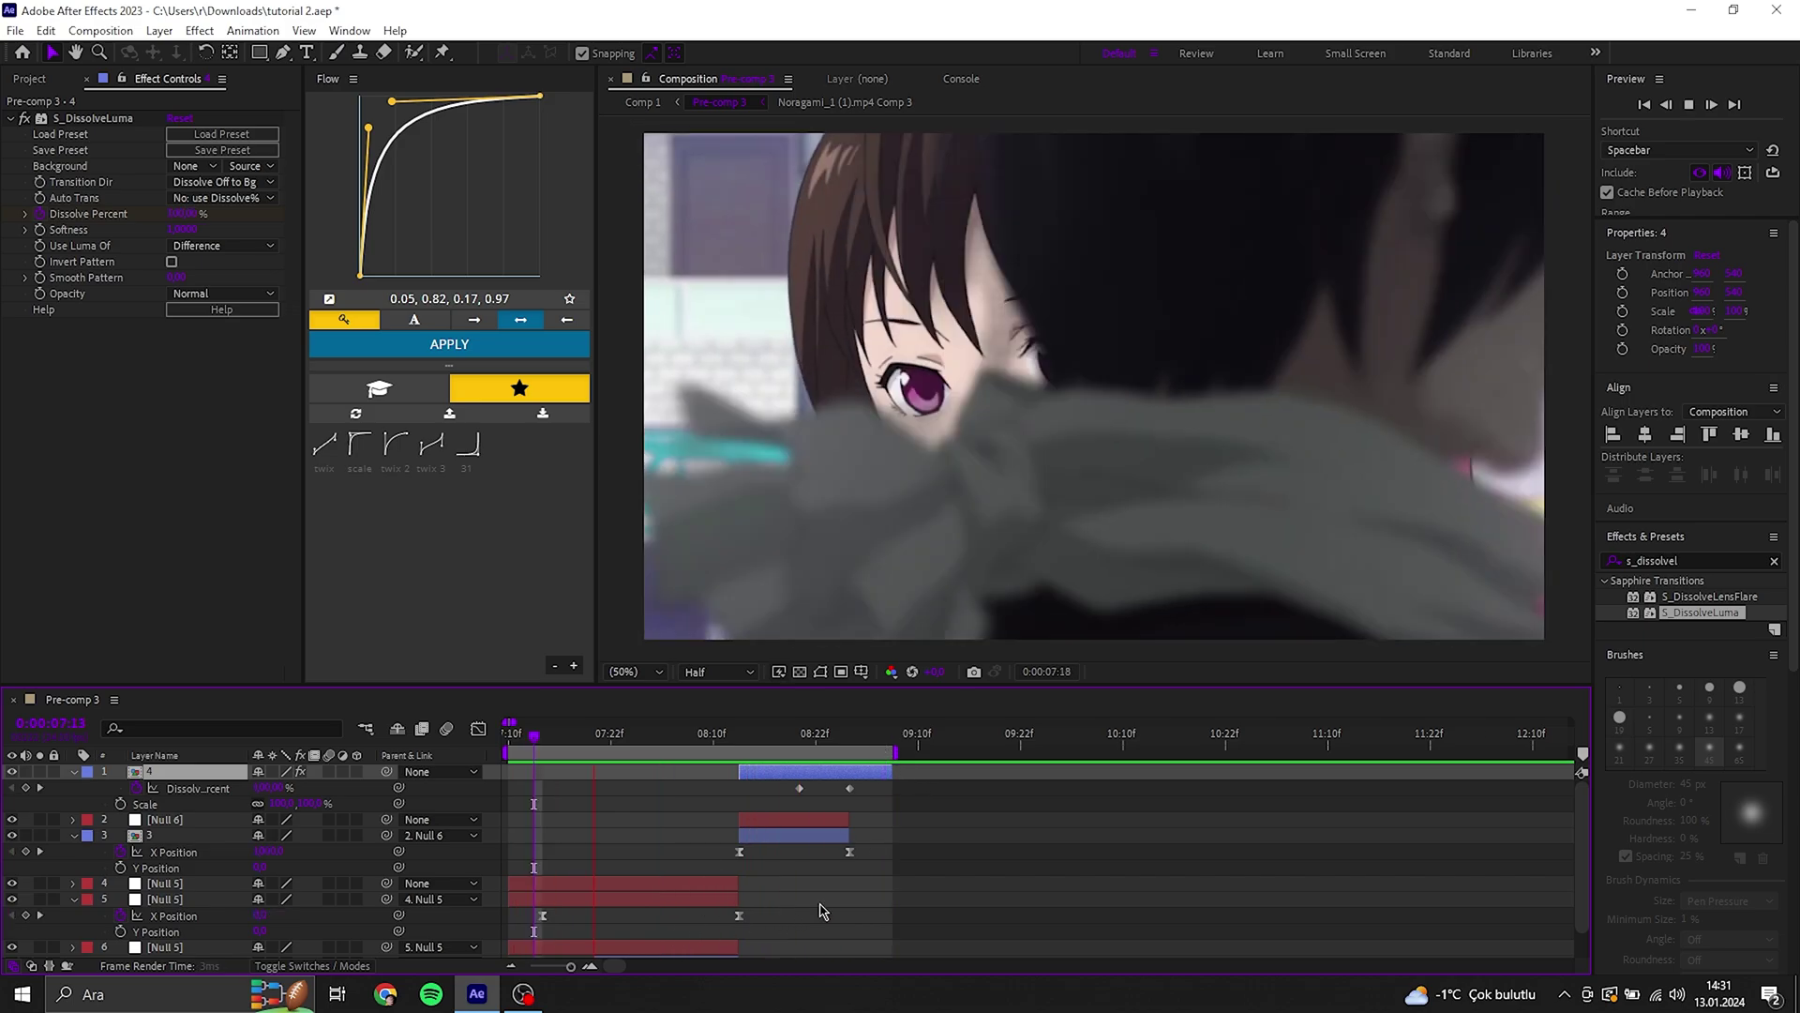
pyautogui.click(837, 906)
pyautogui.press('u')
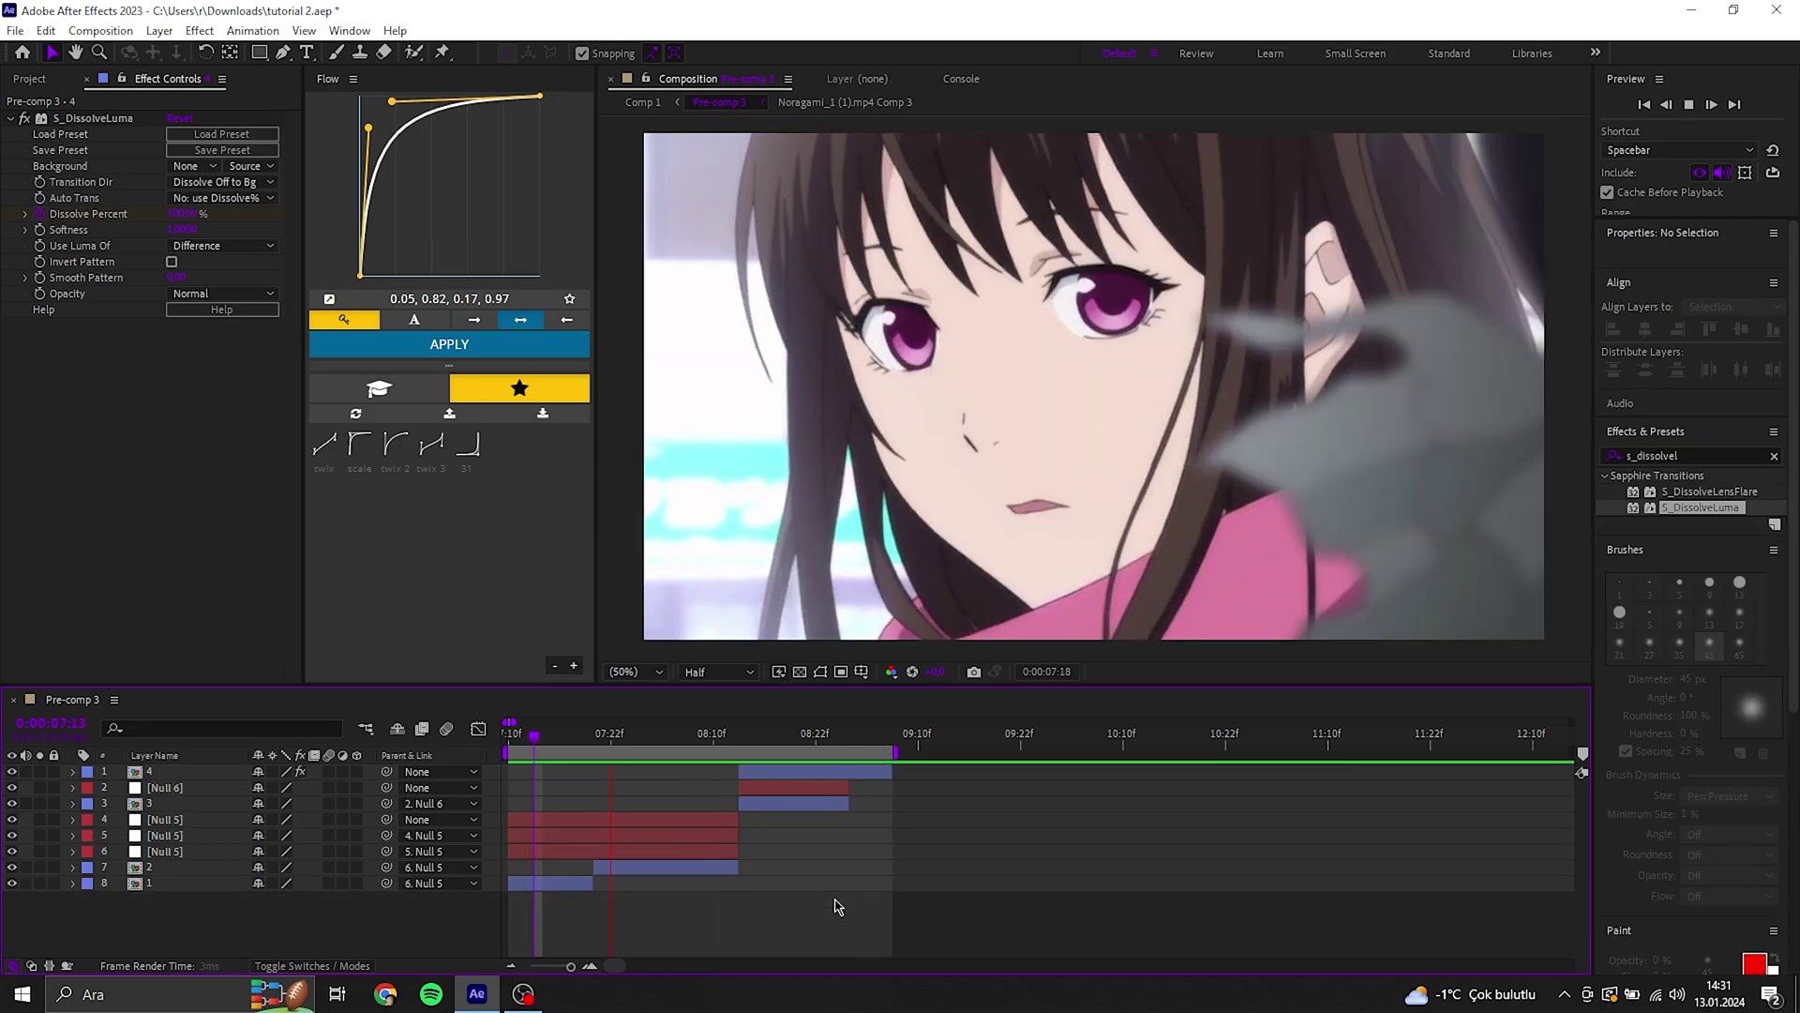
pyautogui.press('space')
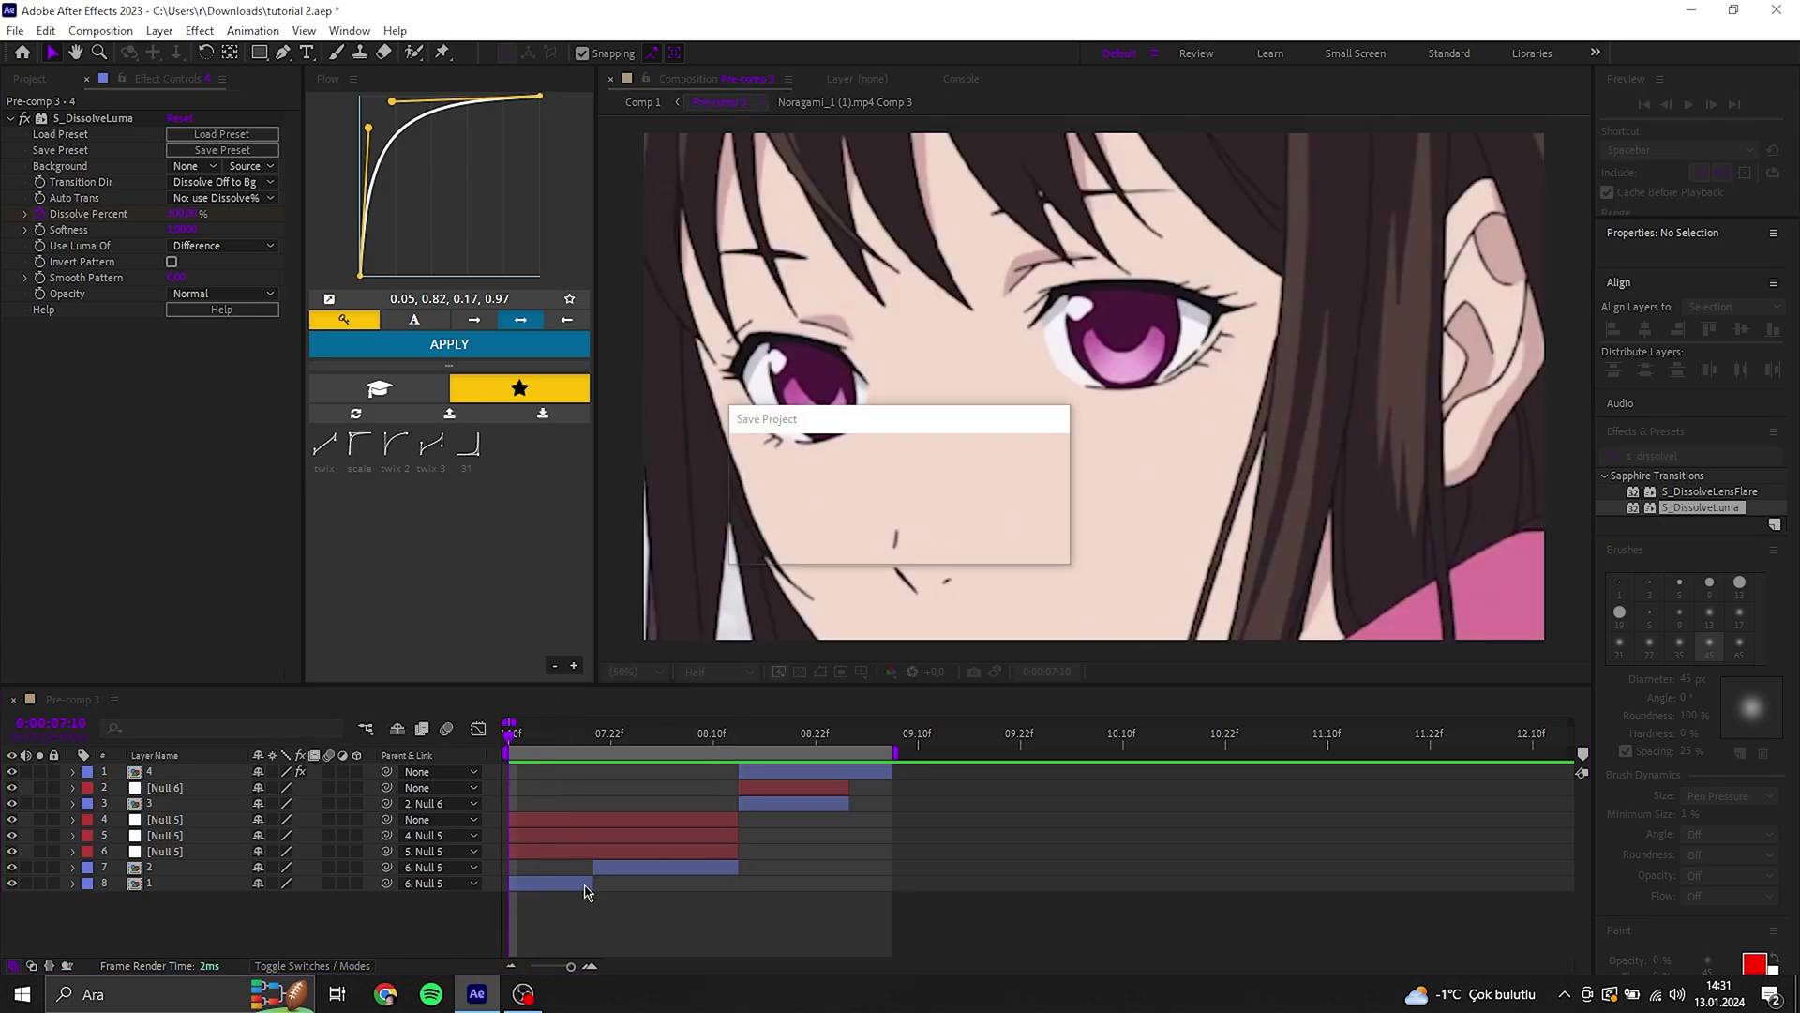
# Apply Motion Tile to the bottom clip layer 1.
pyautogui.click(574, 883)
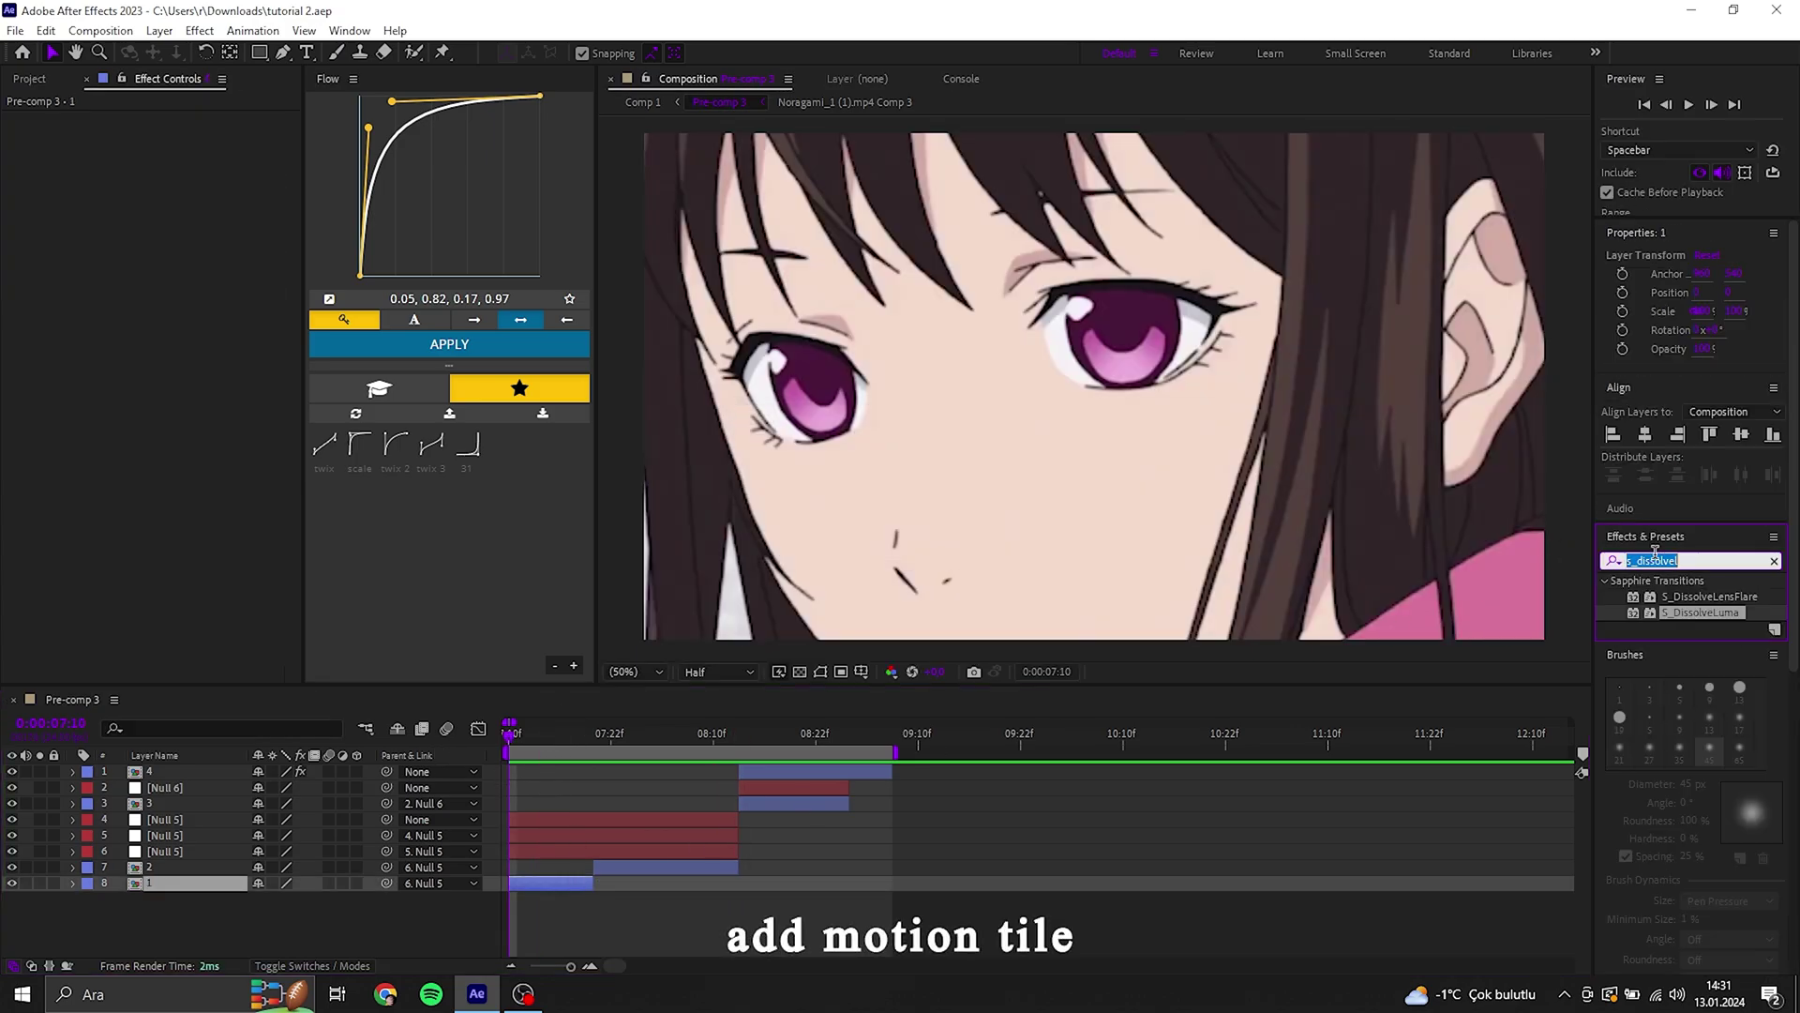
pyautogui.write('motion til')
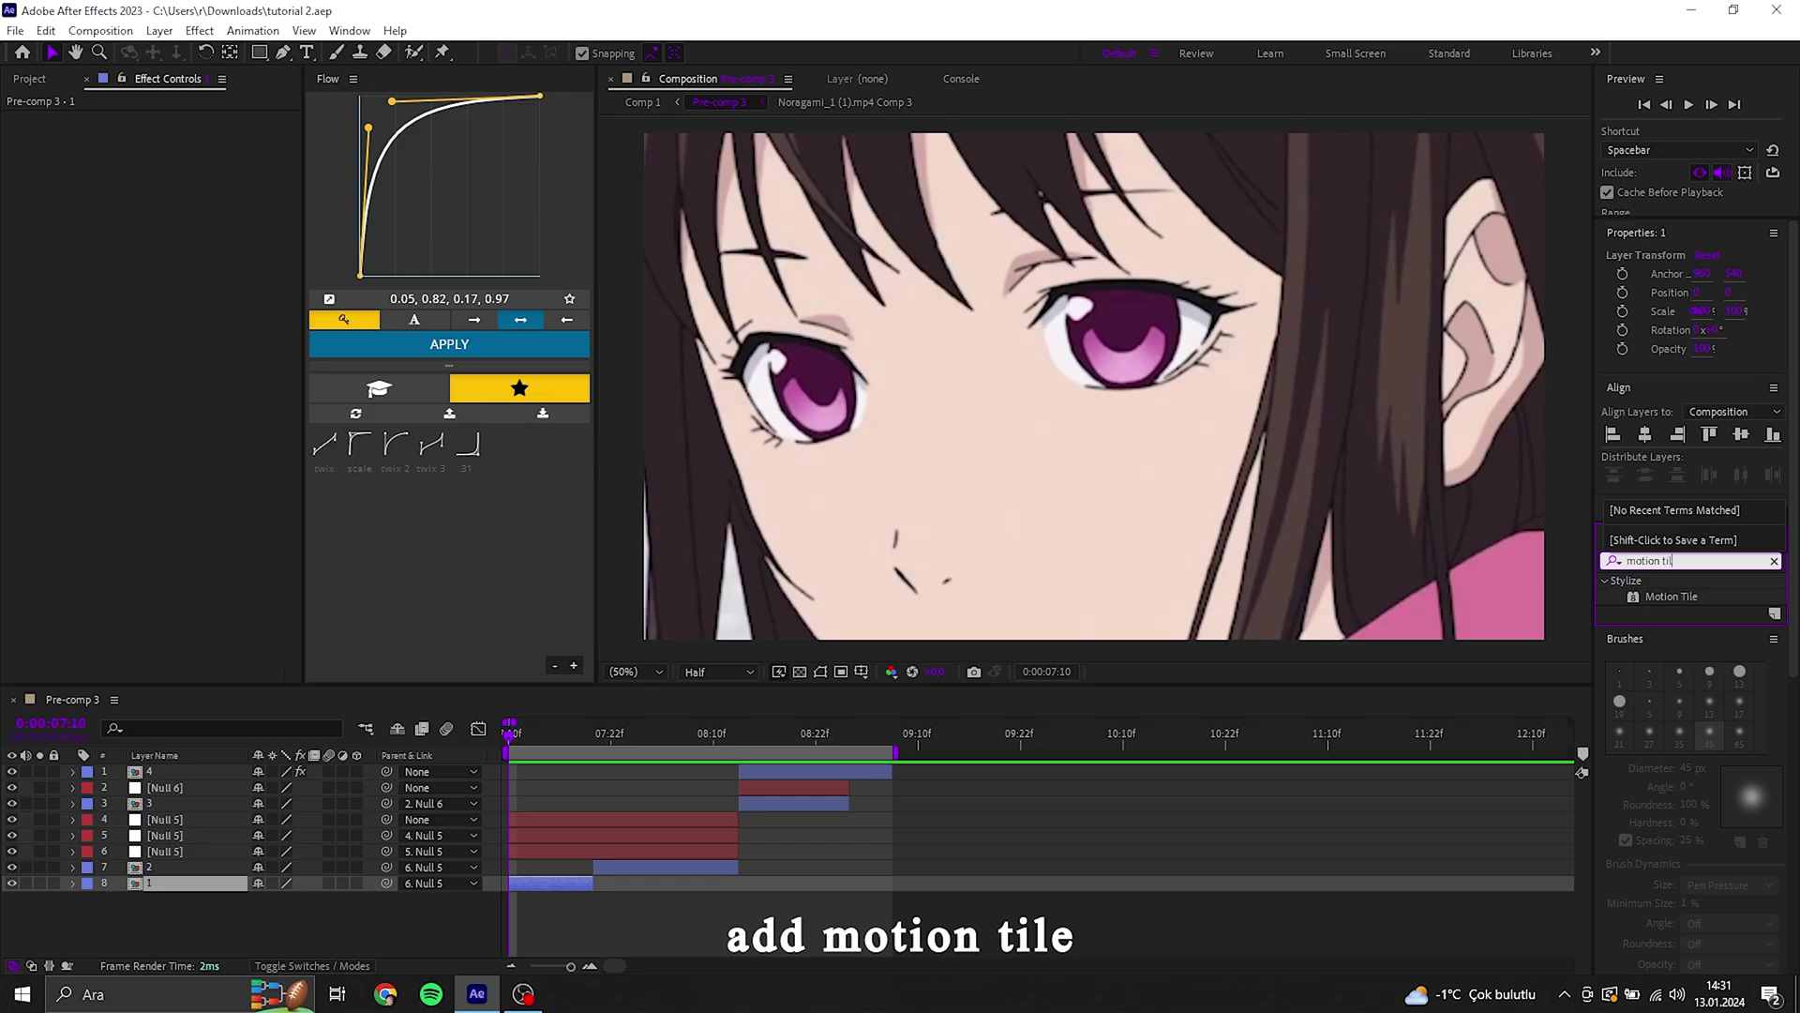
pyautogui.doubleClick(1685, 594)
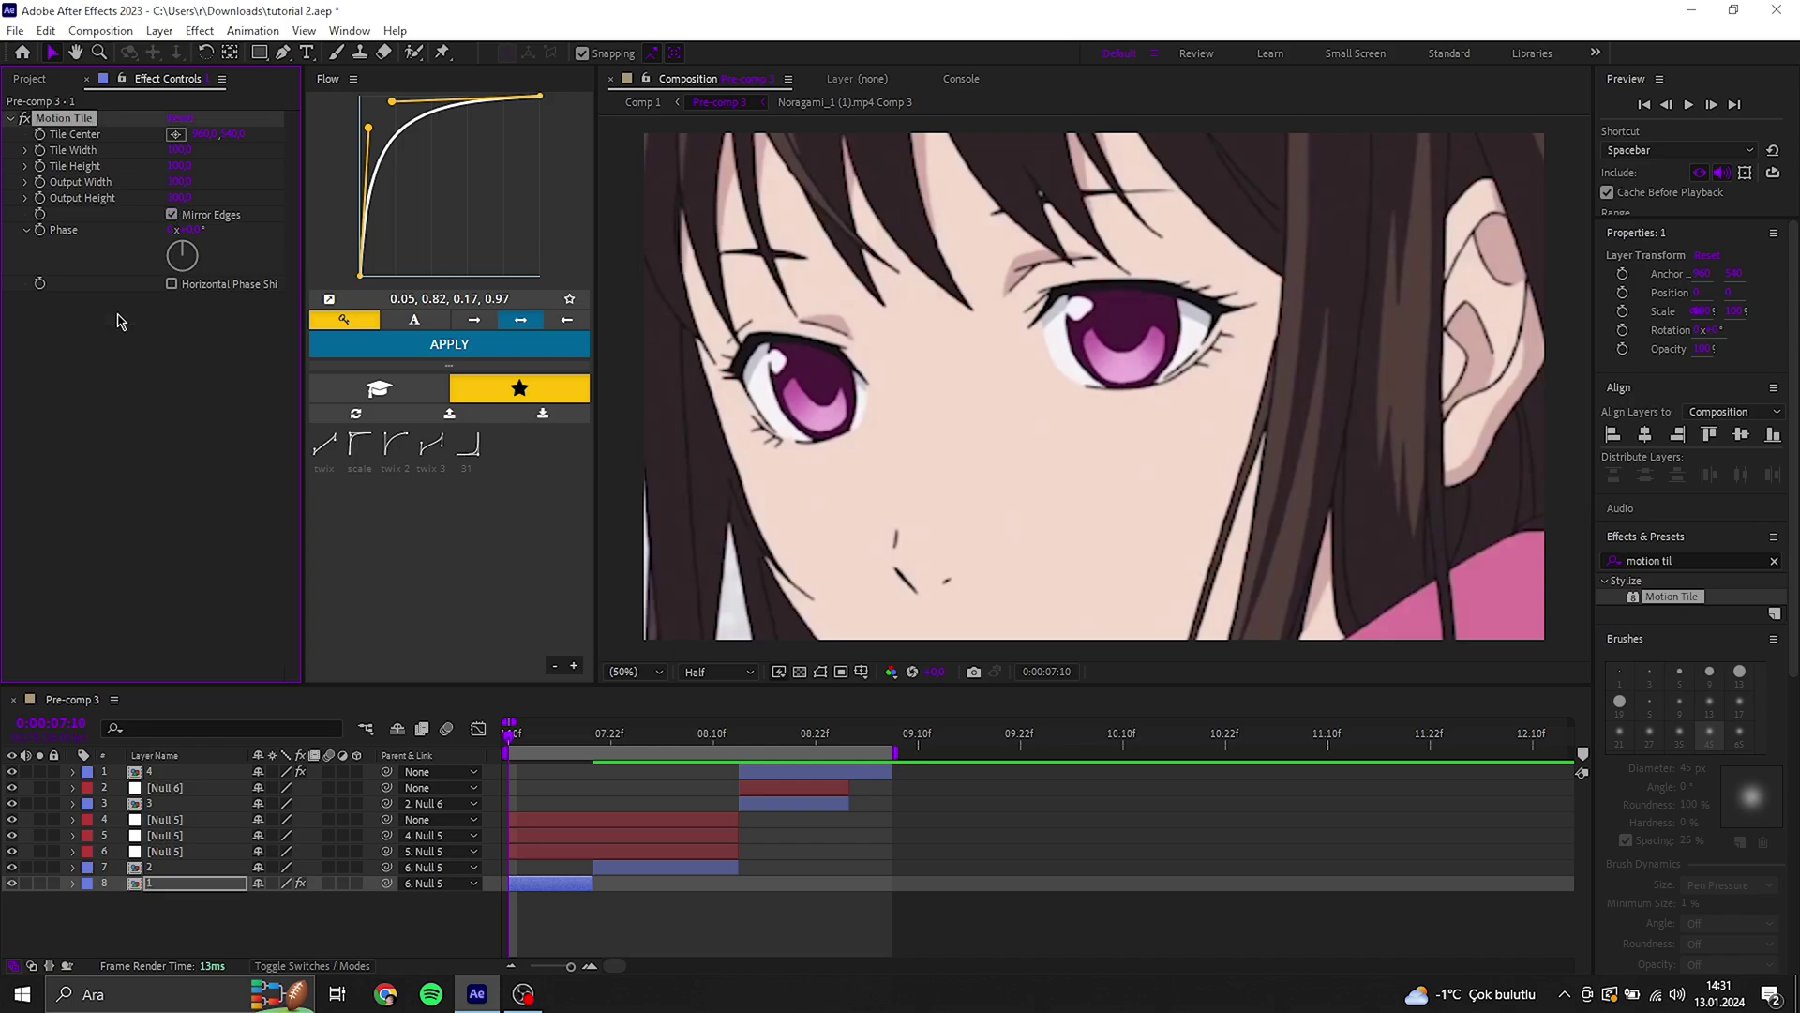
# Add Motion Tile to clip layers 2, 3 and the top clip, save, and preview.
pyautogui.click(636, 871)
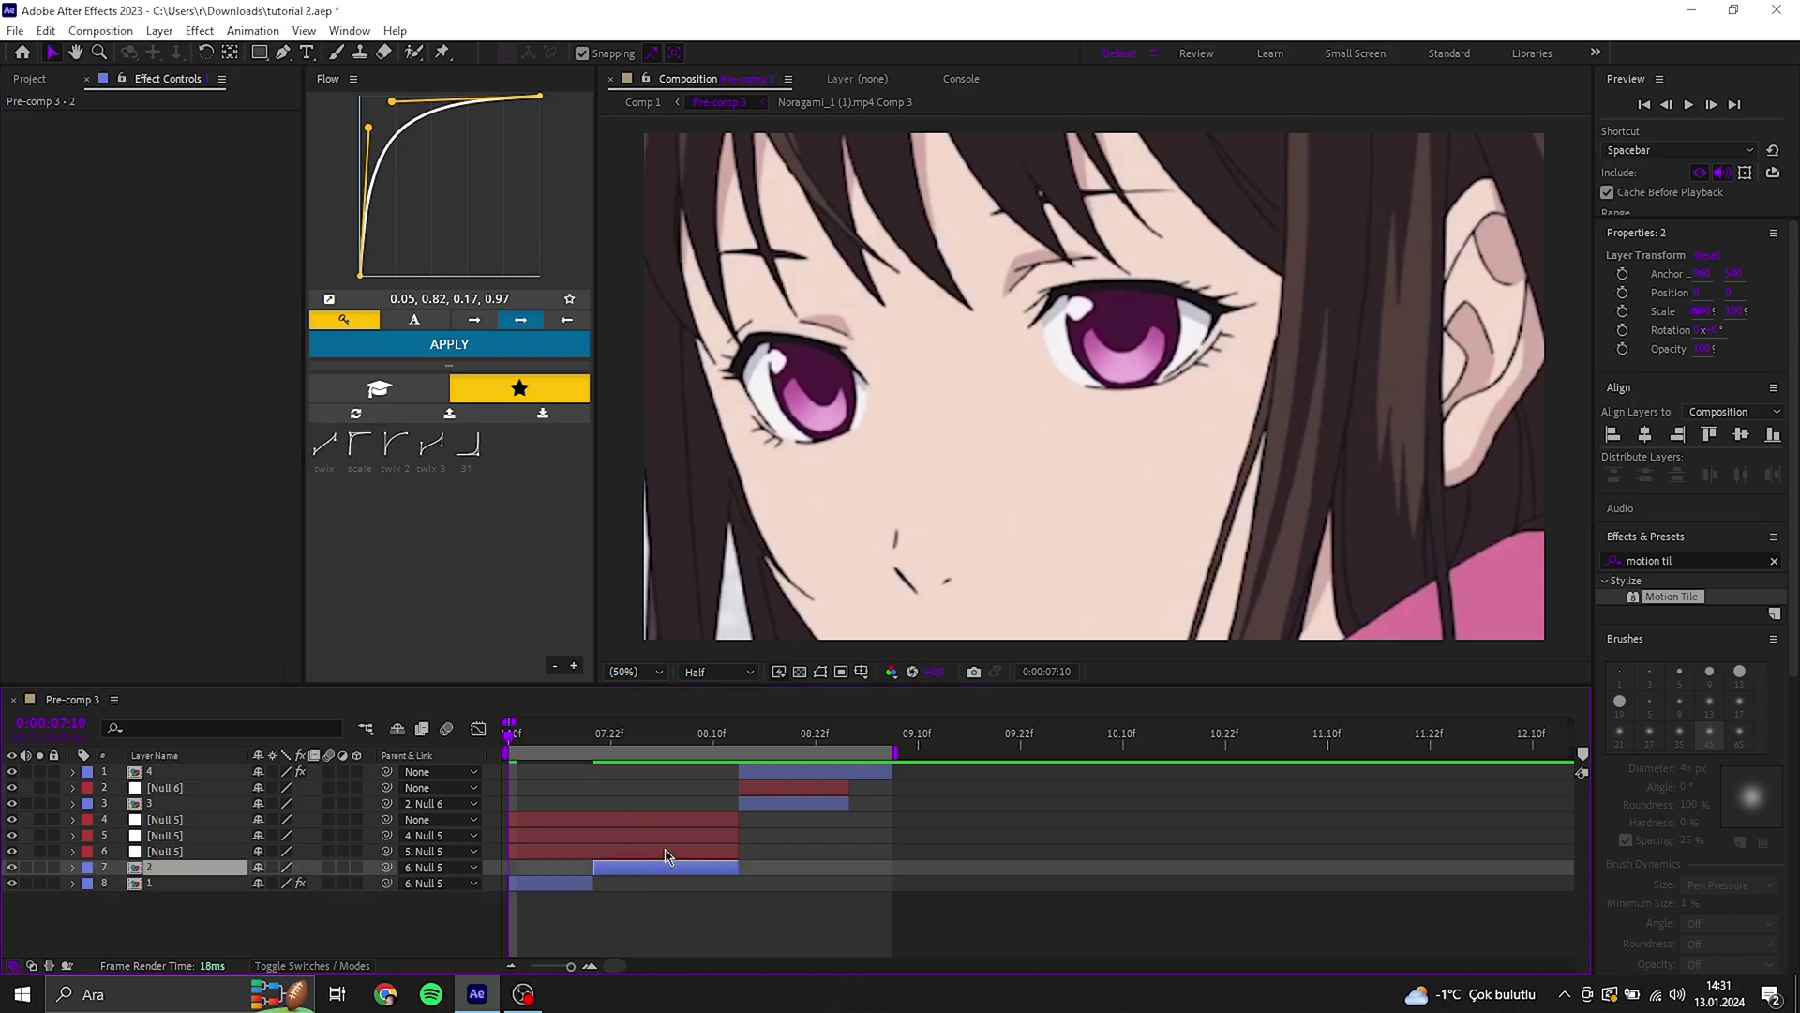
pyautogui.click(780, 804)
pyautogui.click(776, 773)
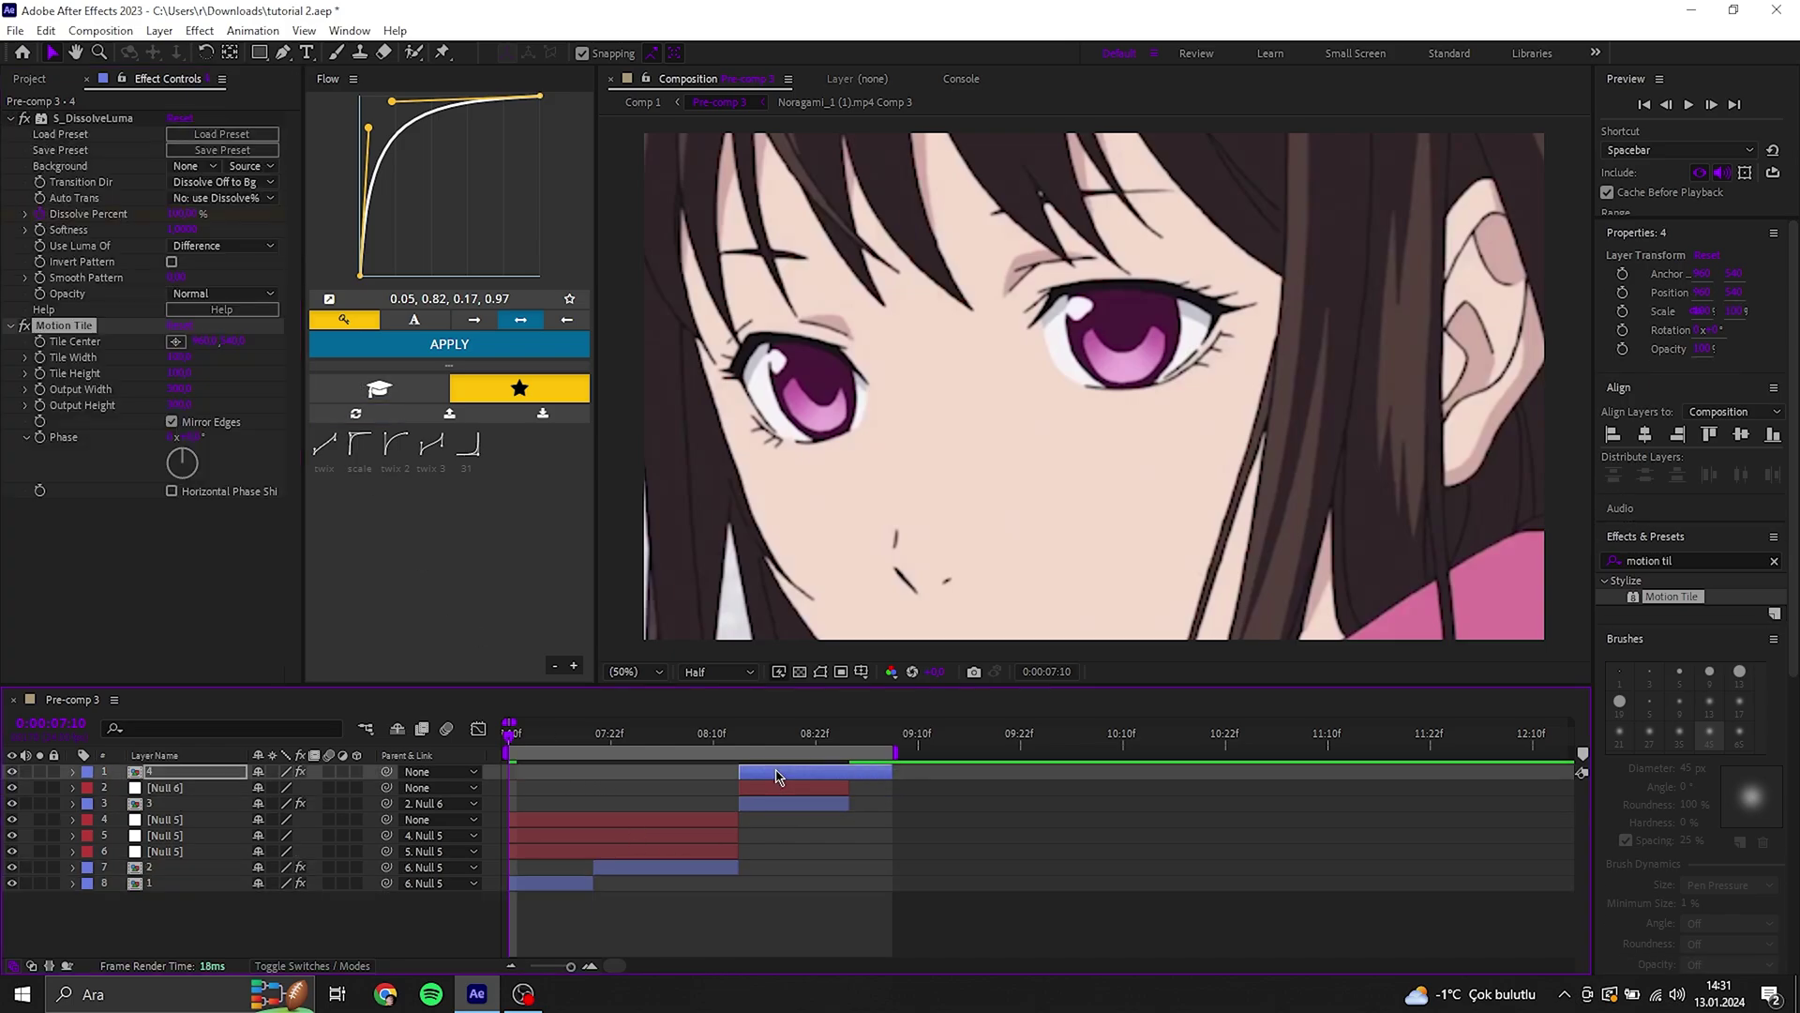
pyautogui.press('Delete')
pyautogui.hotkey('ctrl', 's')
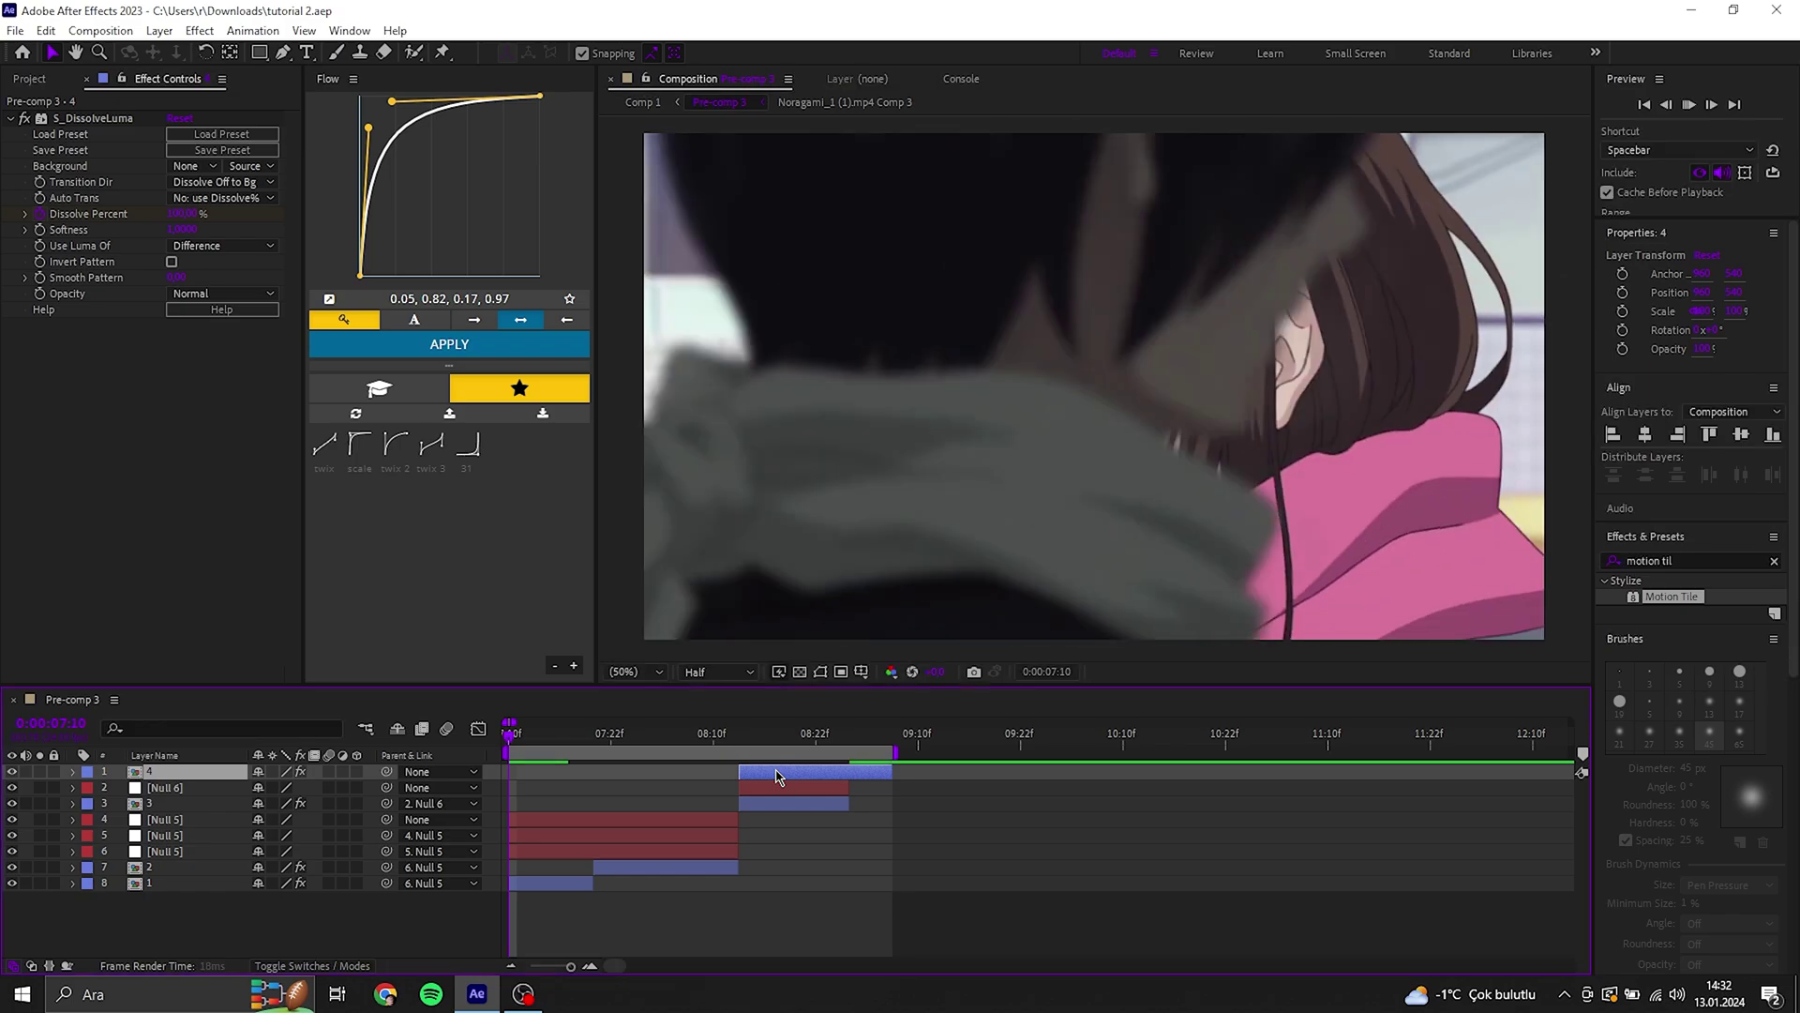
pyautogui.press('space')
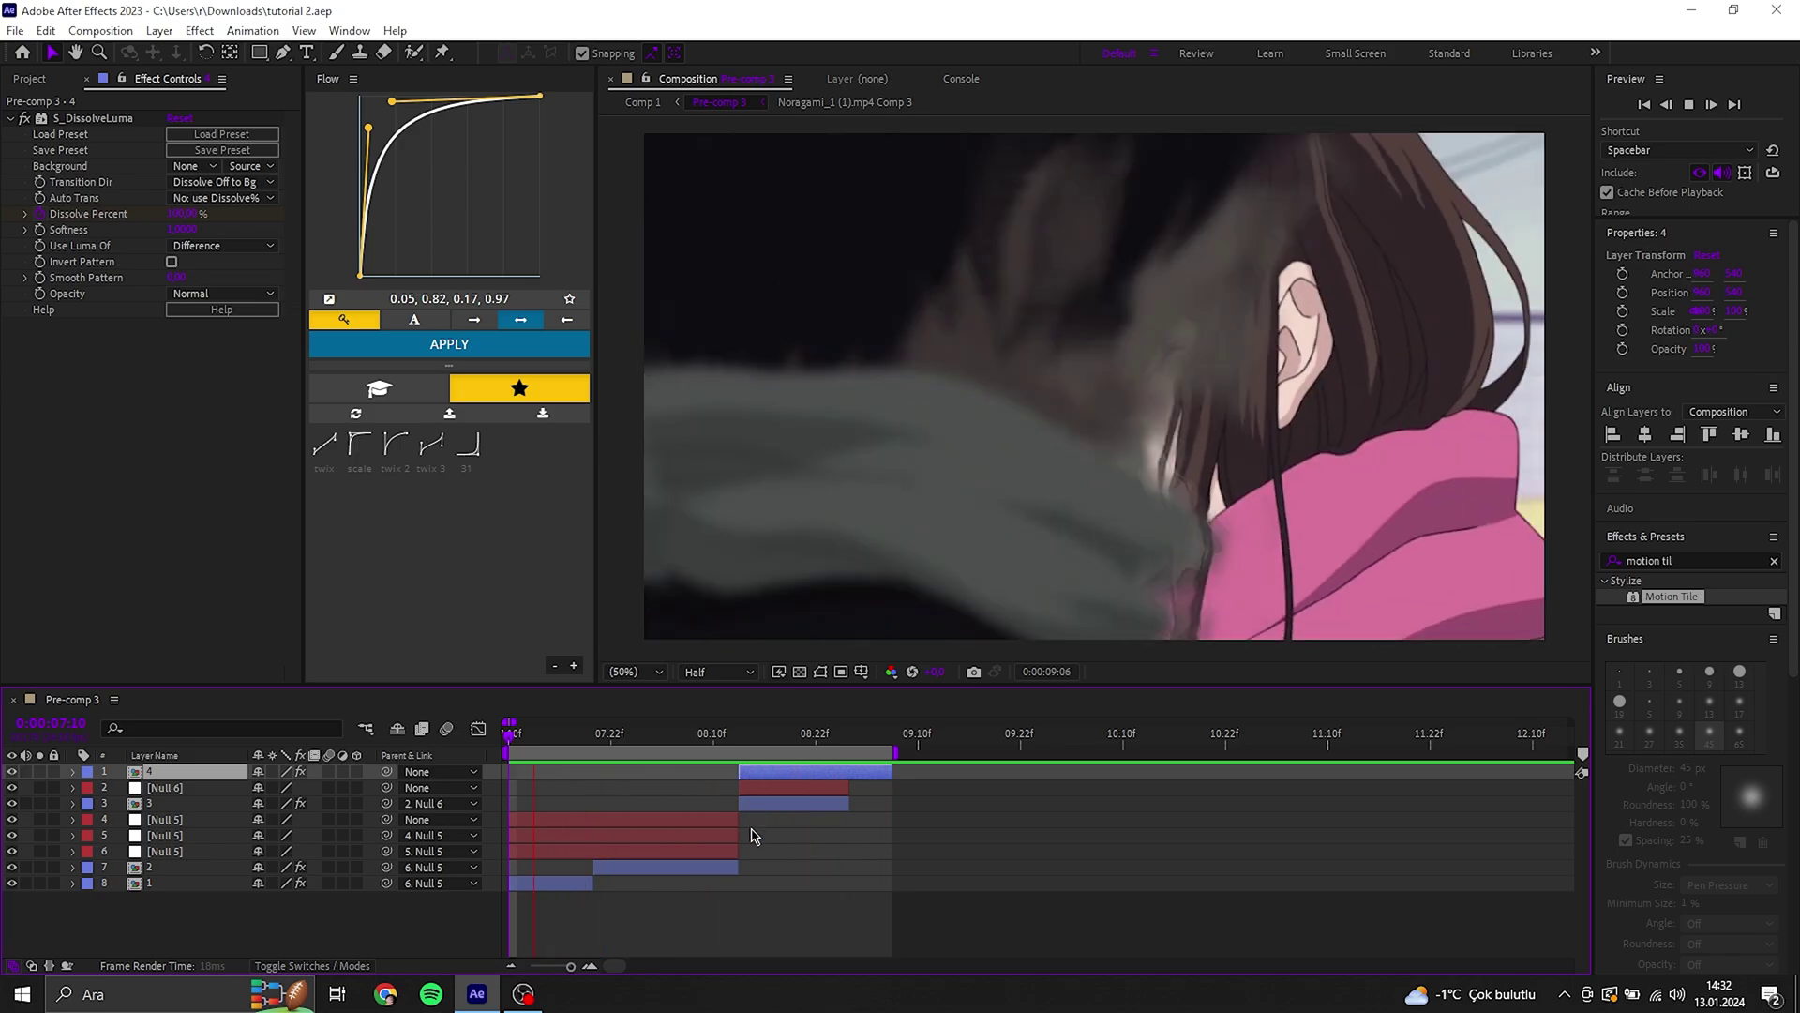
# Create a new adjustment layer above all layers and trim its end at 08:13.
pyautogui.press('space')
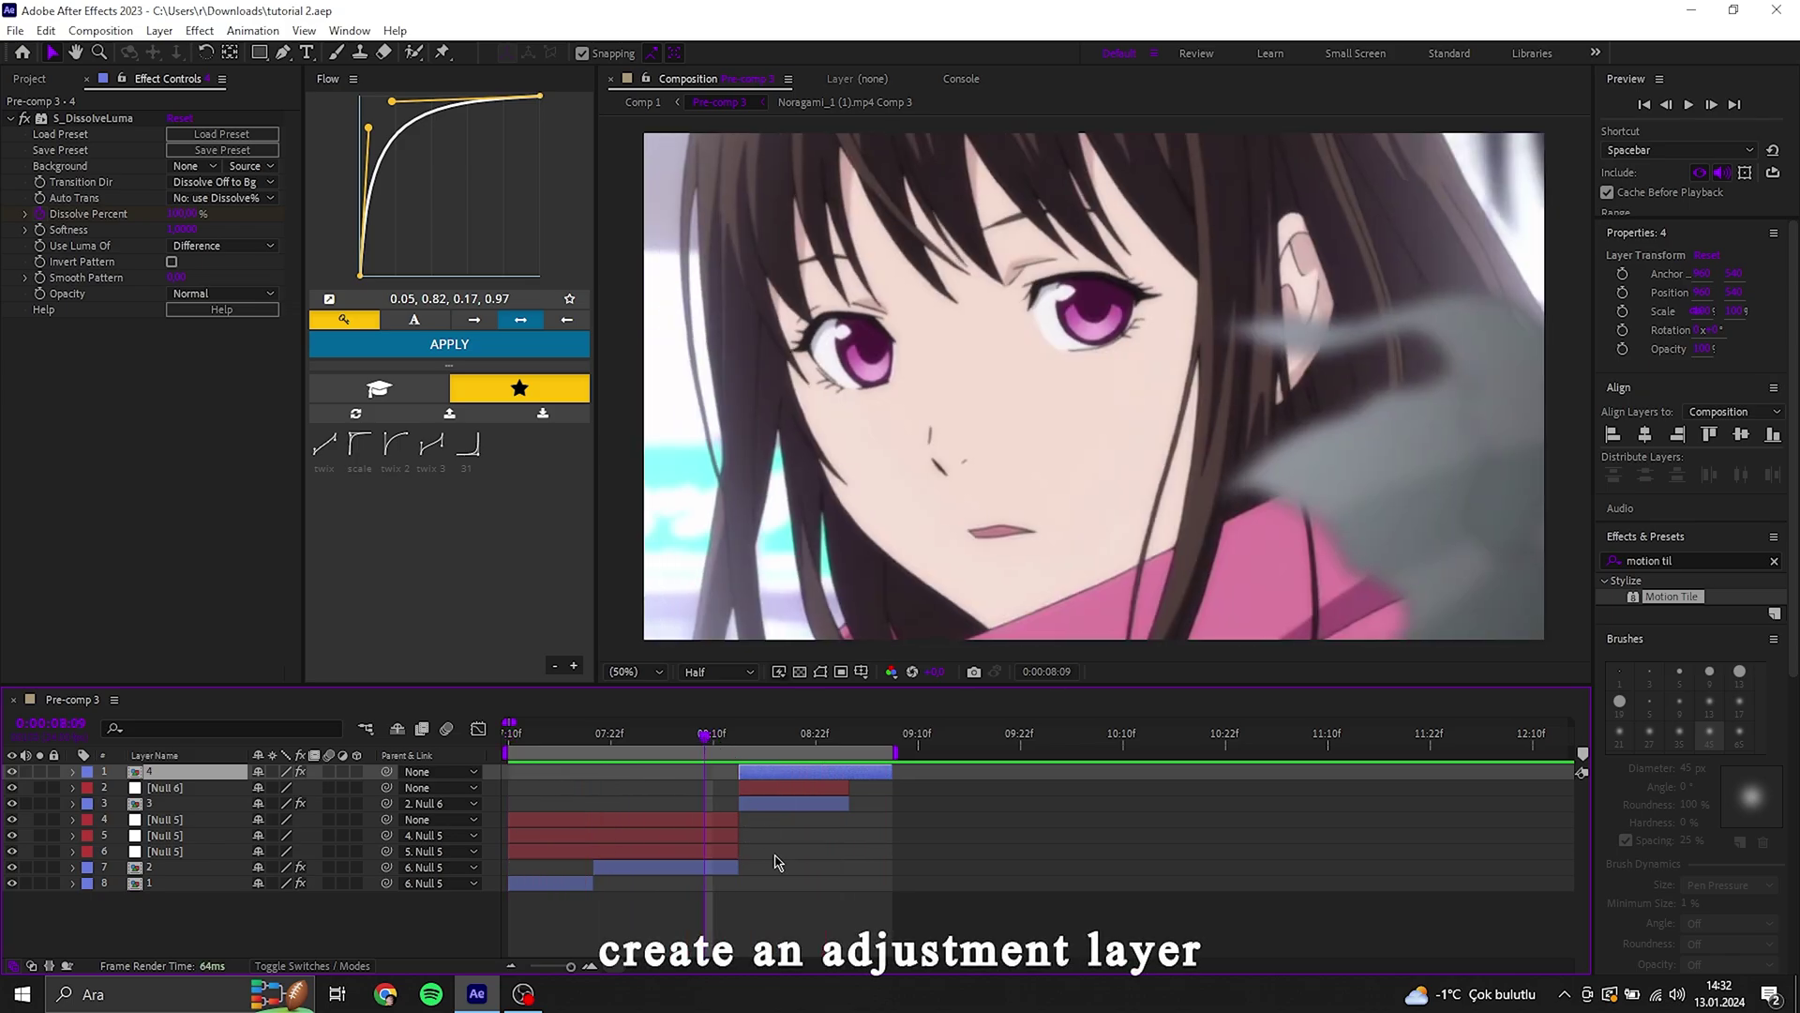
pyautogui.rightClick(781, 863)
pyautogui.moveTo(842, 706)
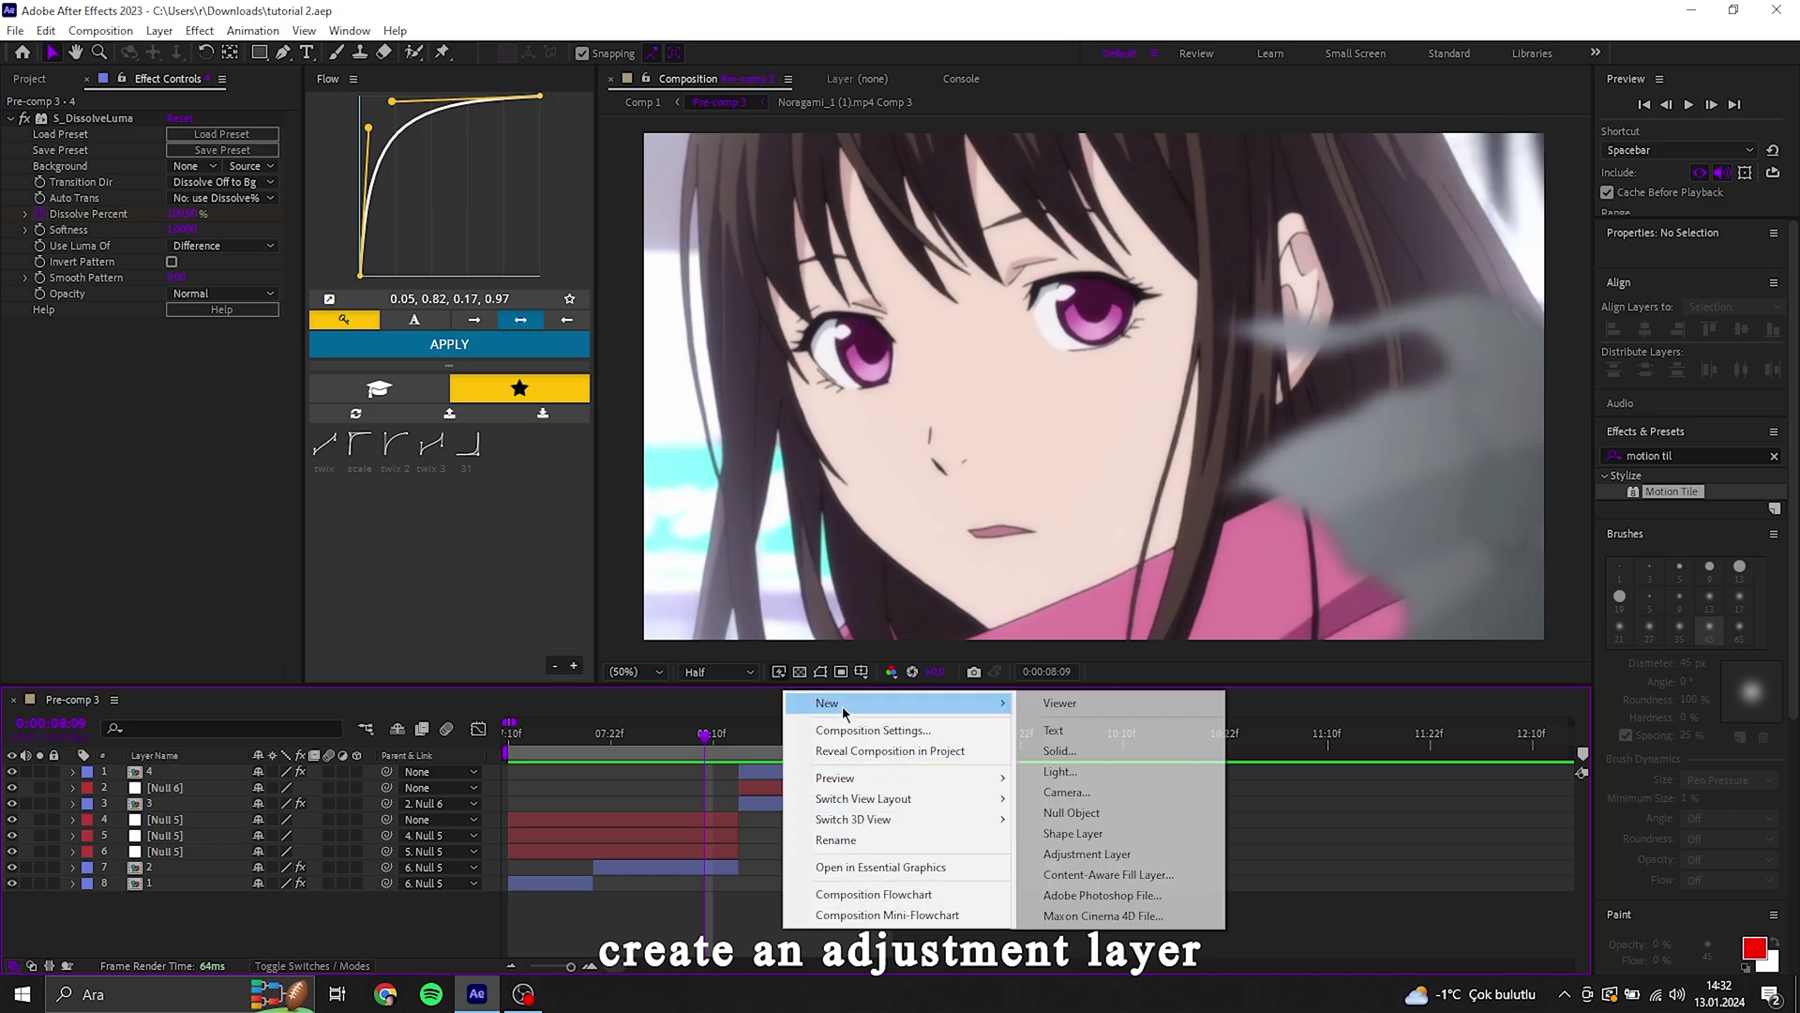
pyautogui.click(1113, 848)
pyautogui.click(731, 741)
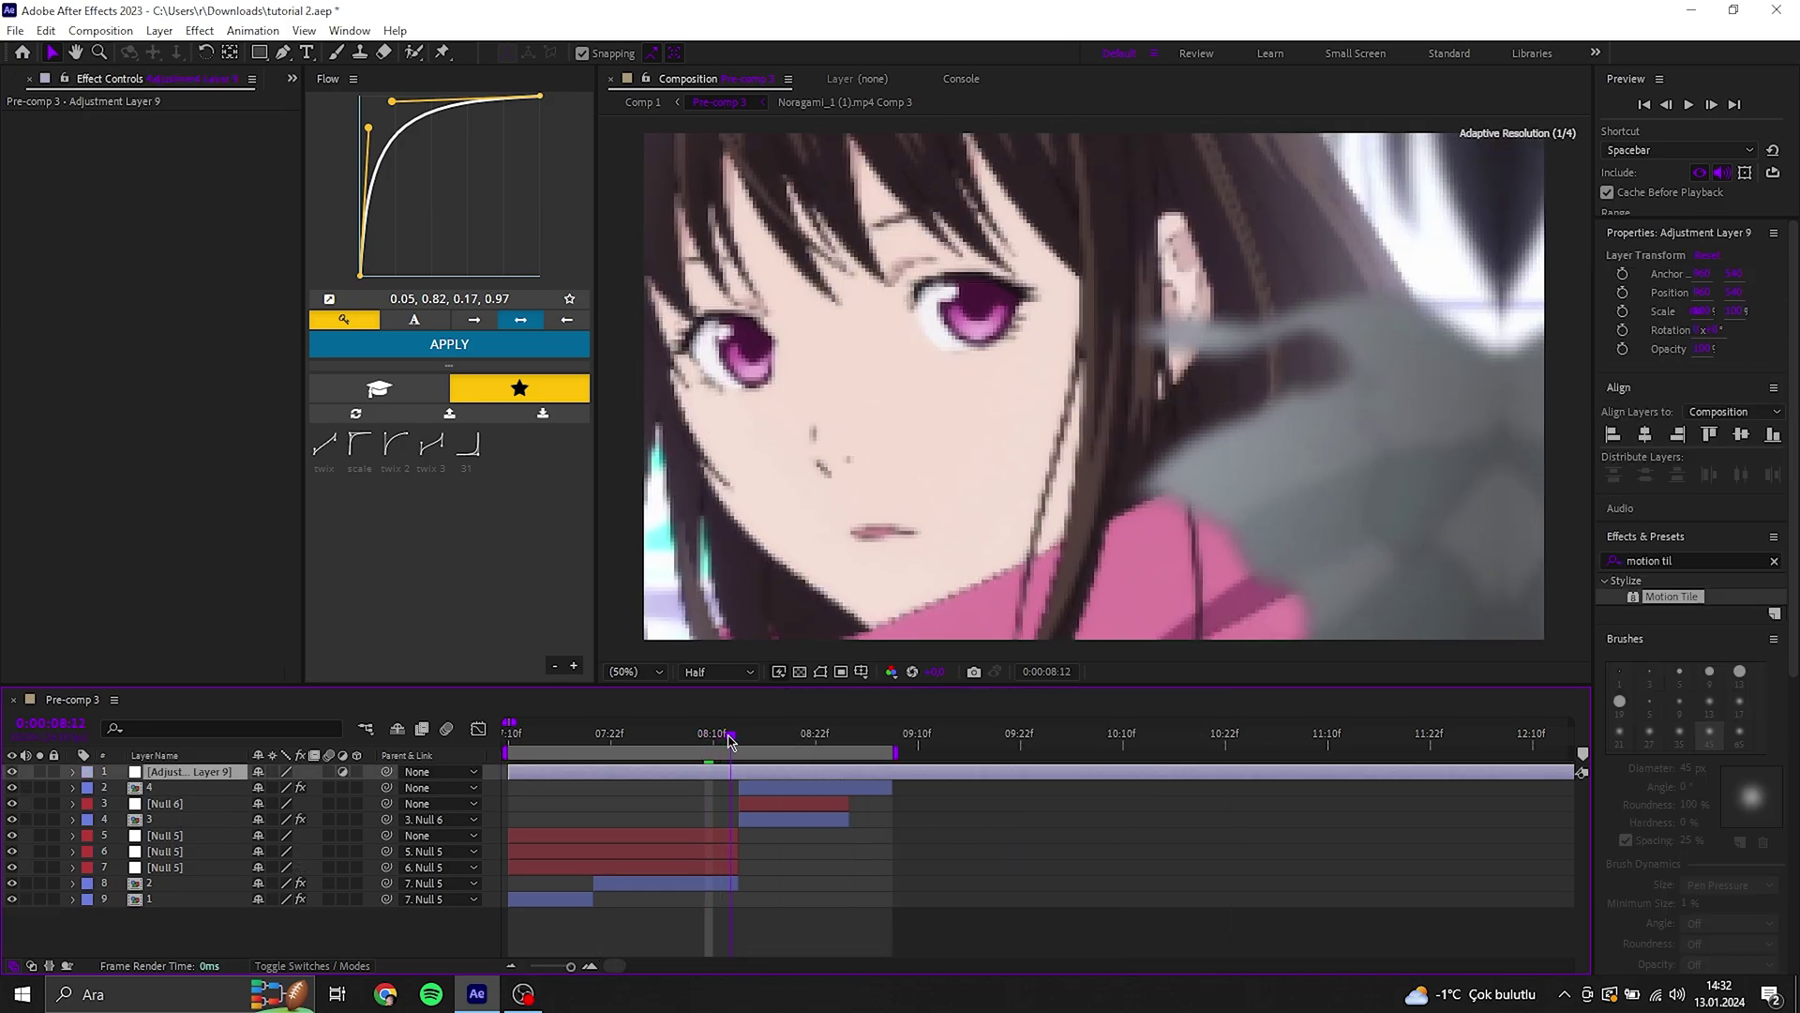
pyautogui.moveTo(731, 741); pyautogui.dragTo(737, 740)
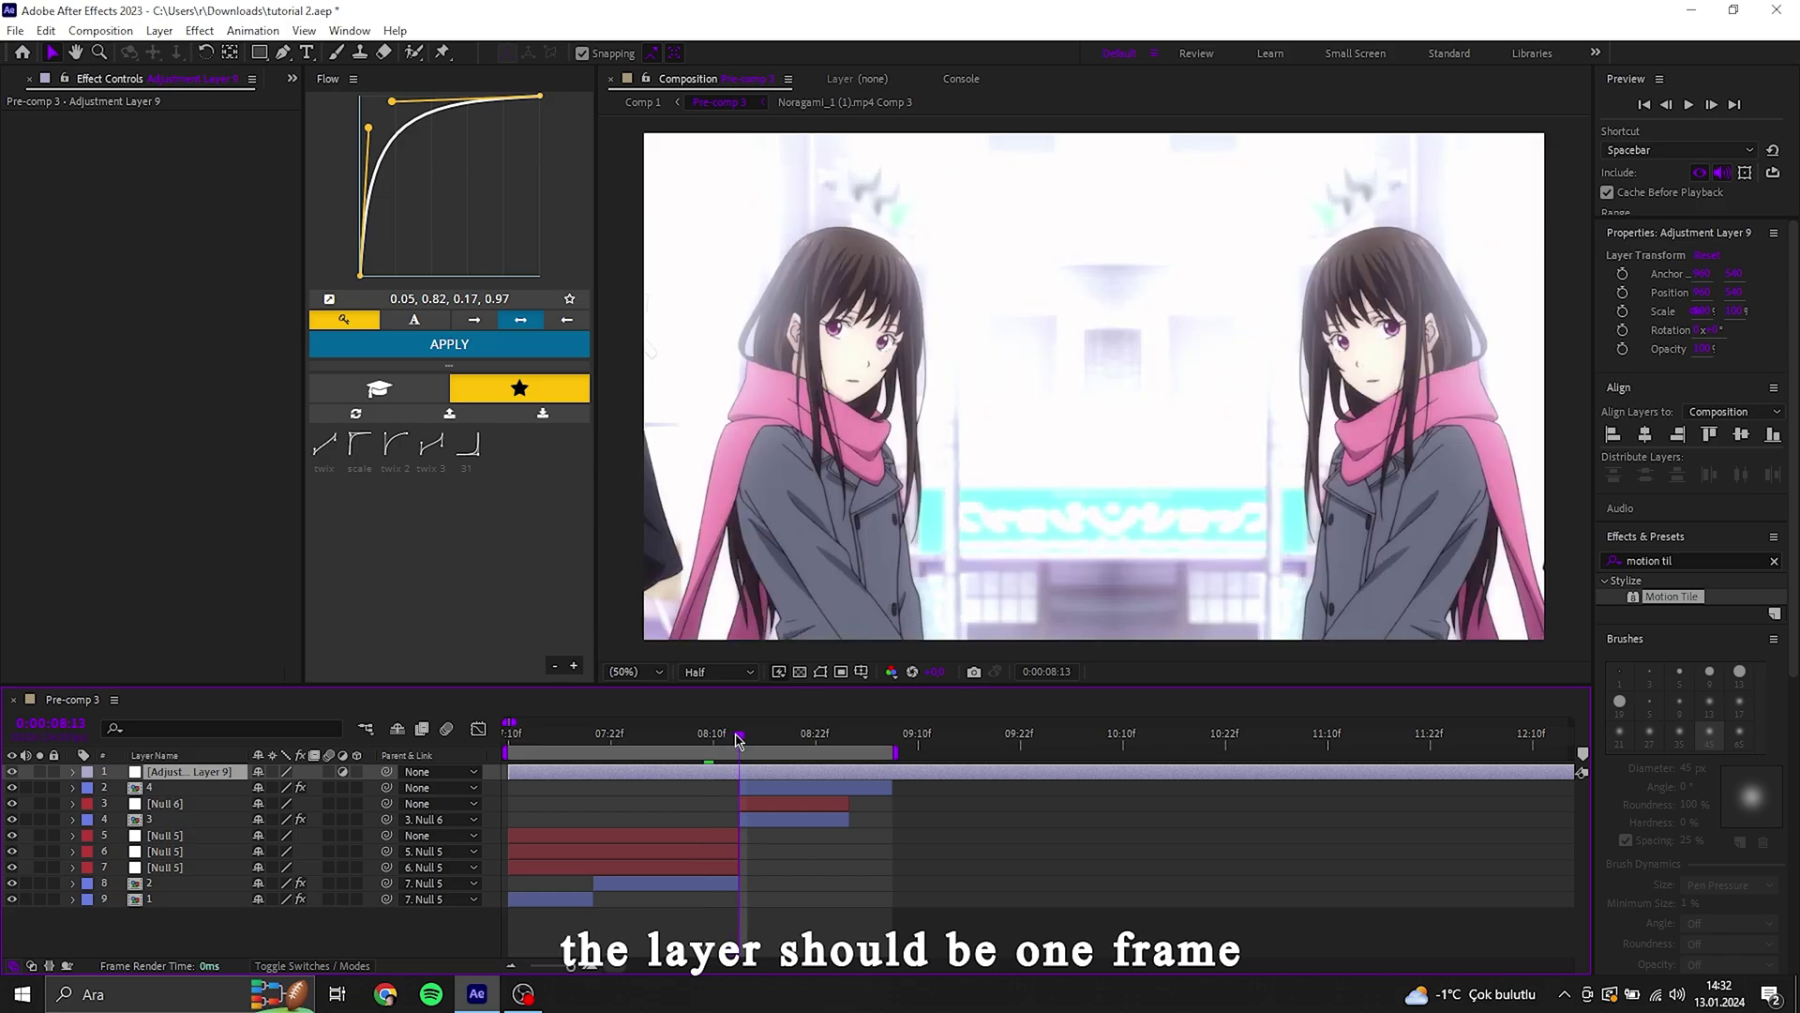
pyautogui.hotkey('alt', ']')
# Split the adjustment layer at the cut and delete the extra piece, leaving one frame.
pyautogui.press('F2')
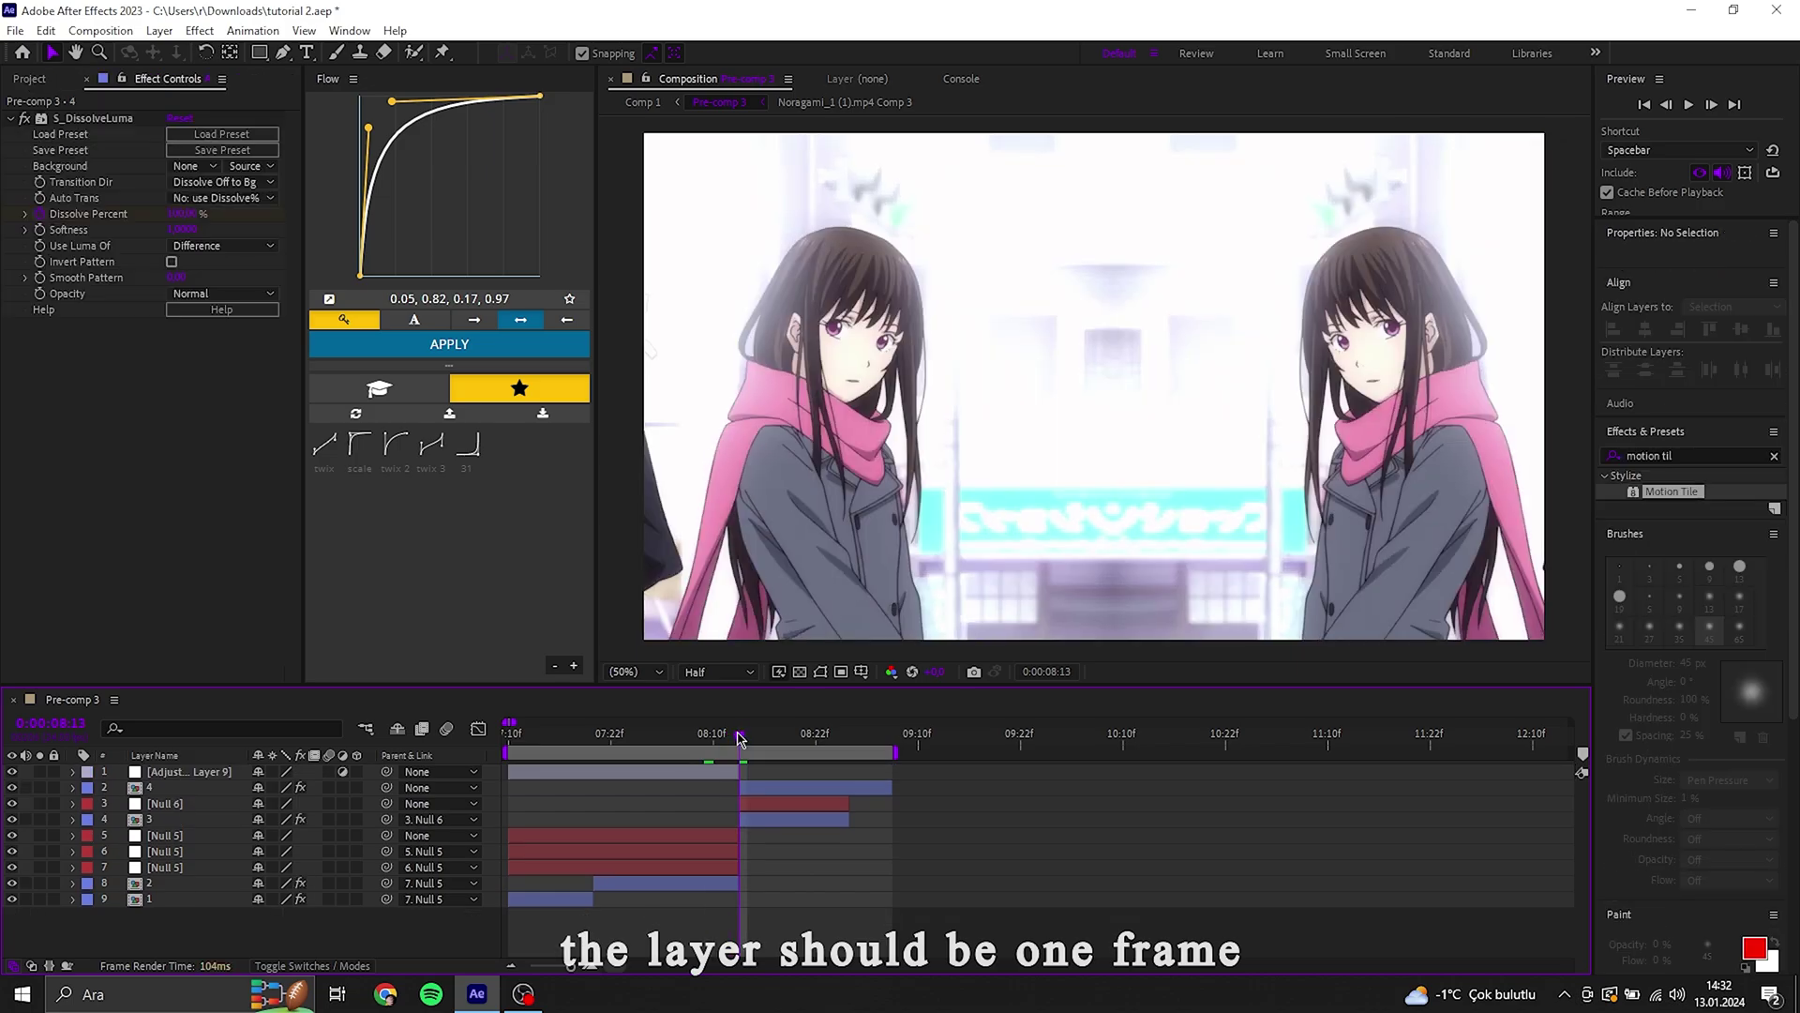
pyautogui.moveTo(740, 738); pyautogui.dragTo(748, 738)
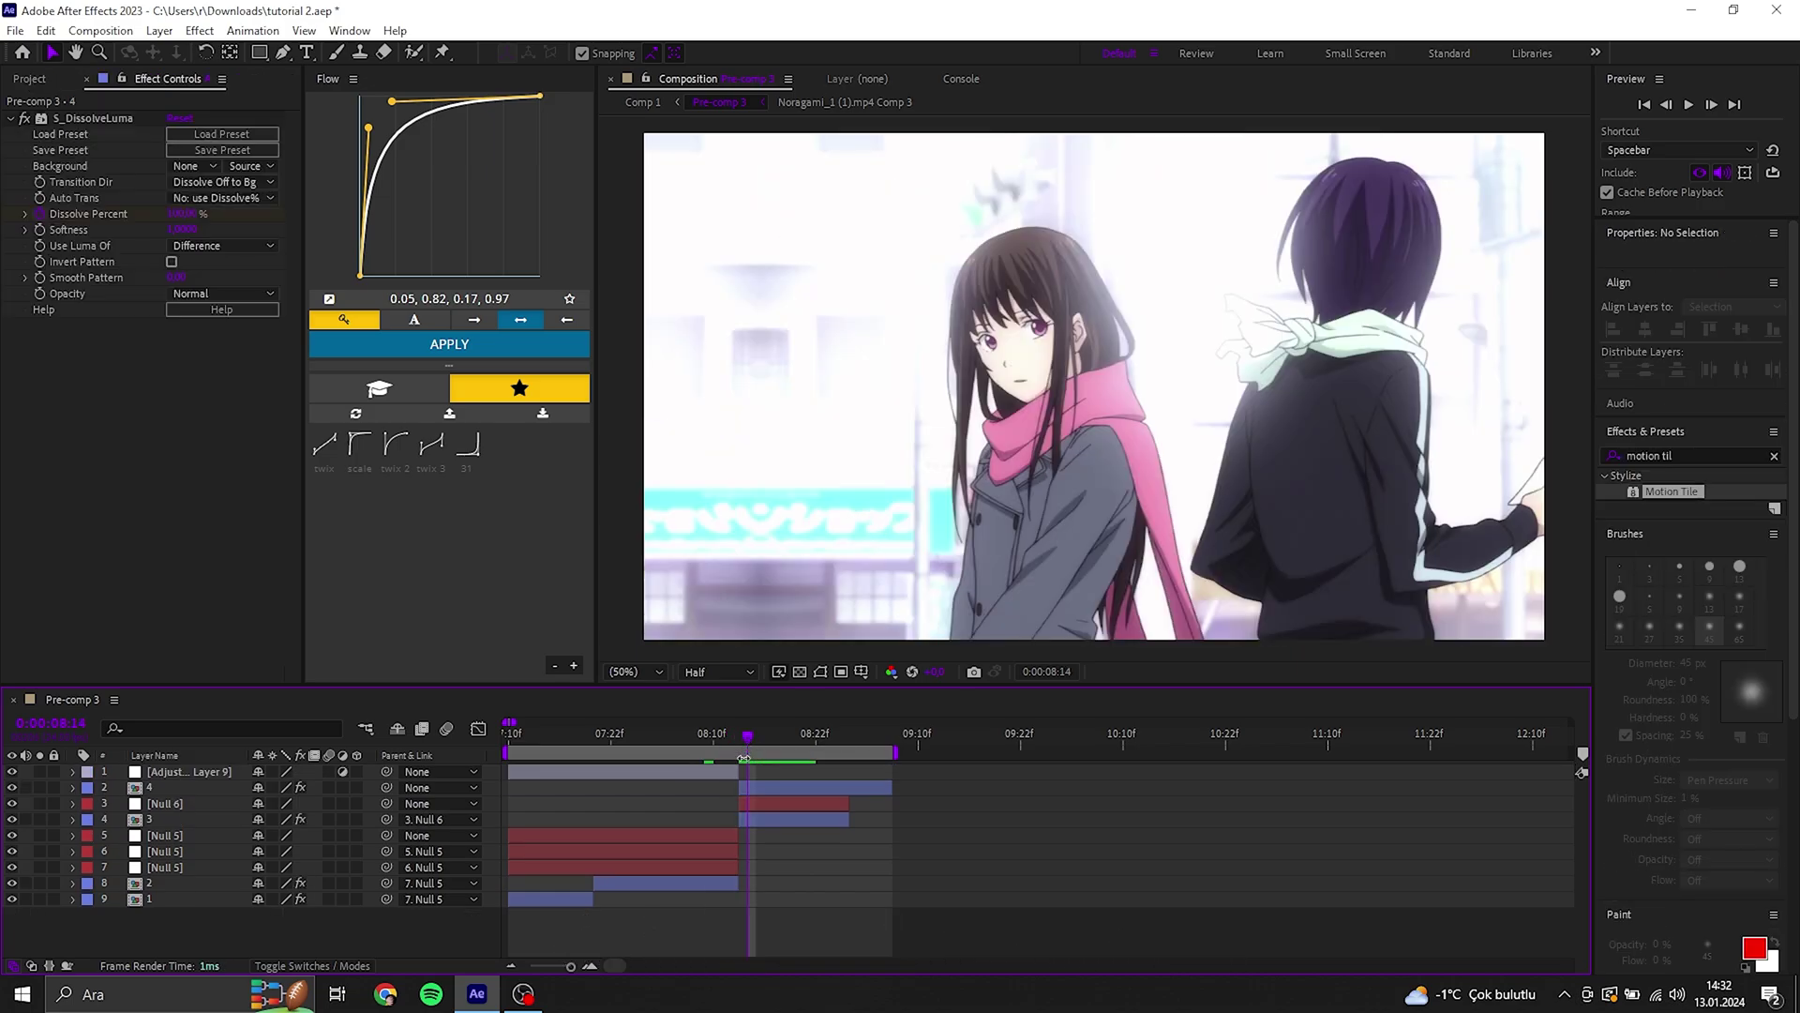
pyautogui.click(741, 767)
pyautogui.press('pageup')
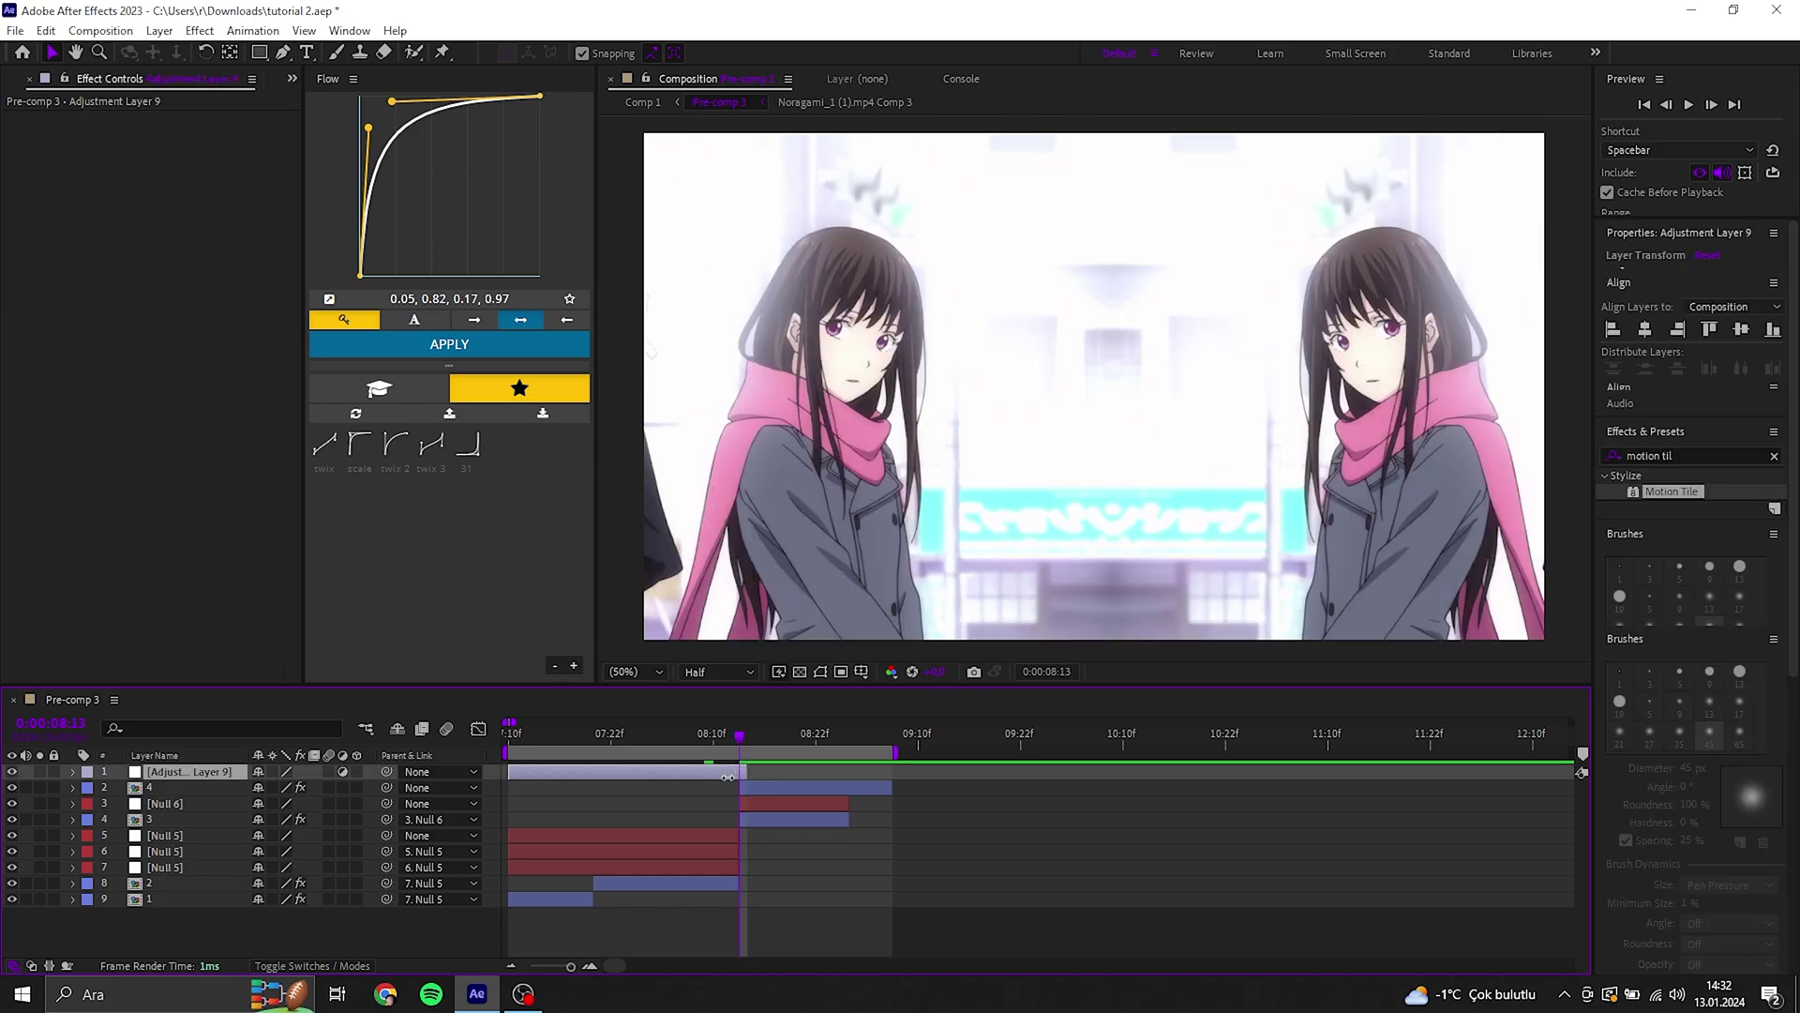
pyautogui.hotkey('ctrl', 'shift', 'd')
pyautogui.press('Delete')
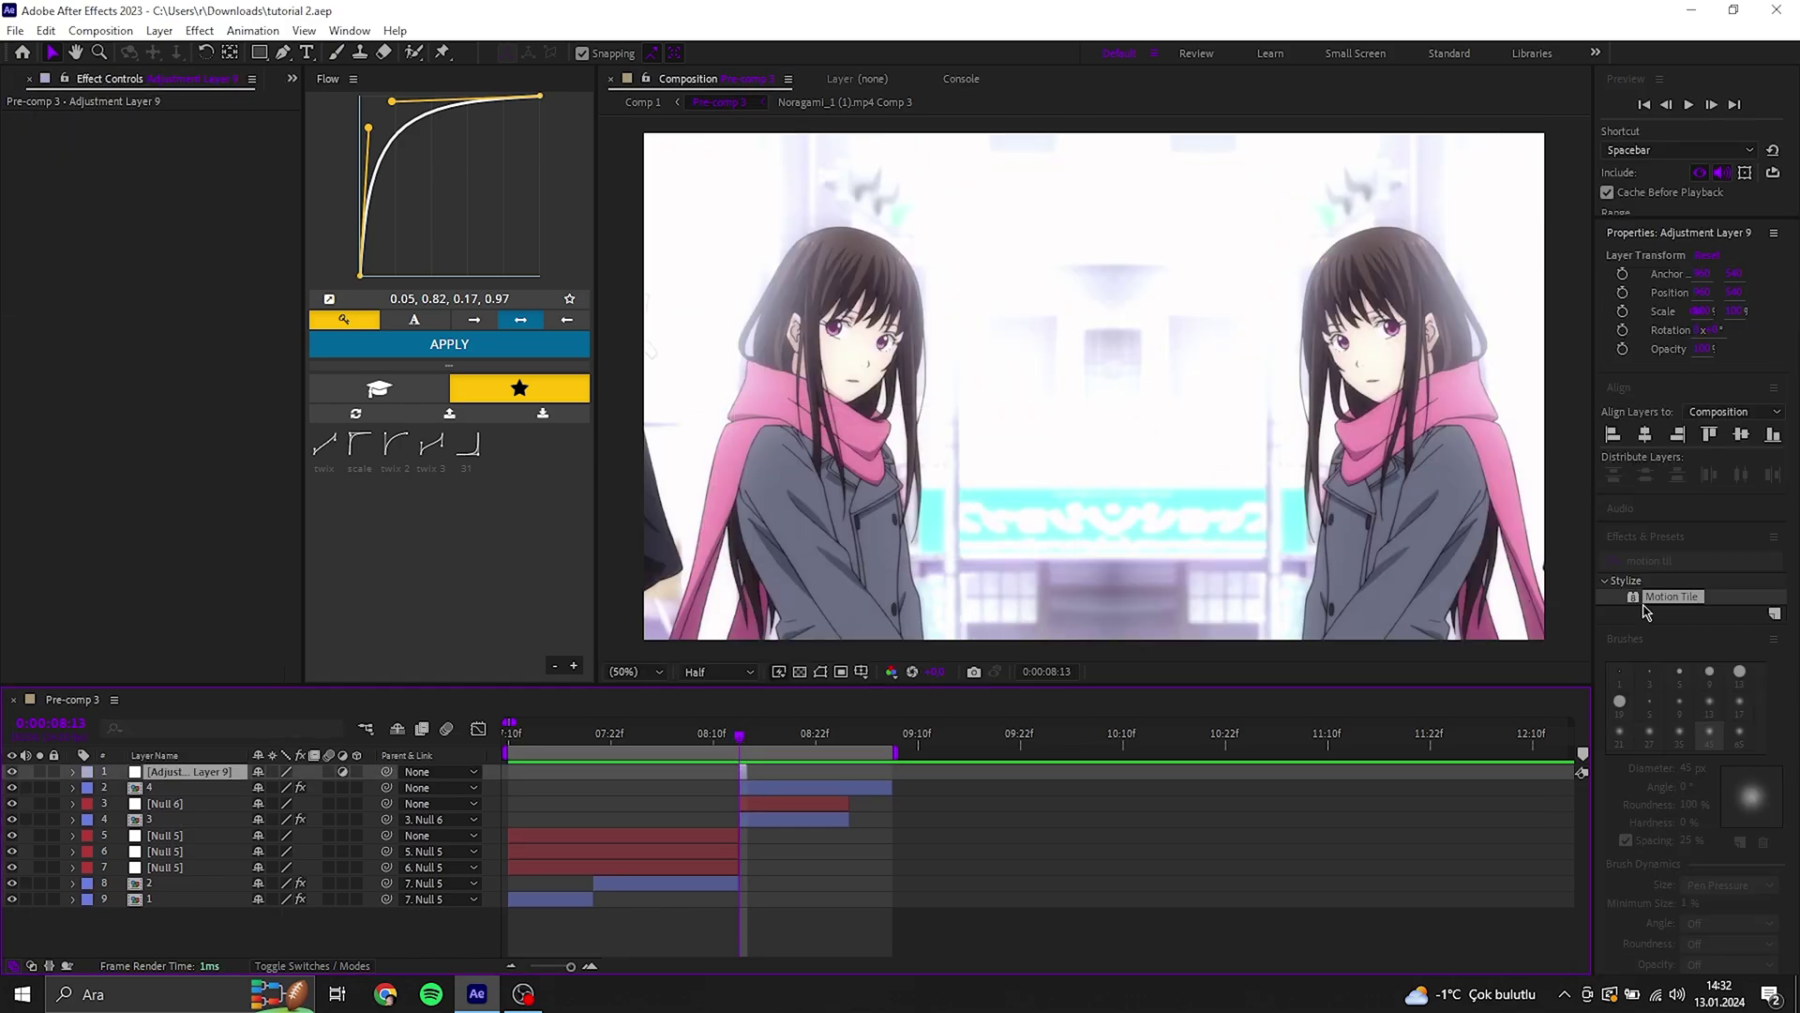
# Apply S_Blur to the adjustment layer with Blur Rel Y 0 and Blur Amount 100.
pyautogui.click(1671, 561)
pyautogui.write('s_blur')
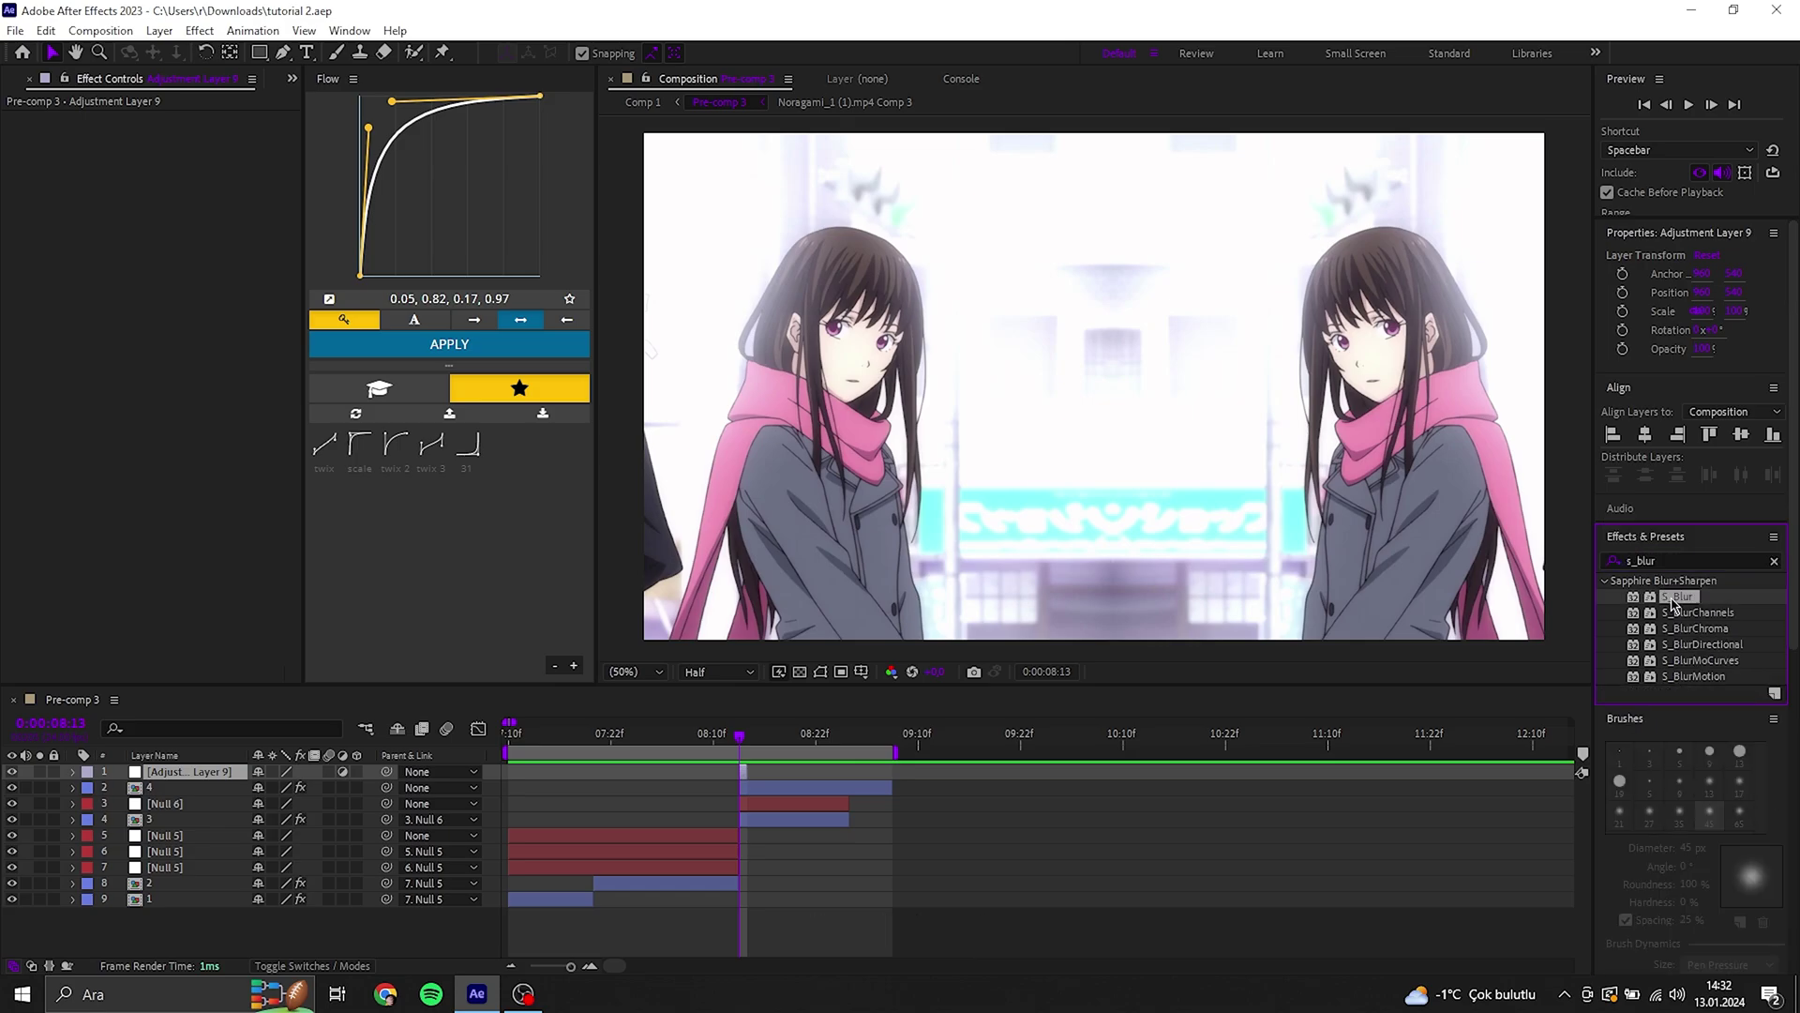
pyautogui.doubleClick(1677, 596)
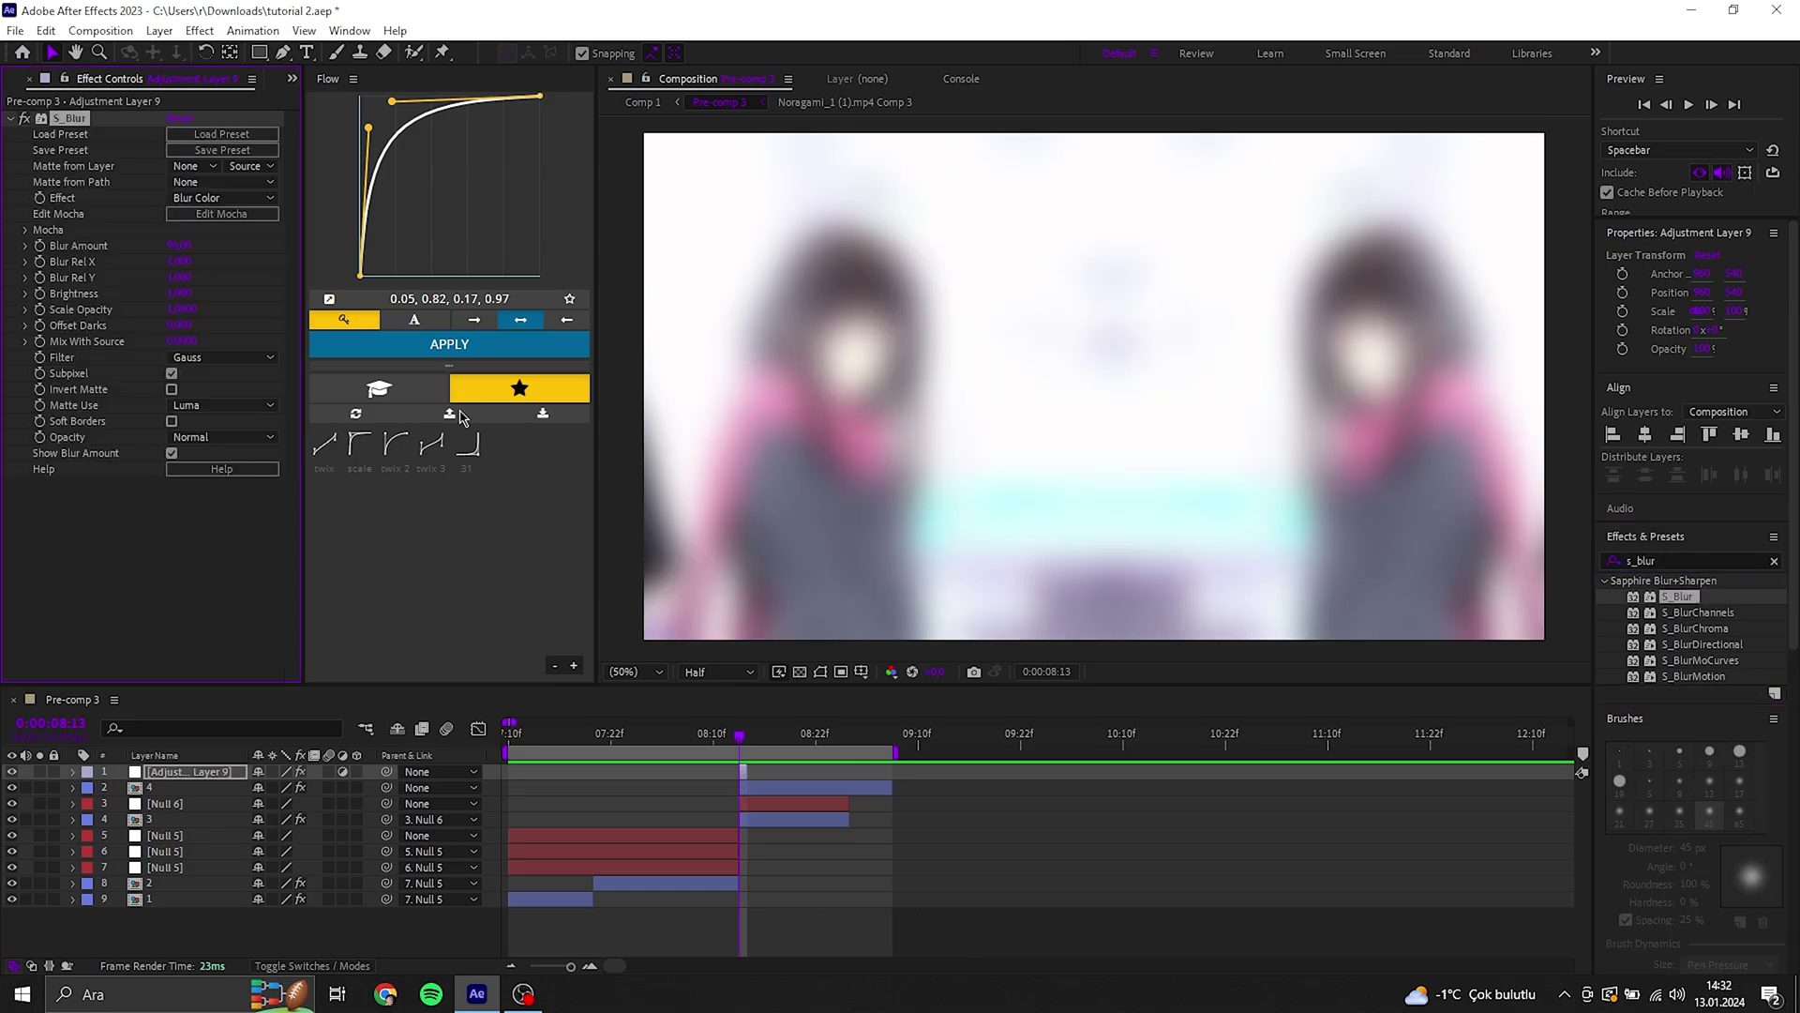
pyautogui.click(185, 278)
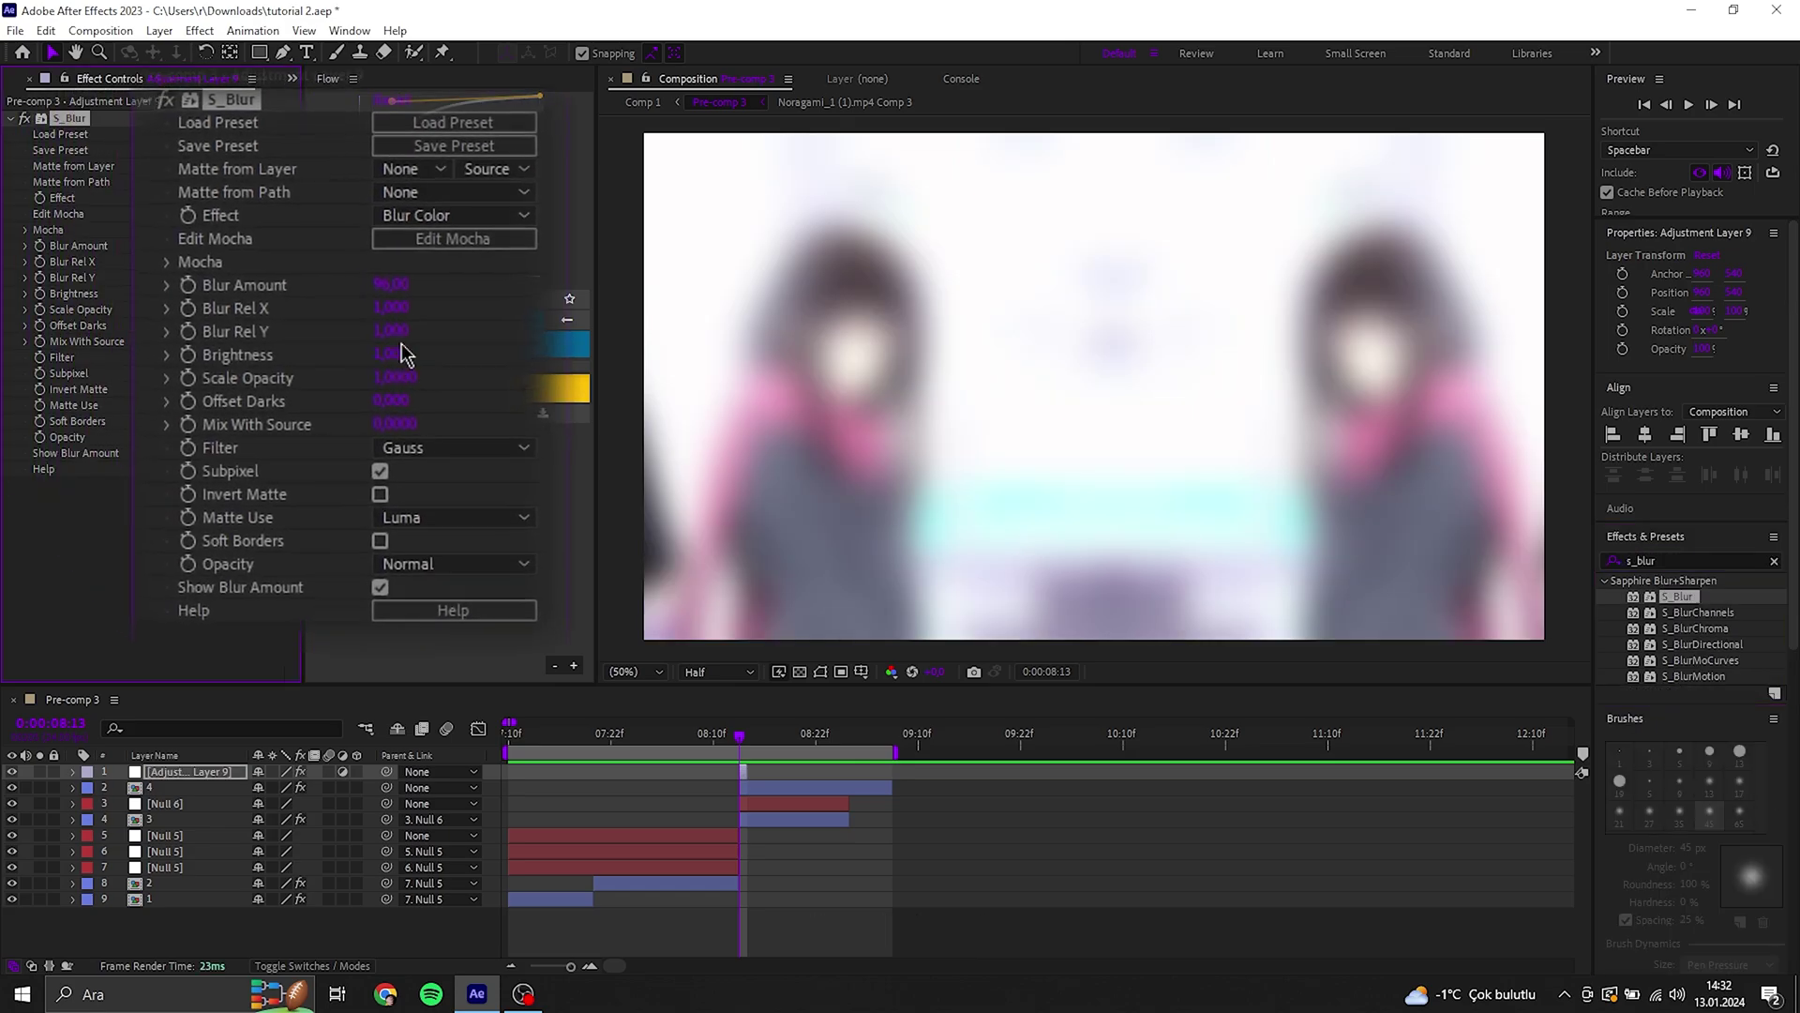
pyautogui.write('9')
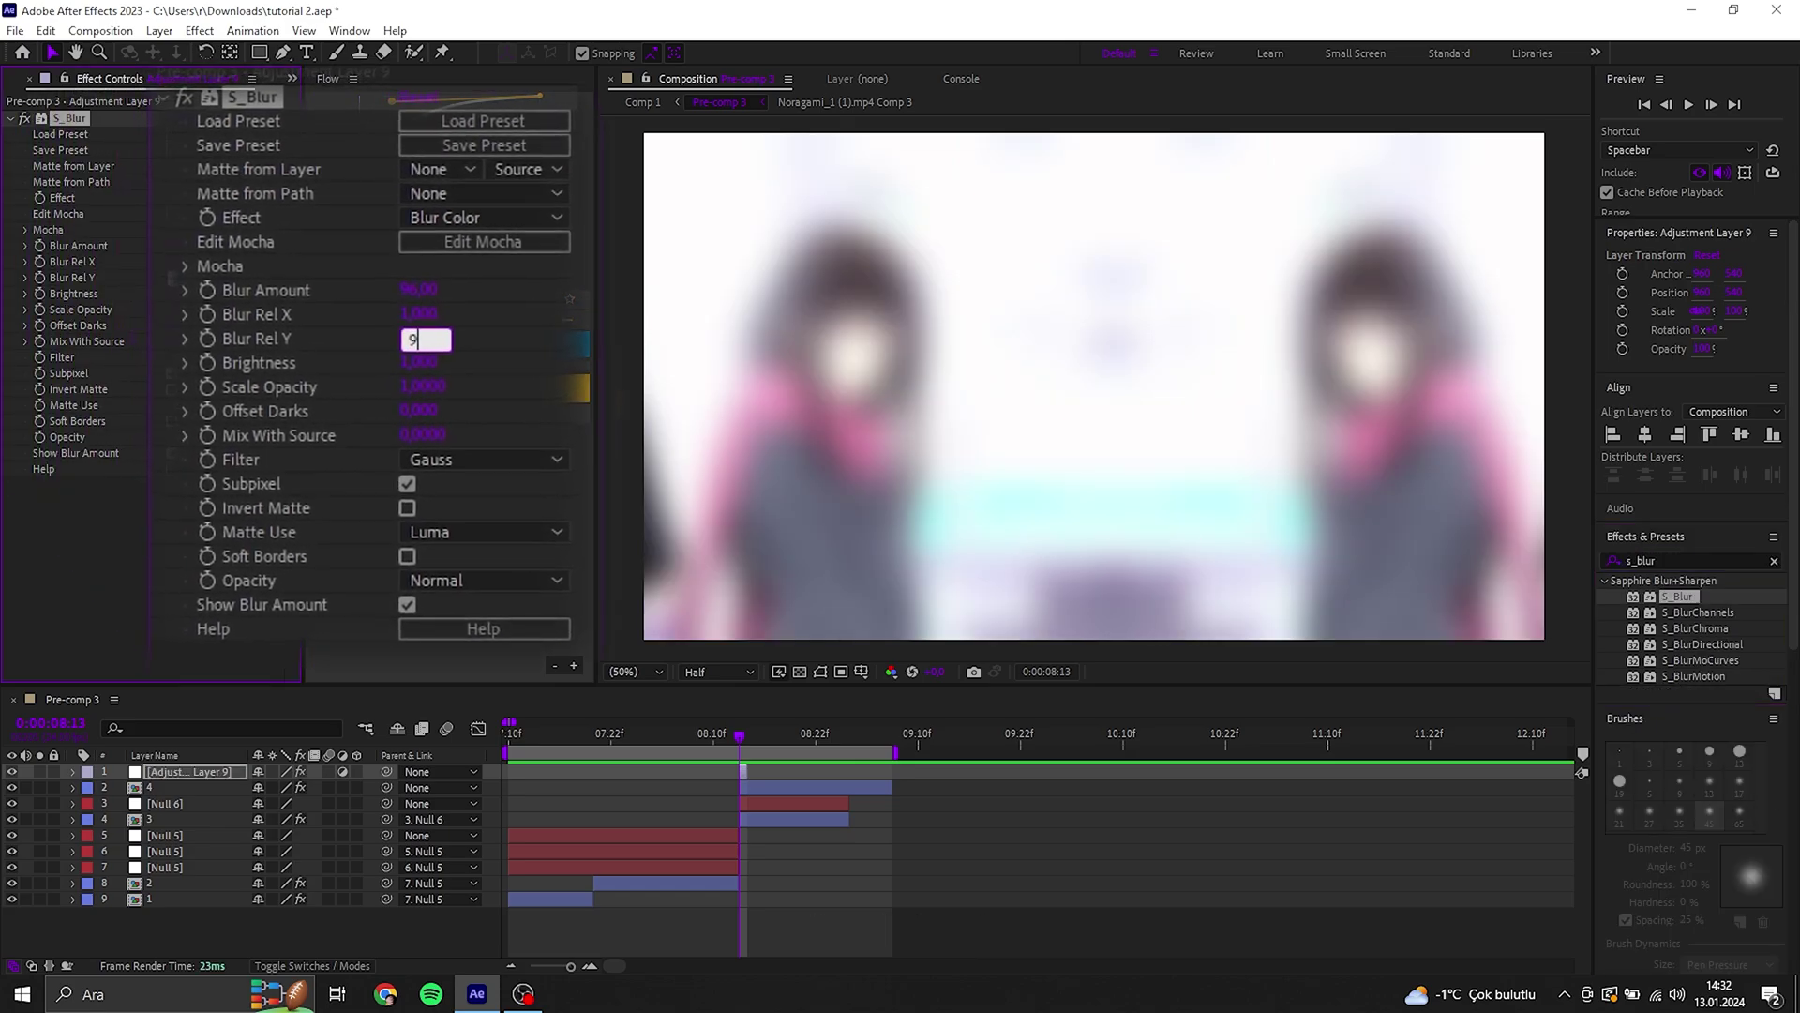
pyautogui.write('0')
pyautogui.press('Return')
pyautogui.write('100')
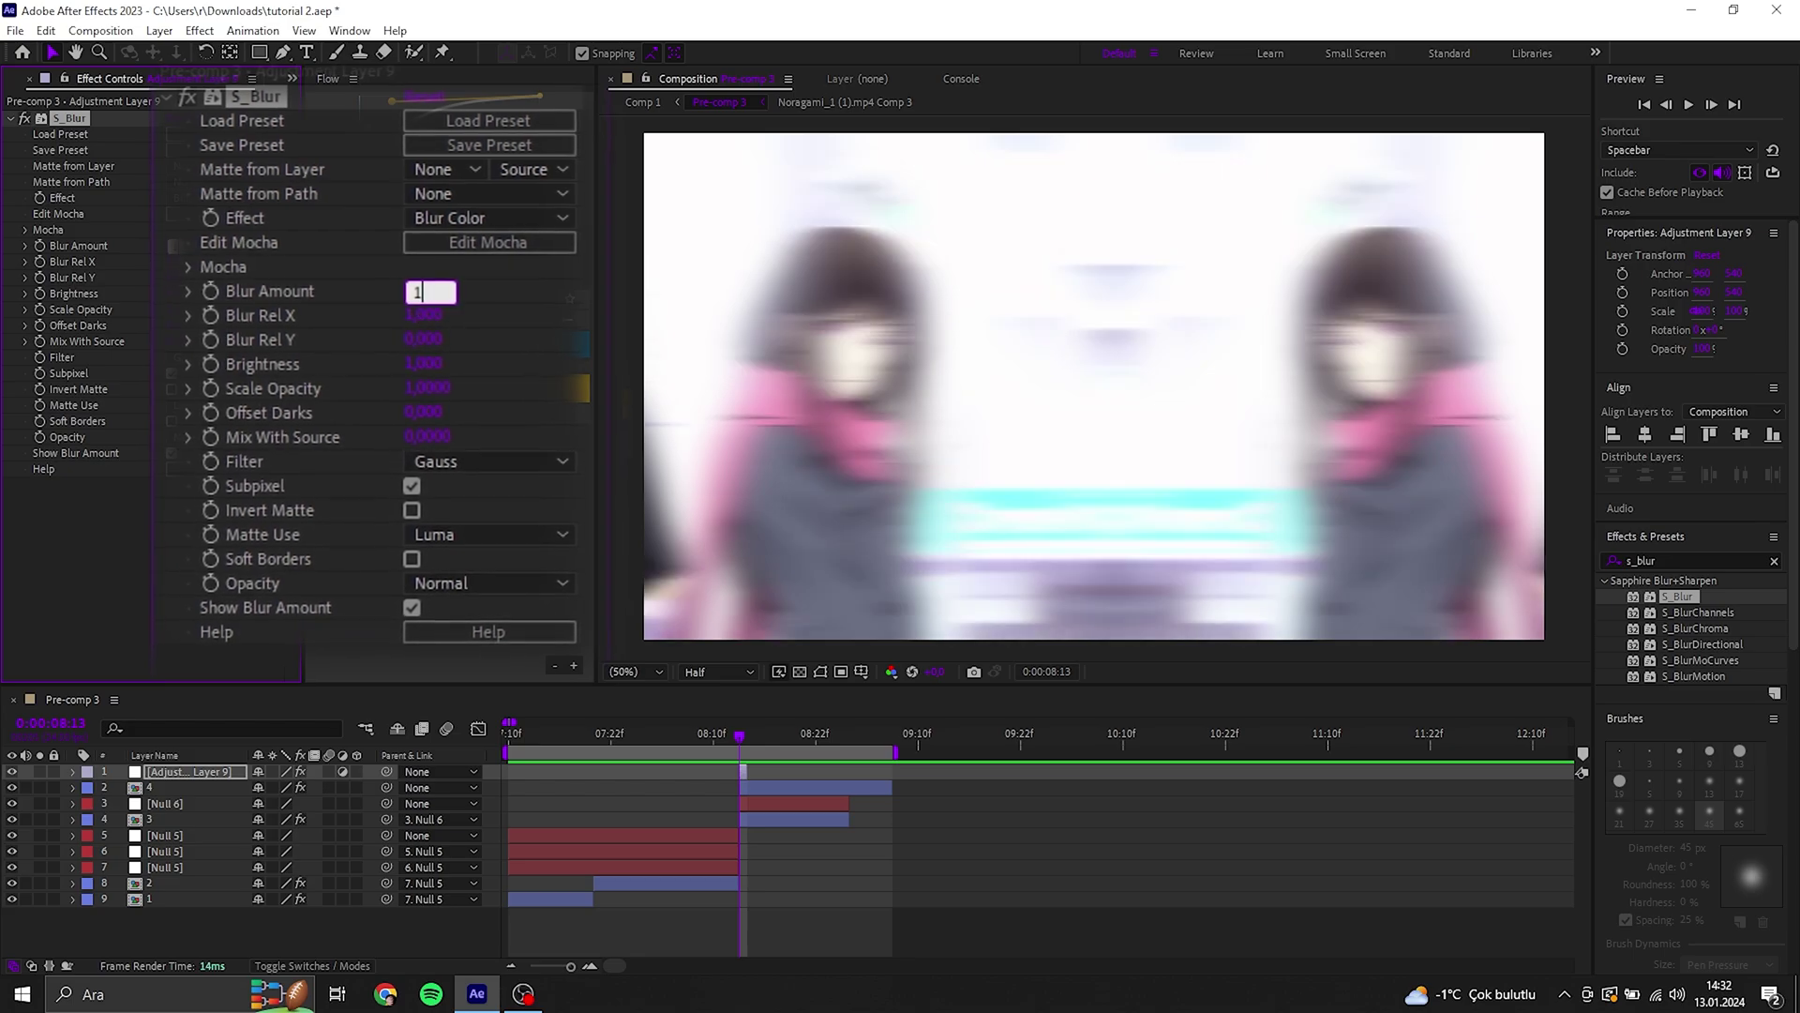
pyautogui.press('Return')
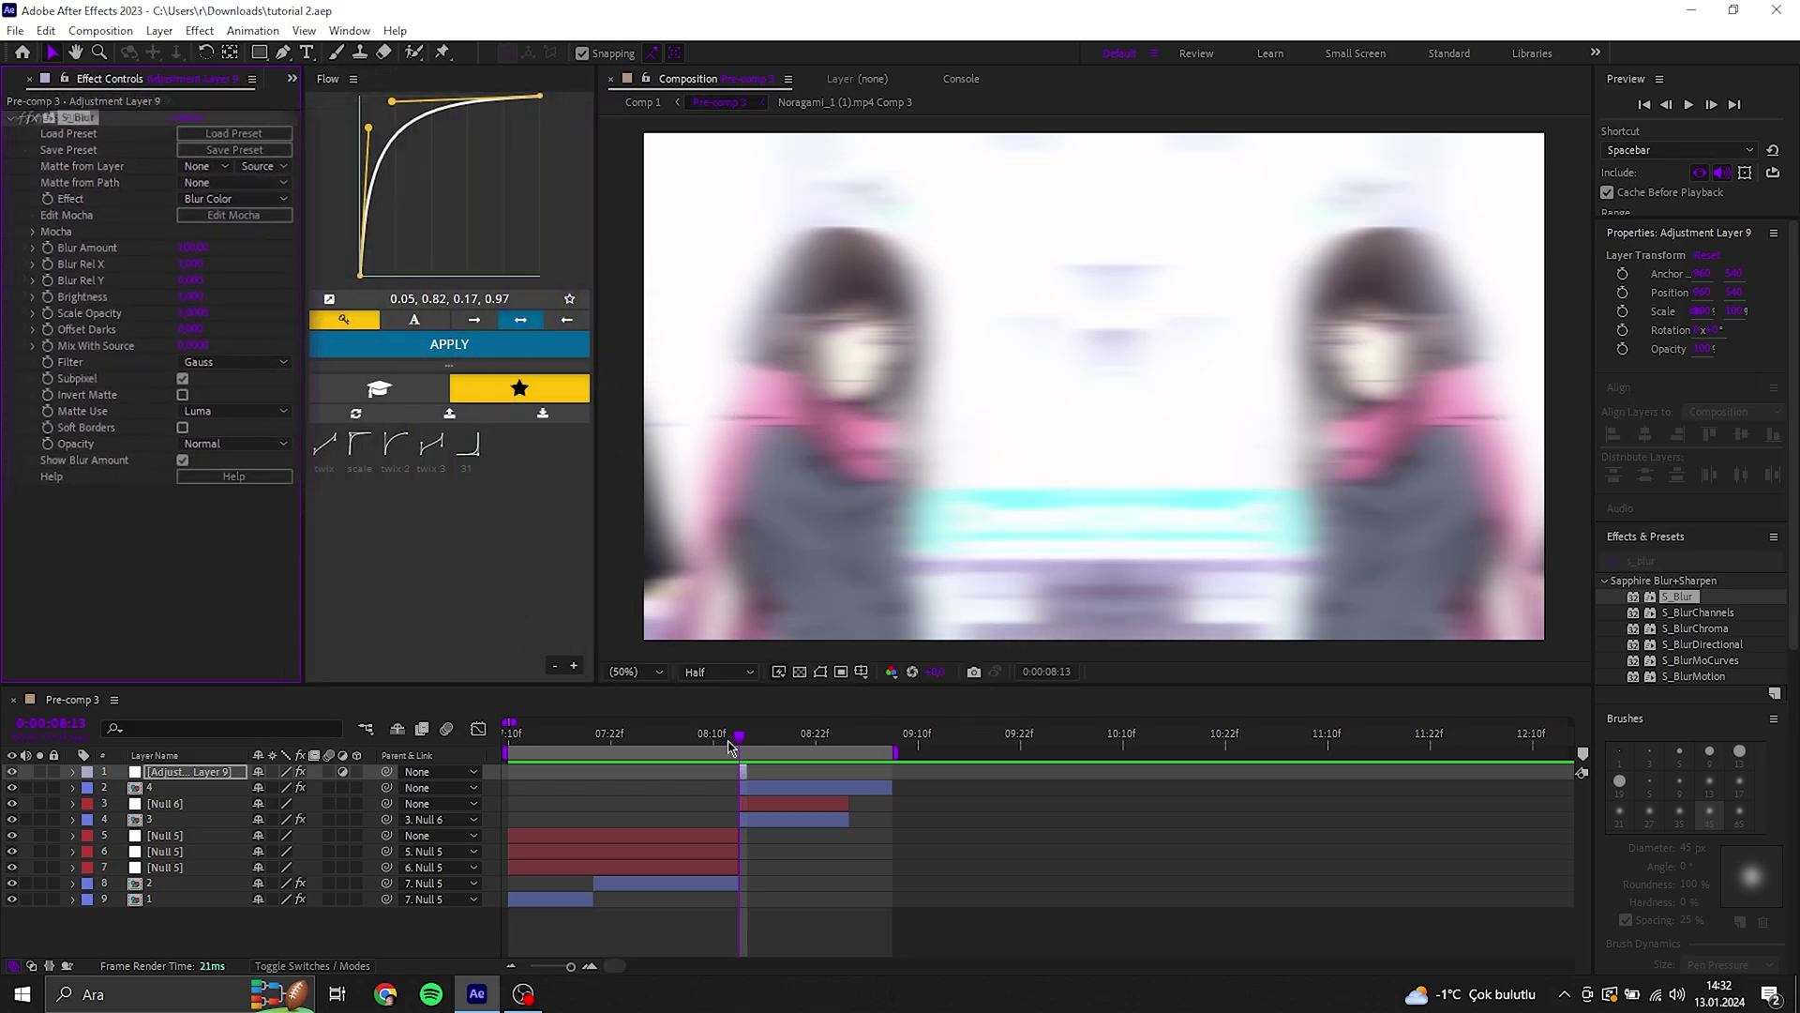
# Preview the horizontal blur flash at the cut twice, then deselect the layer.
pyautogui.click(654, 743)
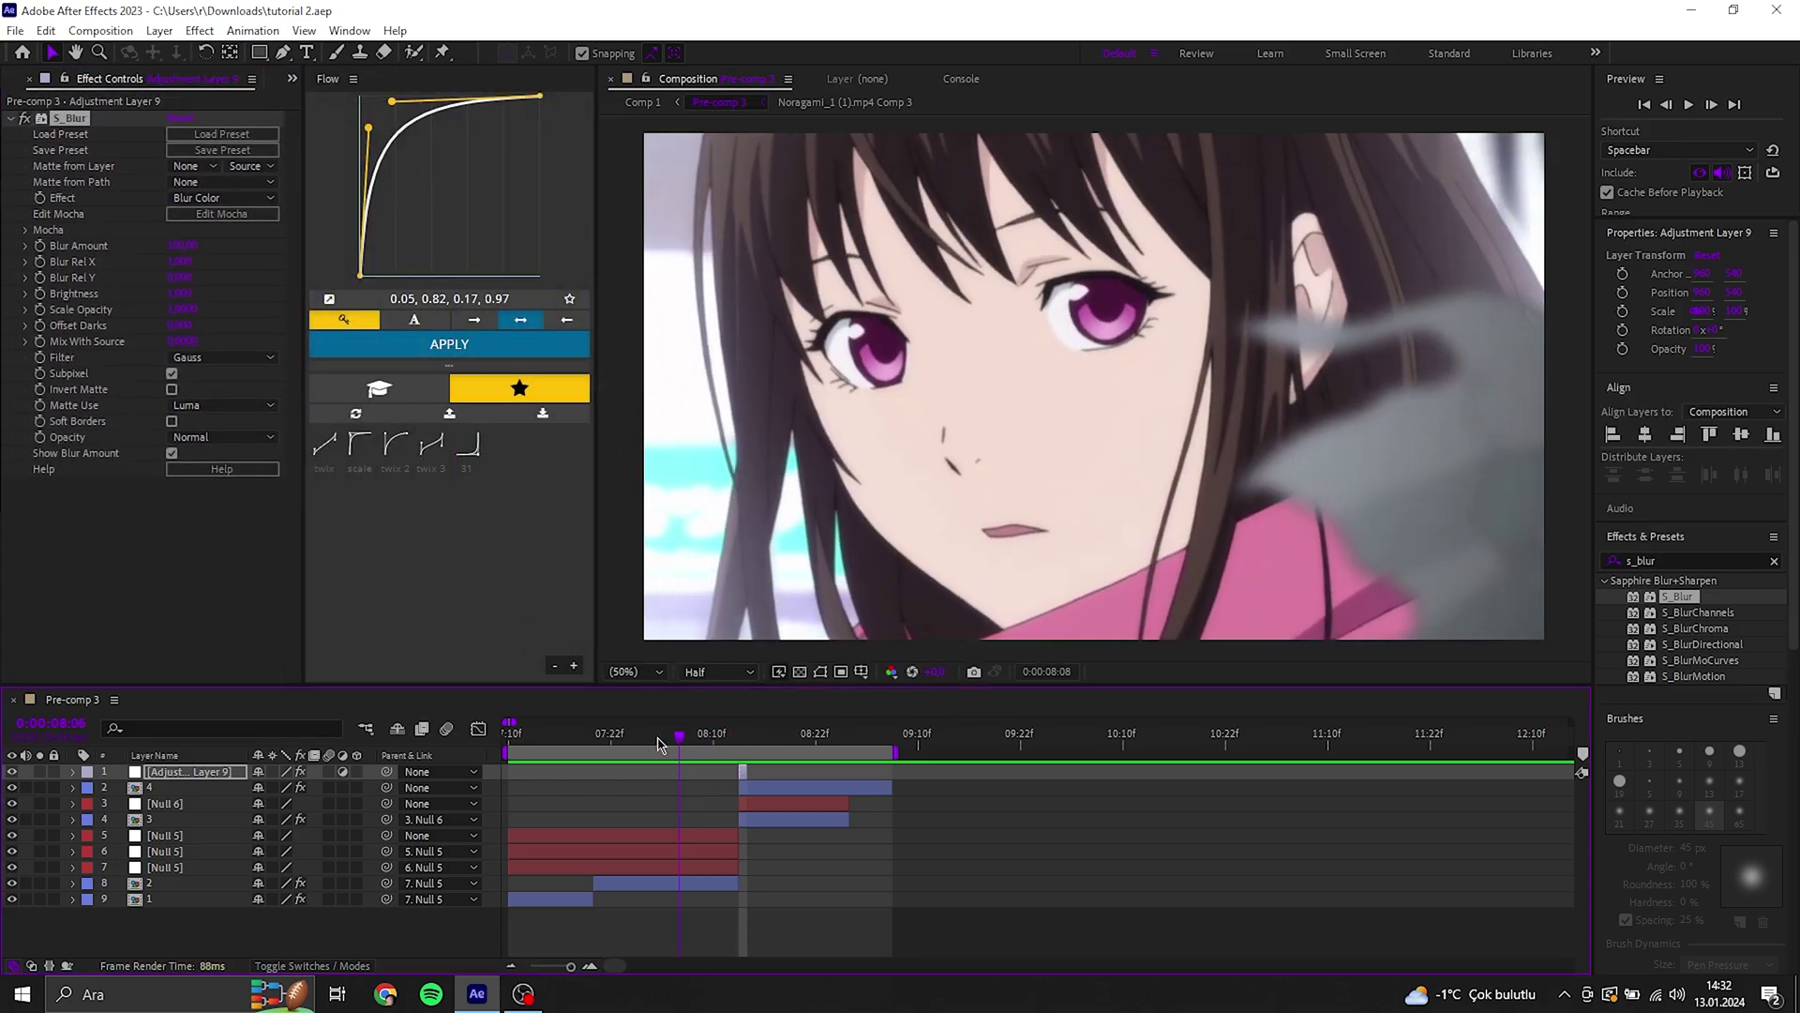
pyautogui.press('space')
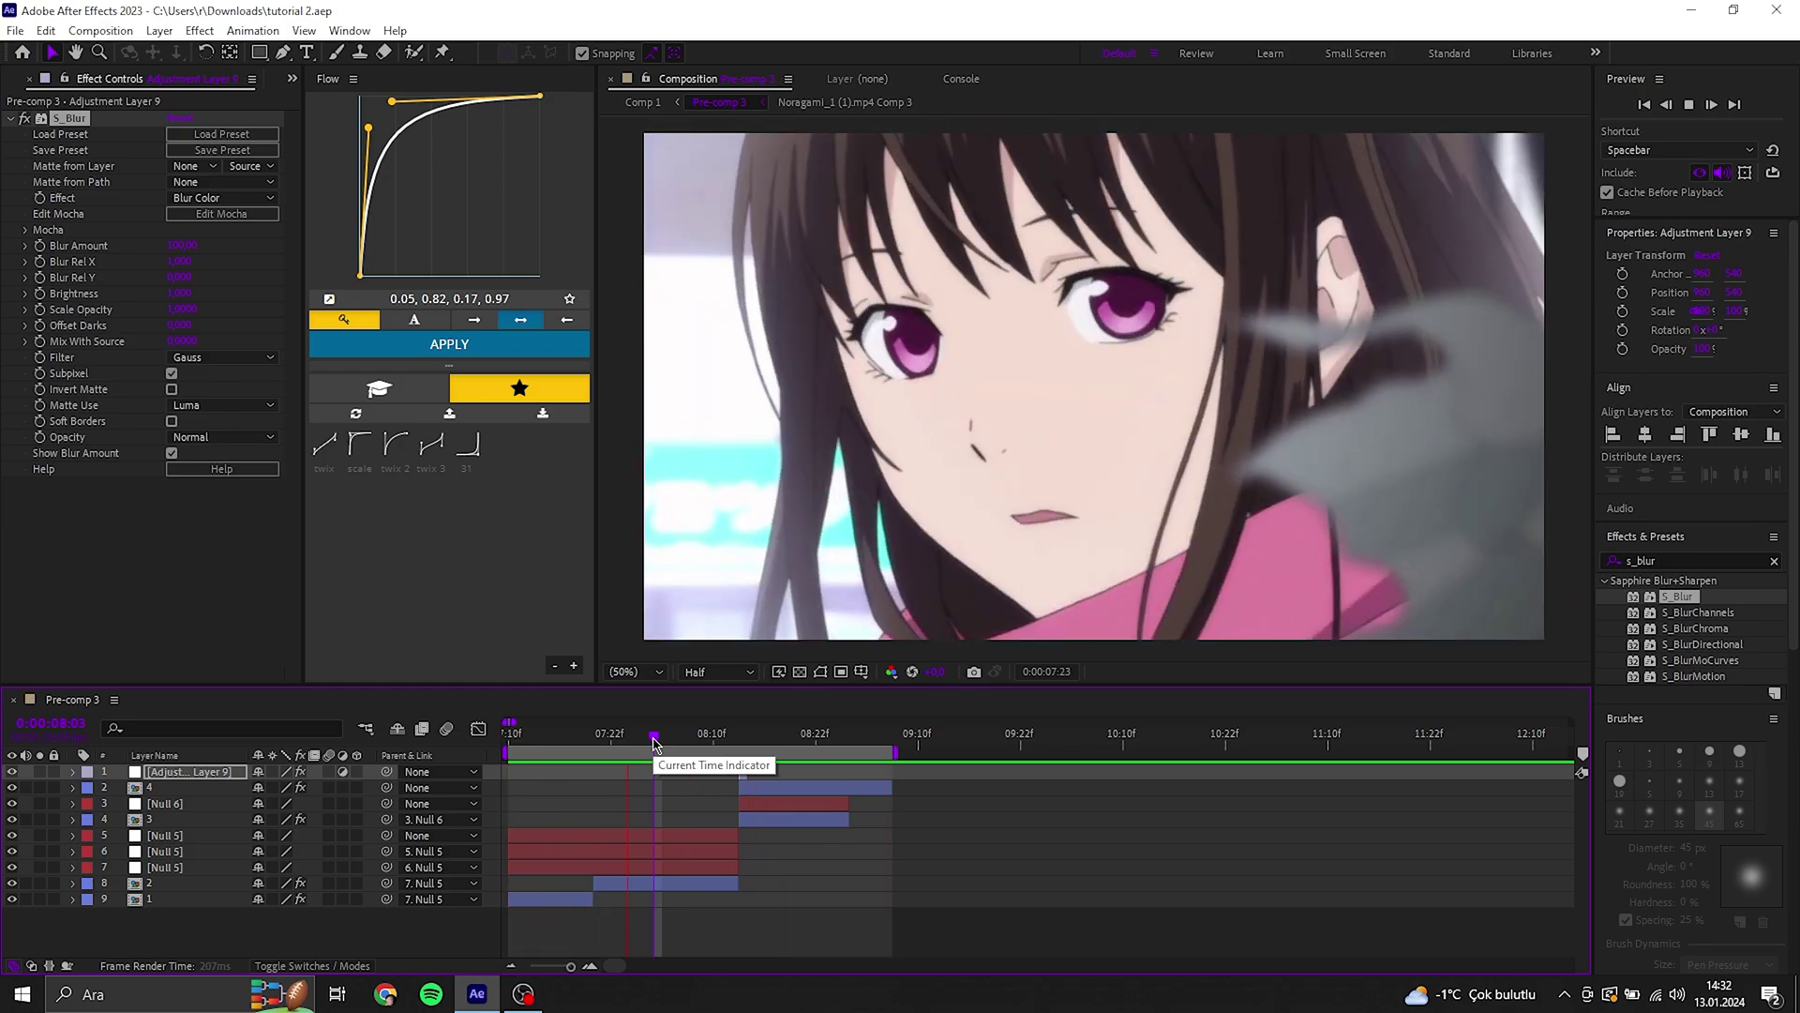
pyautogui.press('space')
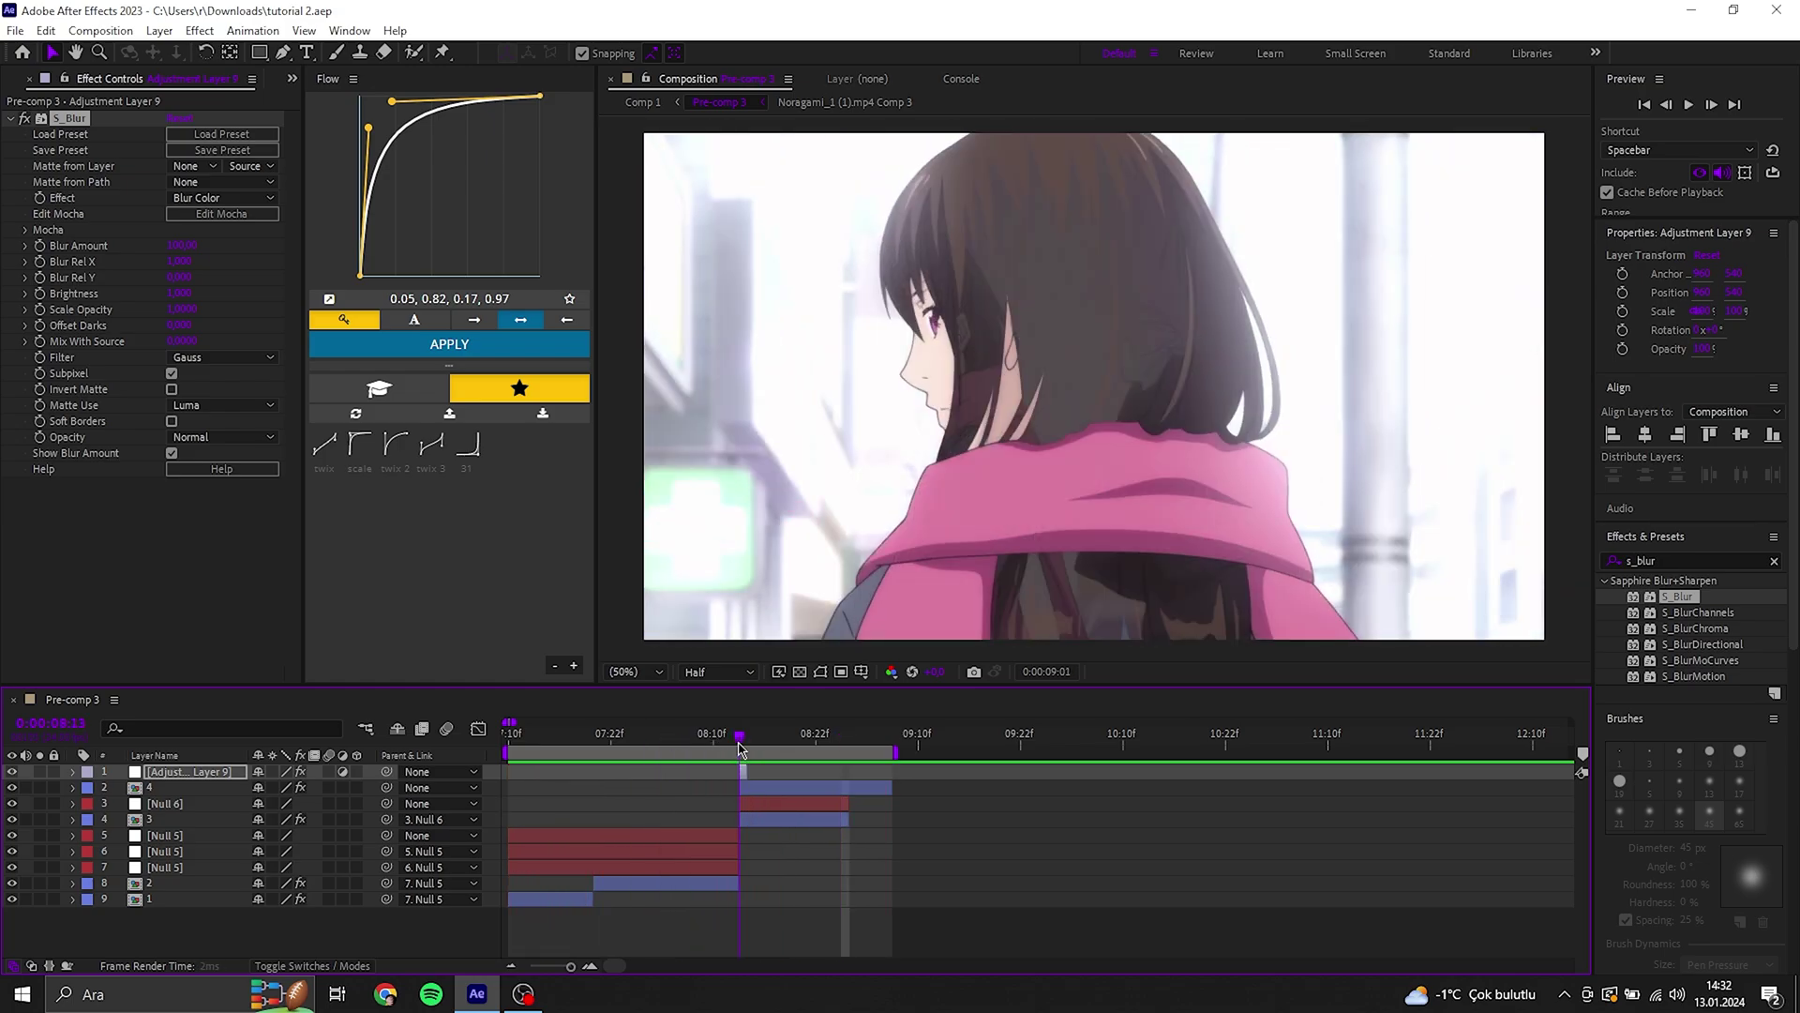
pyautogui.press('space')
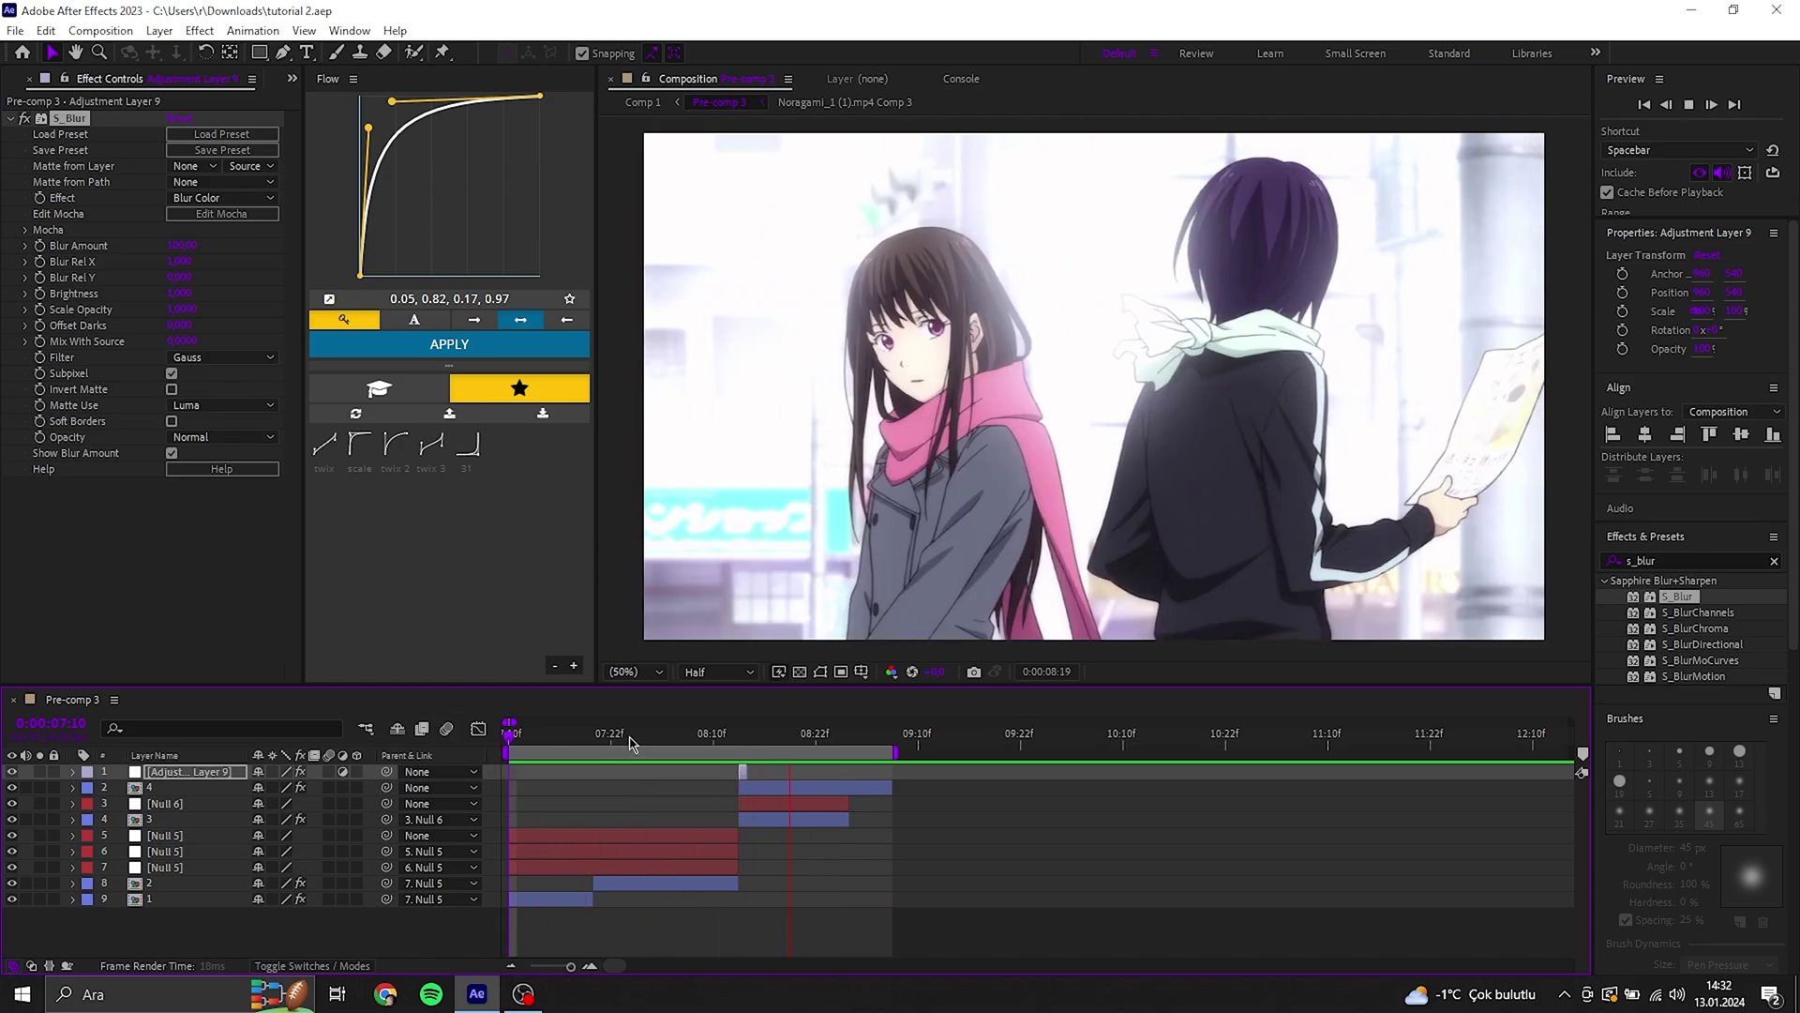
pyautogui.press('space')
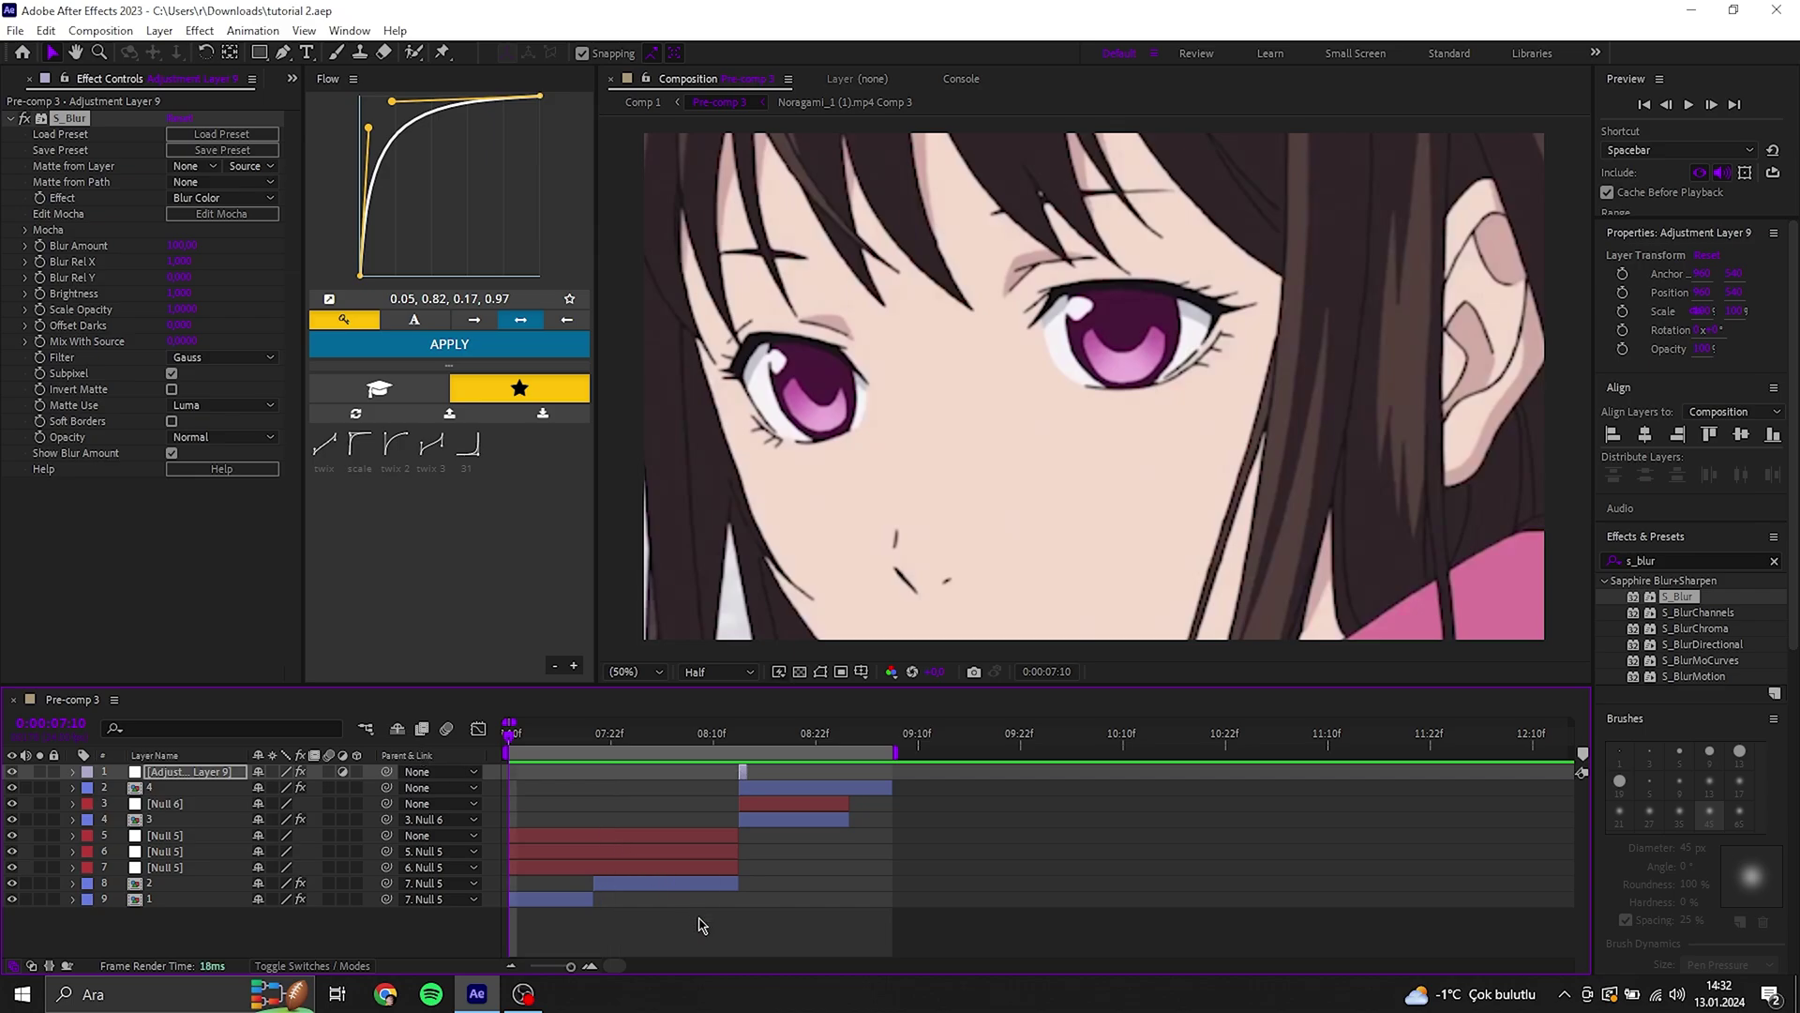
pyautogui.click(704, 926)
# Apply S_Shake to clip layer 1 with Amplitude about 6.7, Motion Blur on, X Rand Amp 0.
pyautogui.click(575, 900)
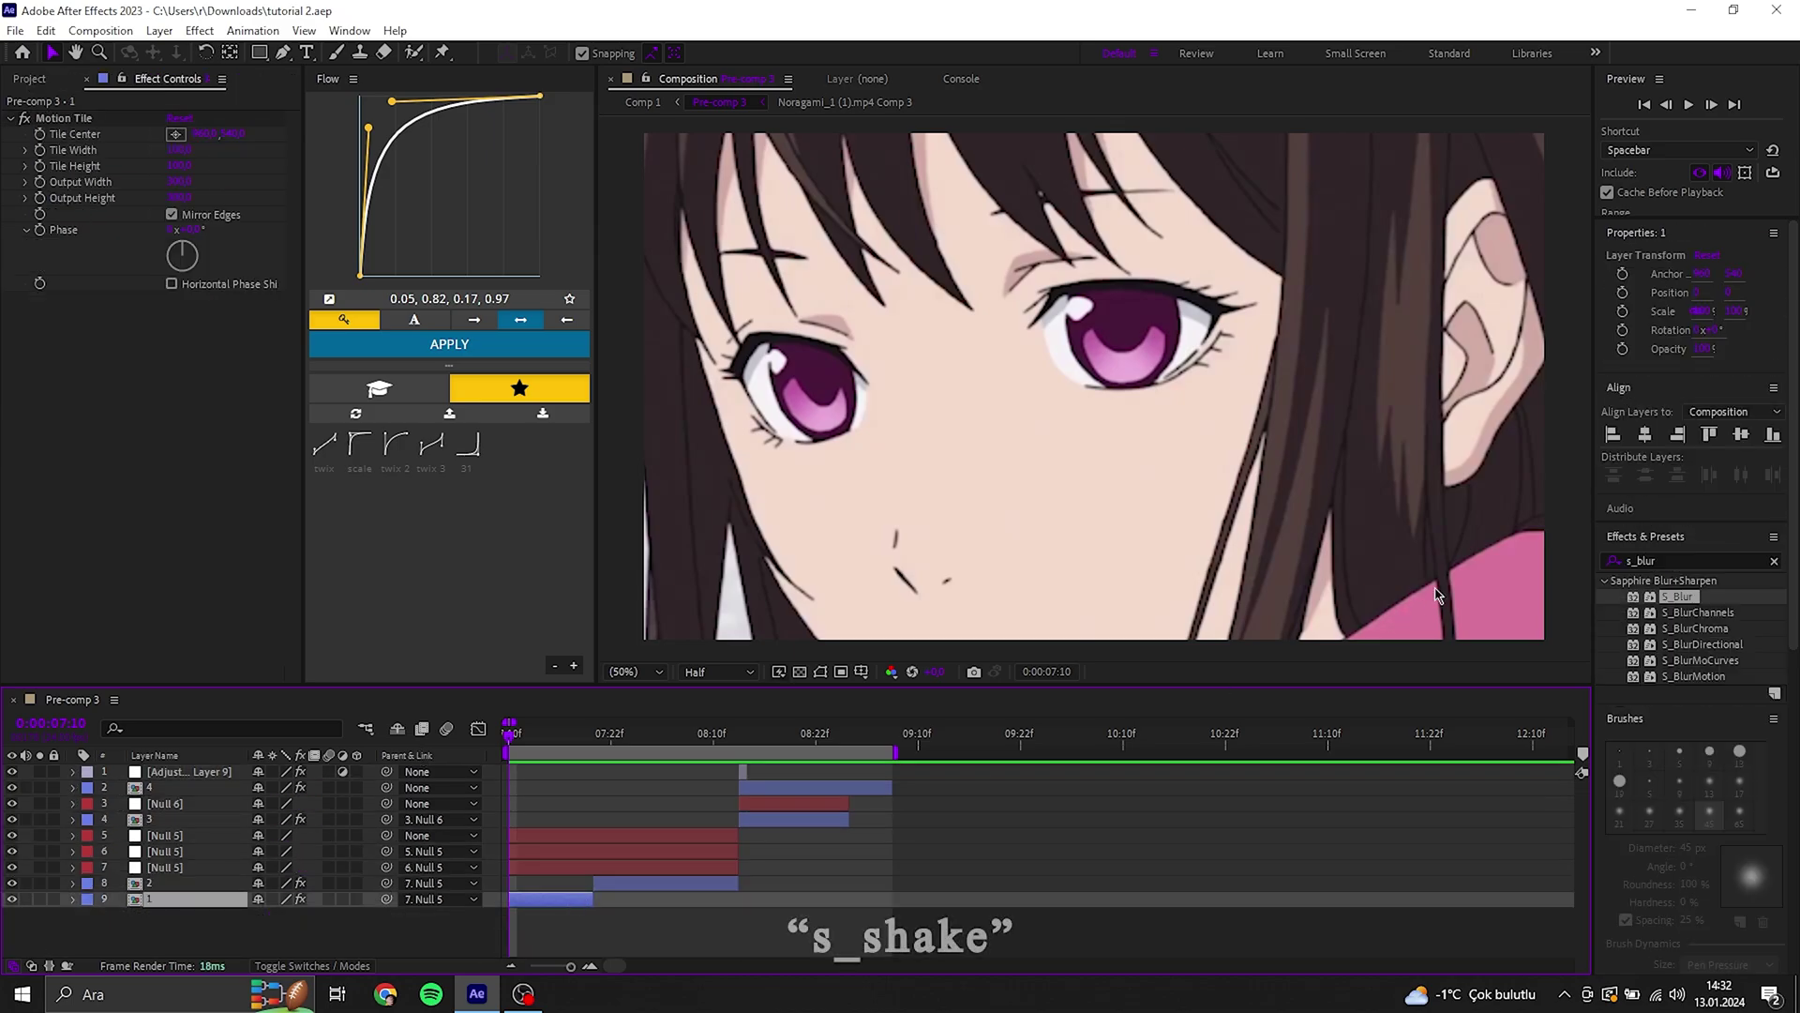
pyautogui.write('s_shake')
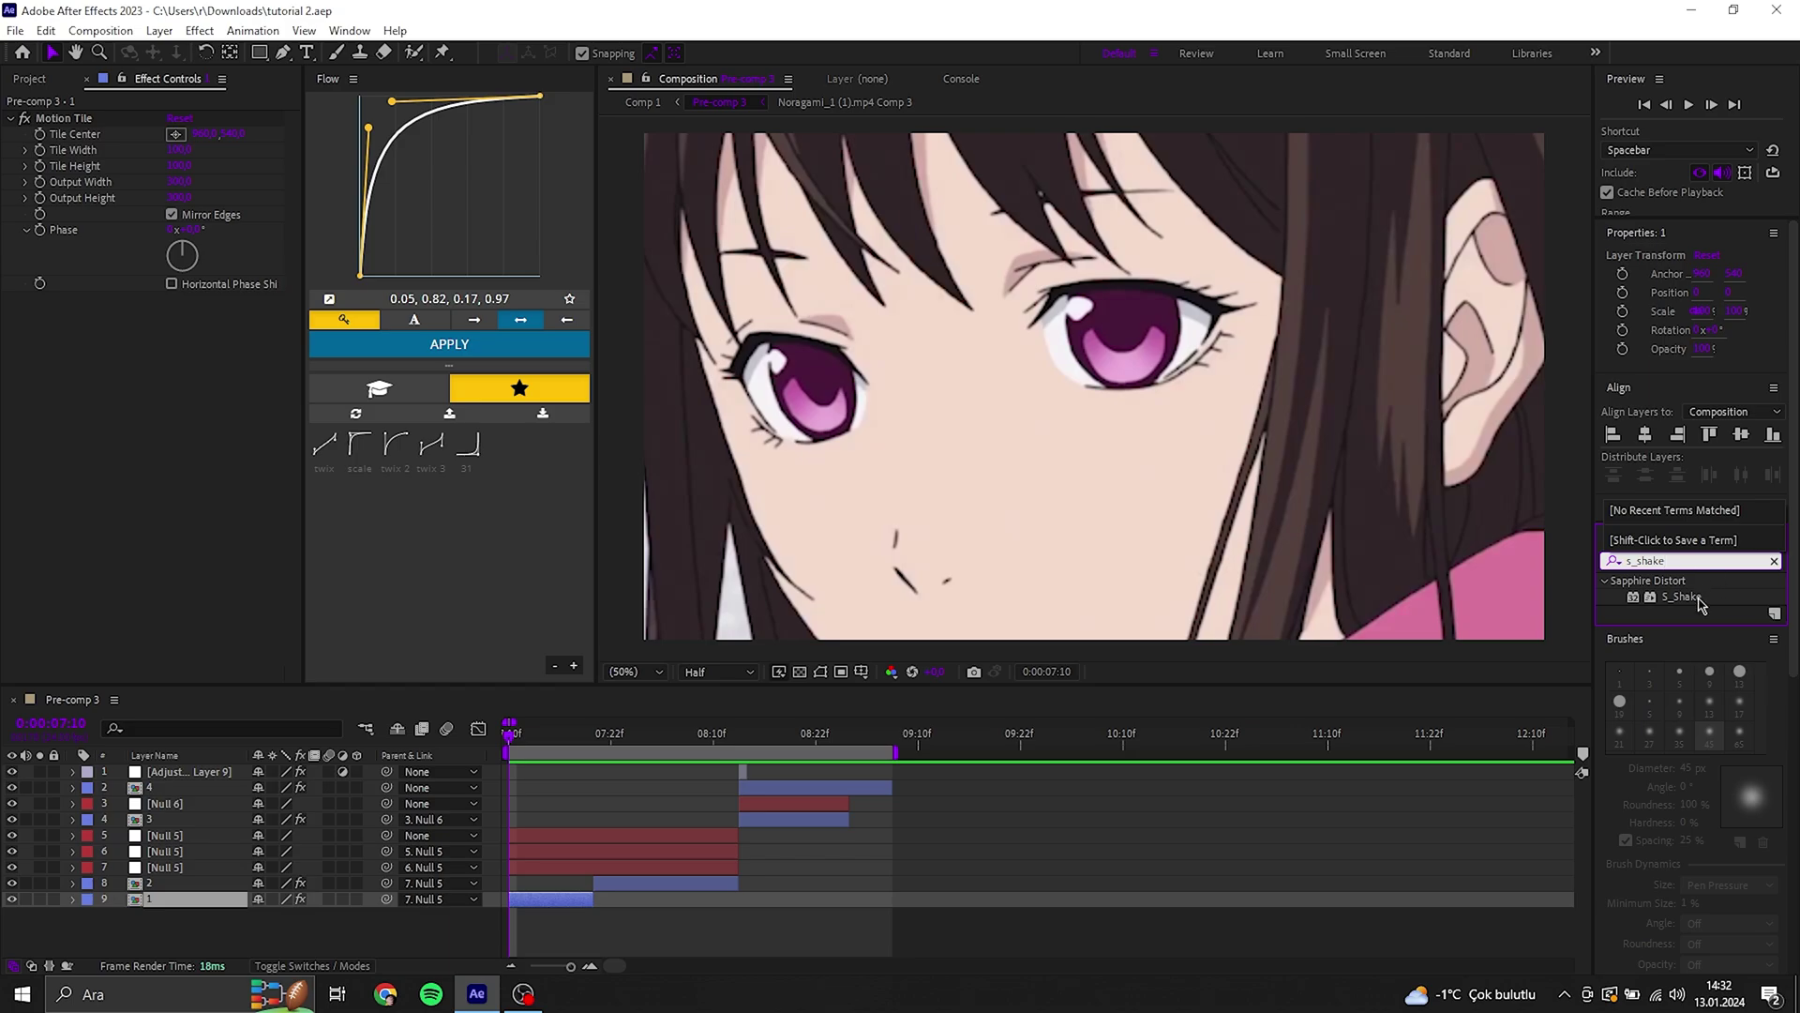
pyautogui.doubleClick(1681, 597)
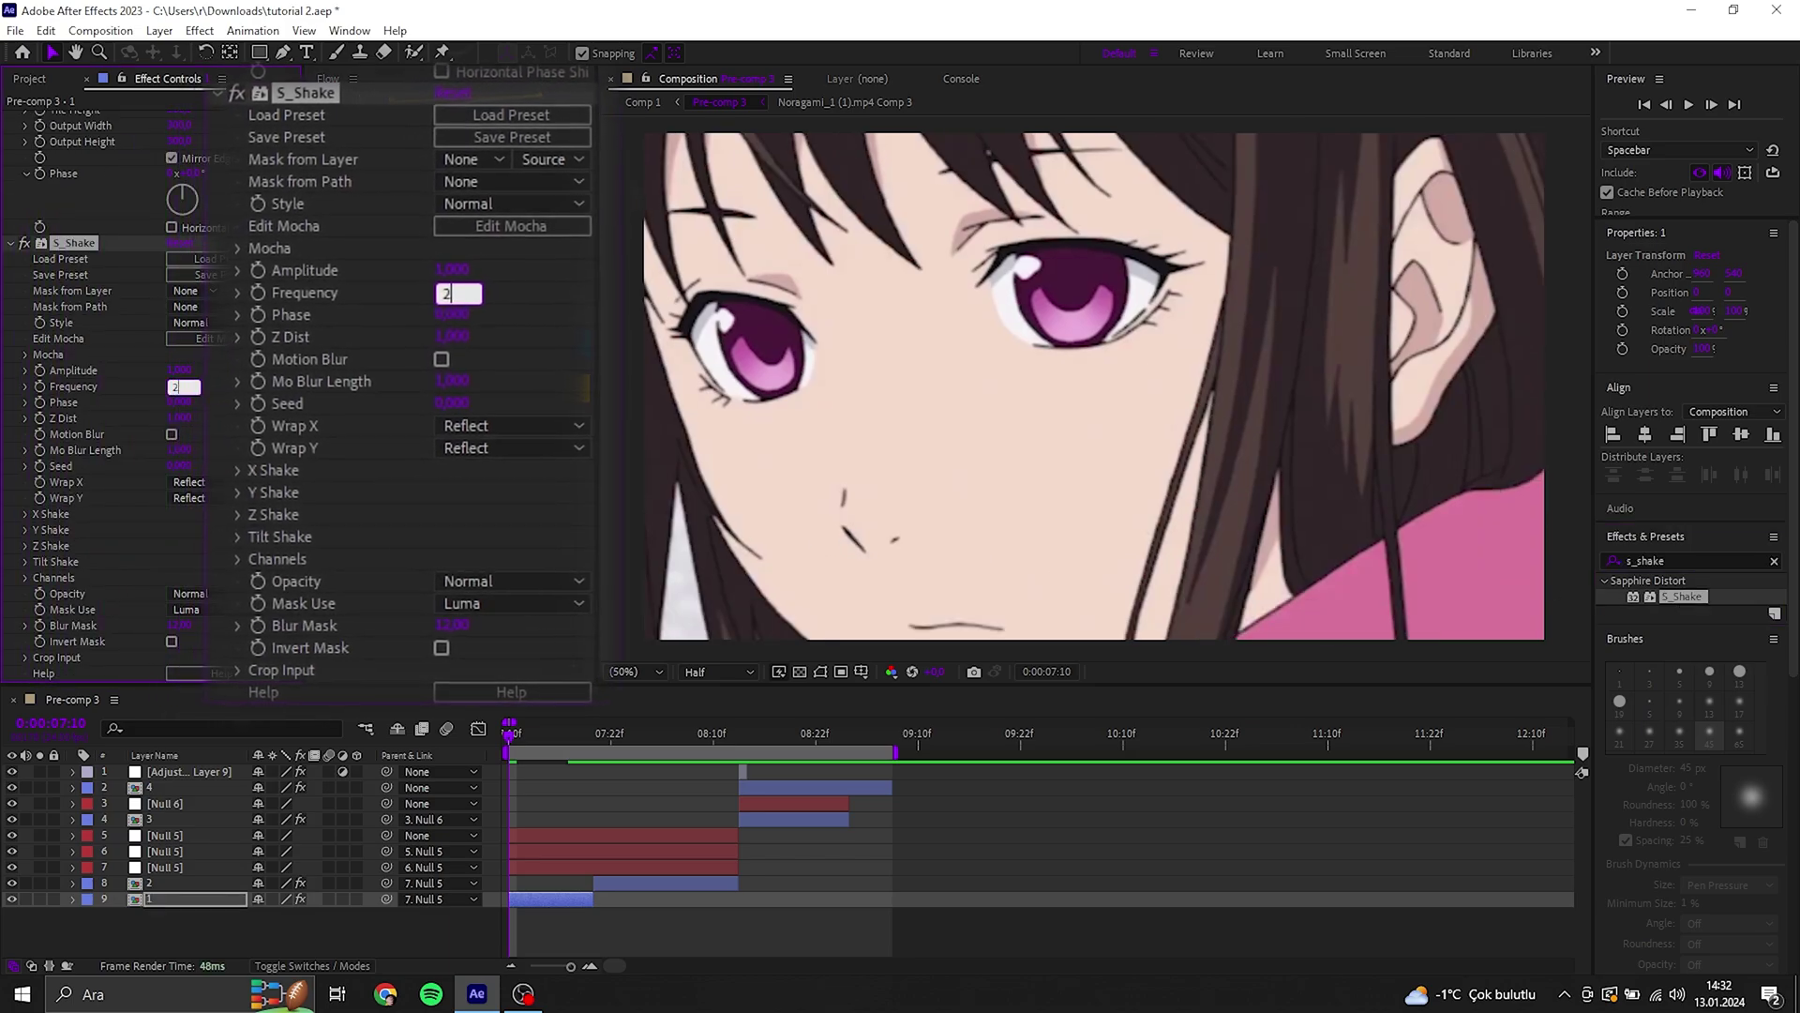
pyautogui.moveTo(180, 375); pyautogui.dragTo(165, 376)
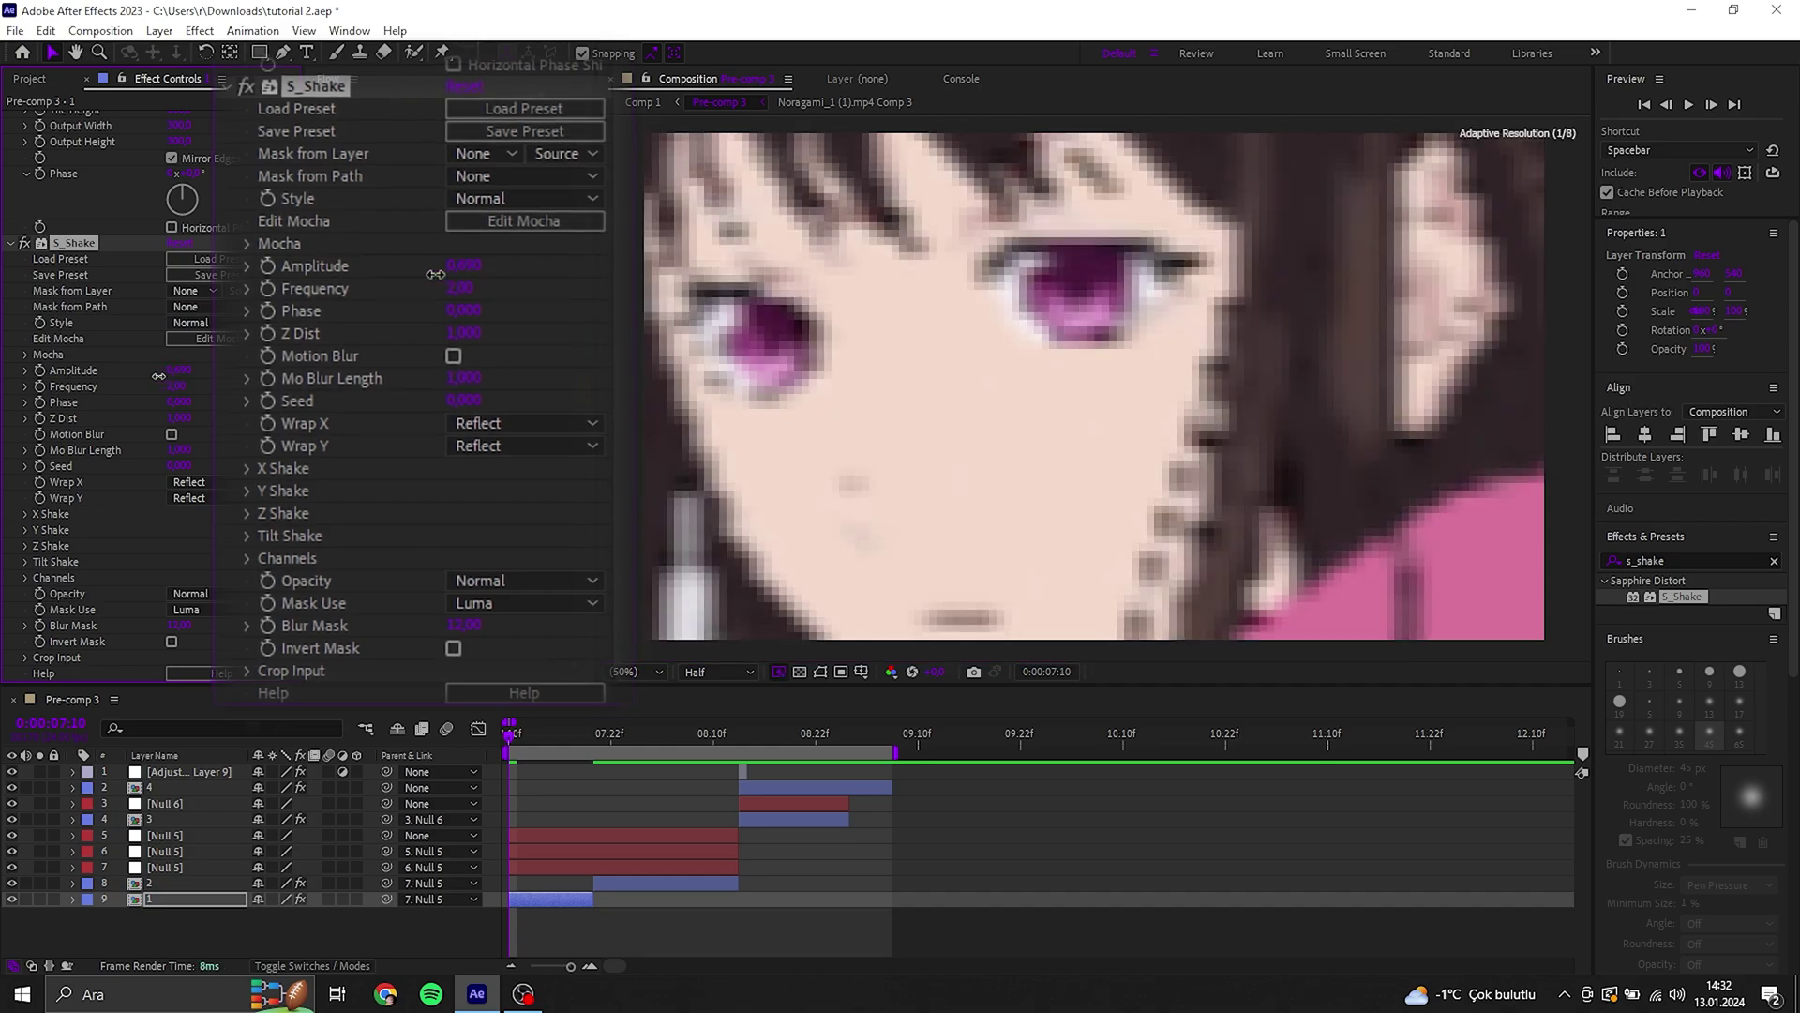
pyautogui.click(172, 434)
pyautogui.click(24, 514)
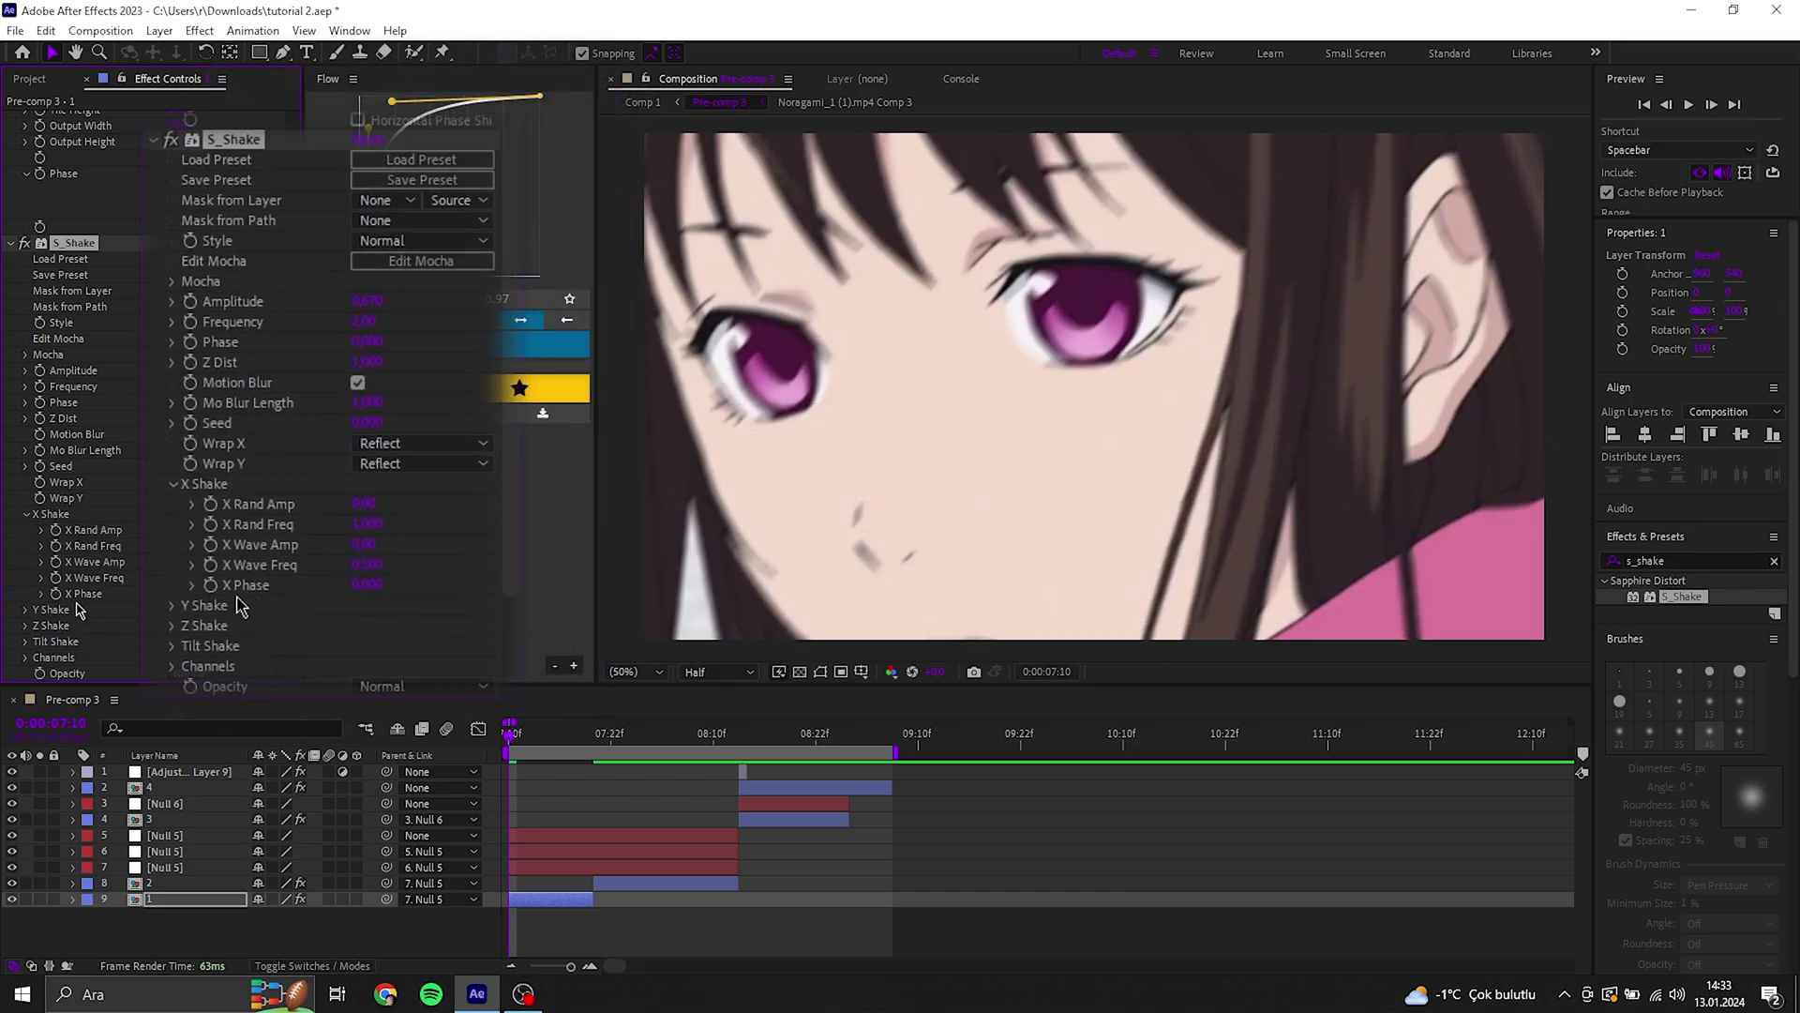
pyautogui.moveTo(178, 530); pyautogui.dragTo(33, 521)
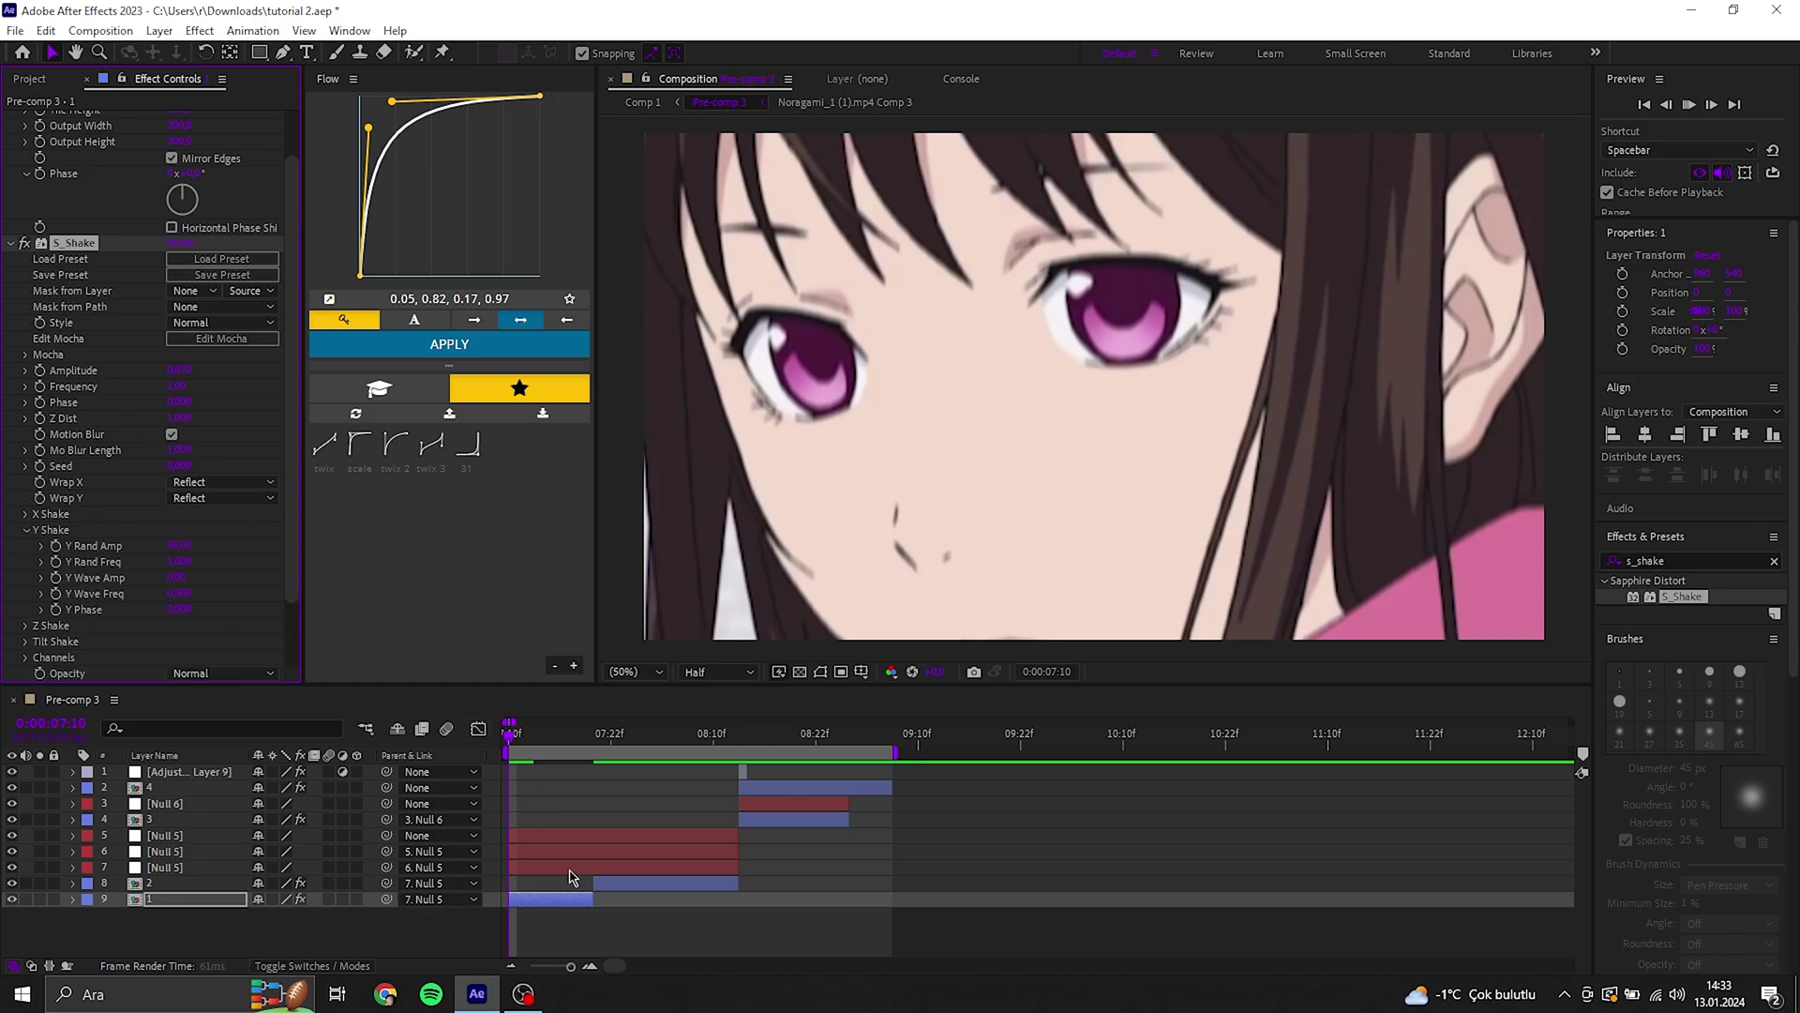
# Preview the camera shake, nudge the Amplitude again, and preview once more.
pyautogui.press('space')
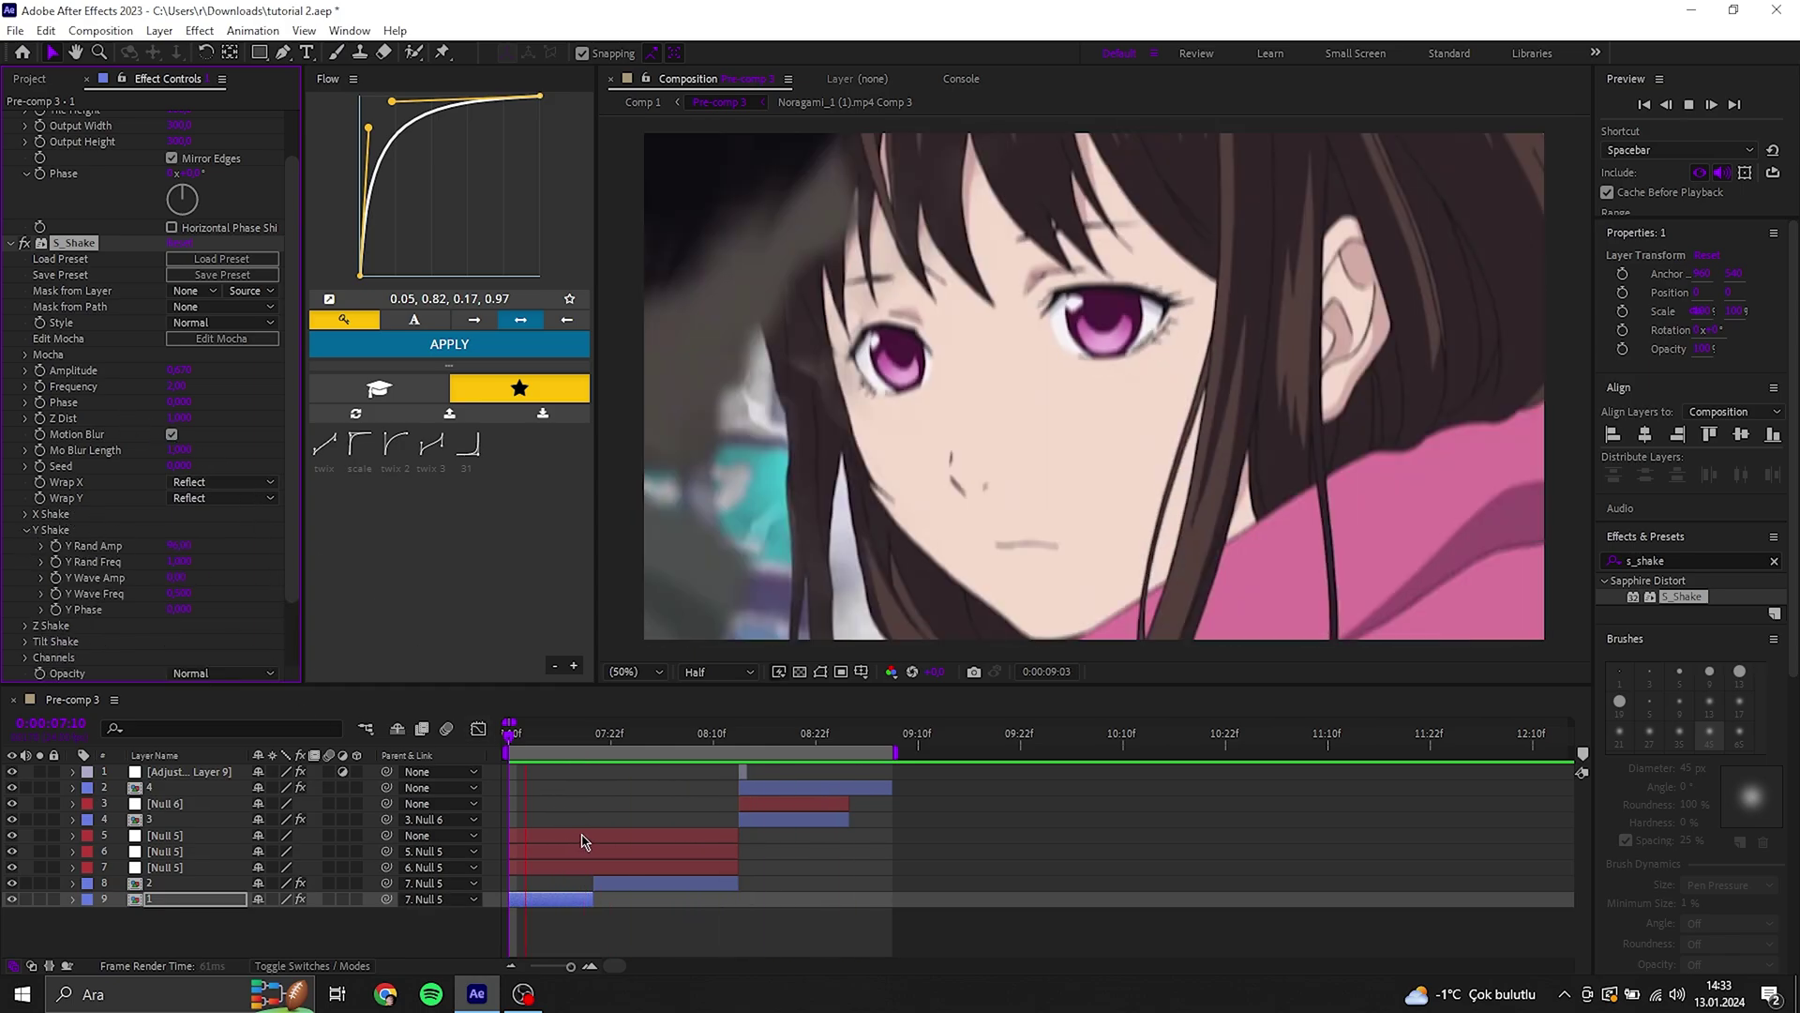
pyautogui.press('space')
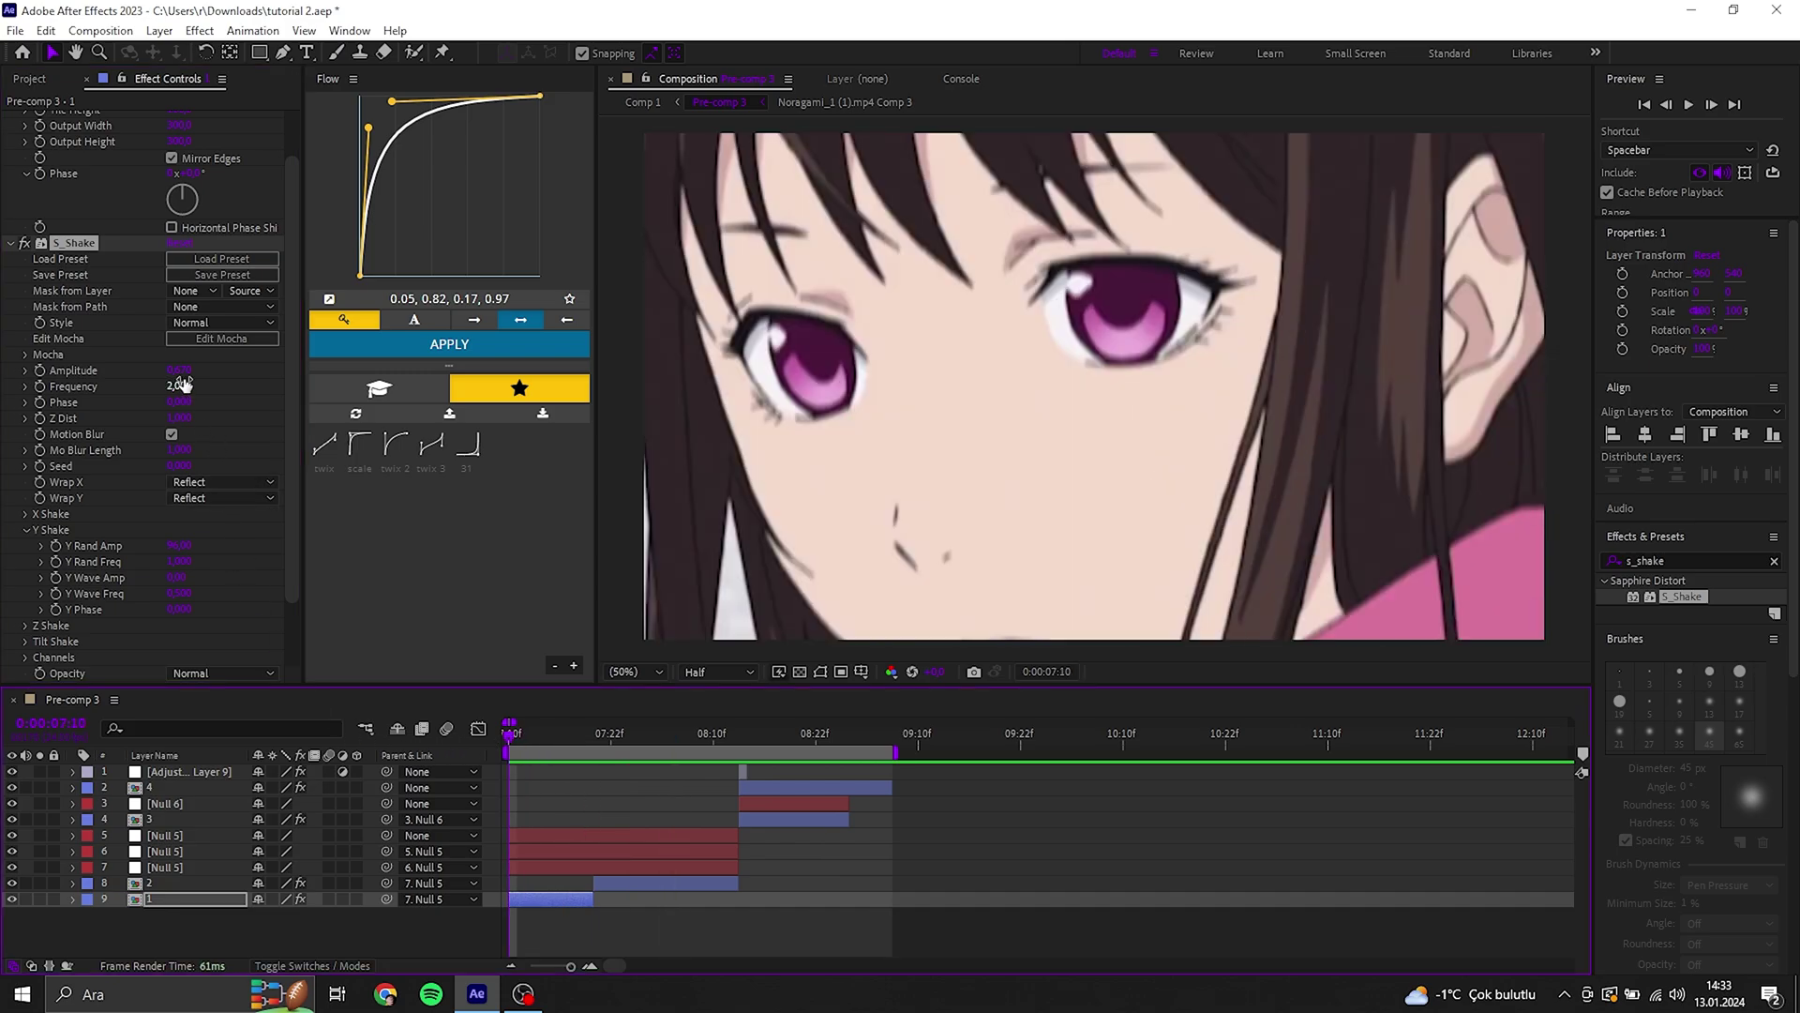
pyautogui.moveTo(162, 373); pyautogui.dragTo(173, 373)
pyautogui.press('space')
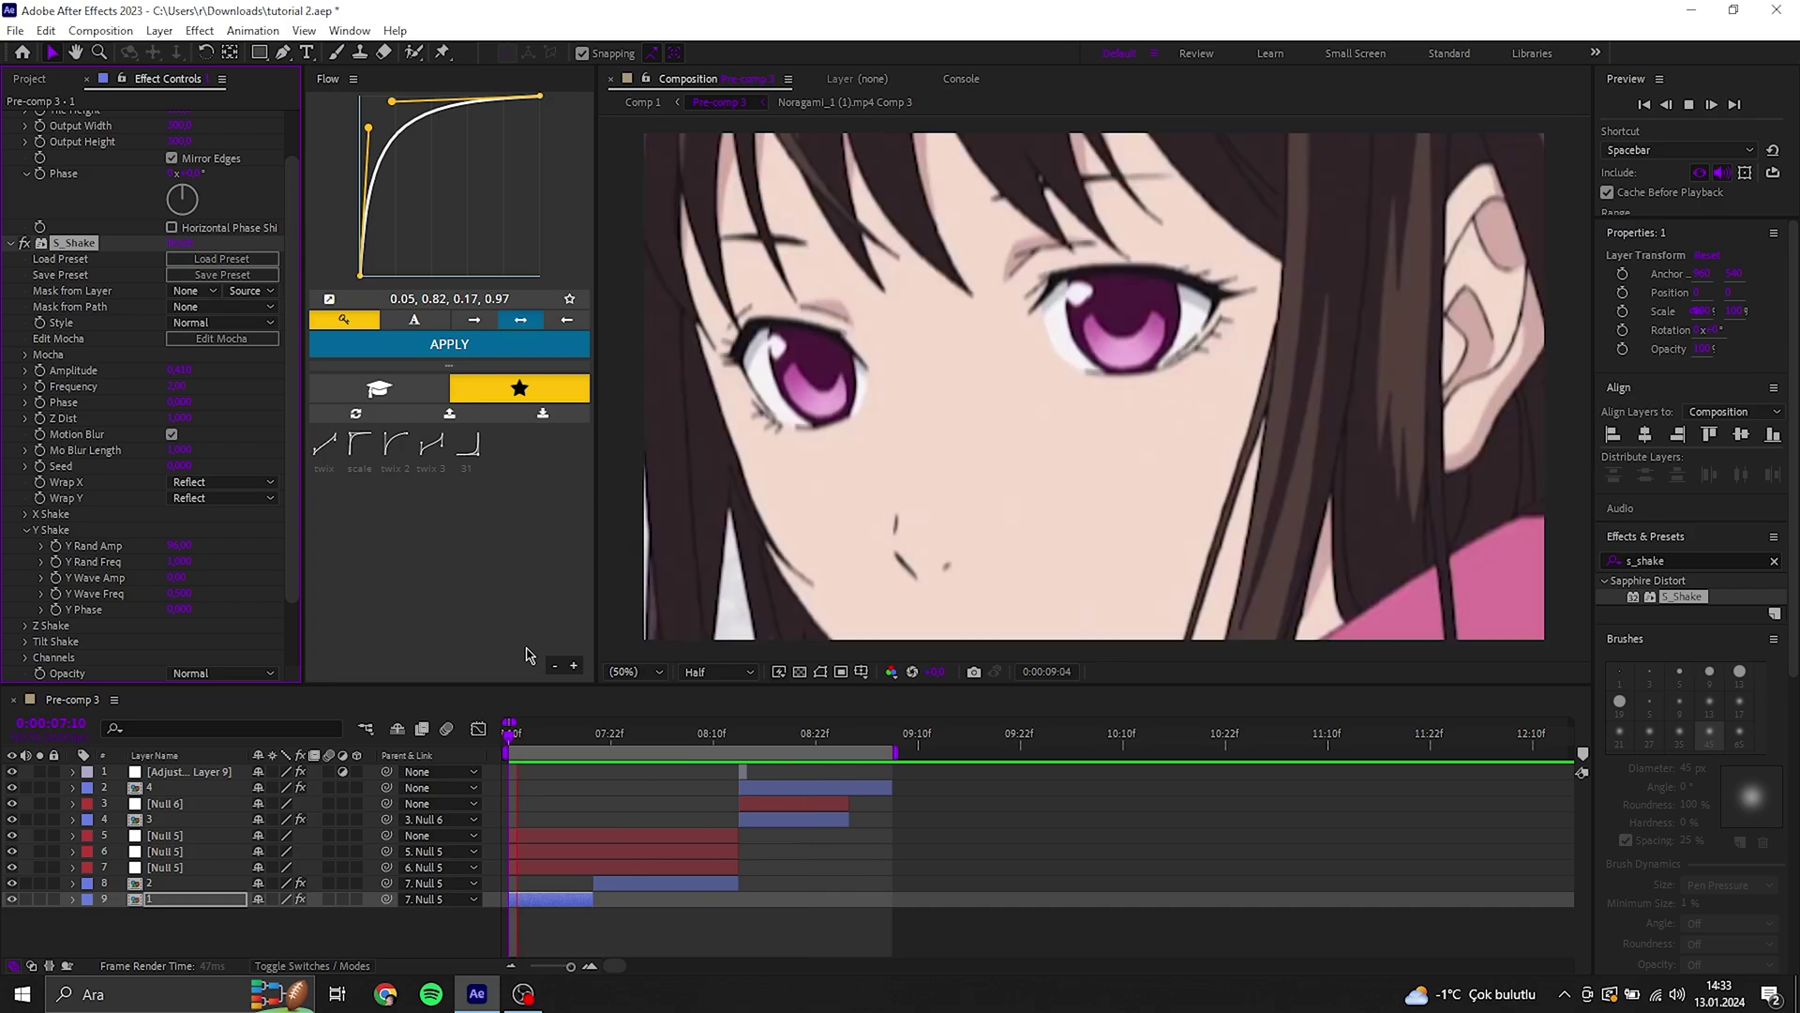
pyautogui.press('space')
pyautogui.press('space')
pyautogui.press('space')
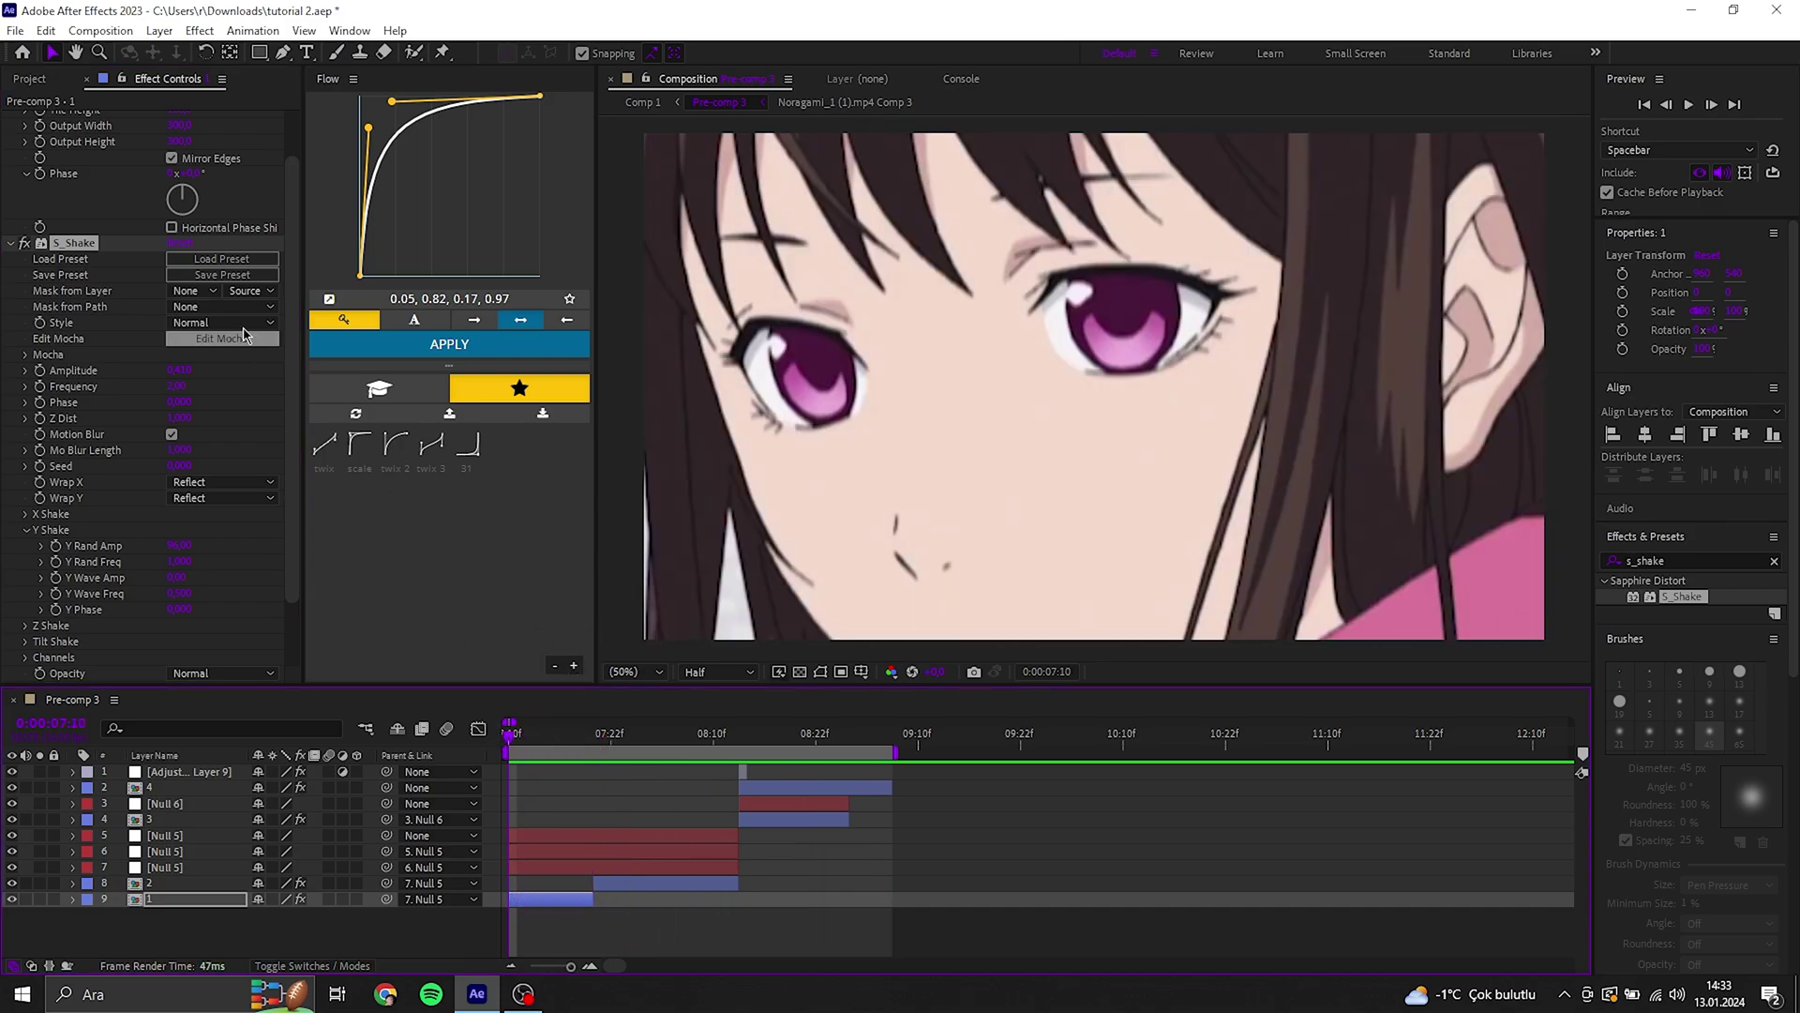
# Preview from 0:00:07:20 while checking the shake on clip layers 2 and 4.
pyautogui.click(594, 738)
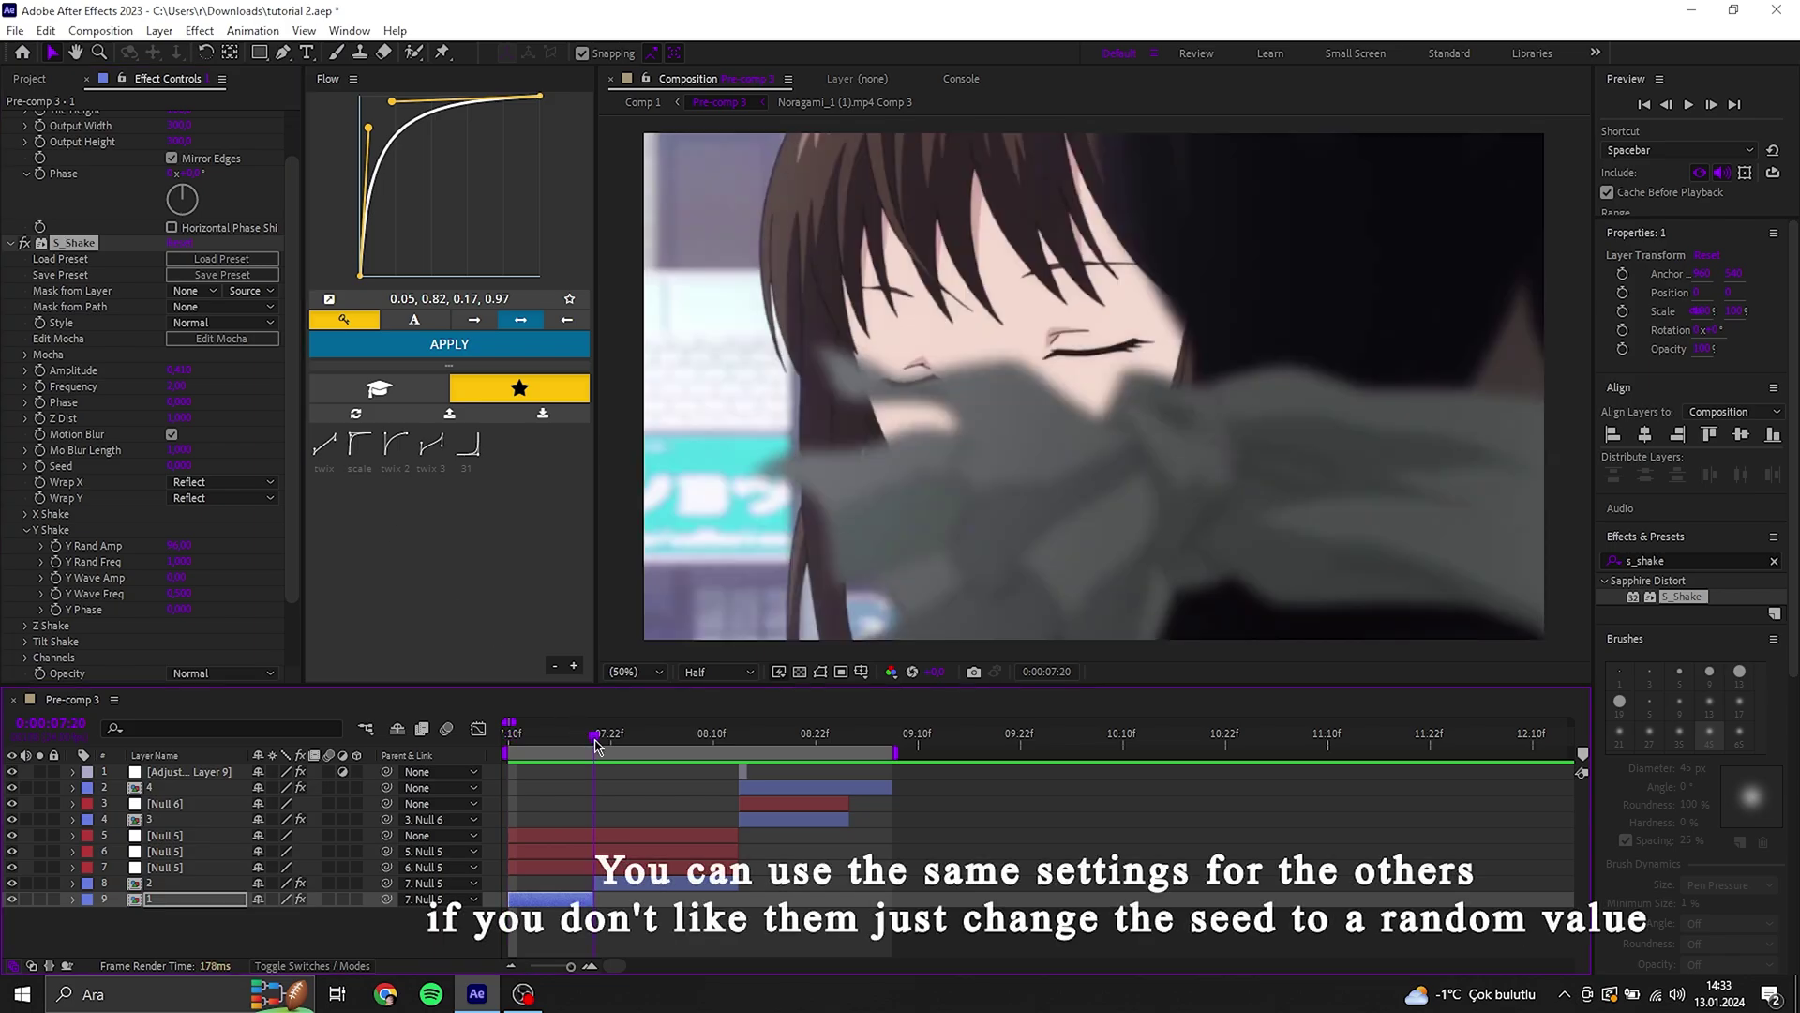
pyautogui.click(659, 885)
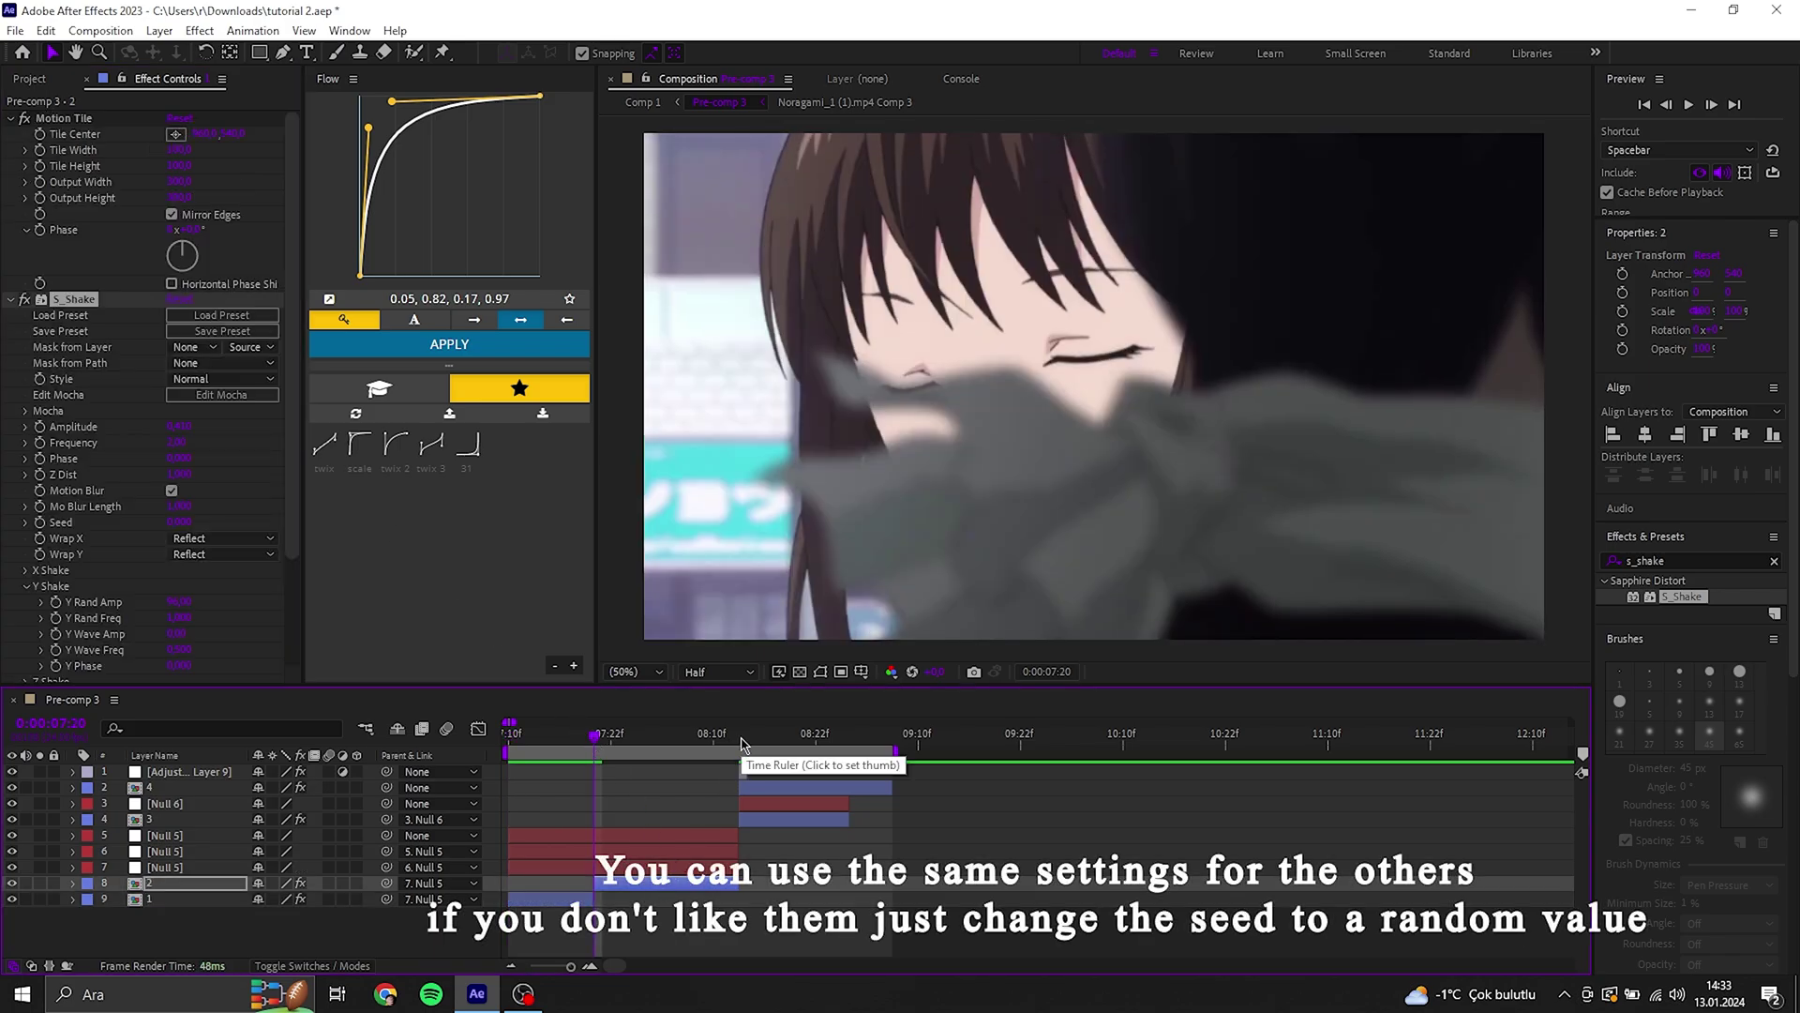
pyautogui.press('space')
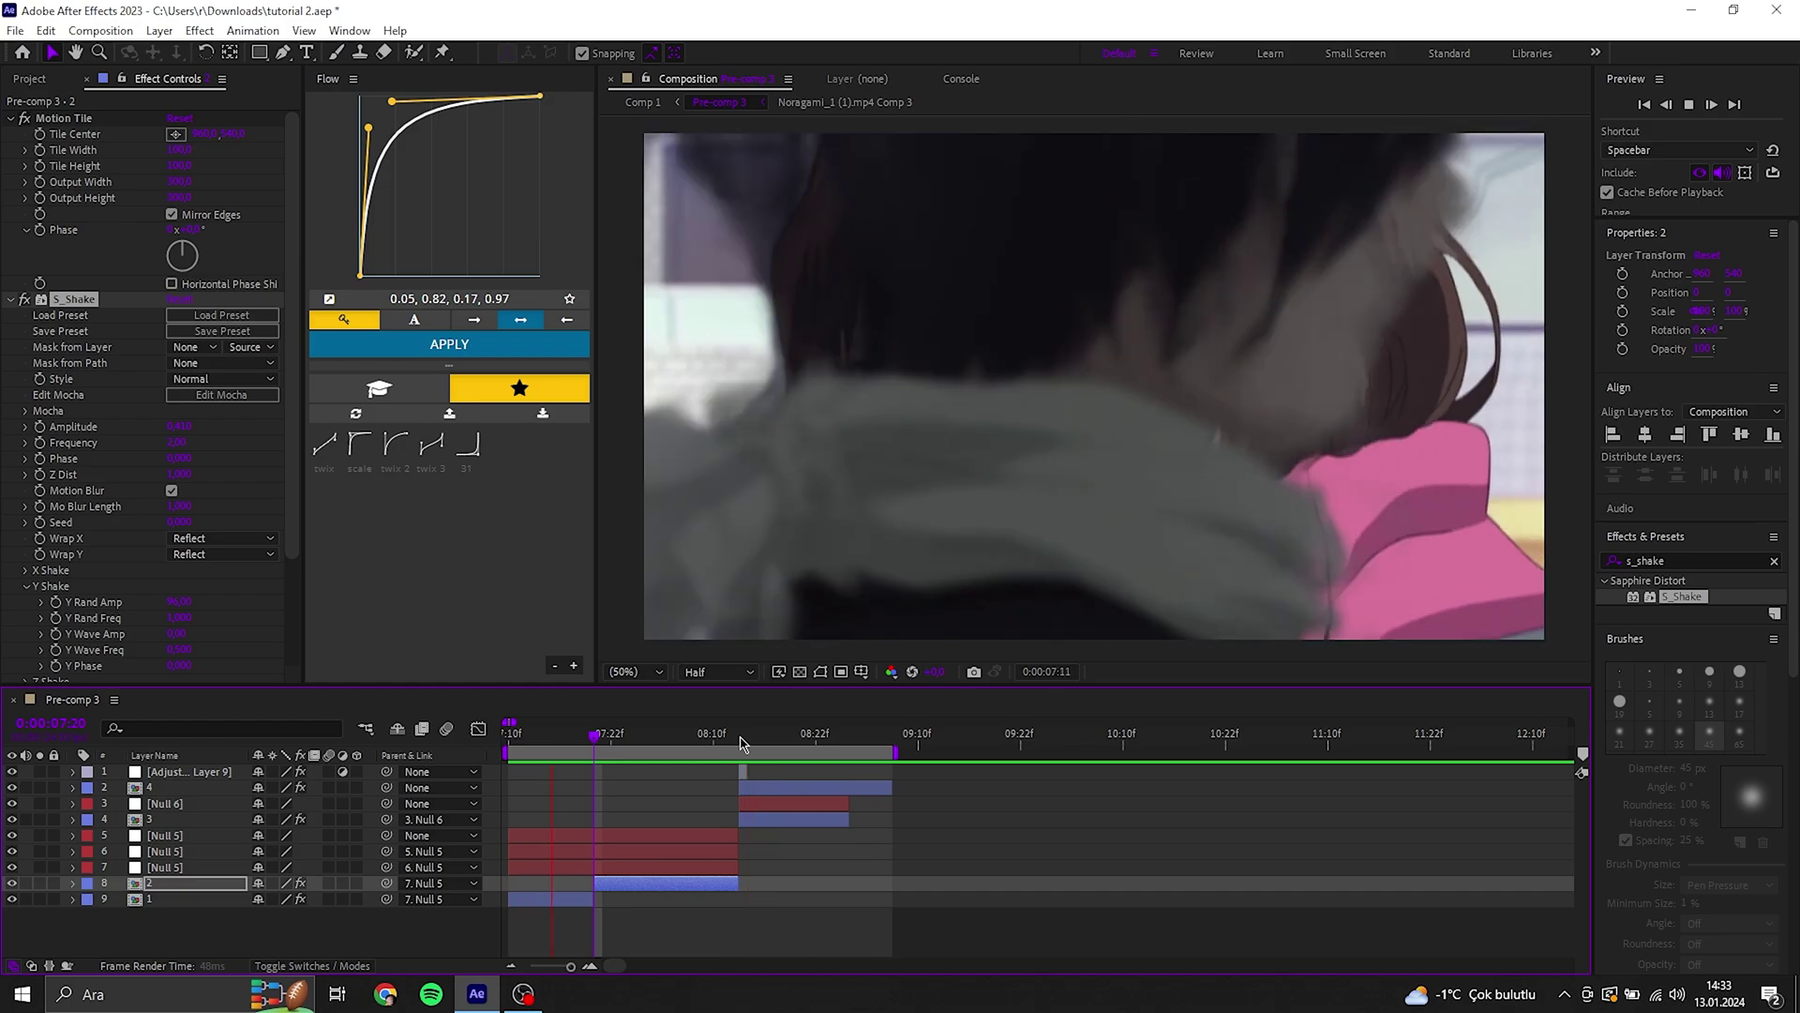
pyautogui.click(768, 818)
pyautogui.click(769, 795)
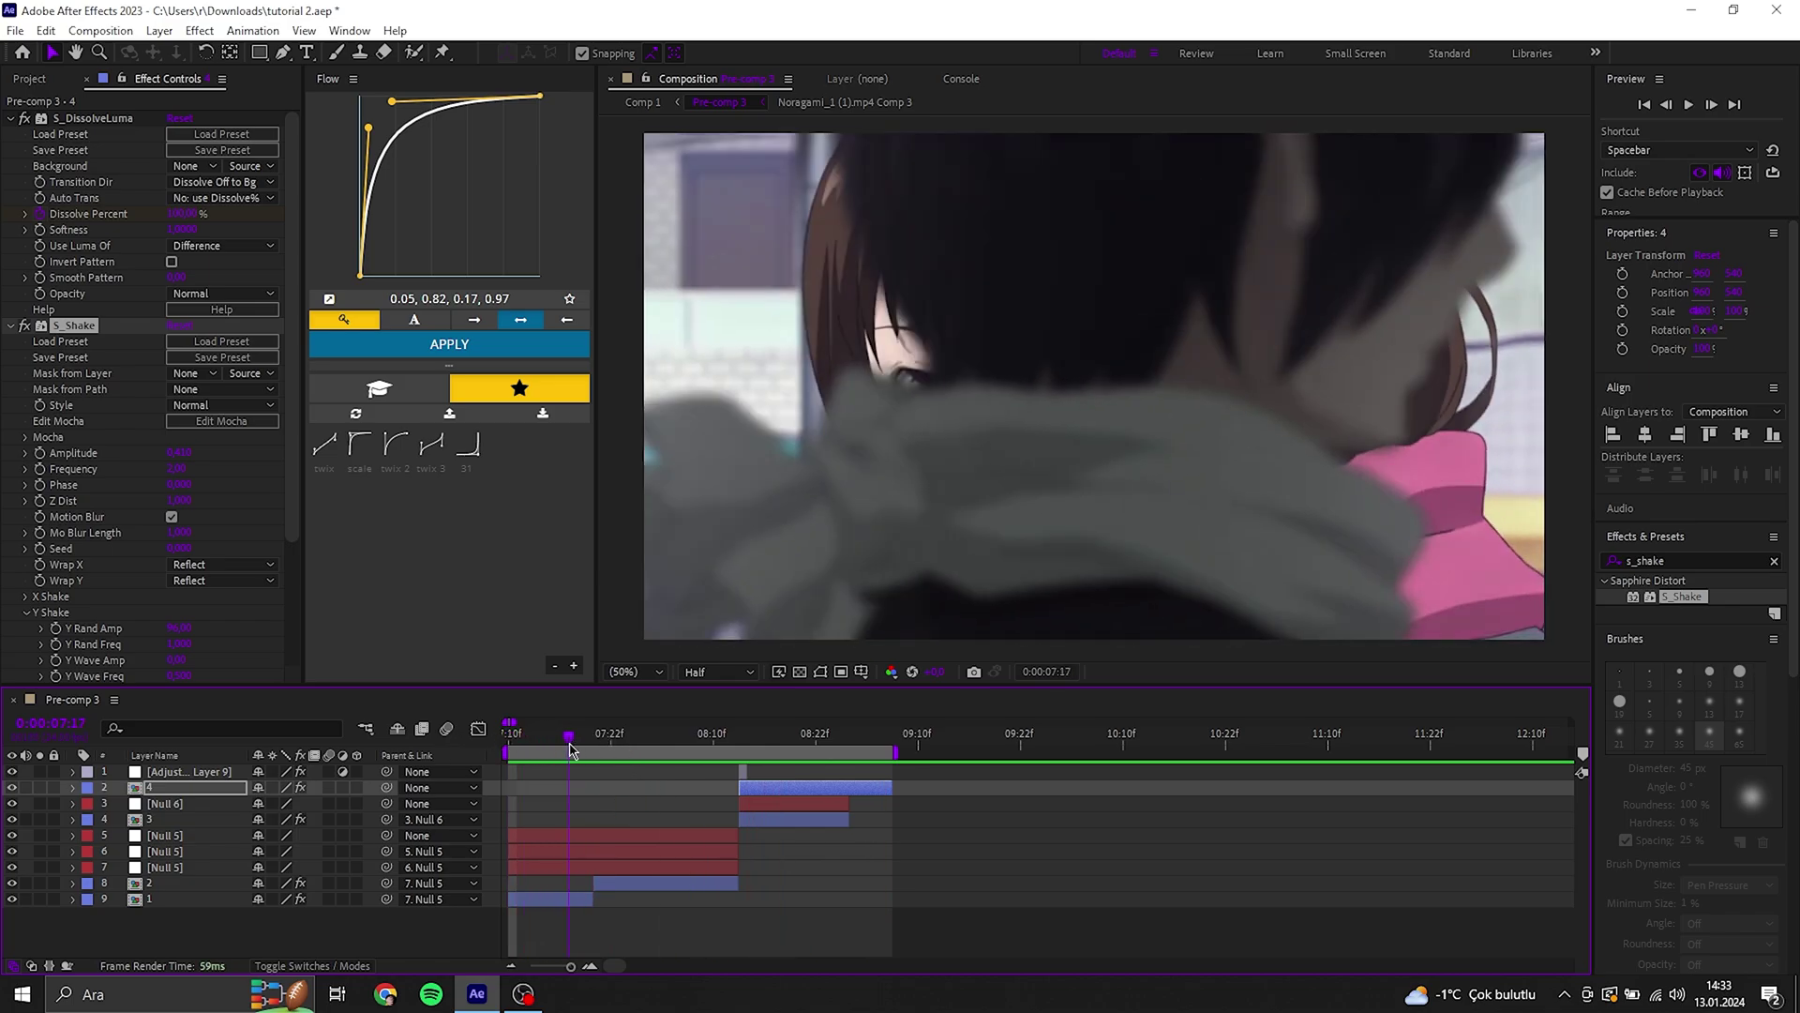
pyautogui.click(642, 884)
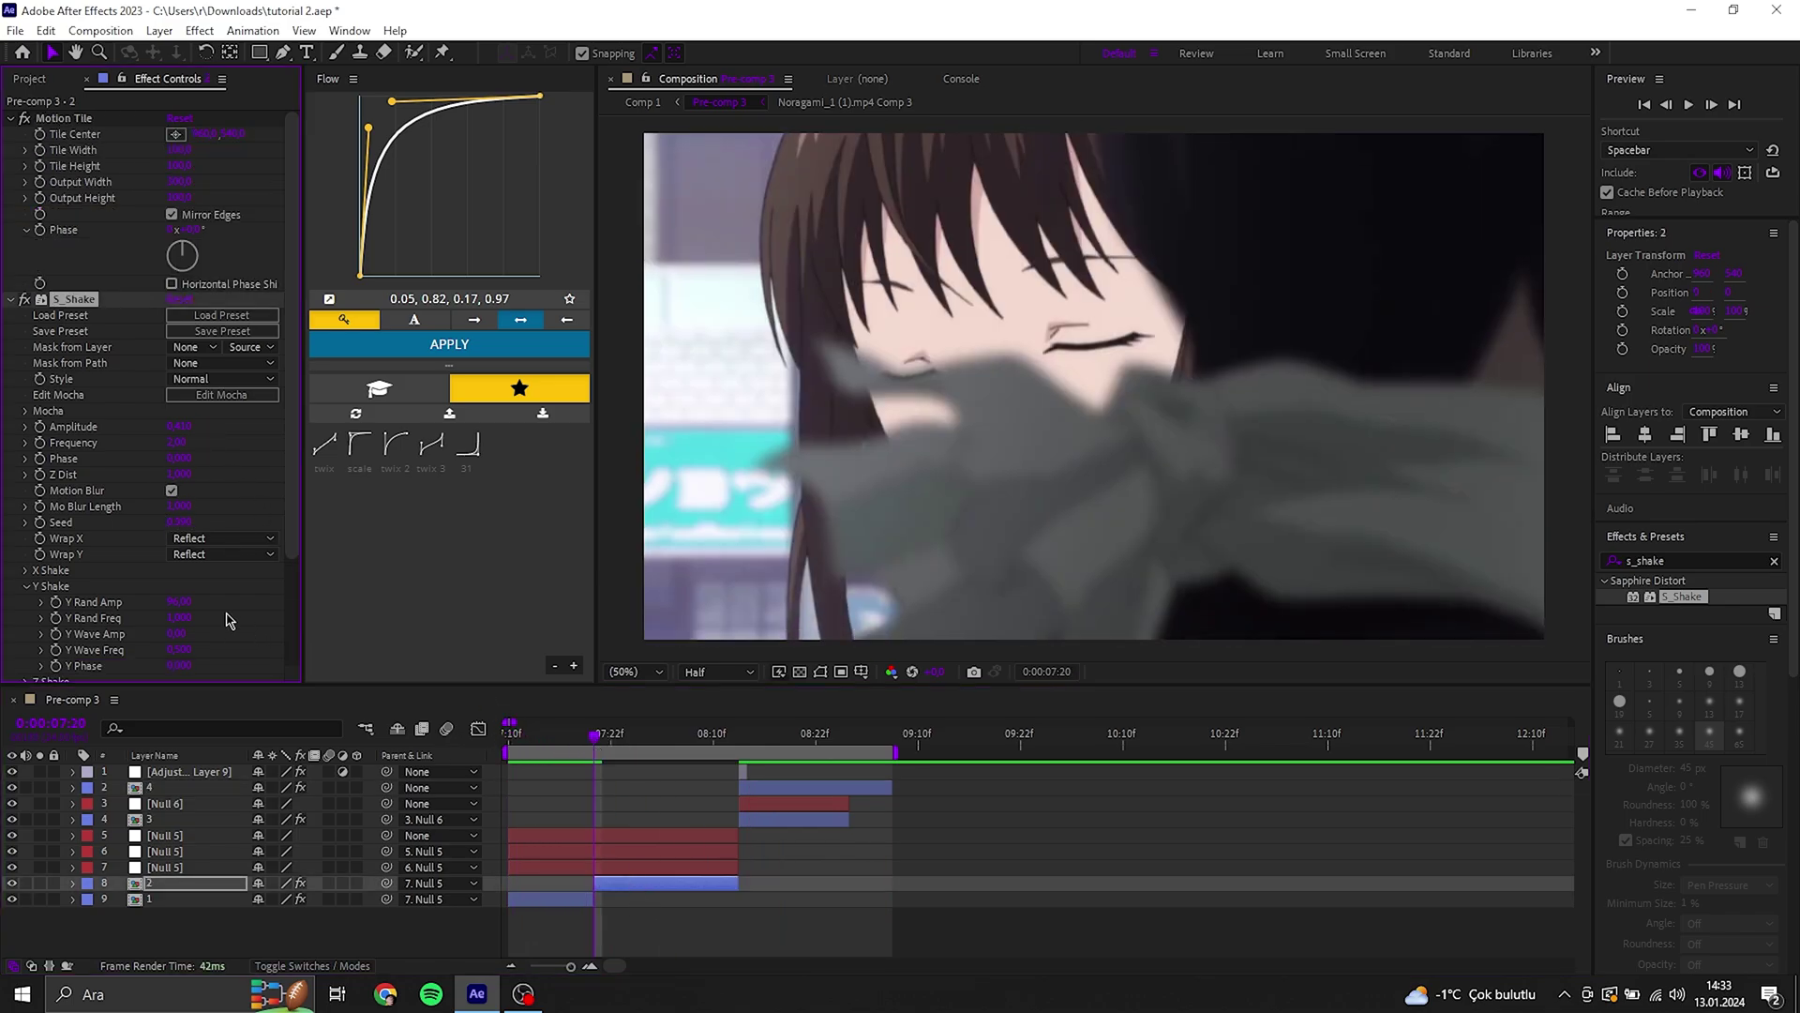
pyautogui.click(735, 746)
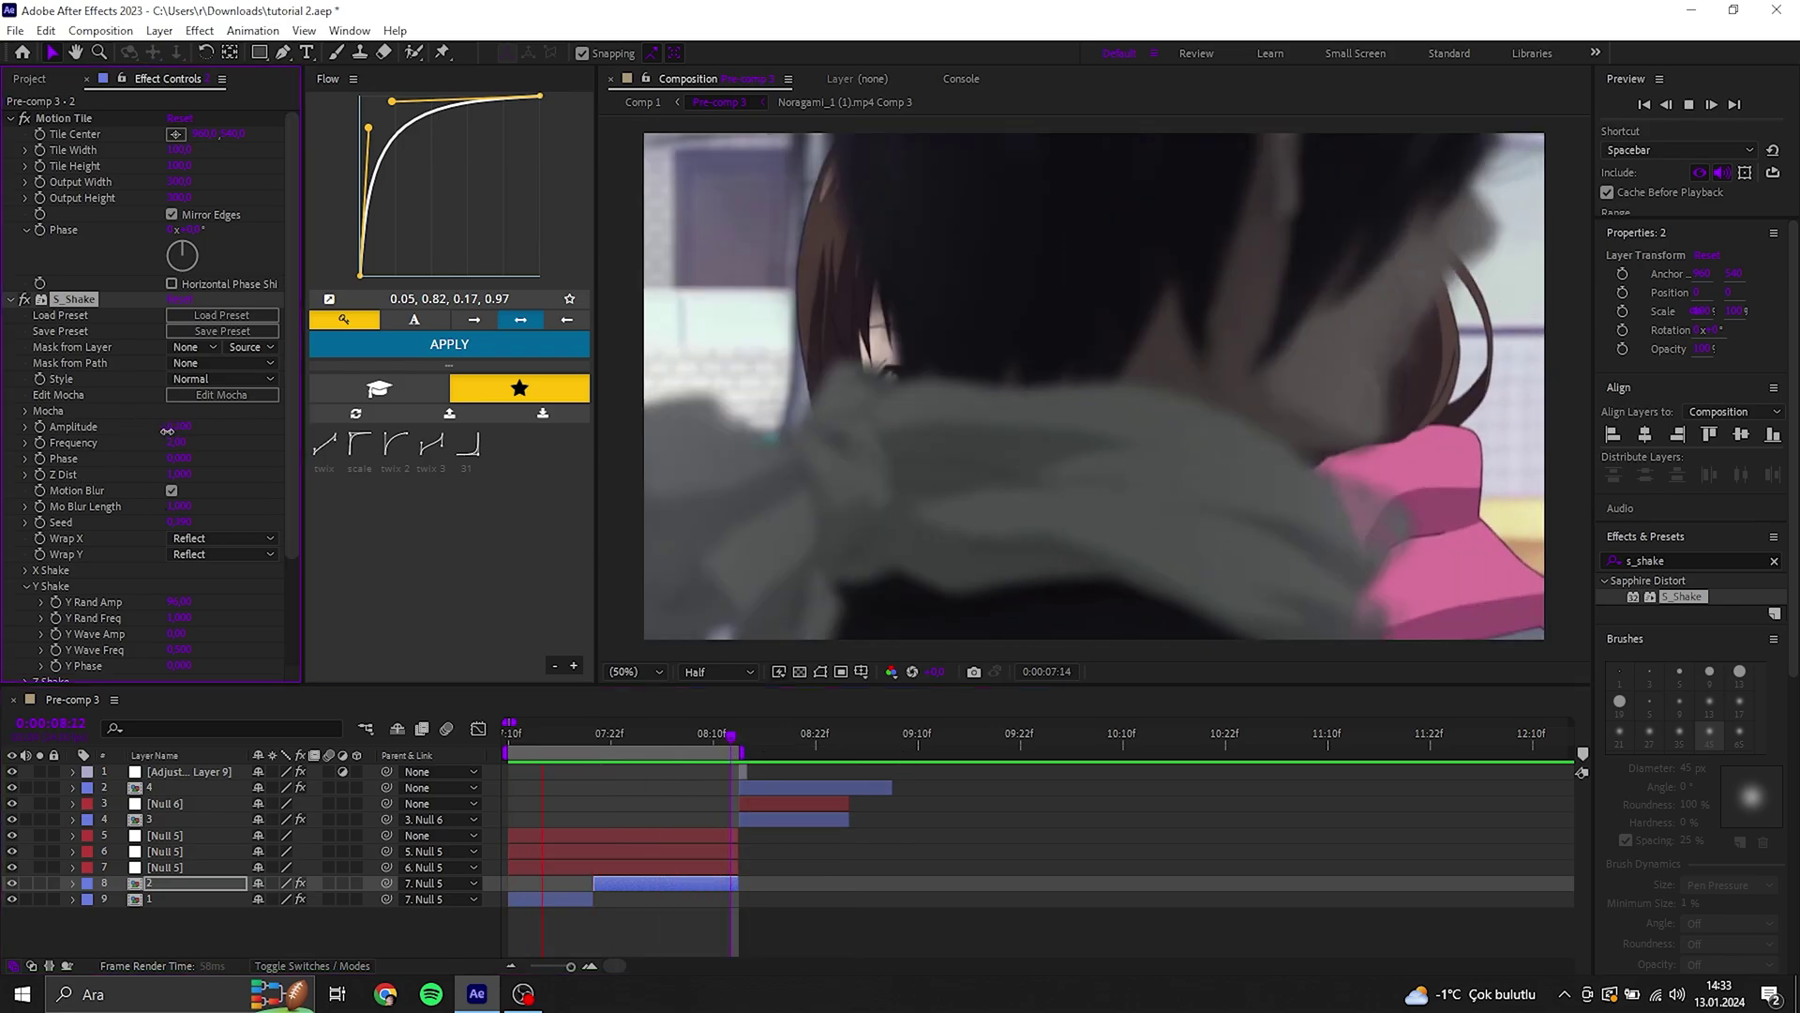
# Lower clip 2's S_Shake Amplitude to 0.230, preview the shake, and return to 07:20.
pyautogui.click(172, 427)
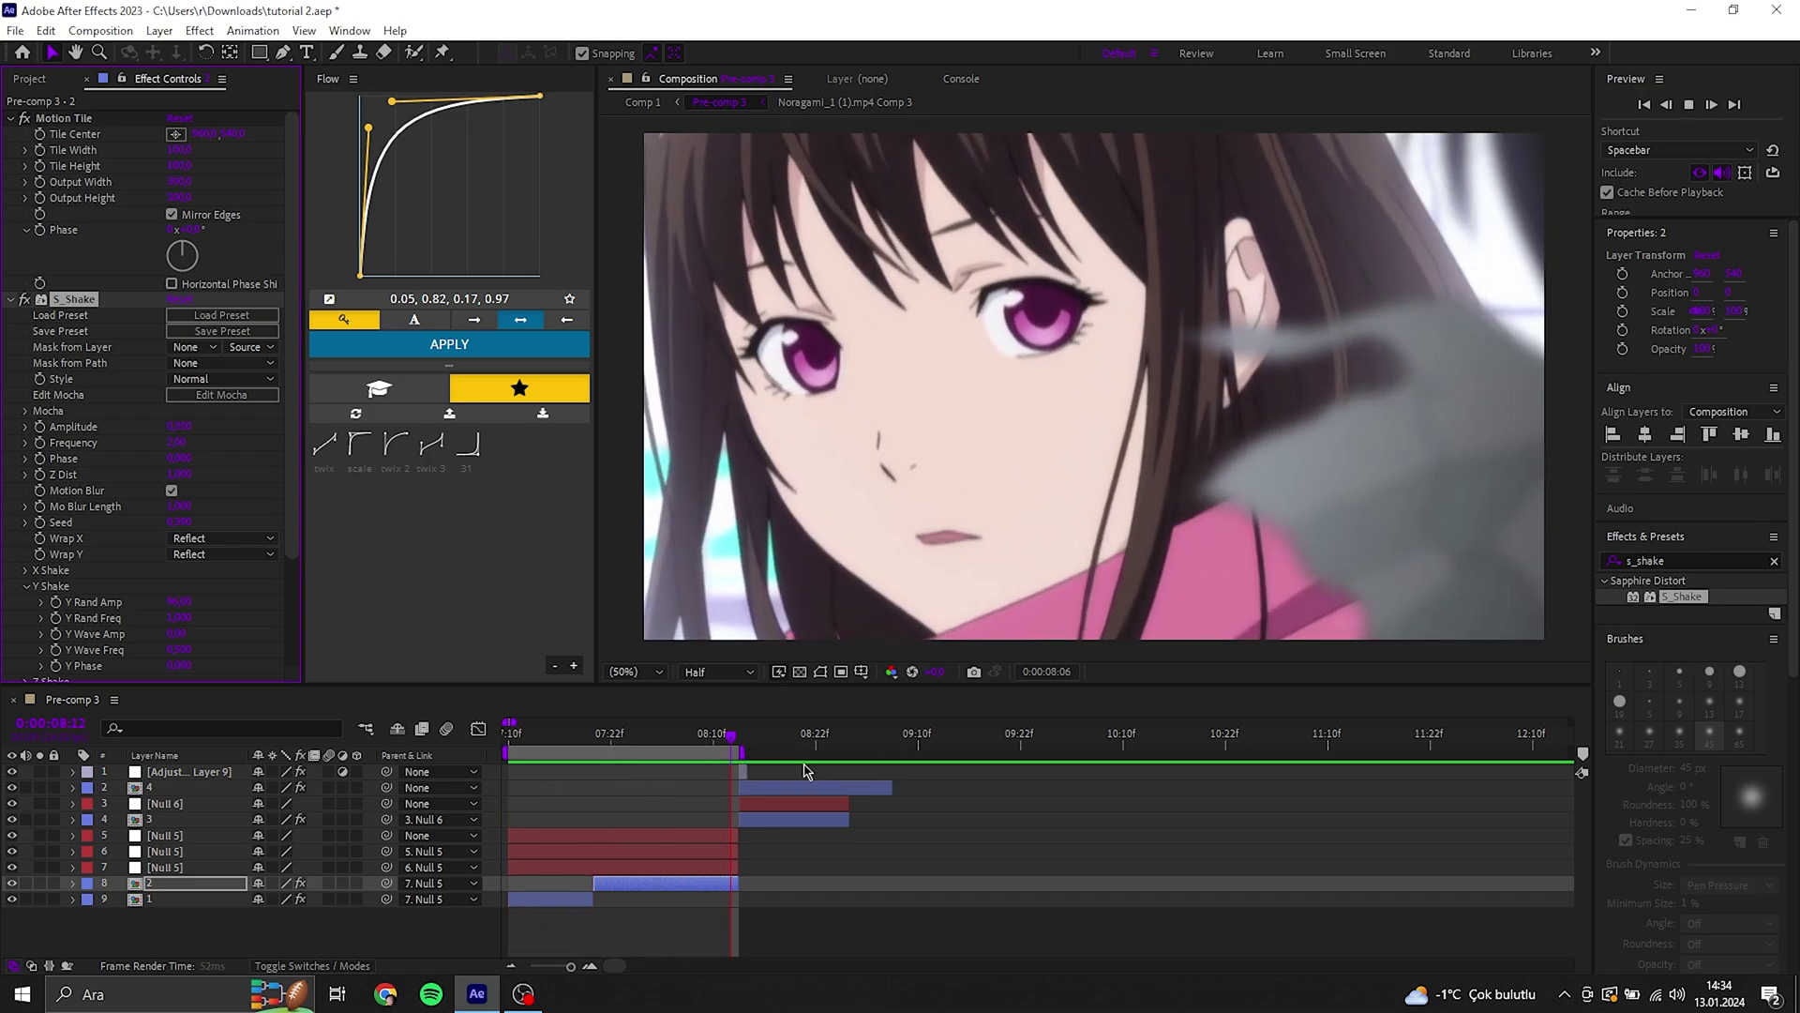
pyautogui.moveTo(876, 744); pyautogui.dragTo(885, 744)
pyautogui.click(849, 789)
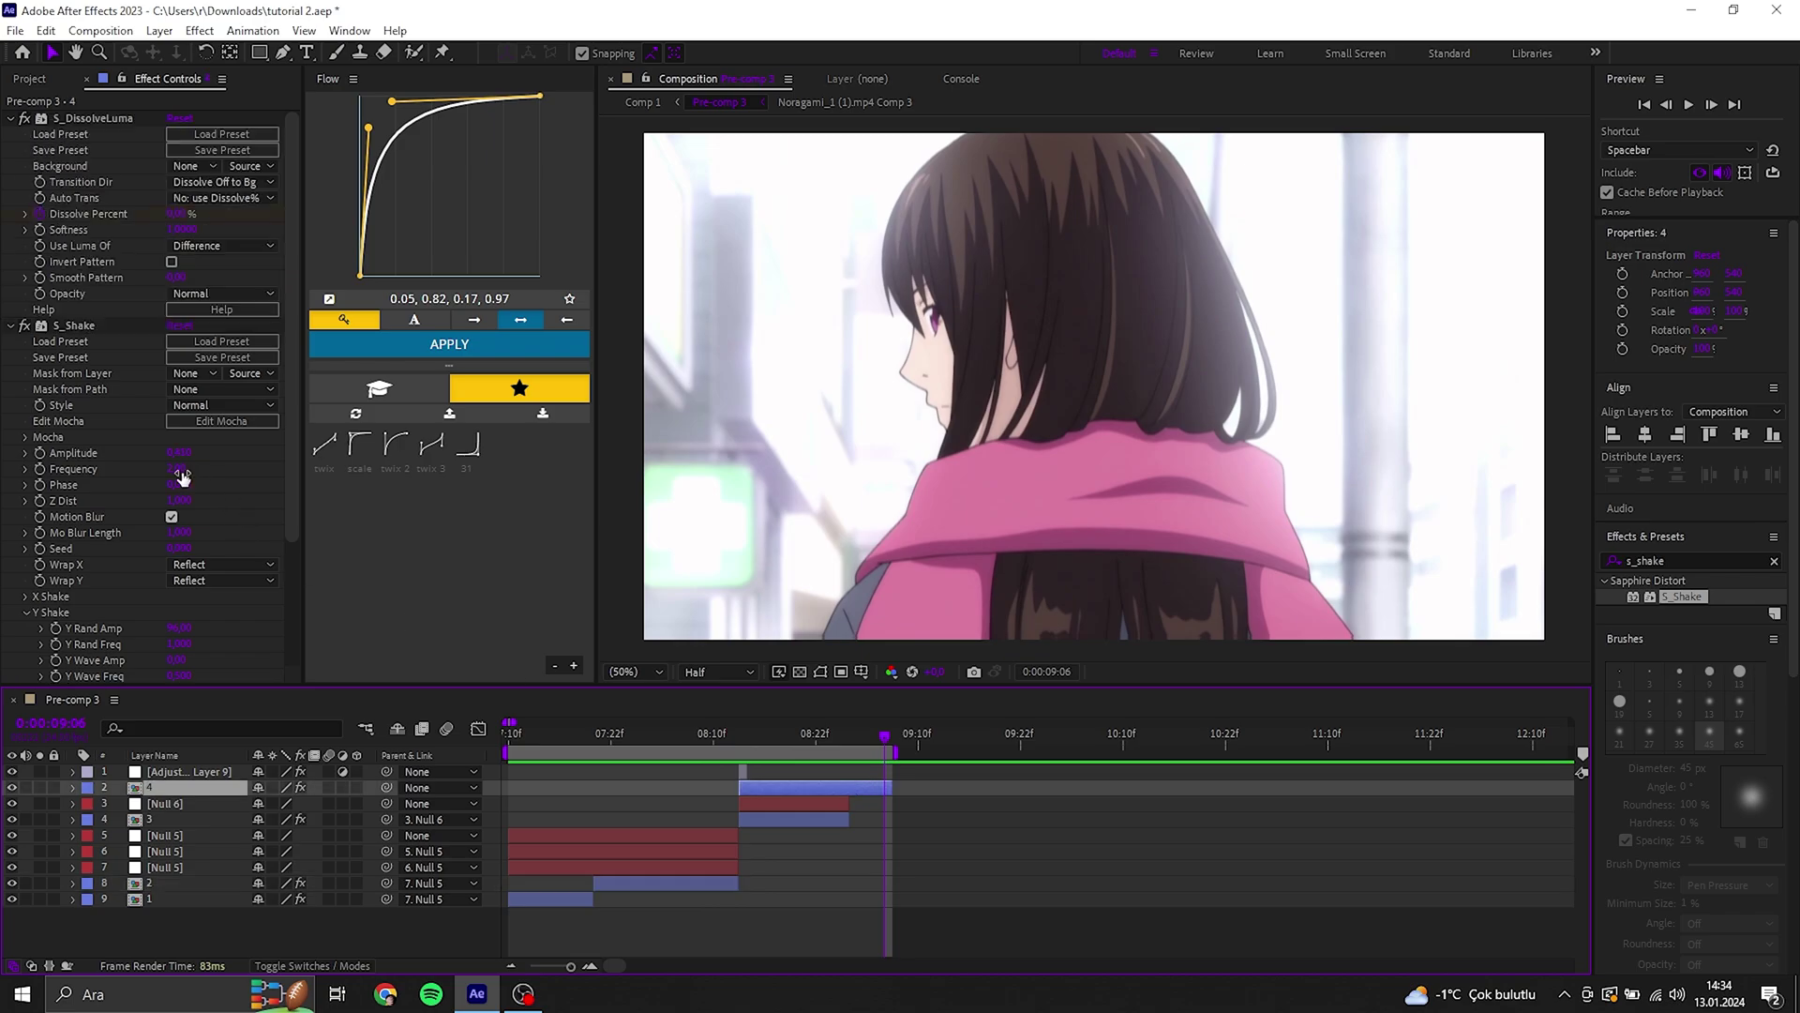
pyautogui.press('space')
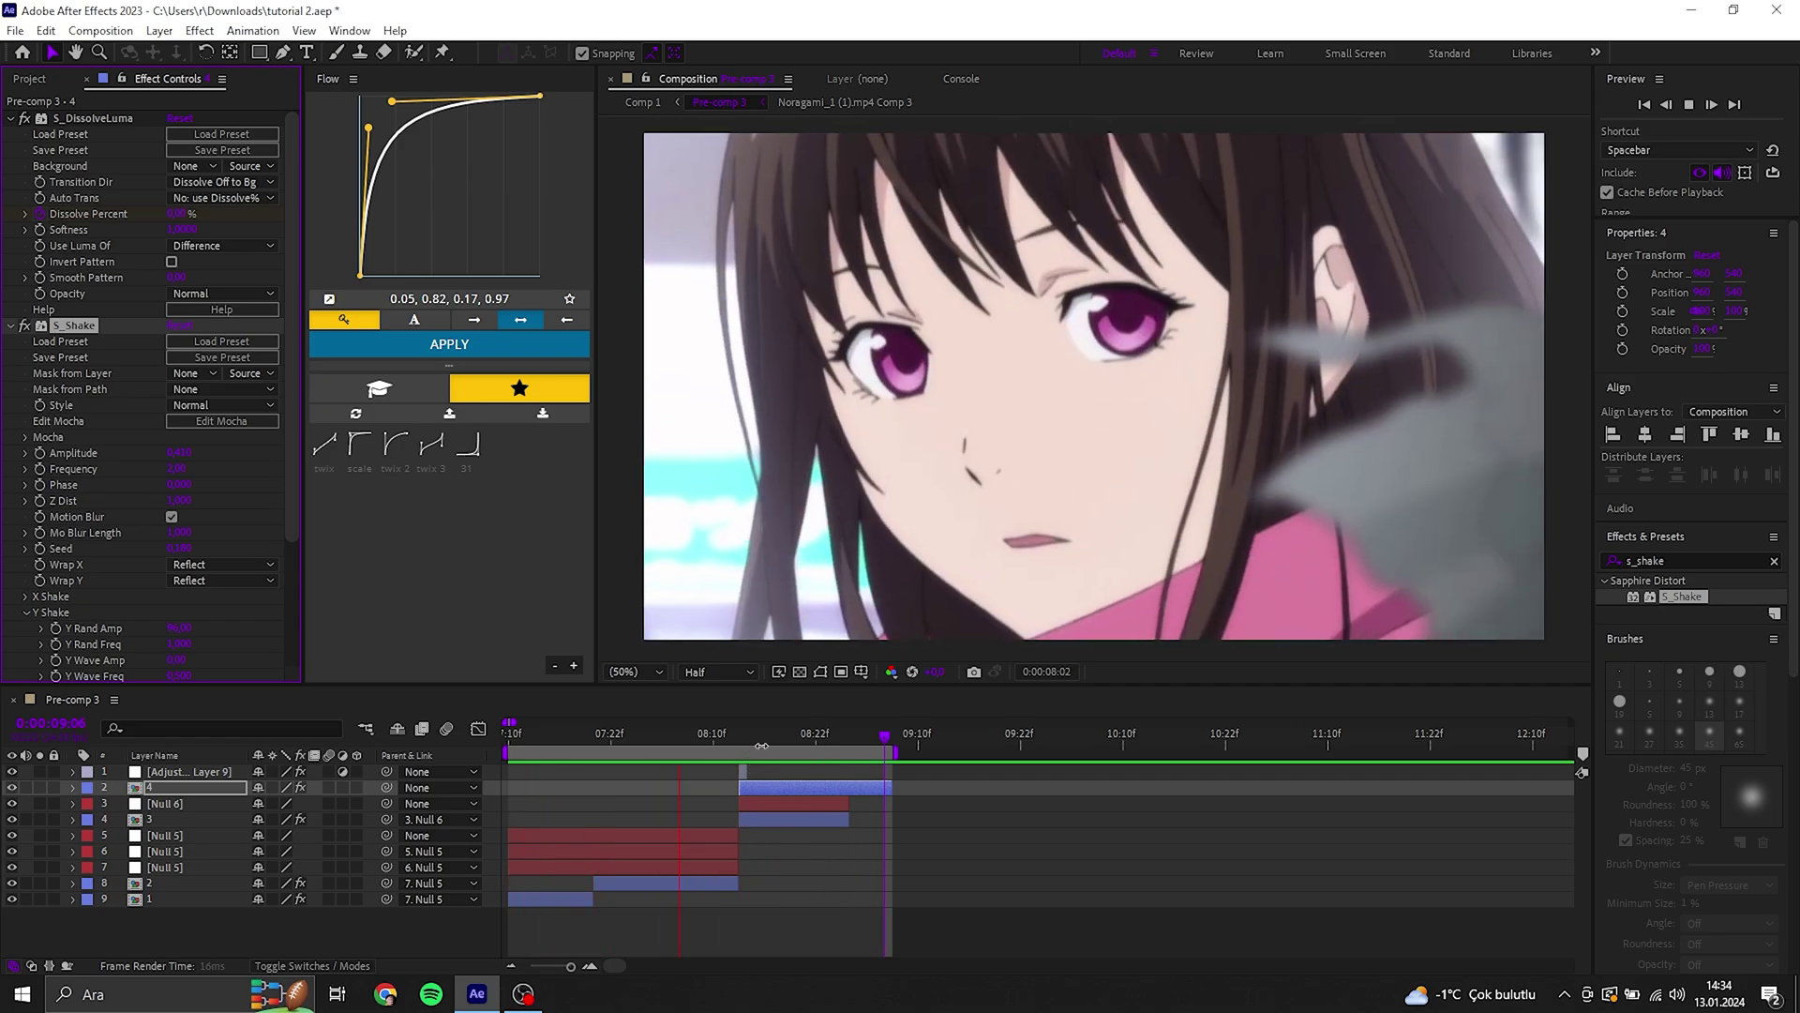
pyautogui.click(627, 735)
pyautogui.click(594, 736)
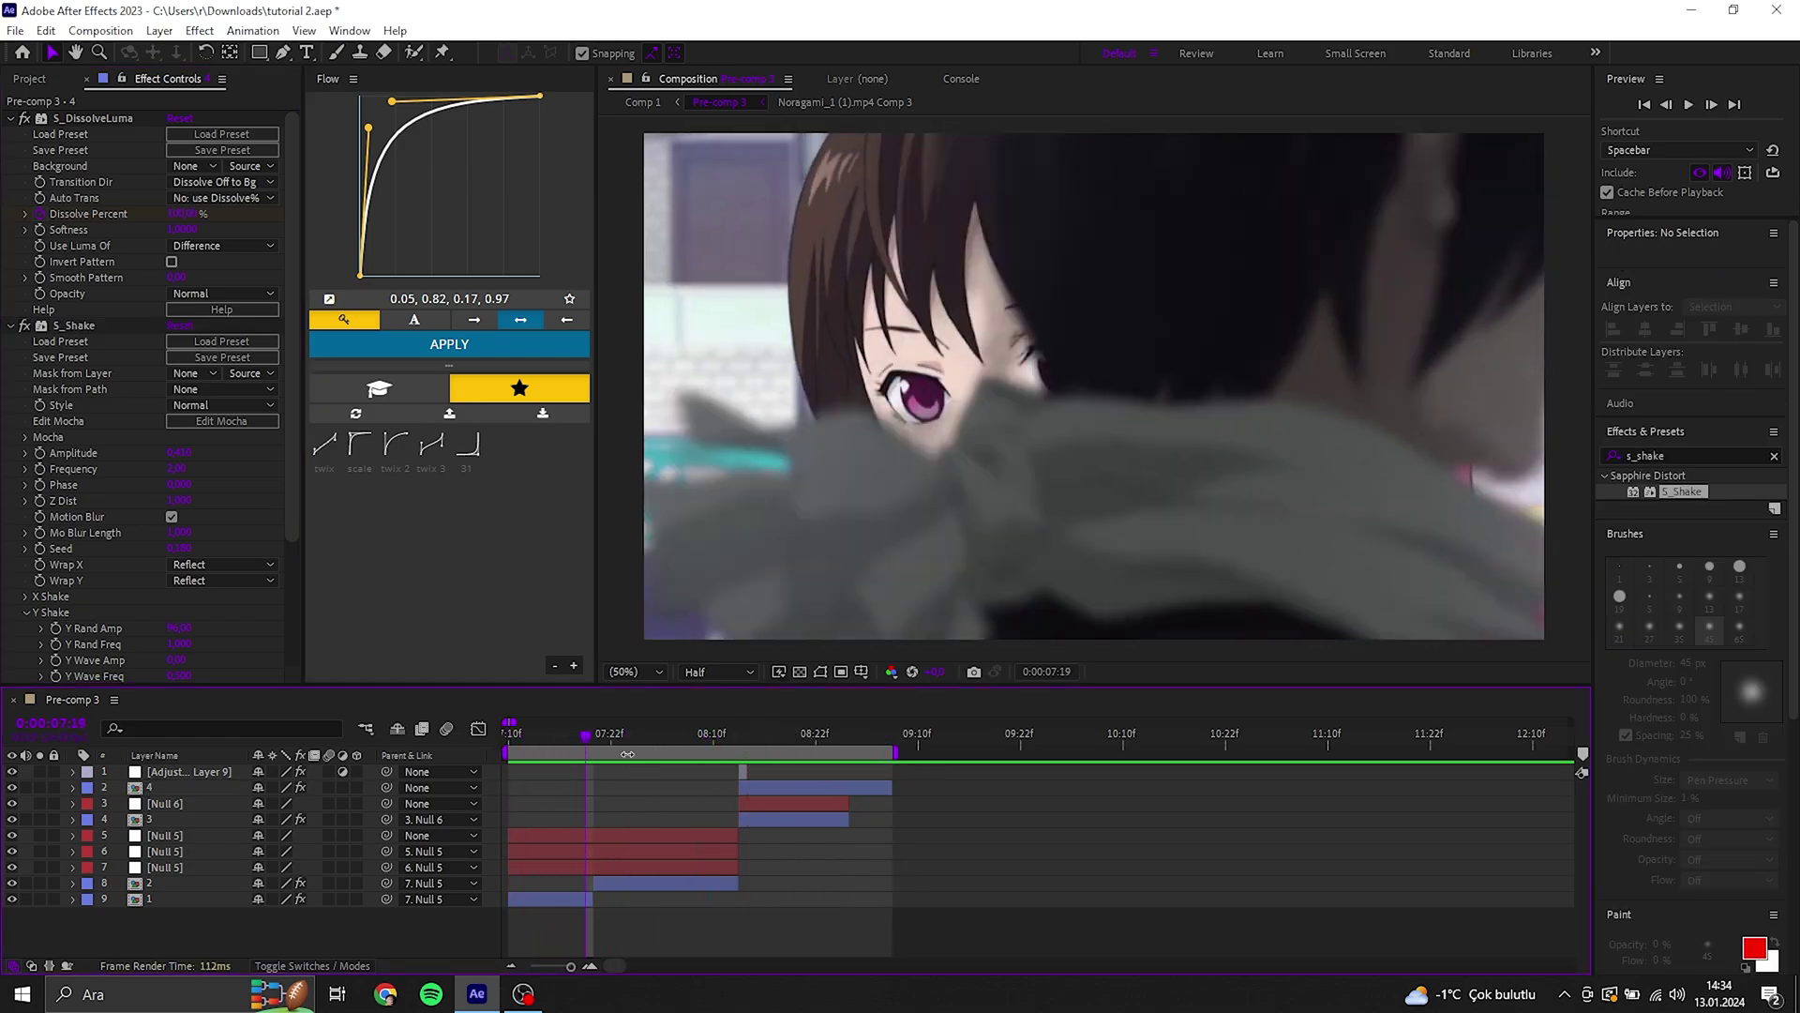
# Create Adjustment Layer 10 spanning ten frames from 07:20 and save the project.
pyautogui.hotkey('ctrl', 'alt', 'y')
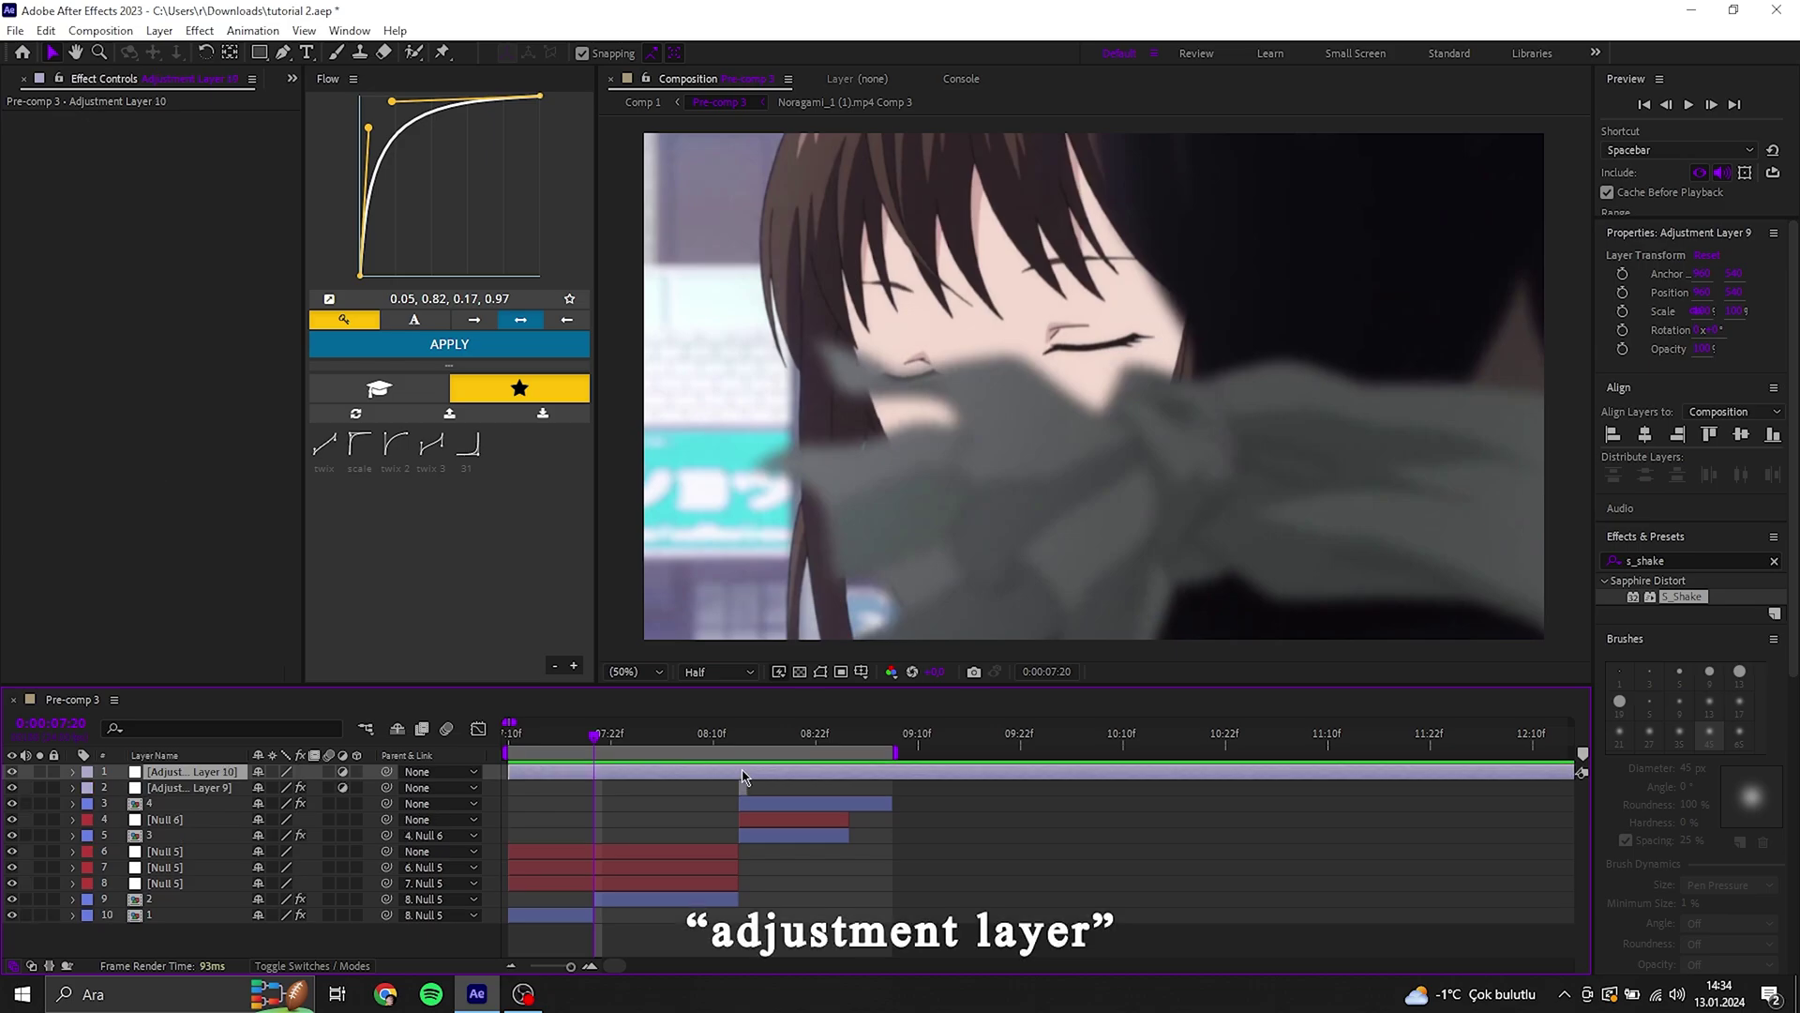
pyautogui.hotkey('alt', '[')
pyautogui.click(743, 788)
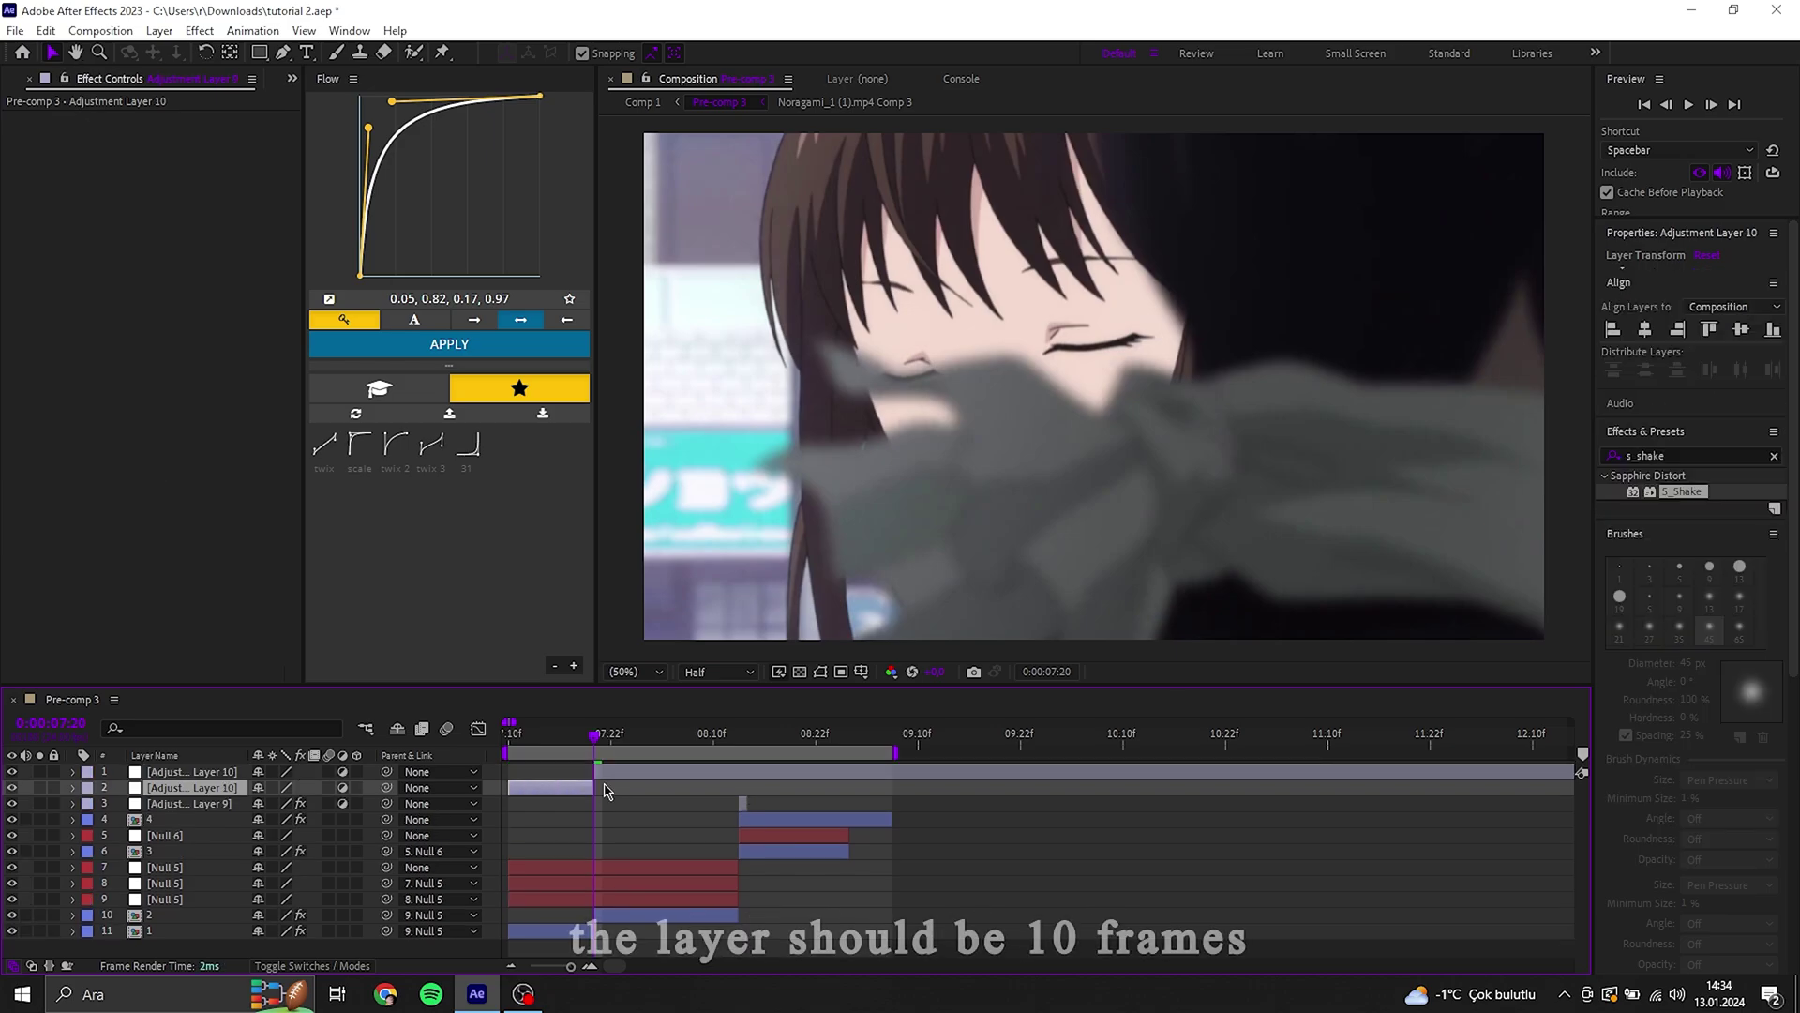
pyautogui.click(621, 773)
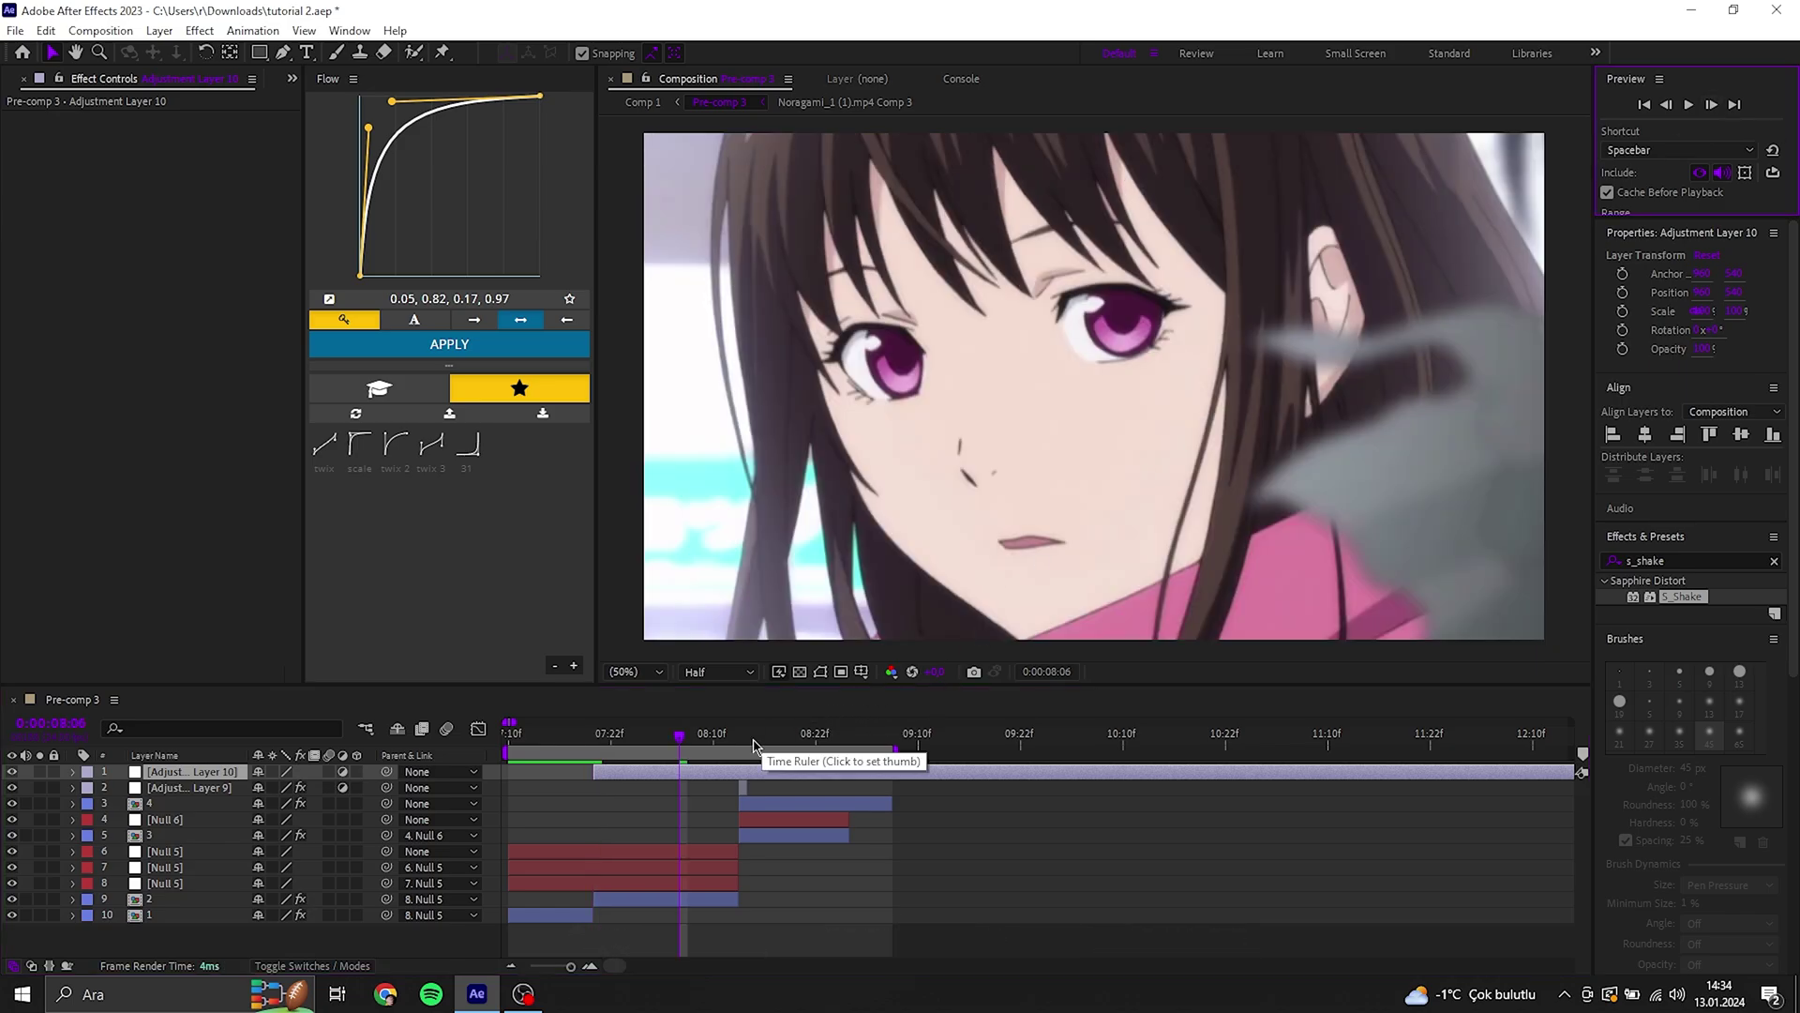
pyautogui.hotkey('alt', ']')
pyautogui.click(713, 788)
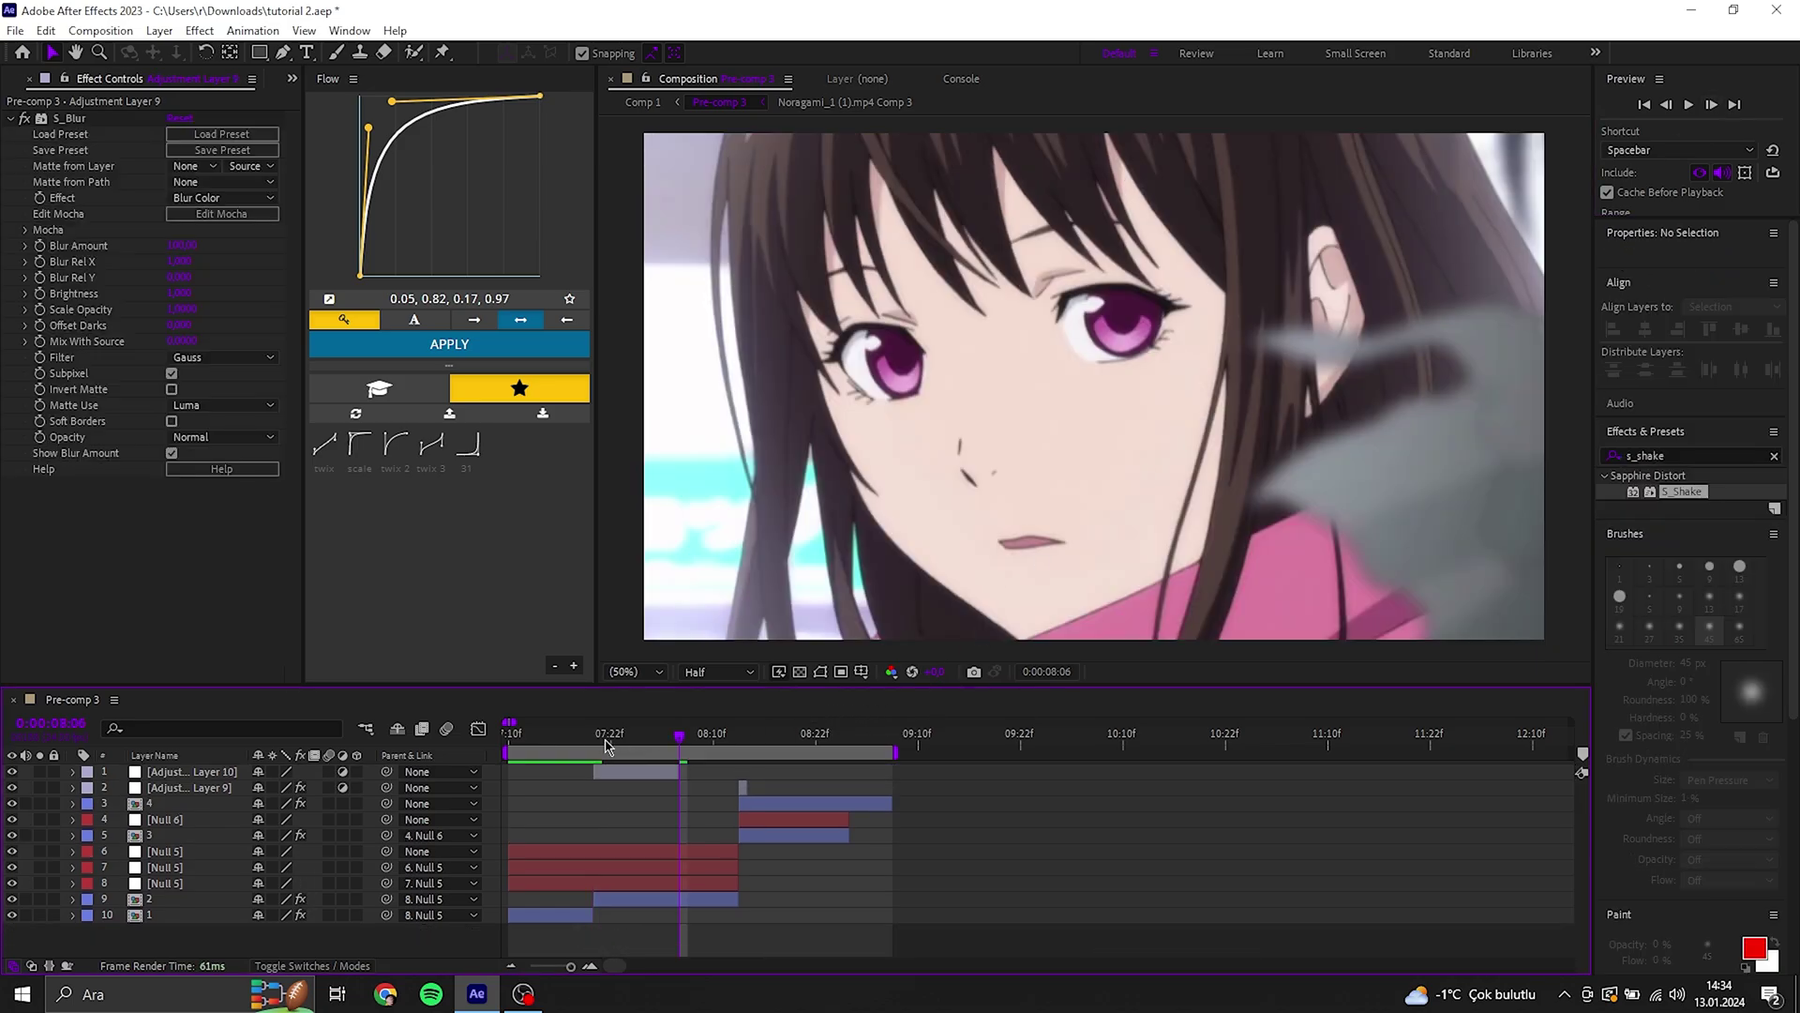
pyautogui.click(600, 741)
pyautogui.click(608, 775)
pyautogui.hotkey('ctrl', 's')
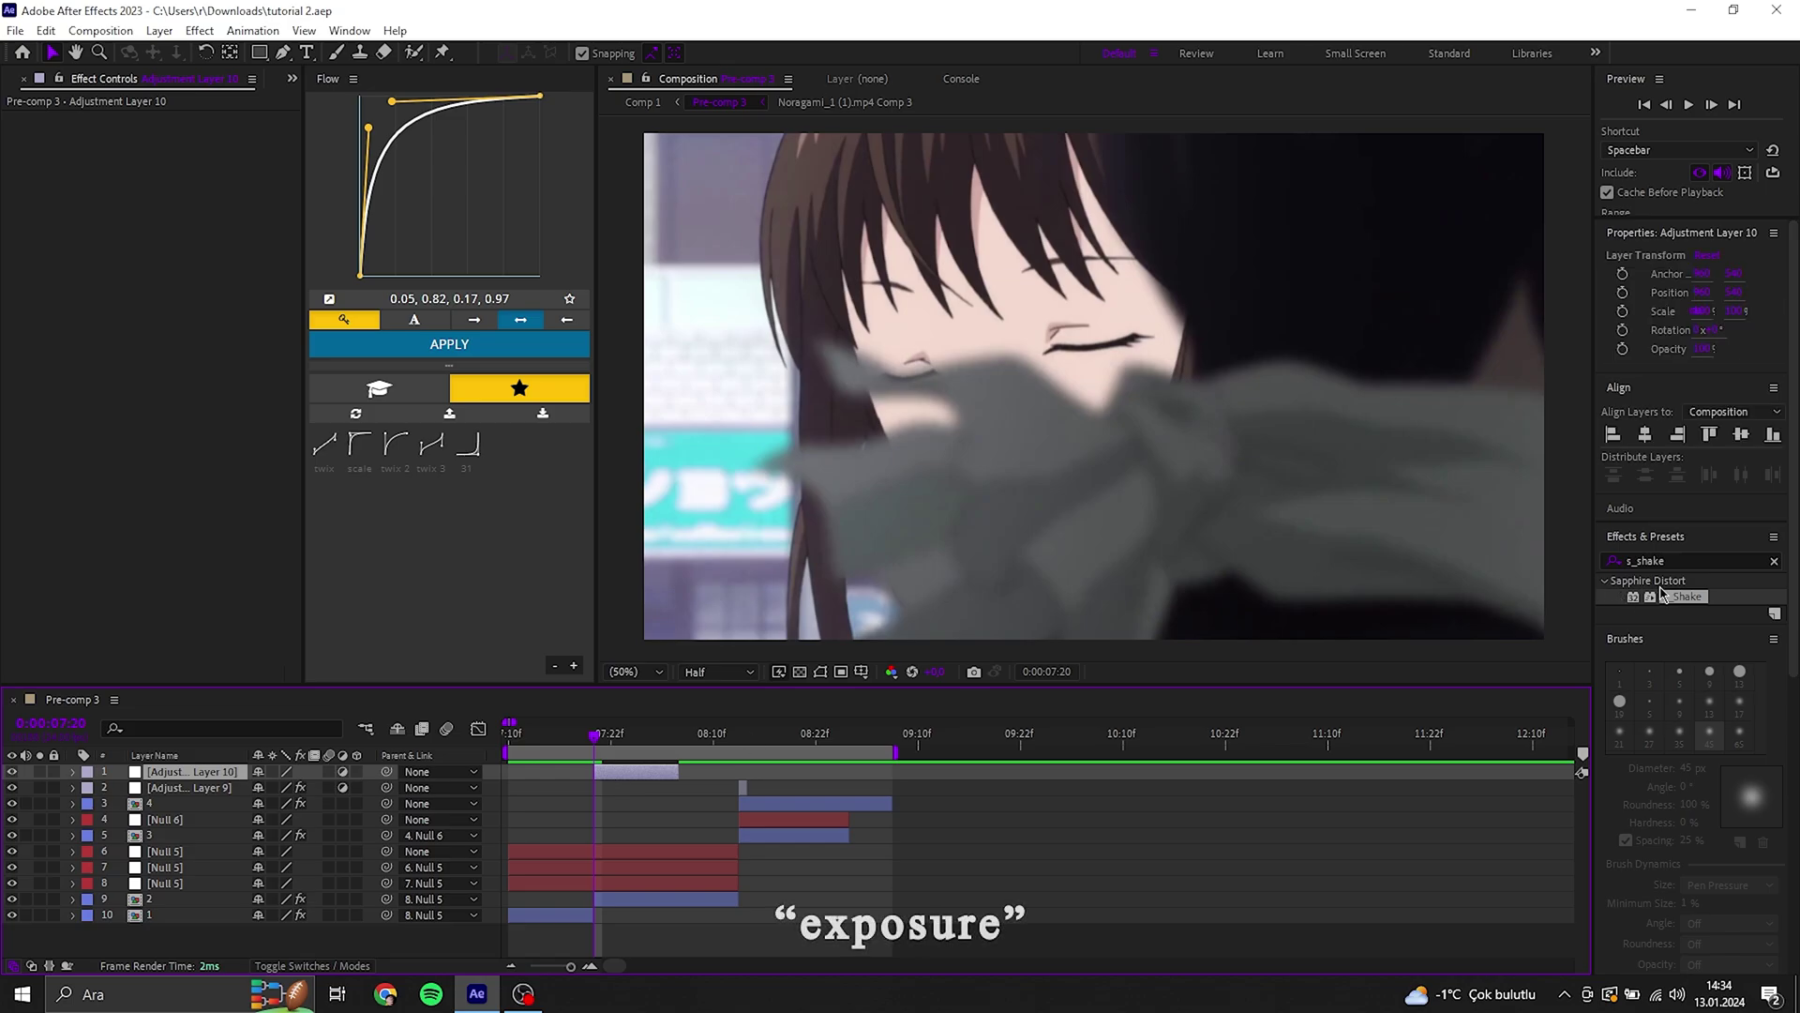
# Apply Exposure to Adjustment Layer 10, keyframed from 0.44 down to 0.00.
pyautogui.doubleClick(1665, 560)
pyautogui.write('expos')
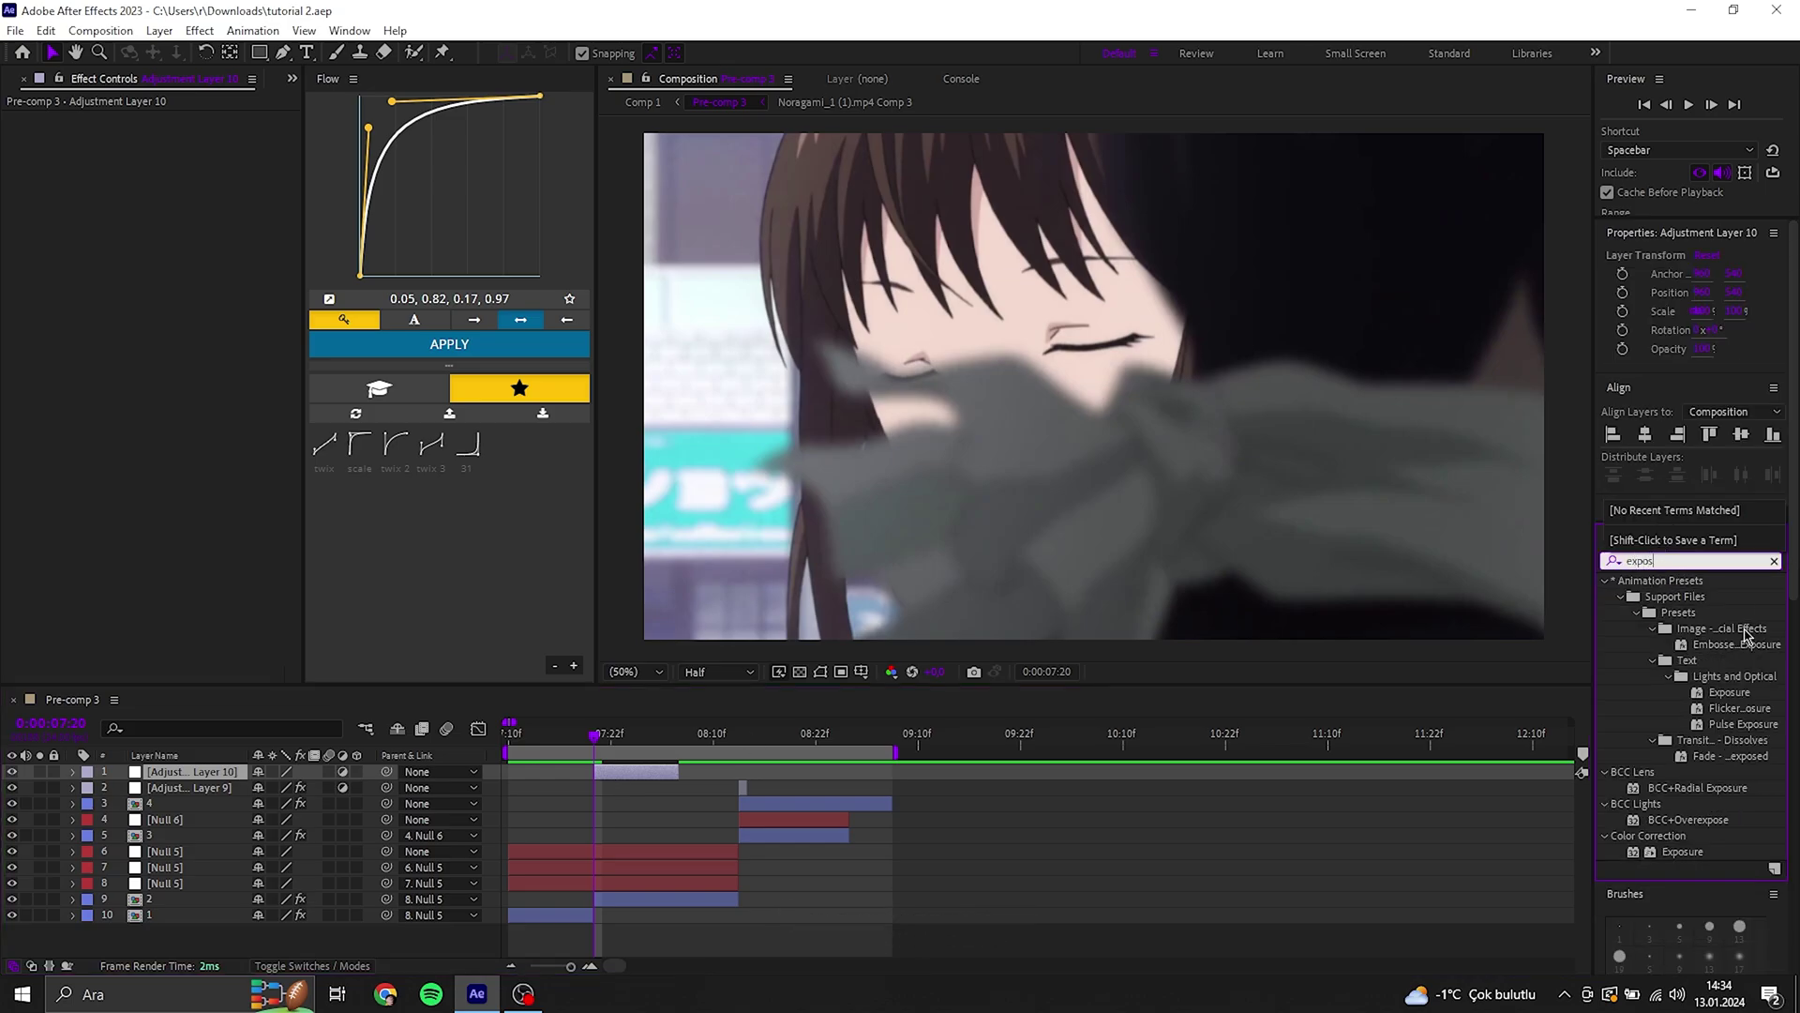
pyautogui.moveTo(1684, 852); pyautogui.dragTo(57, 169)
pyautogui.hotkey('ctrl', 's')
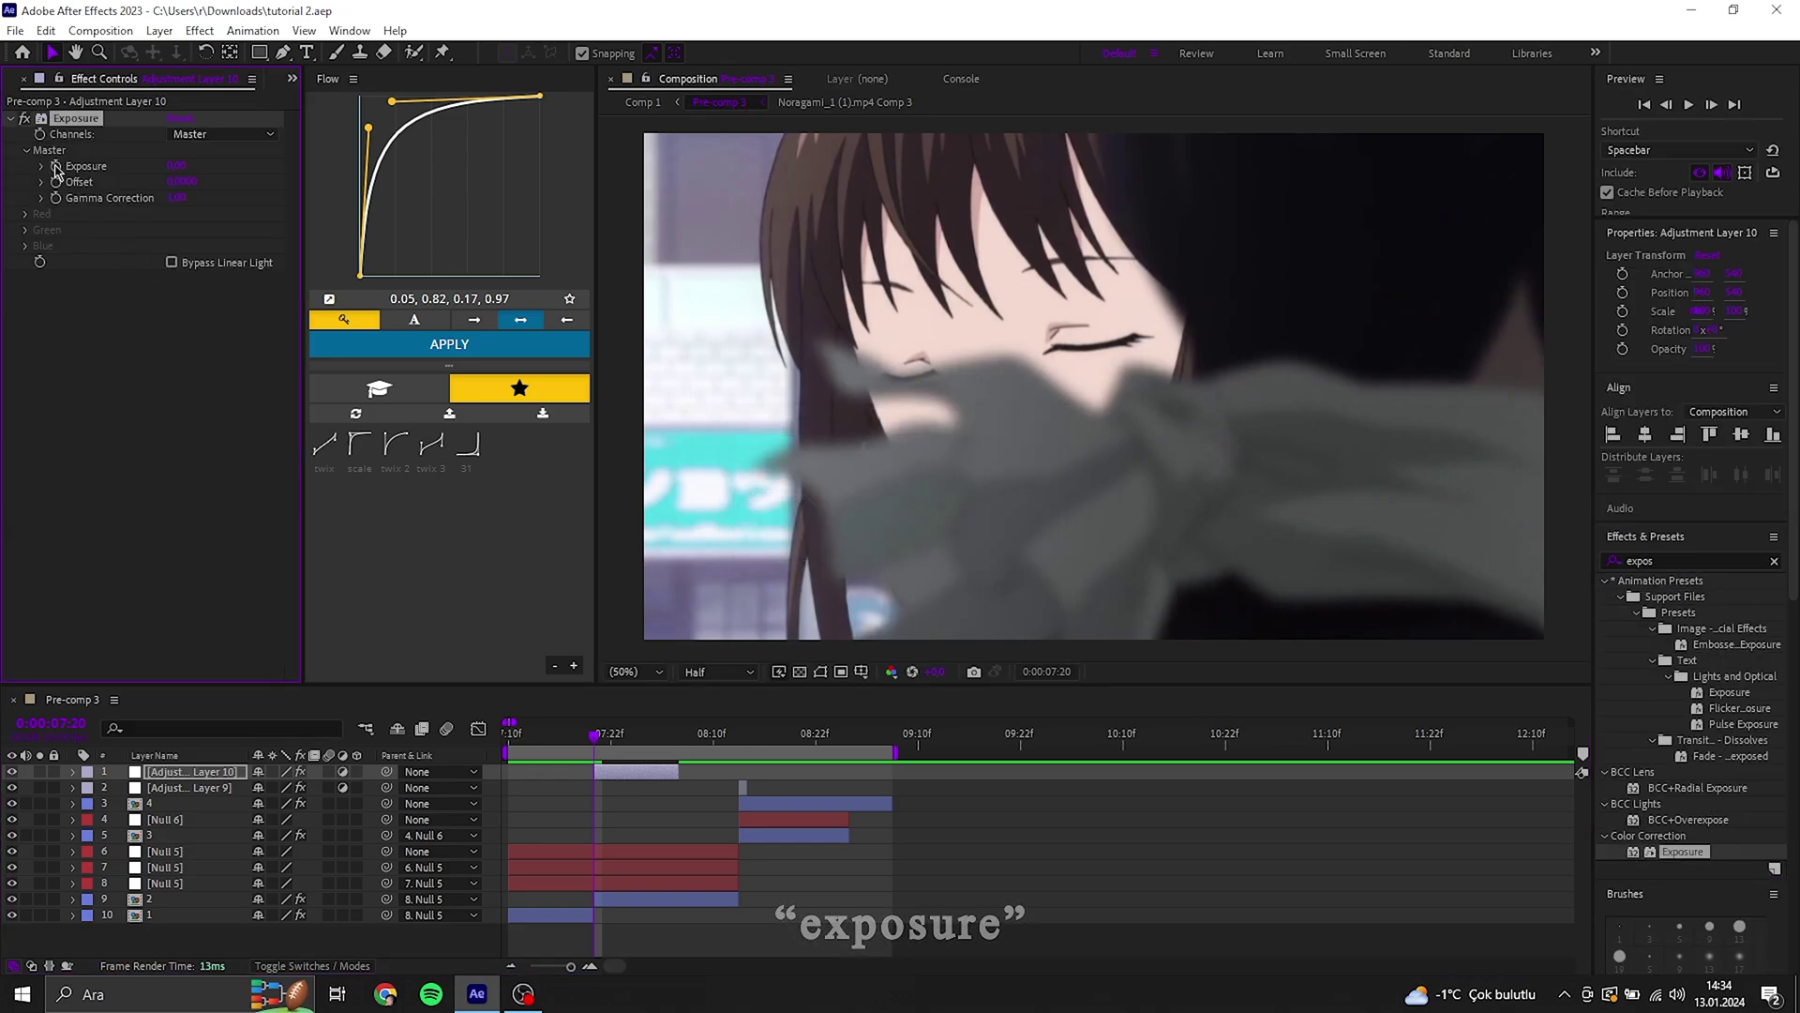
pyautogui.press('u')
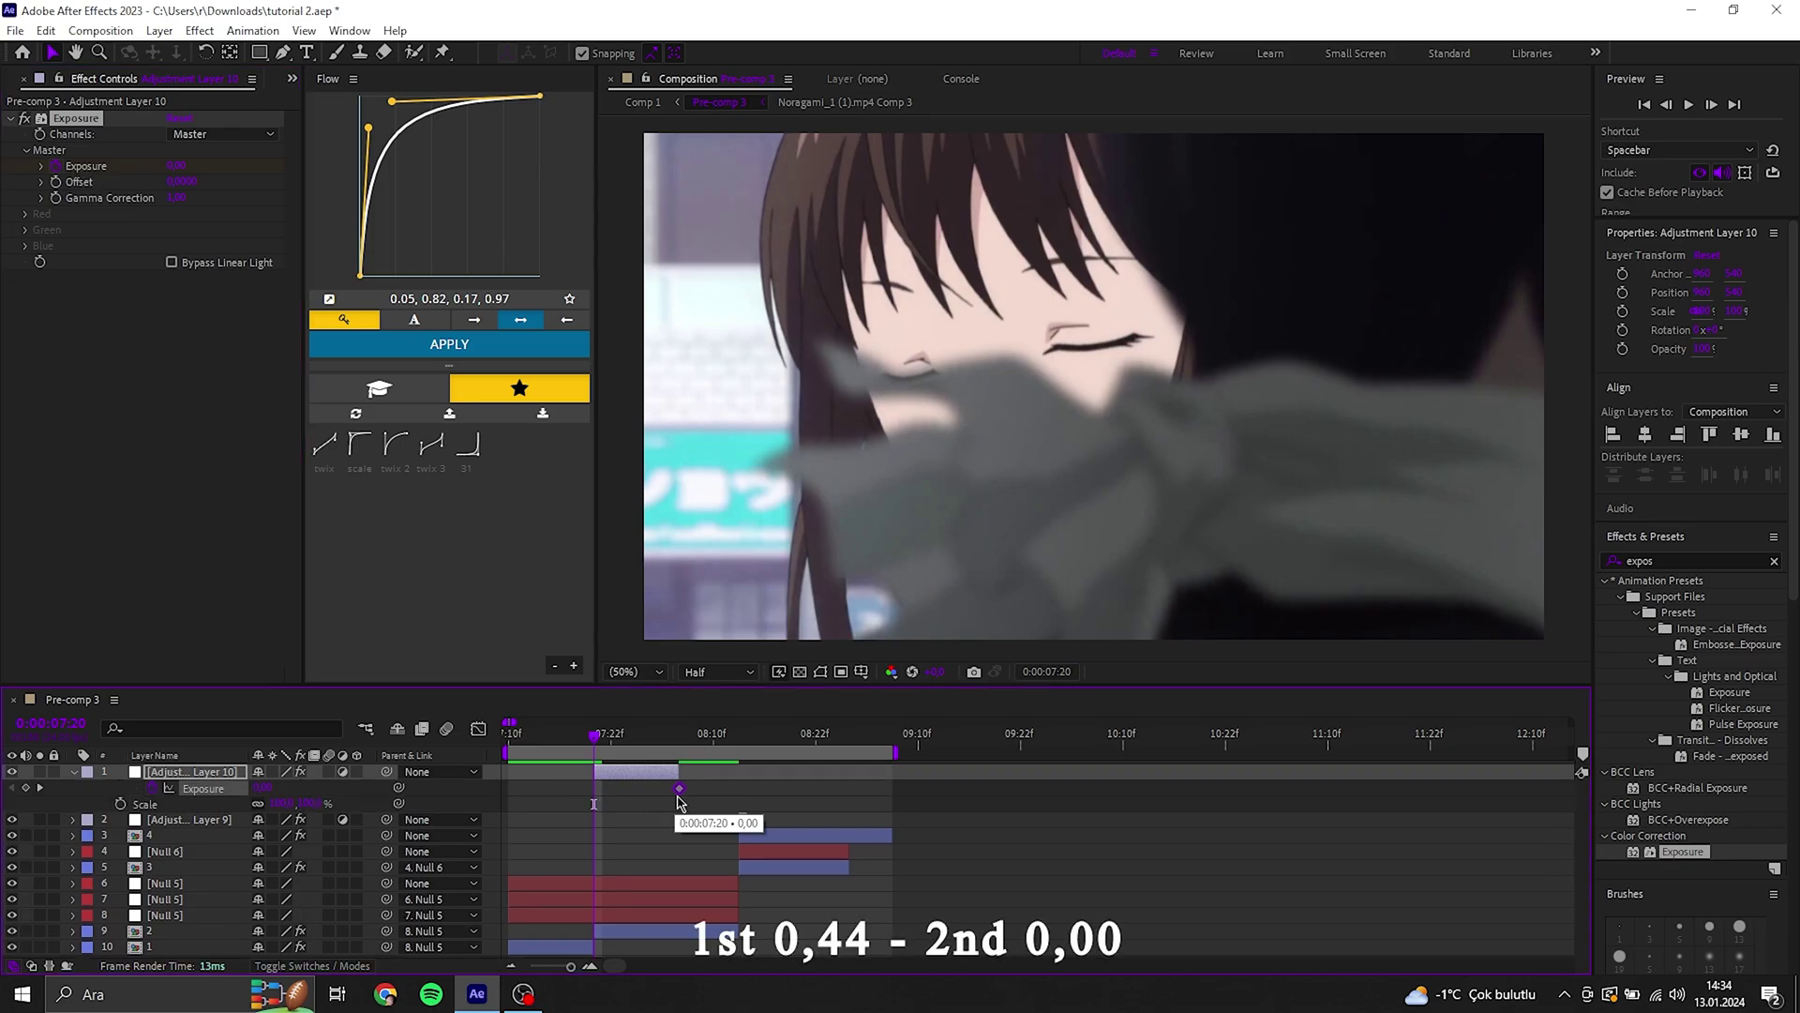
pyautogui.press('Return')
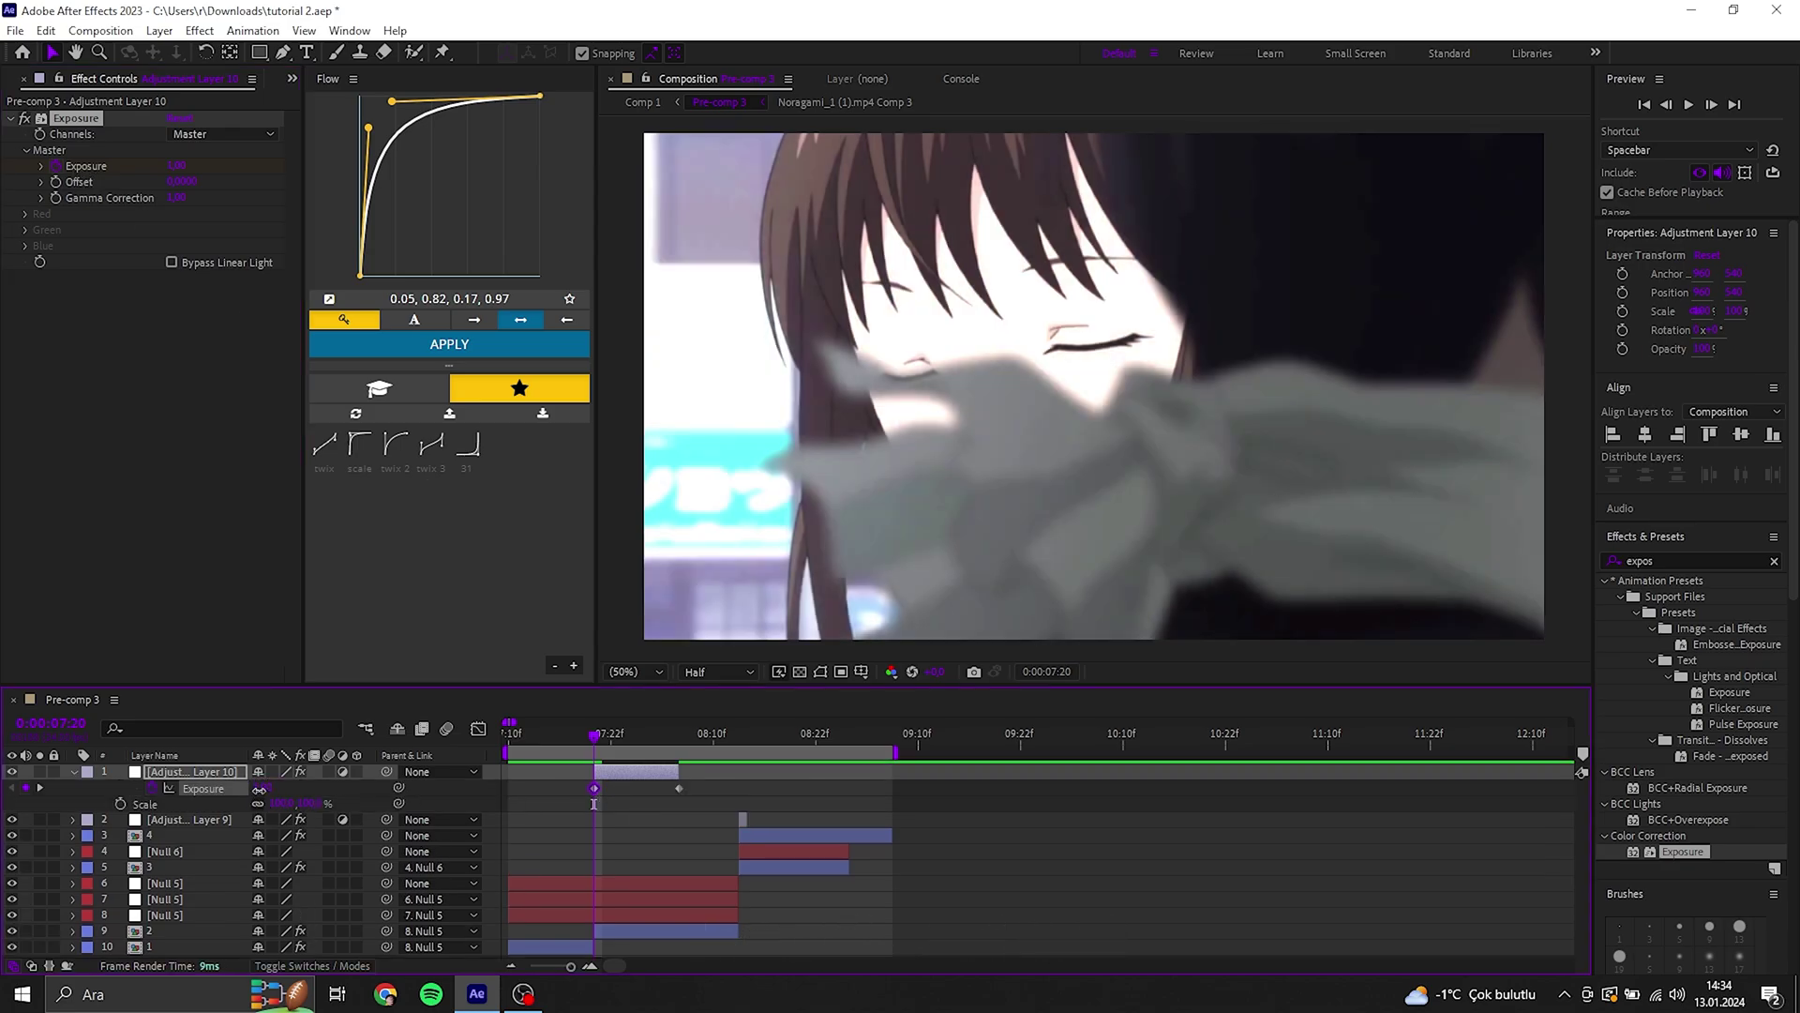
pyautogui.moveTo(259, 791); pyautogui.dragTo(218, 792)
# Preview the exposure flash.
pyautogui.press('space')
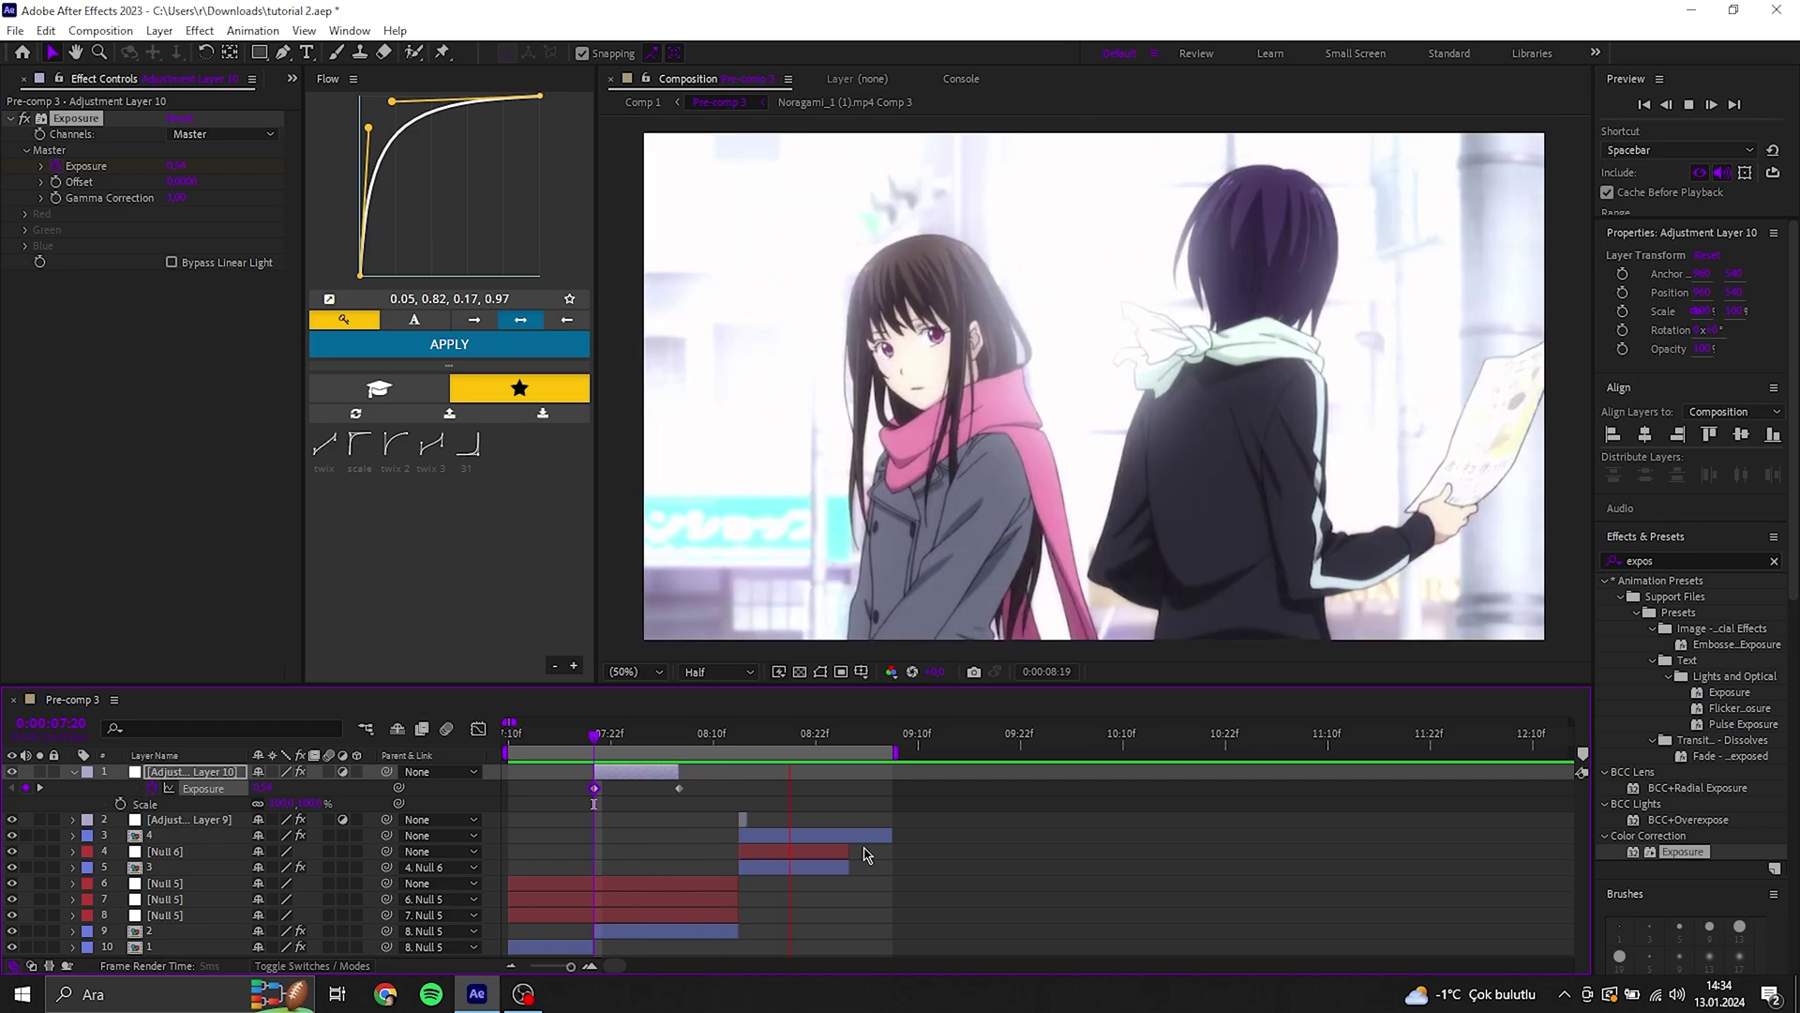
pyautogui.press('space')
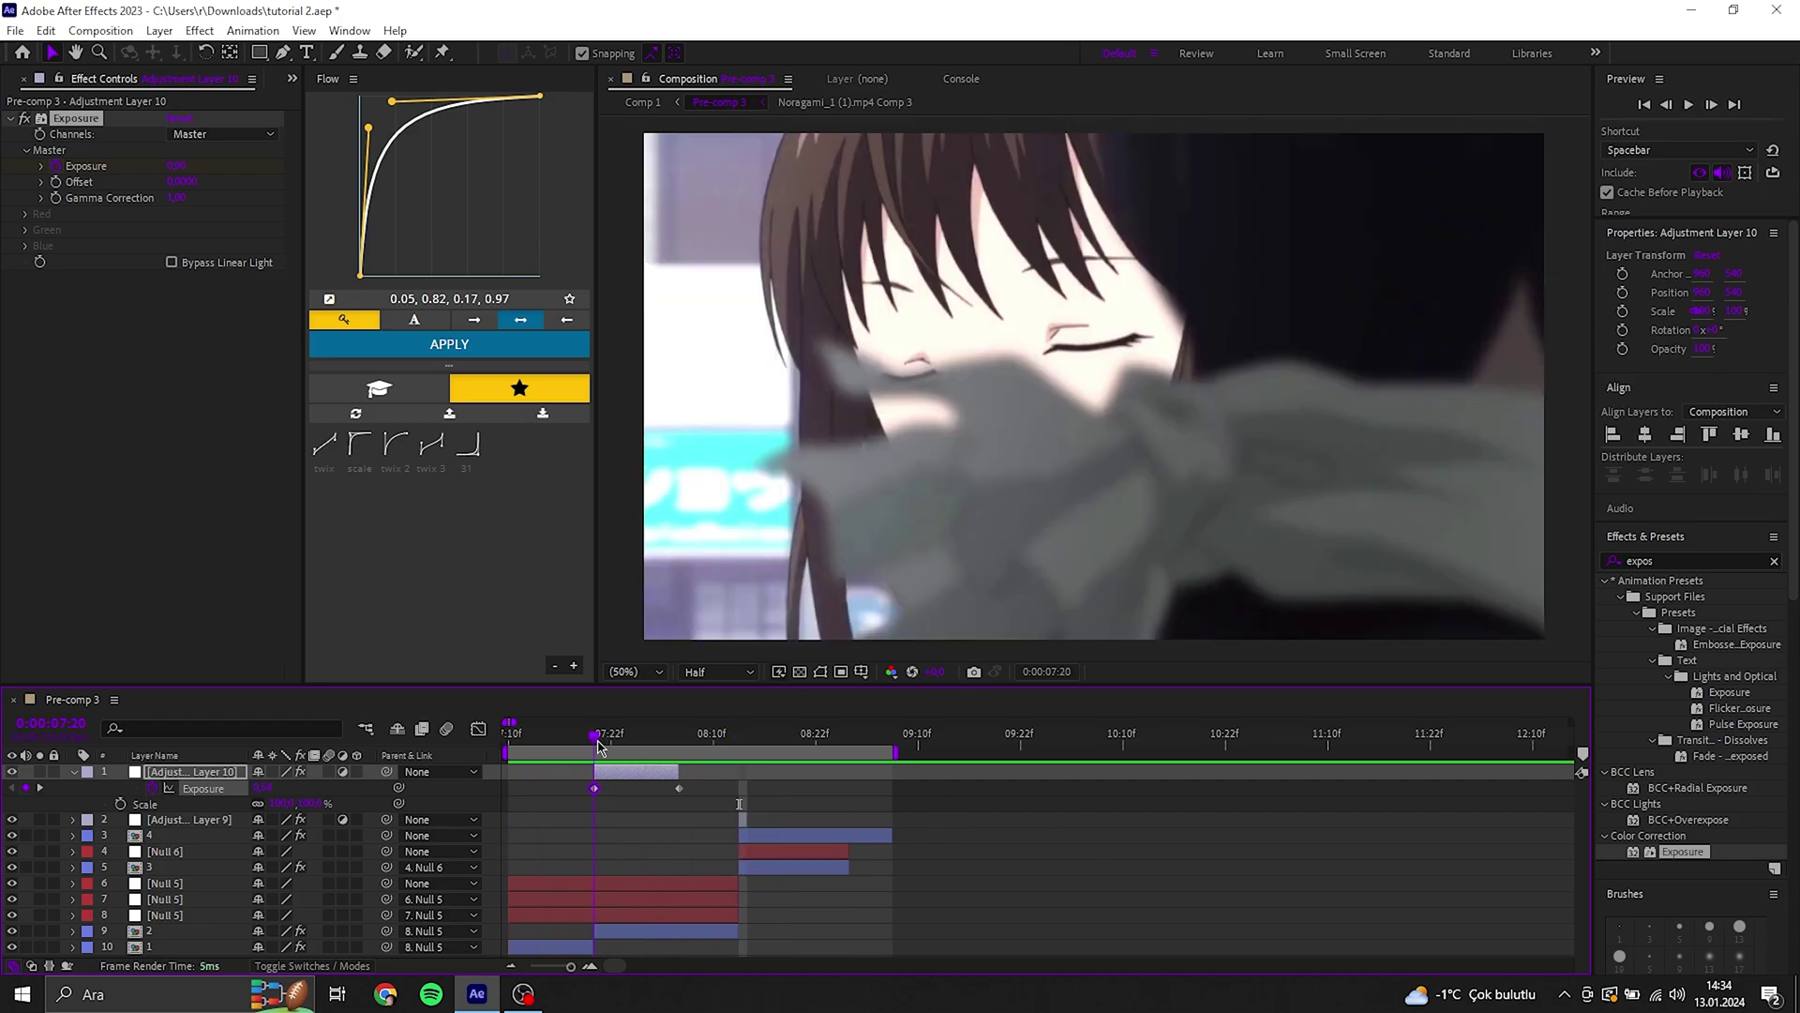
pyautogui.press('space')
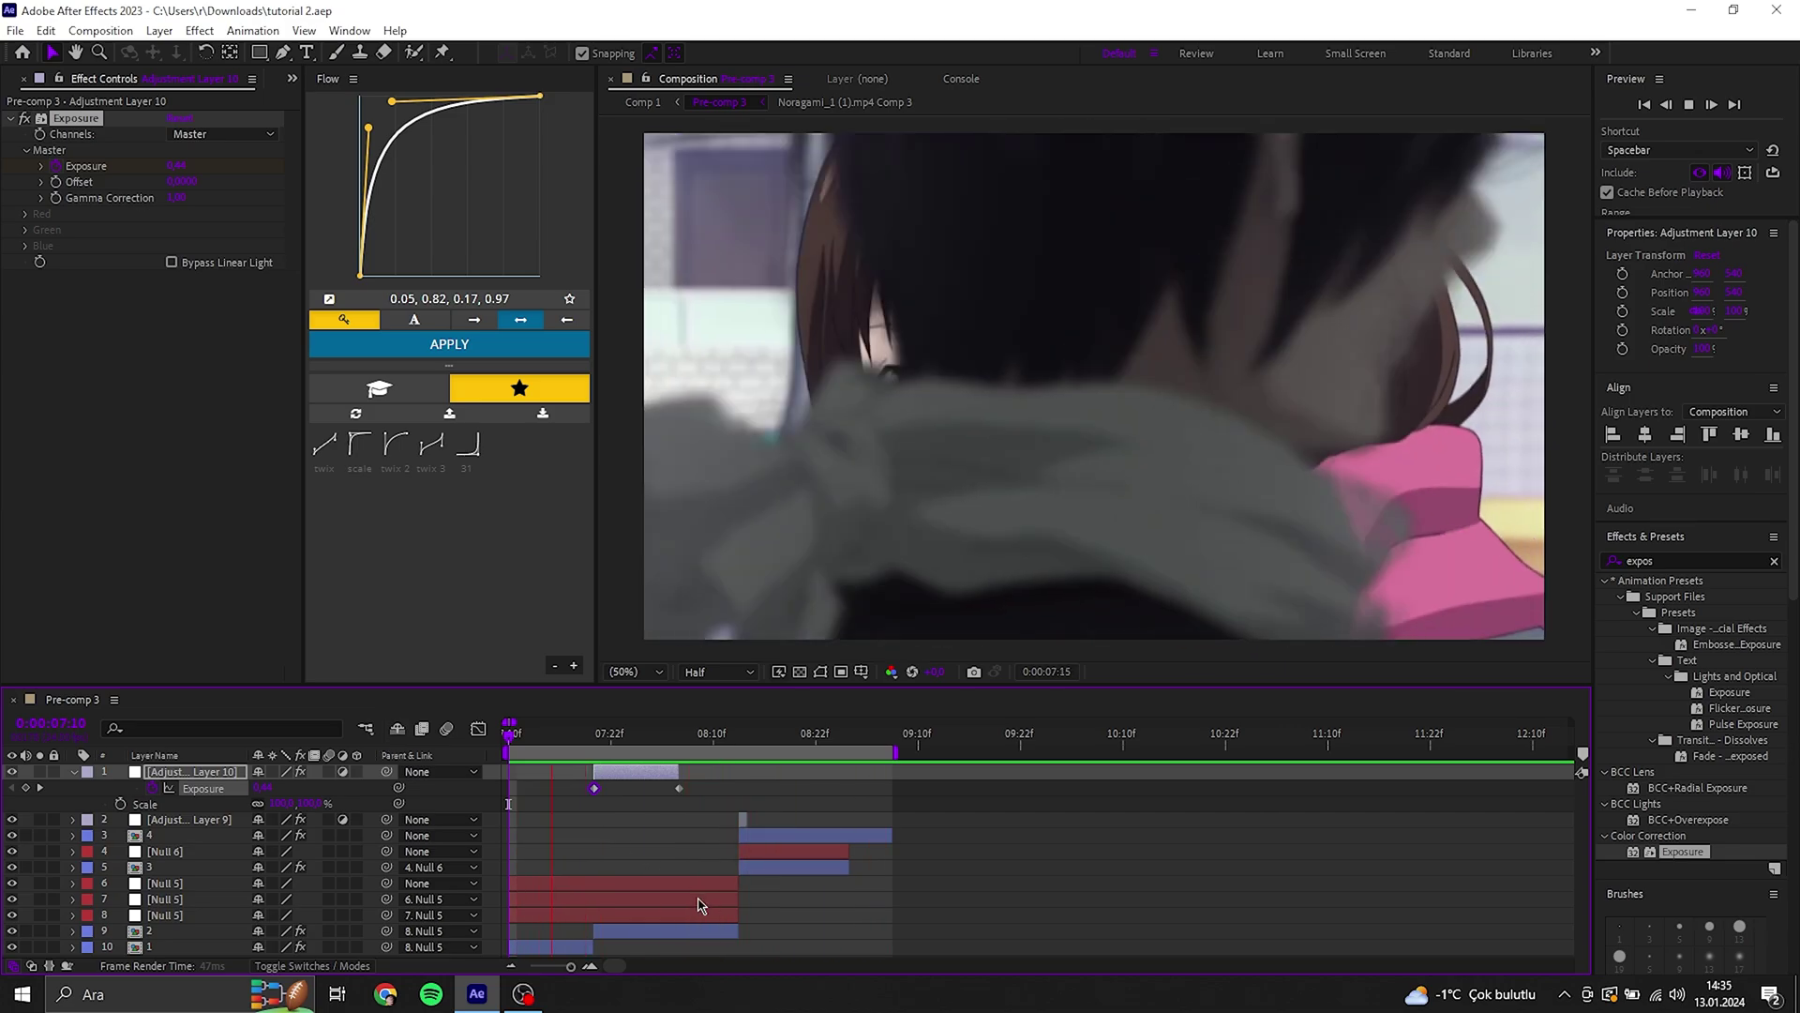
# Save the project and play the preview.
pyautogui.click(787, 867)
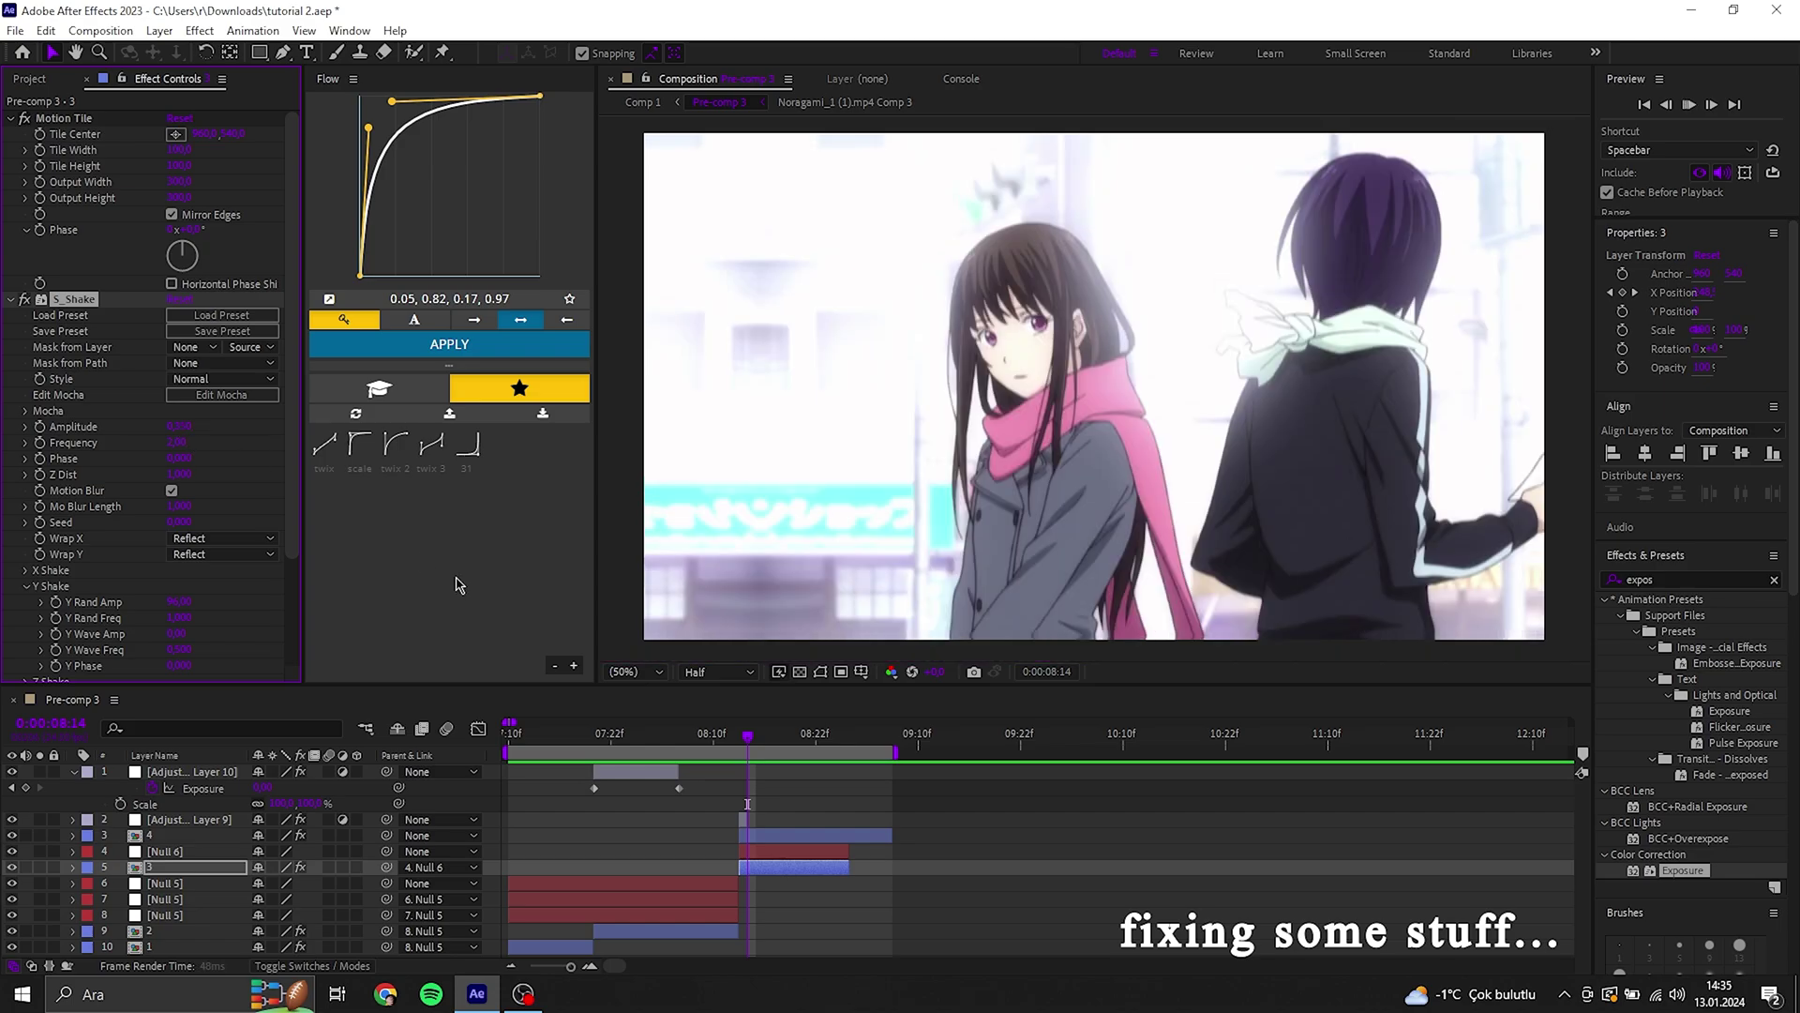
pyautogui.hotkey('ctrl', 's')
pyautogui.press('space')
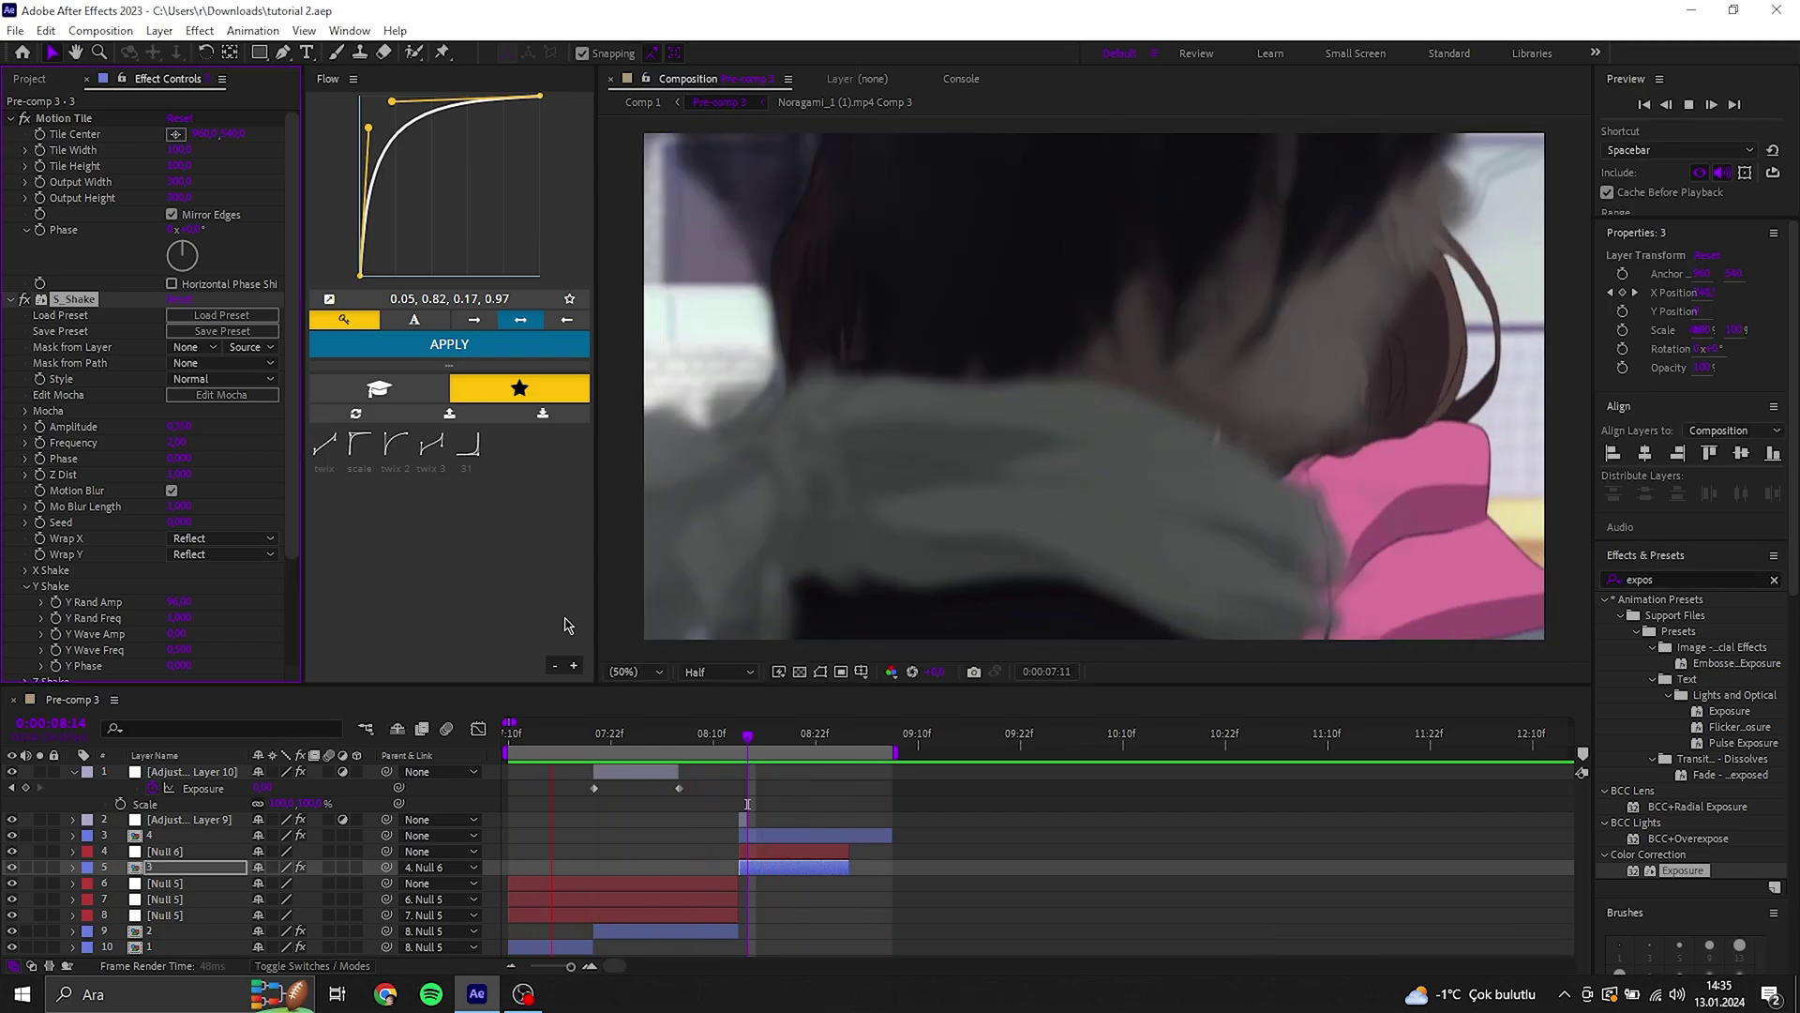
# Duplicate the one-frame S_Blur Adjustment Layer 9 for the cut near 09:06 and preview.
pyautogui.click(746, 821)
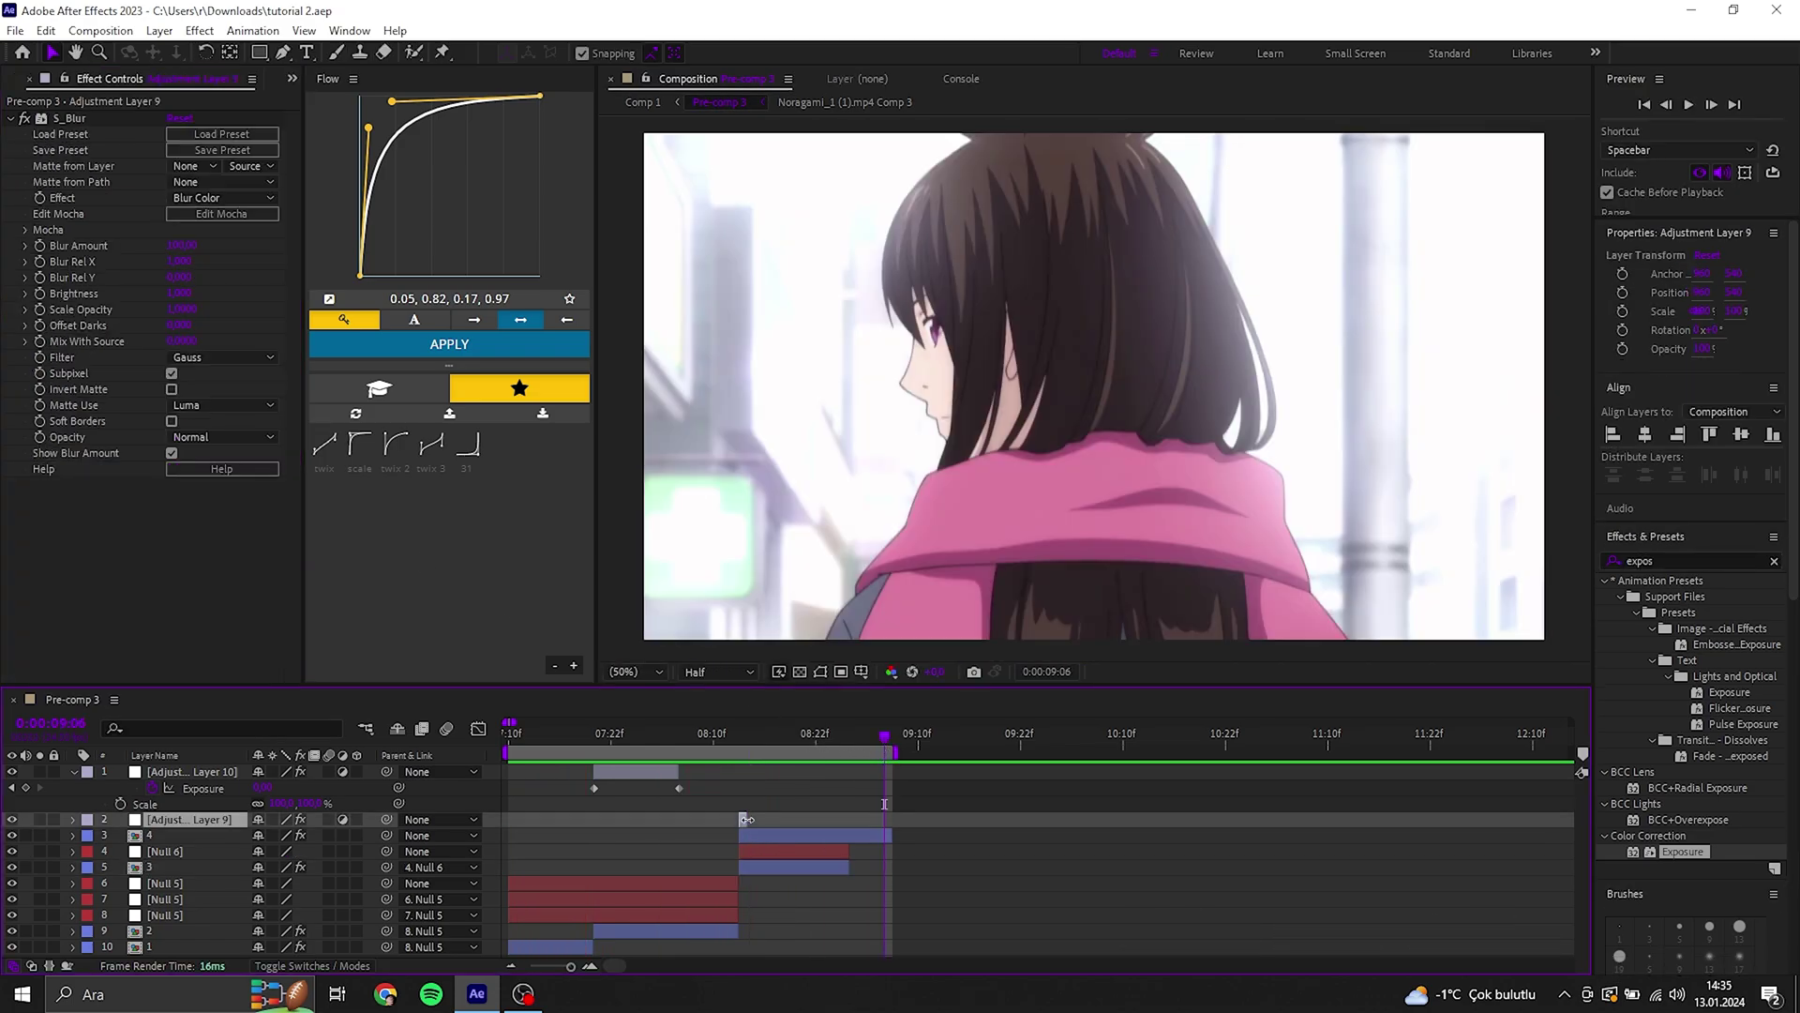
pyautogui.hotkey('ctrl', 'd')
pyautogui.scroll(3, 741, 822)
pyautogui.scroll(-4, 1008, 803)
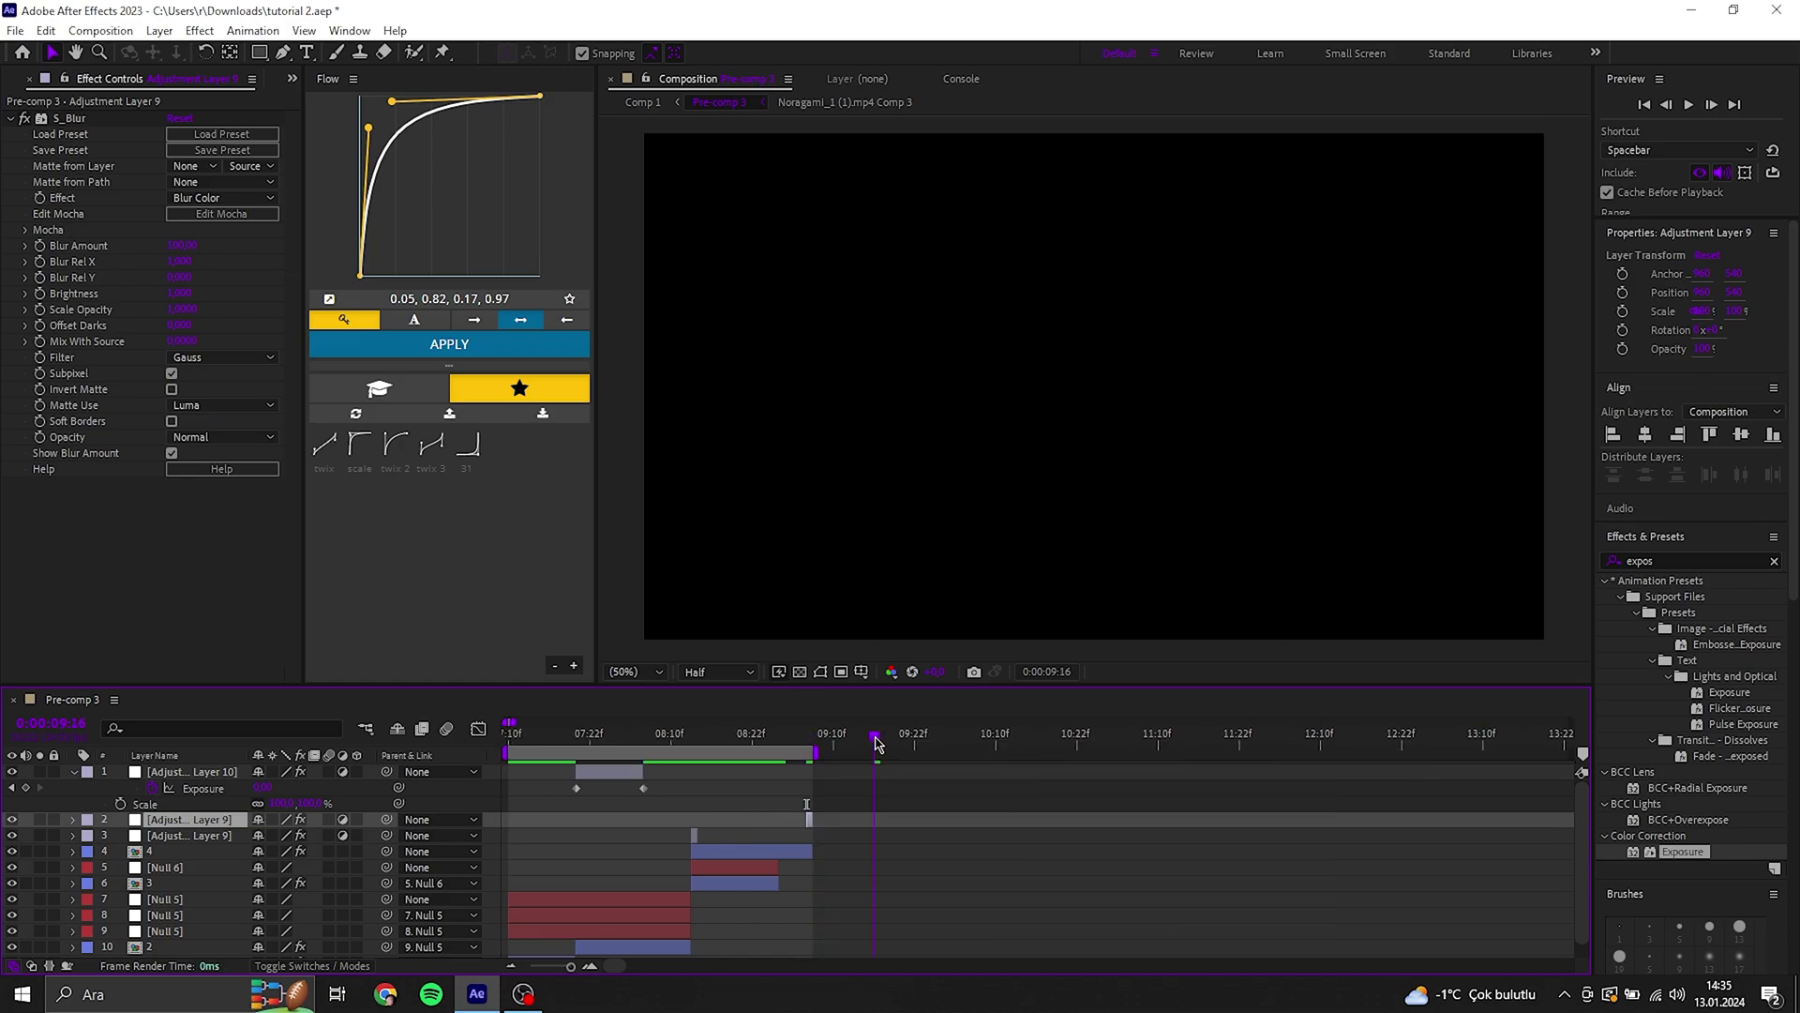
pyautogui.press('space')
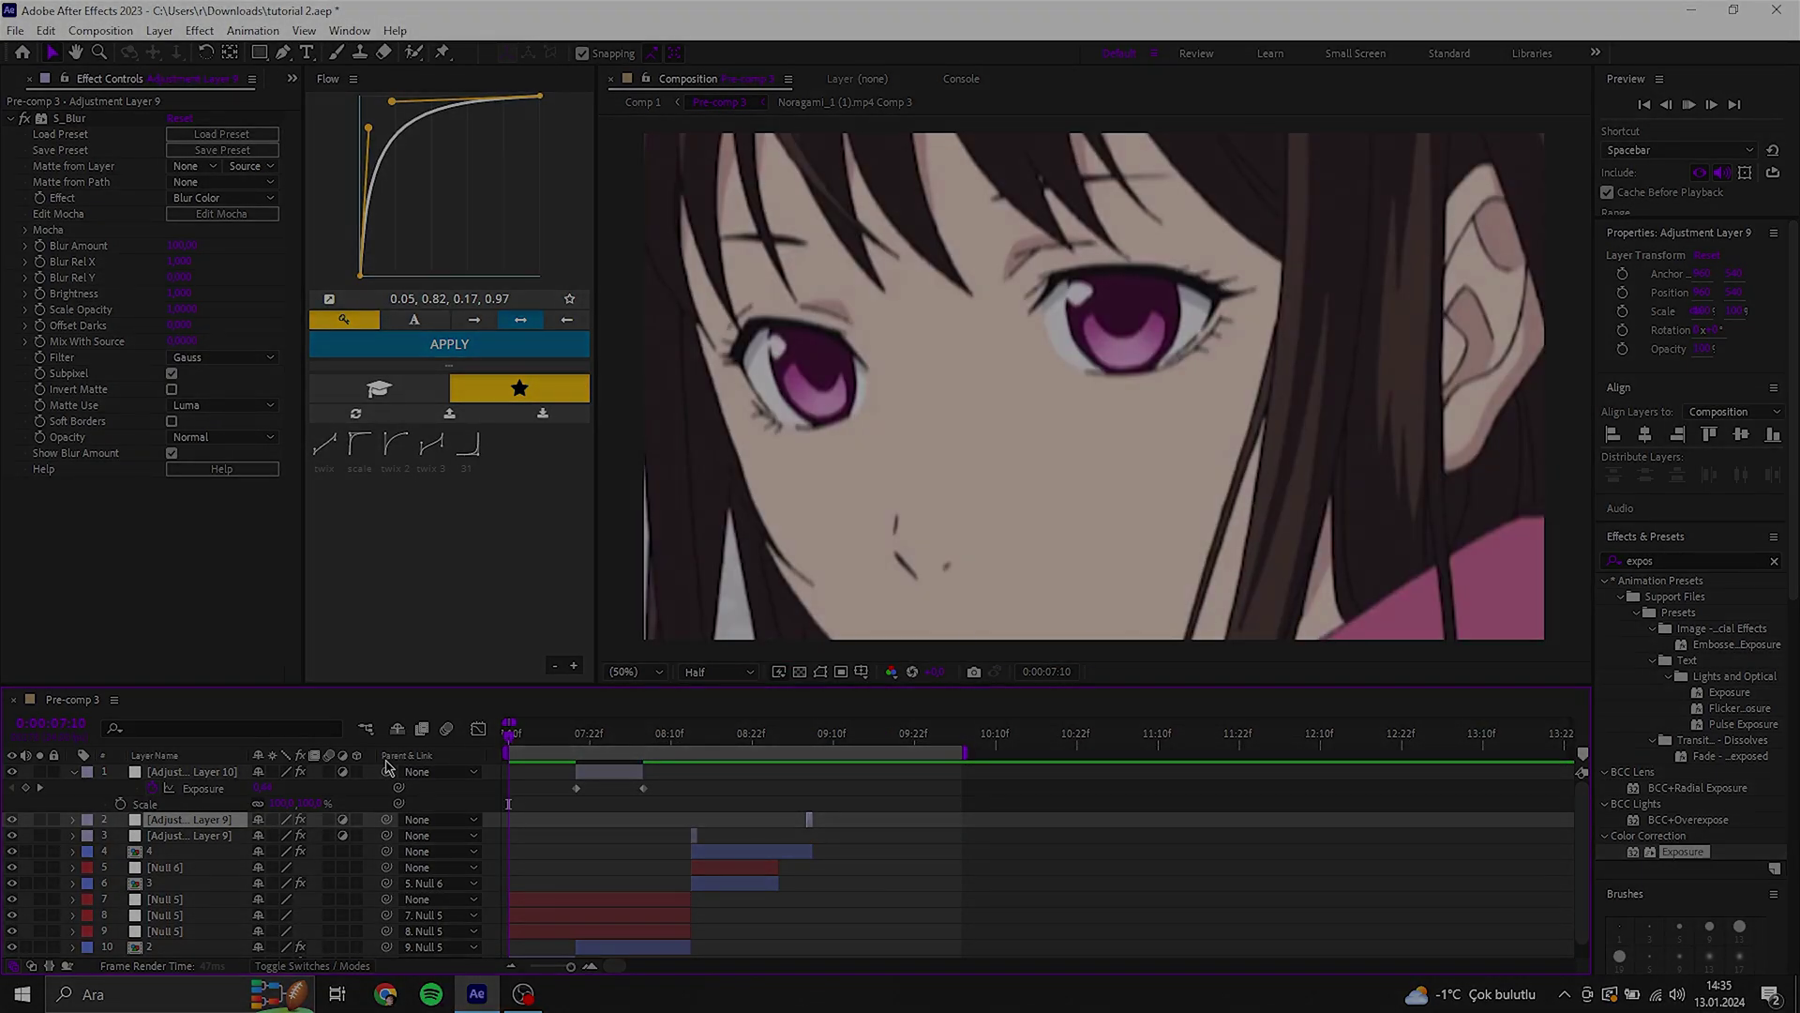